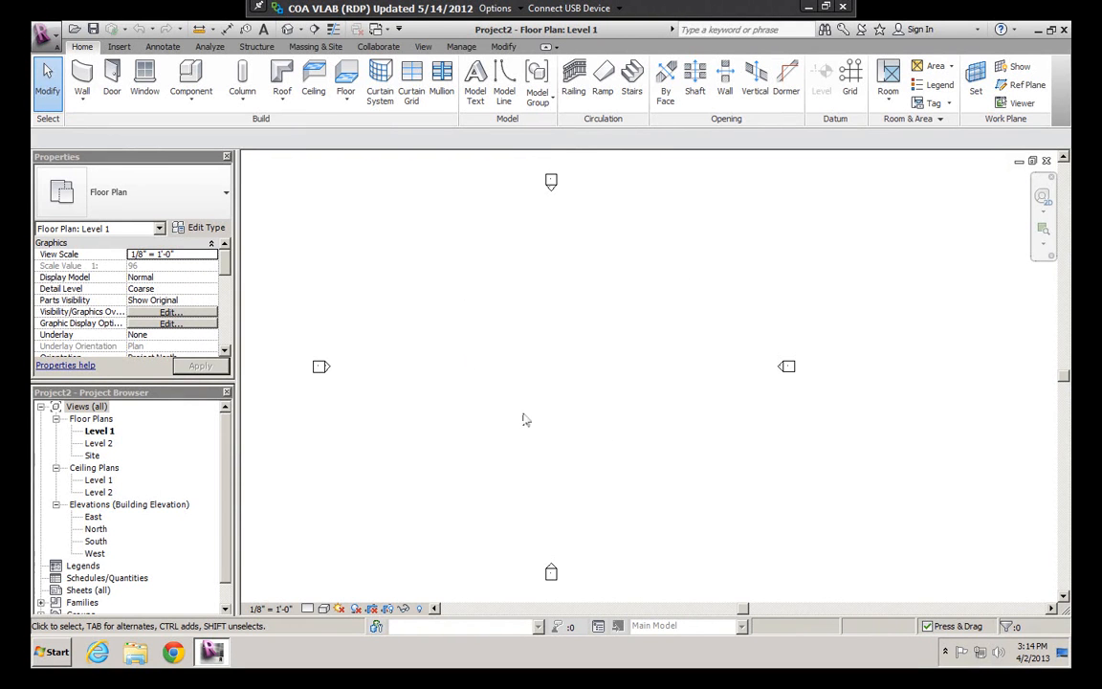
middle_drag(551, 412, 517, 398)
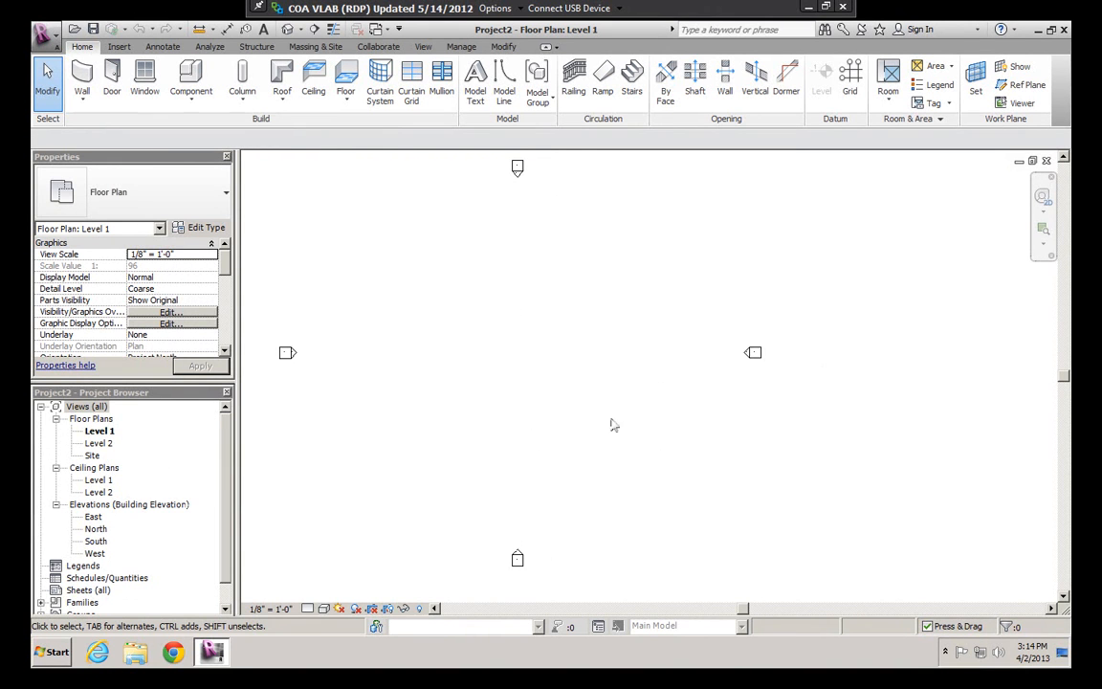
middle_drag(542, 384, 526, 350)
middle_drag(391, 285, 414, 341)
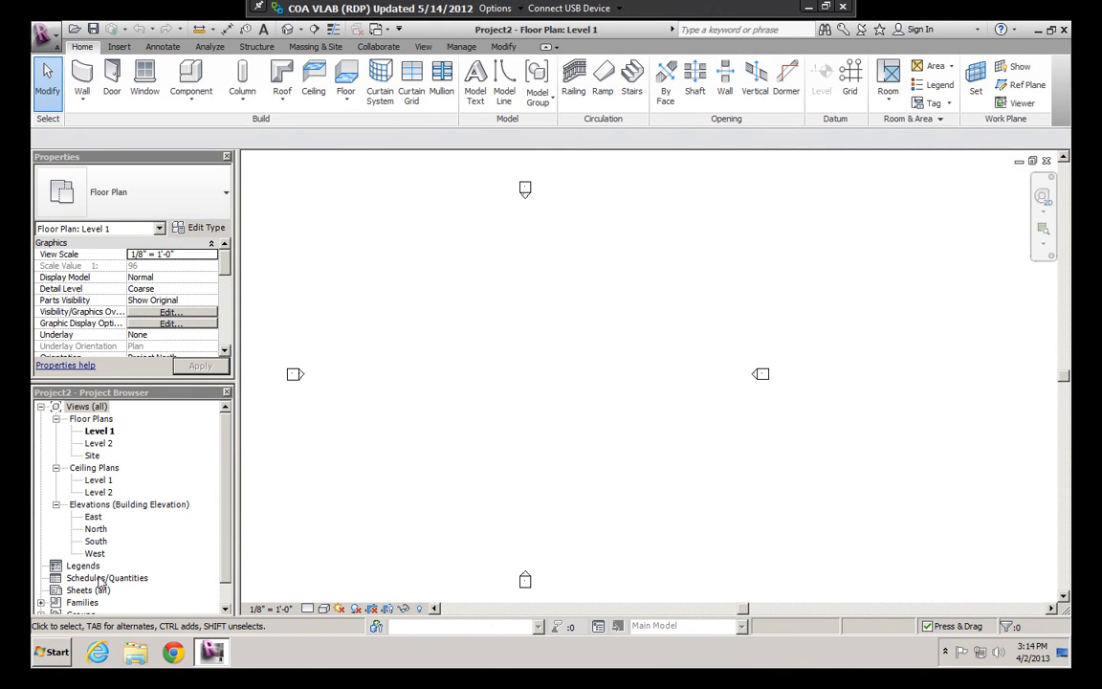
Open the South building elevation and frame the right-hand ends of the level lines
click(95, 542)
double_click(100, 547)
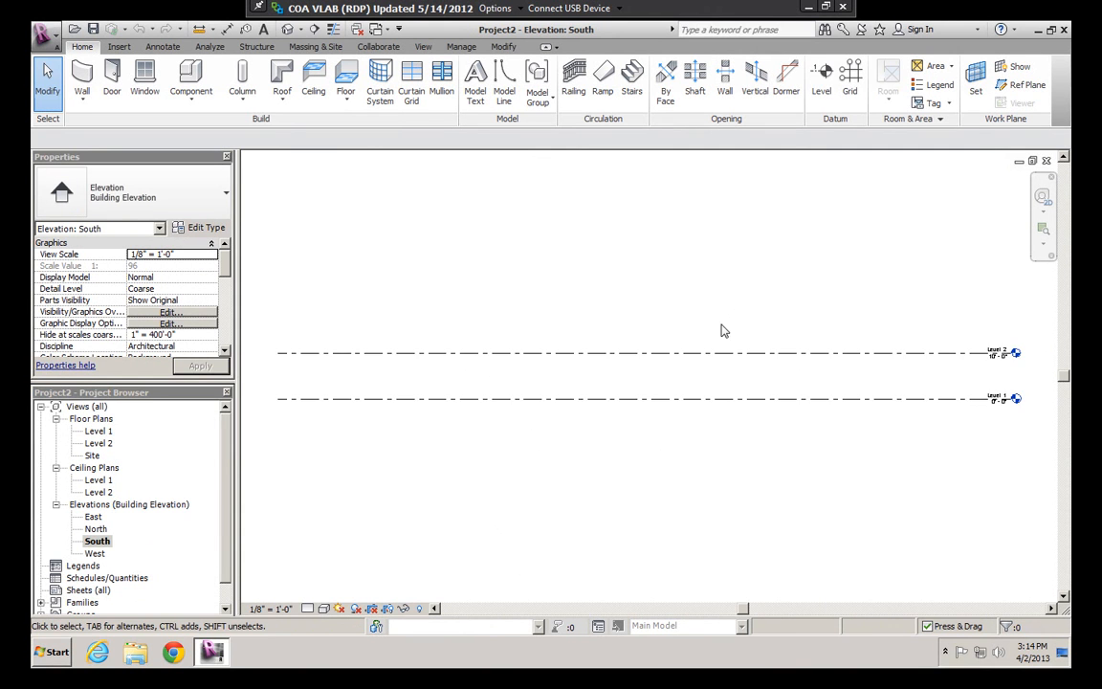
scroll(720, 323, down, 2)
middle_drag(744, 317, 690, 368)
scroll(740, 402, up, 2)
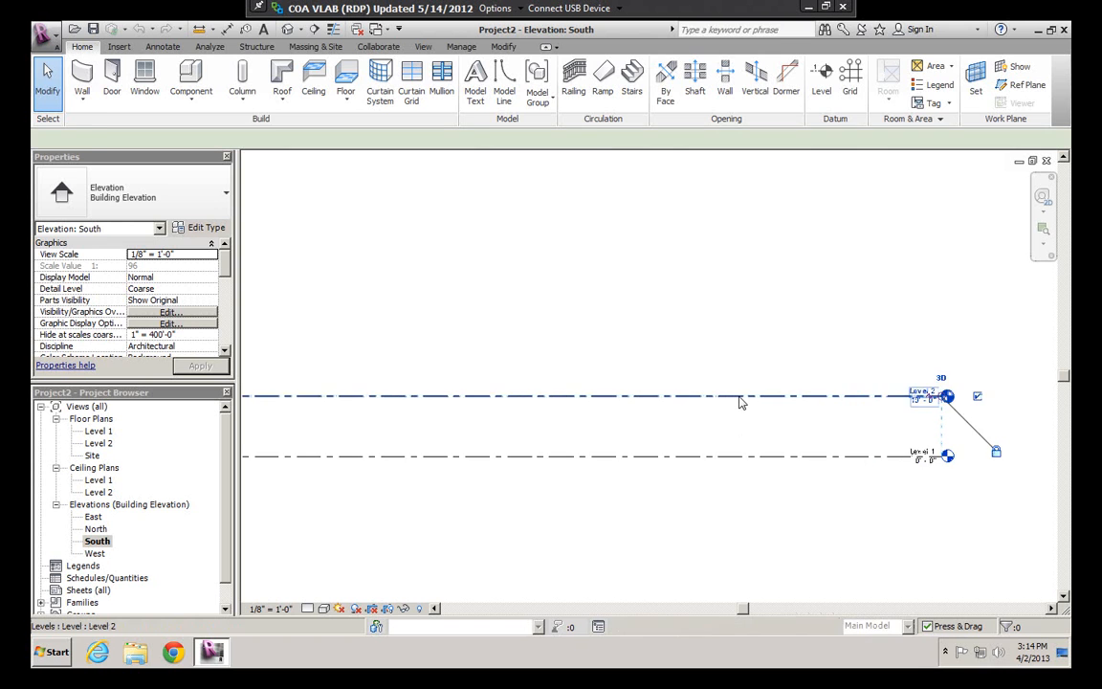
Array Level 2 upward as a grouped linear array of 3, spaced by the distance from Level 1 to Level 2
click(739, 396)
scroll(675, 376, down, 1)
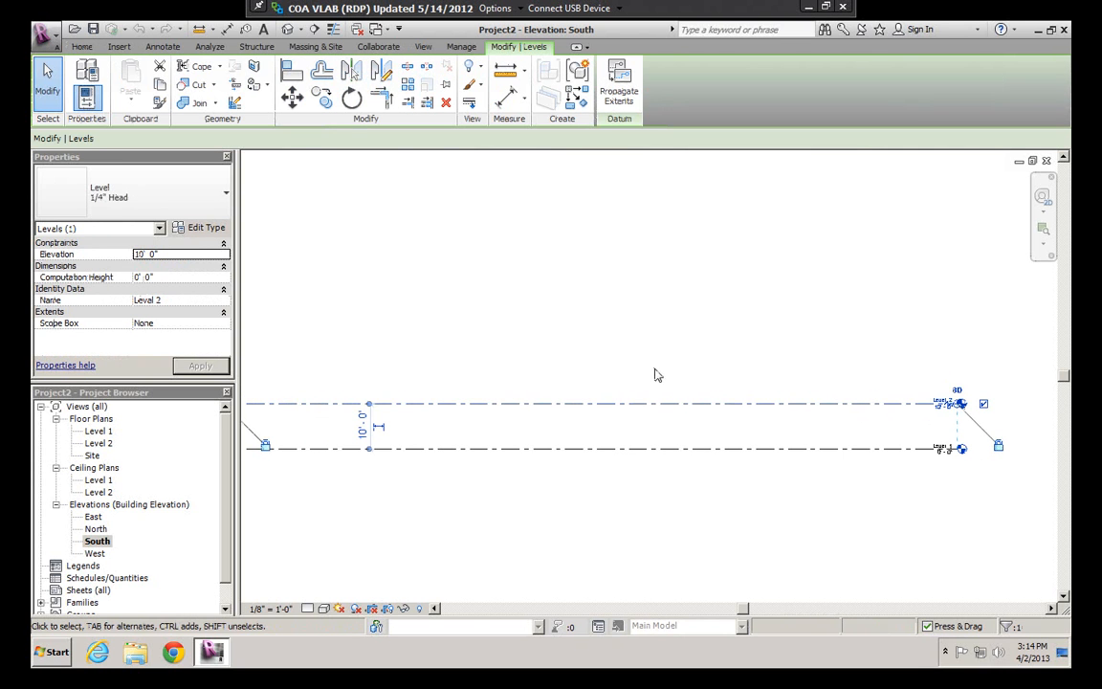
click(407, 84)
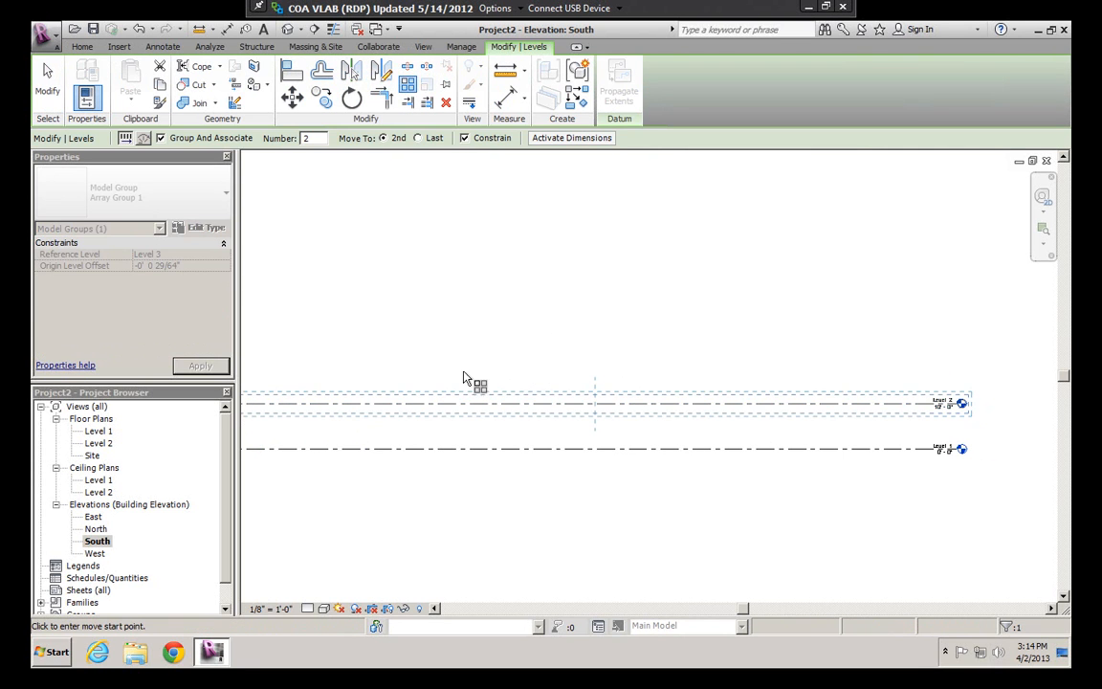
scroll(418, 310, down, 1)
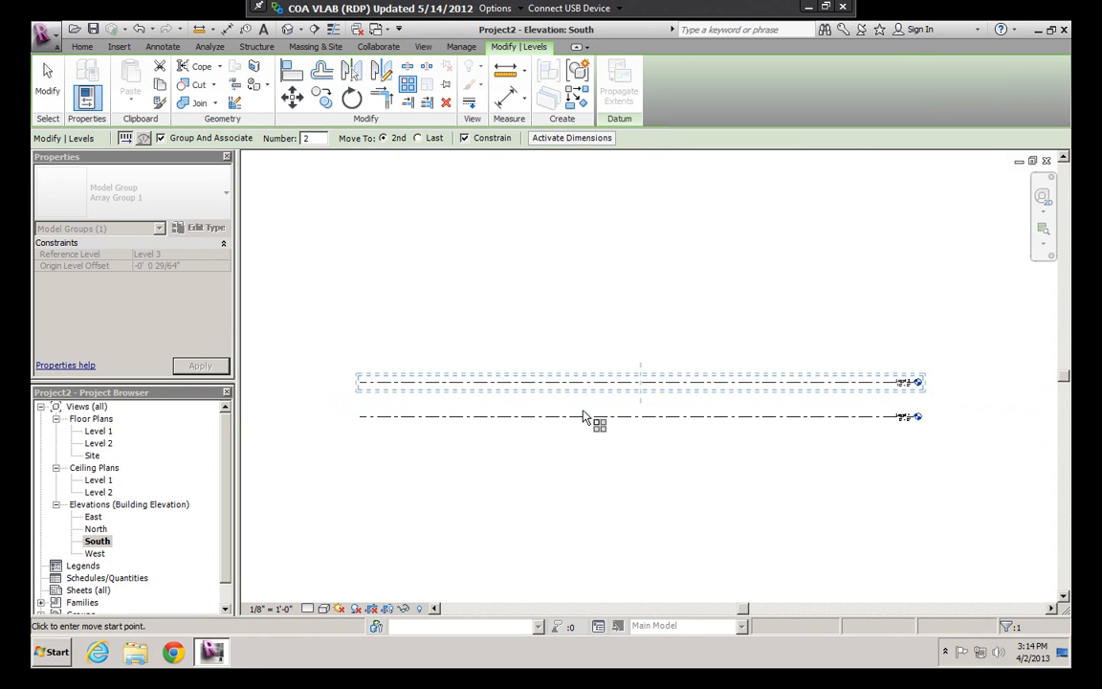
click(360, 415)
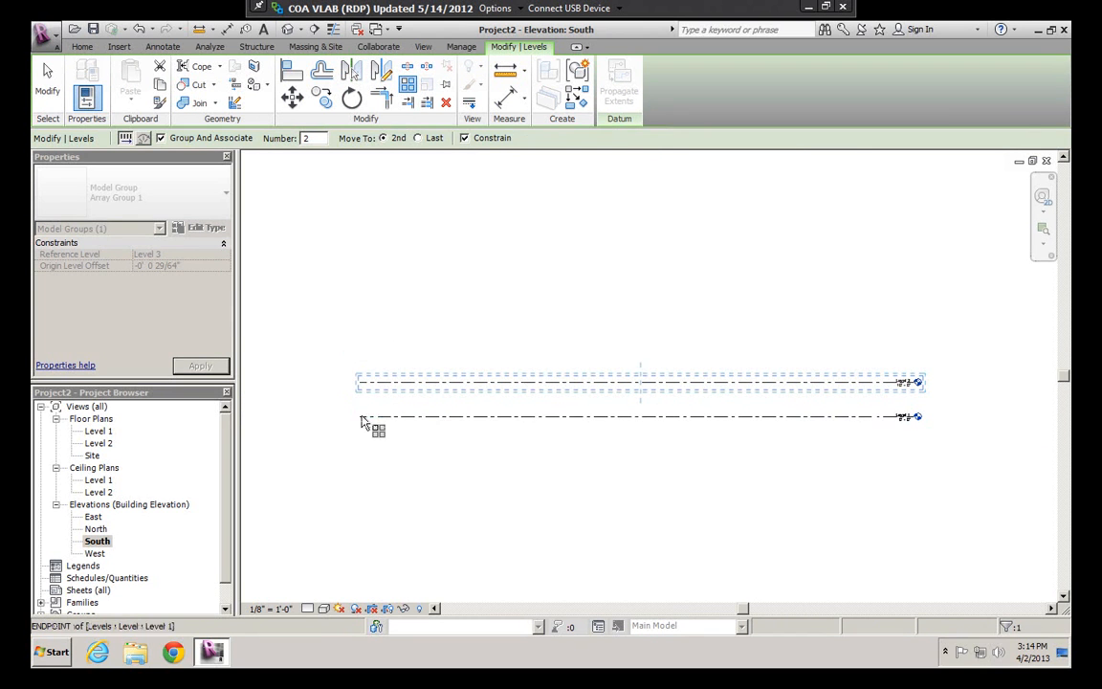
click(361, 383)
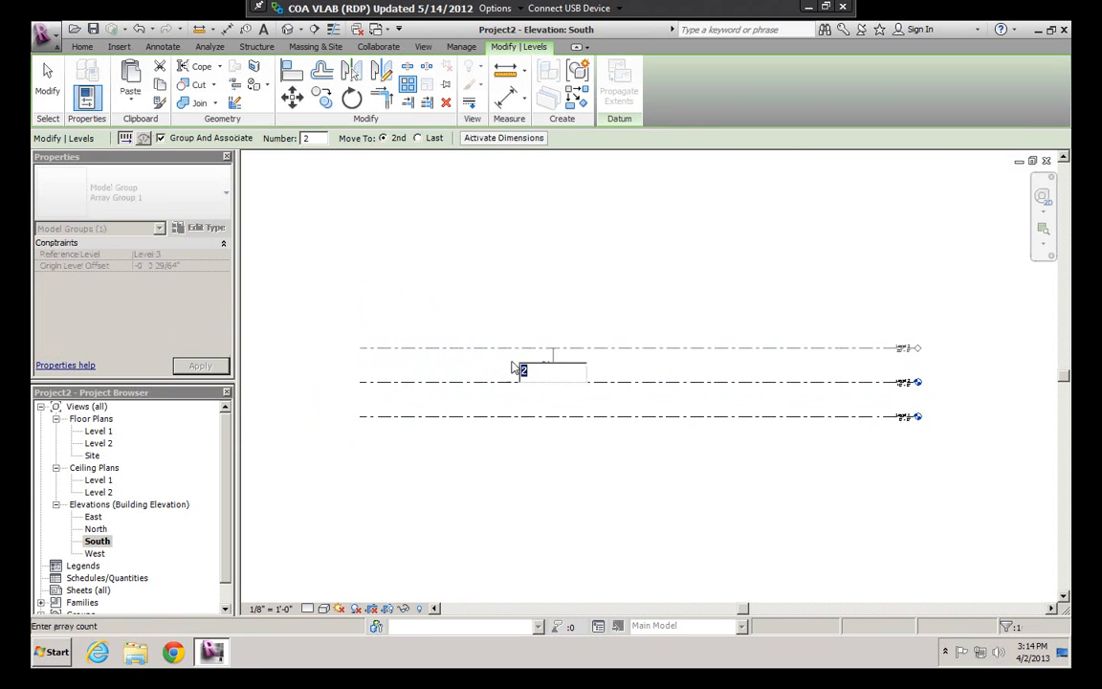
key(Return)
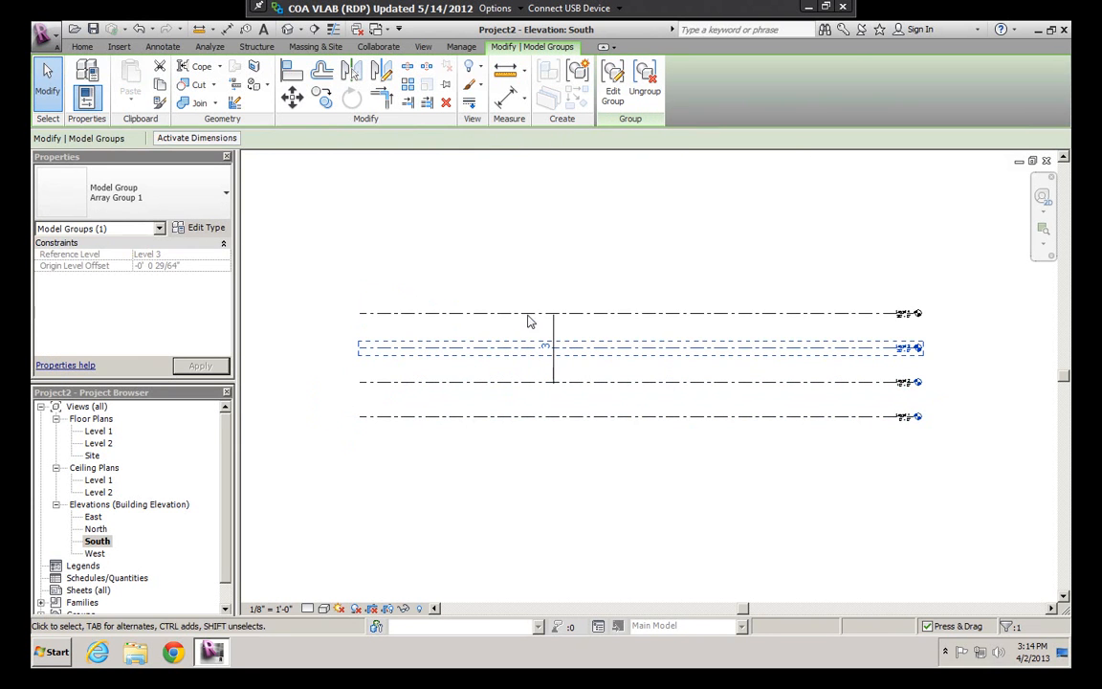
Copy the topmost level line upward by the same spacing as the levels below, adding a fifth level
scroll(380, 316, up, 2)
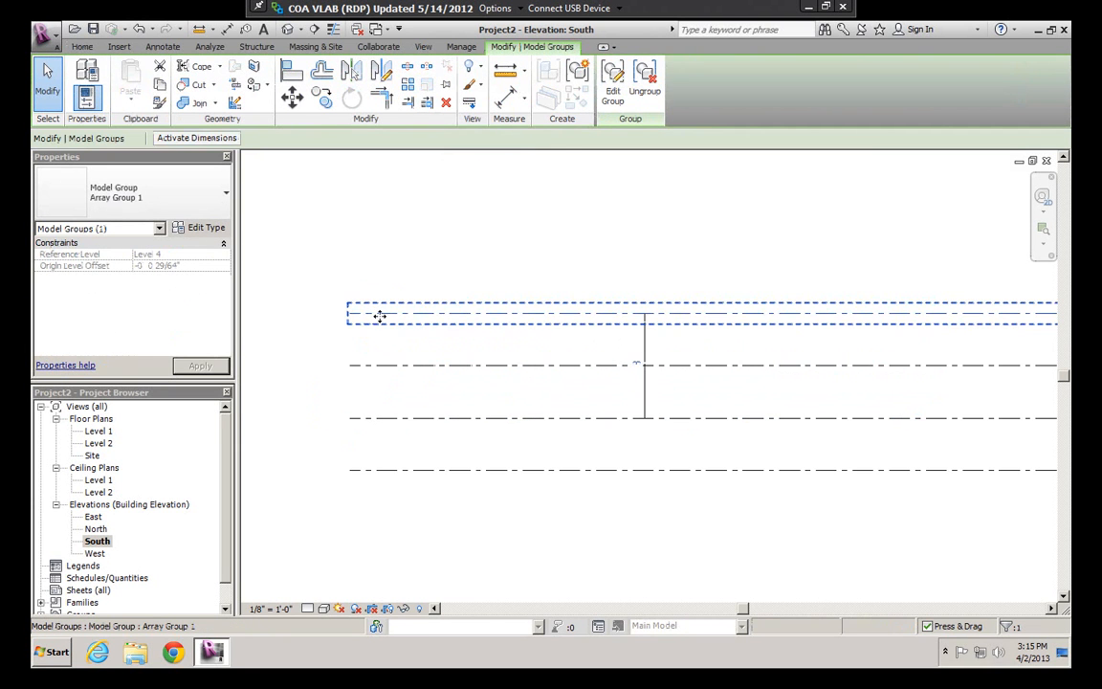
key(c)
key(o)
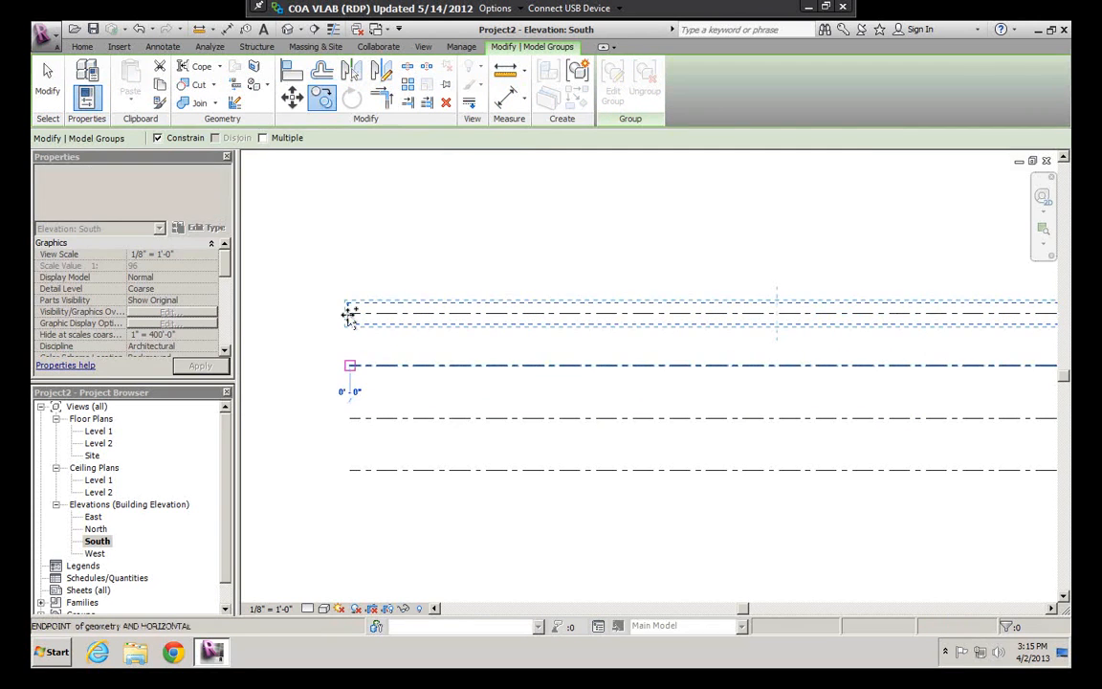
click(349, 314)
click(452, 287)
scroll(454, 287, down, 3)
scroll(653, 300, up, 2)
middle_drag(622, 300, 644, 319)
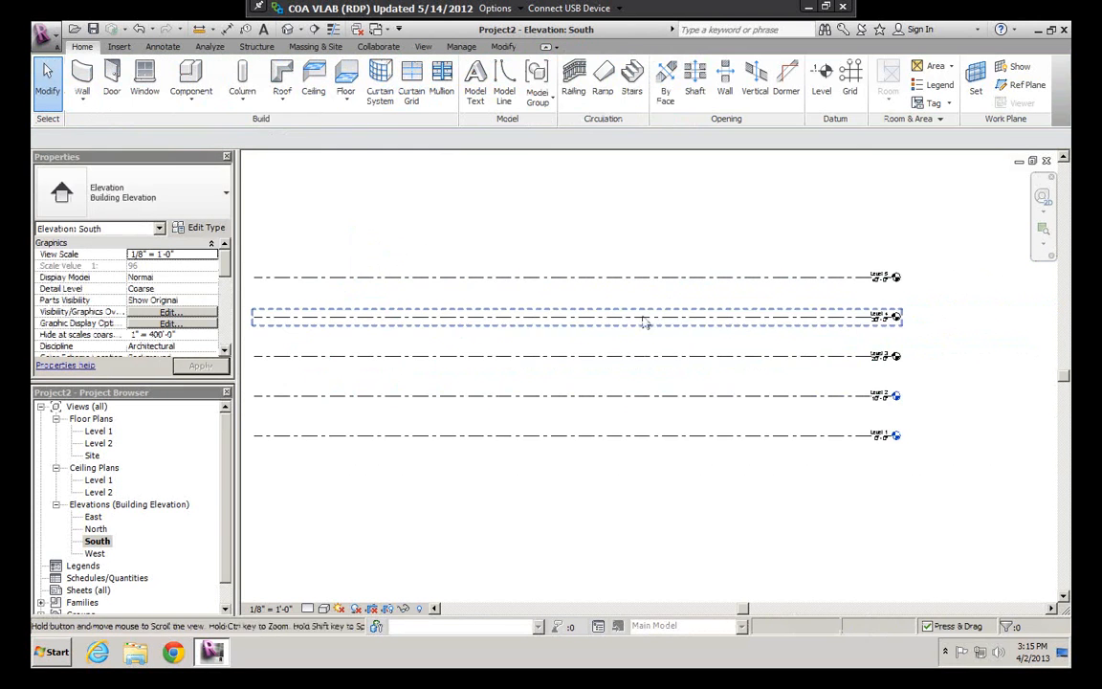
scroll(401, 255, down, 2)
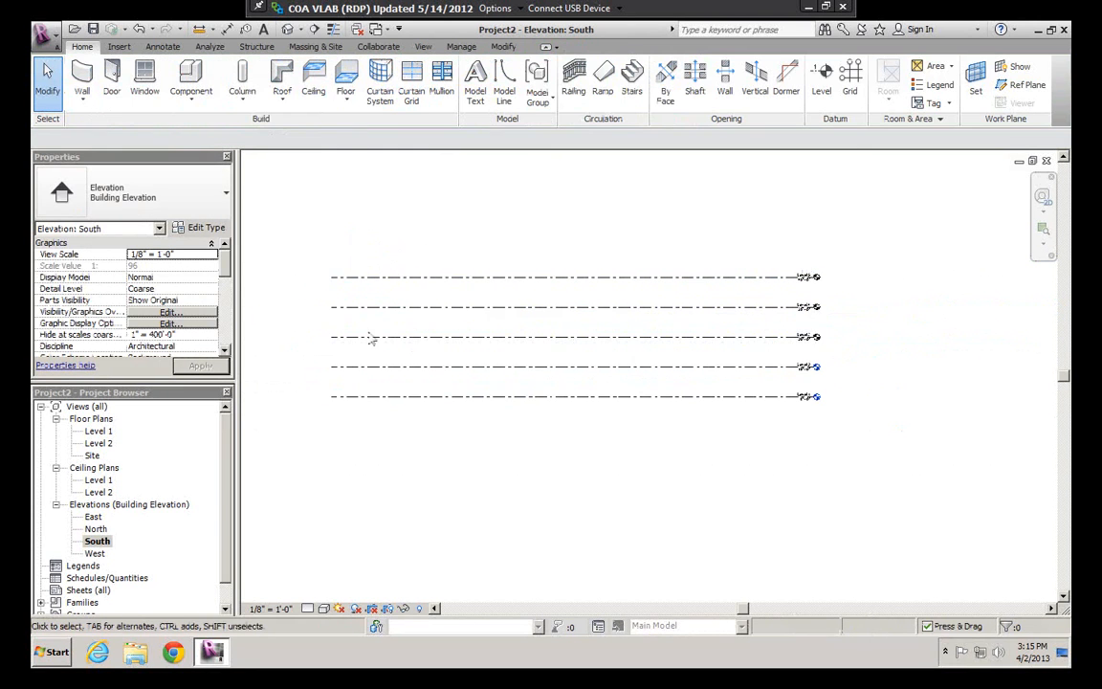
scroll(450, 329, up, 2)
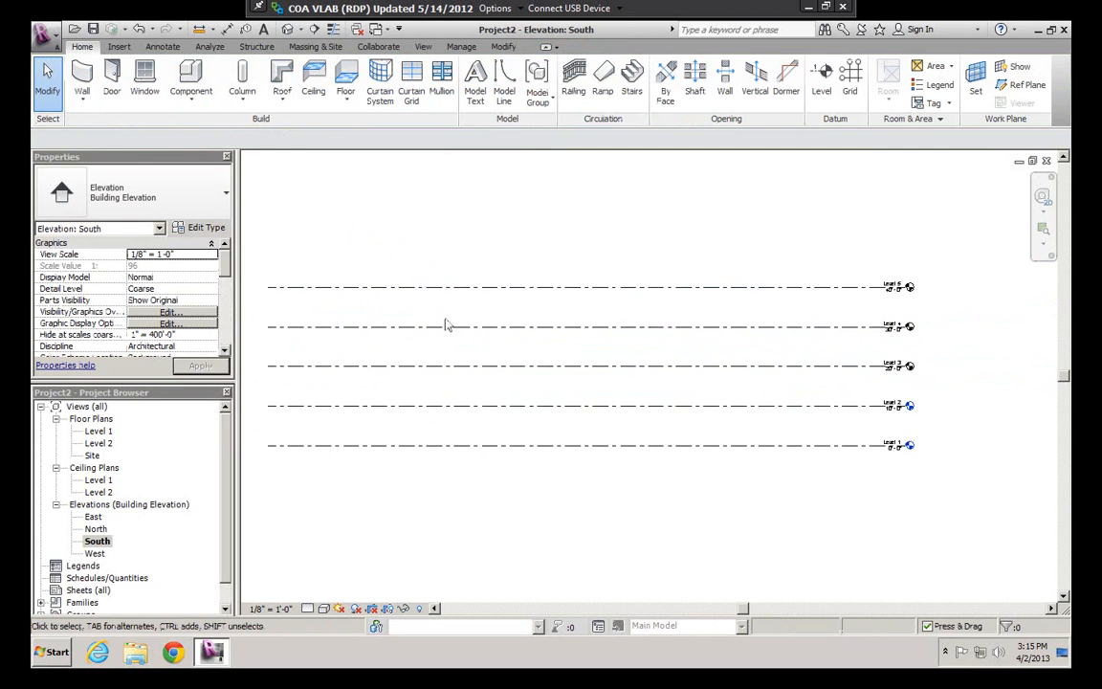
scroll(574, 331, down, 1)
scroll(701, 288, up, 1)
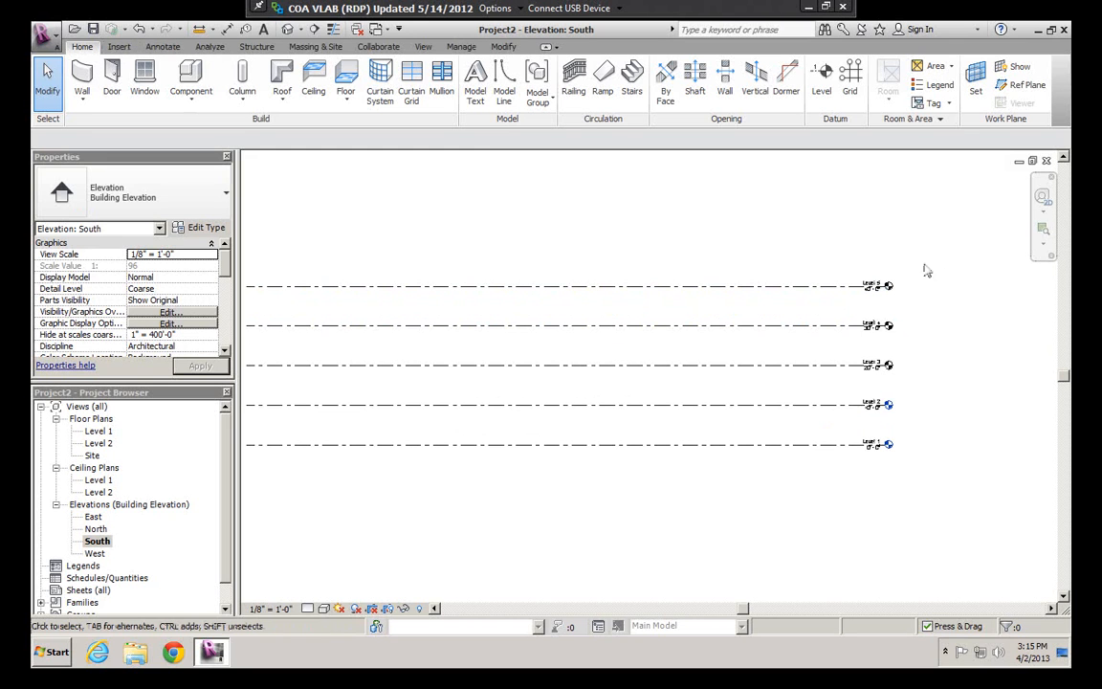
middle_drag(724, 309, 755, 310)
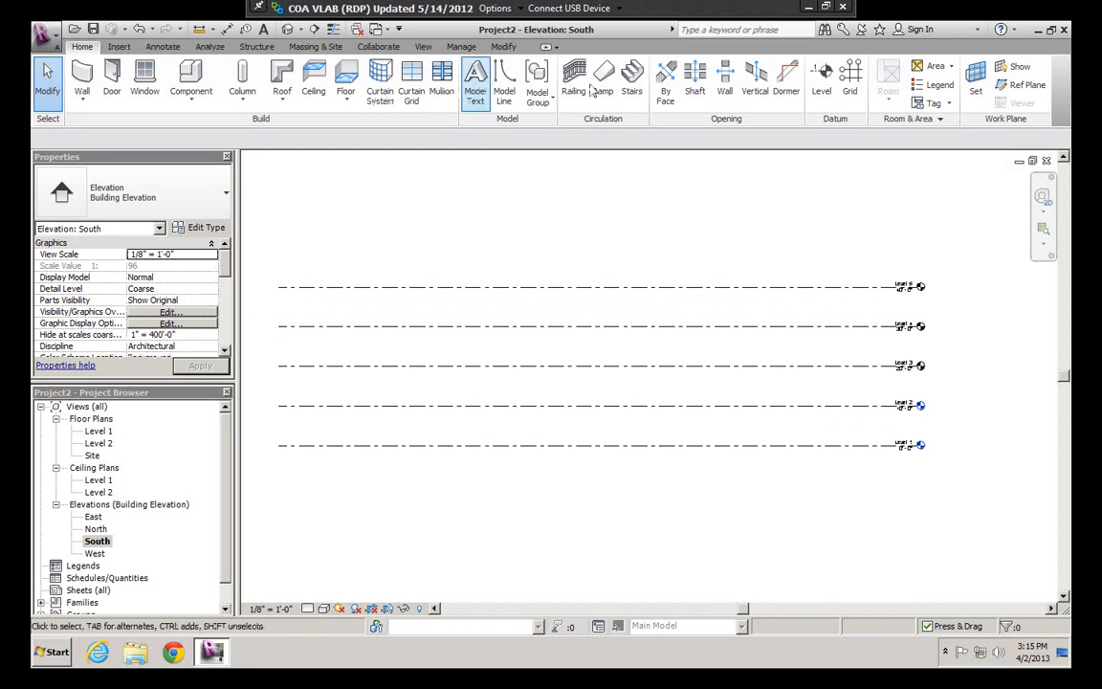
Create new floor plan views for Levels 3, 4 and 5 at 1/8" = 1'-0" scale
click(424, 47)
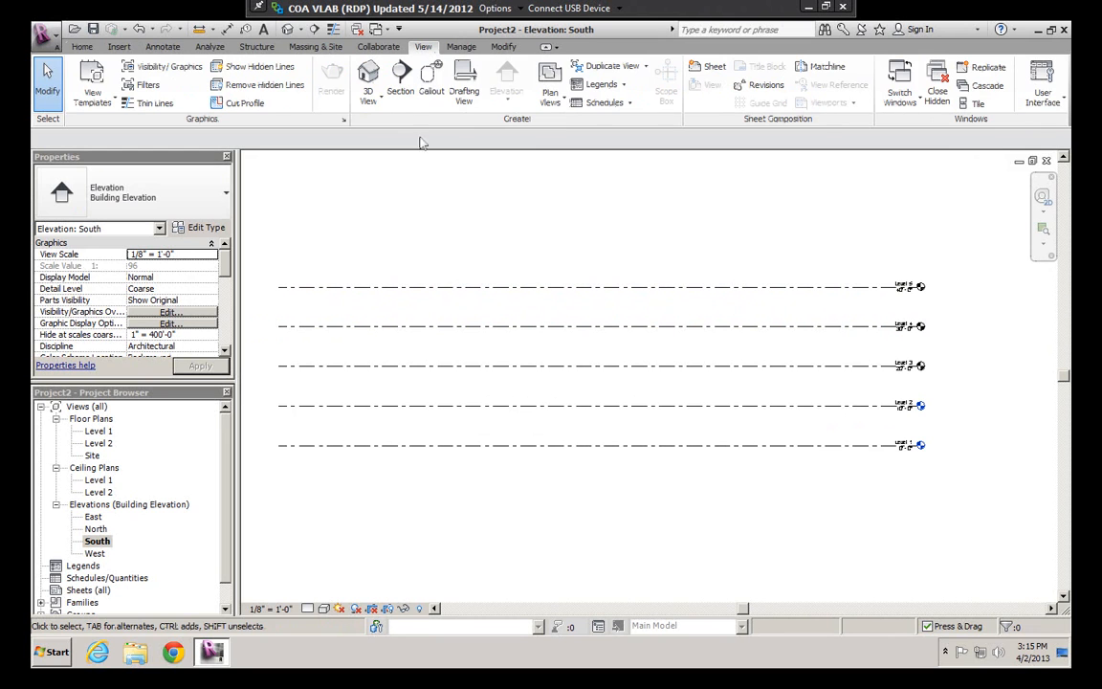
click(550, 88)
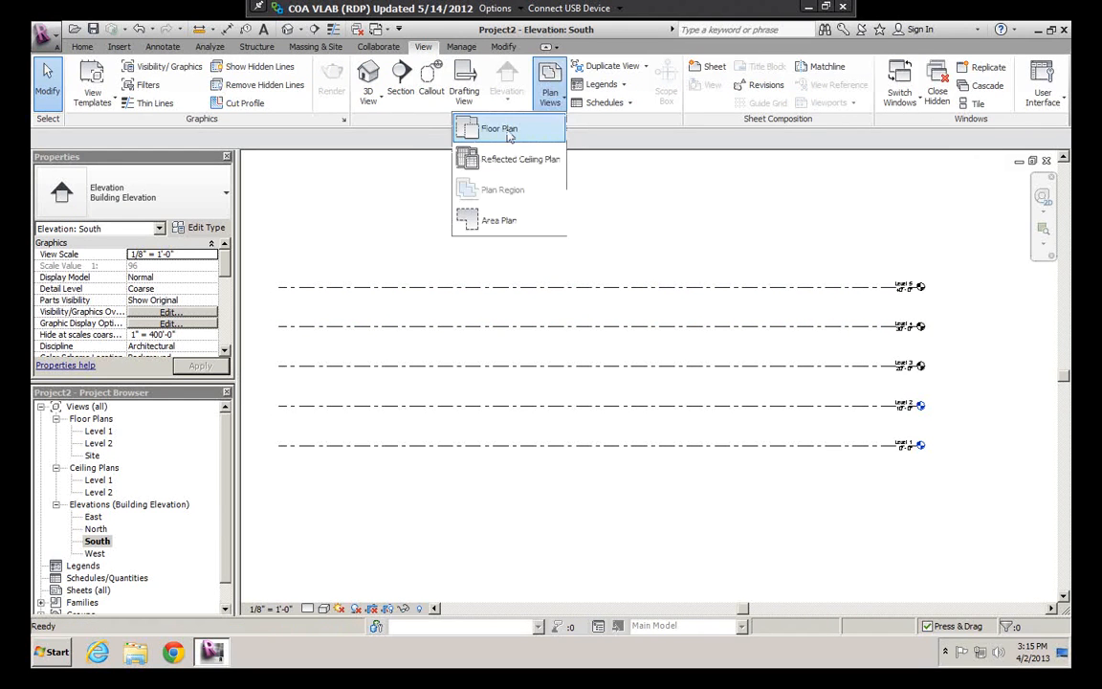
click(483, 128)
shift+click(767, 317)
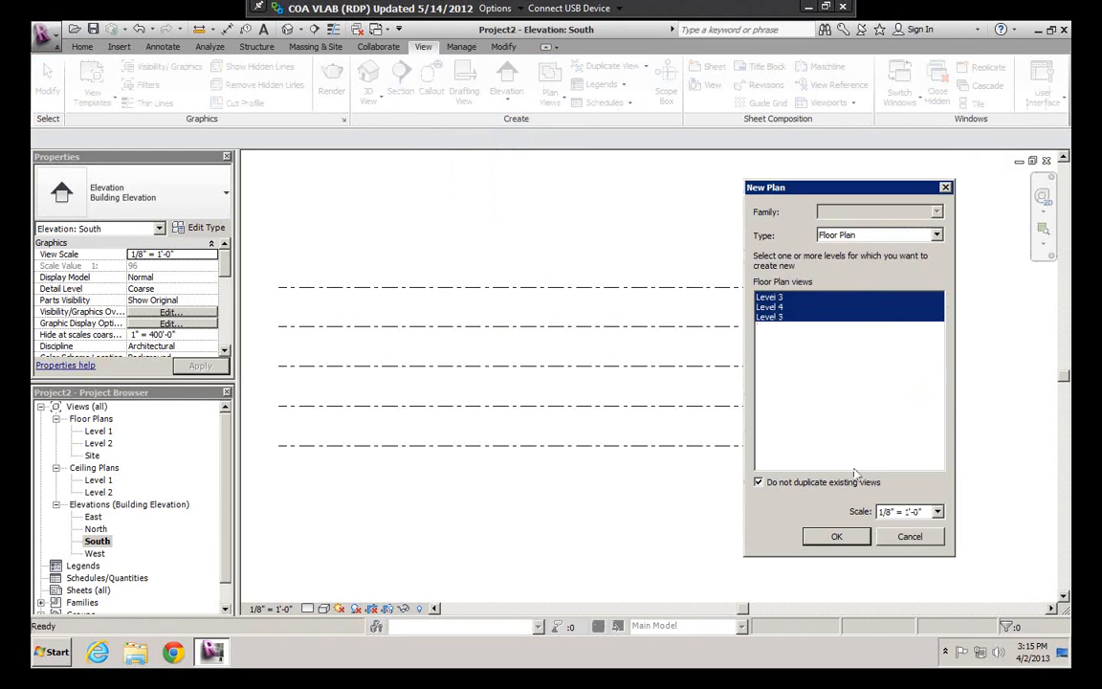
key(Return)
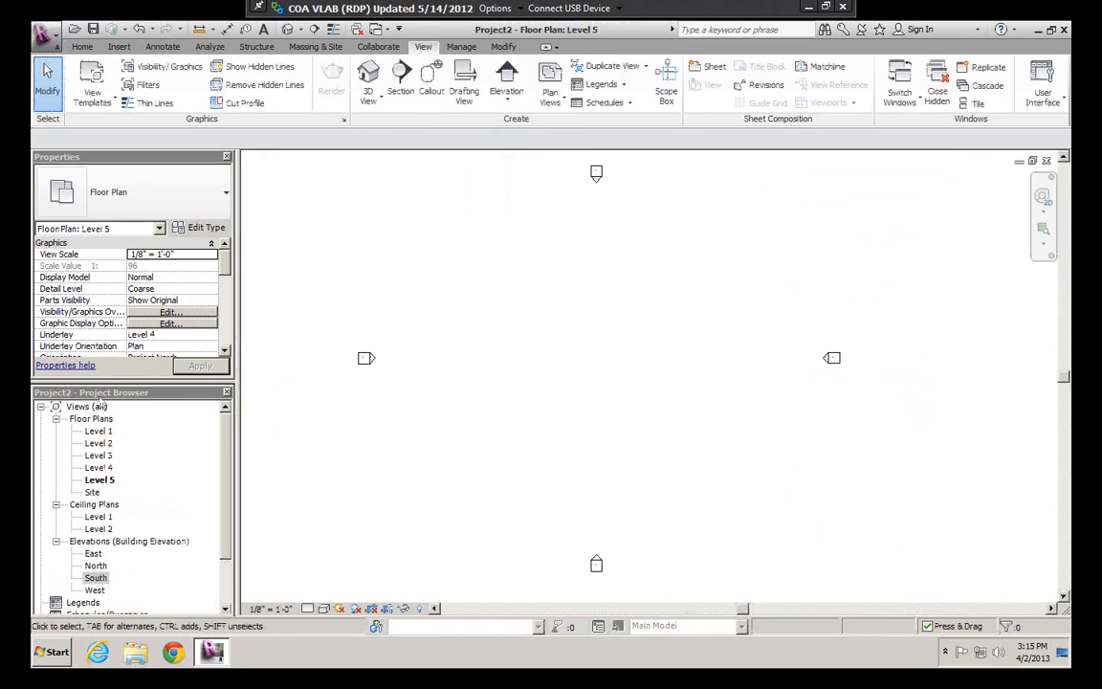
Open the Level 1 floor plan view
click(98, 431)
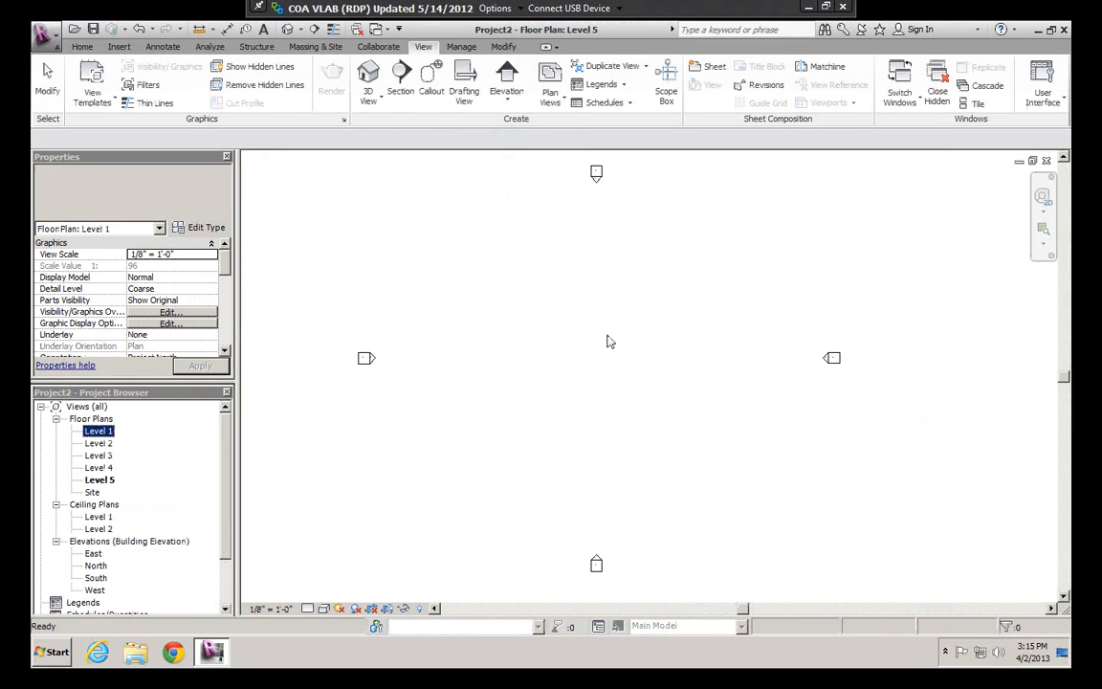
click(600, 402)
mouse_move(602, 388)
middle_down()
mouse_move(615, 393)
mouse_move(613, 373)
middle_up()
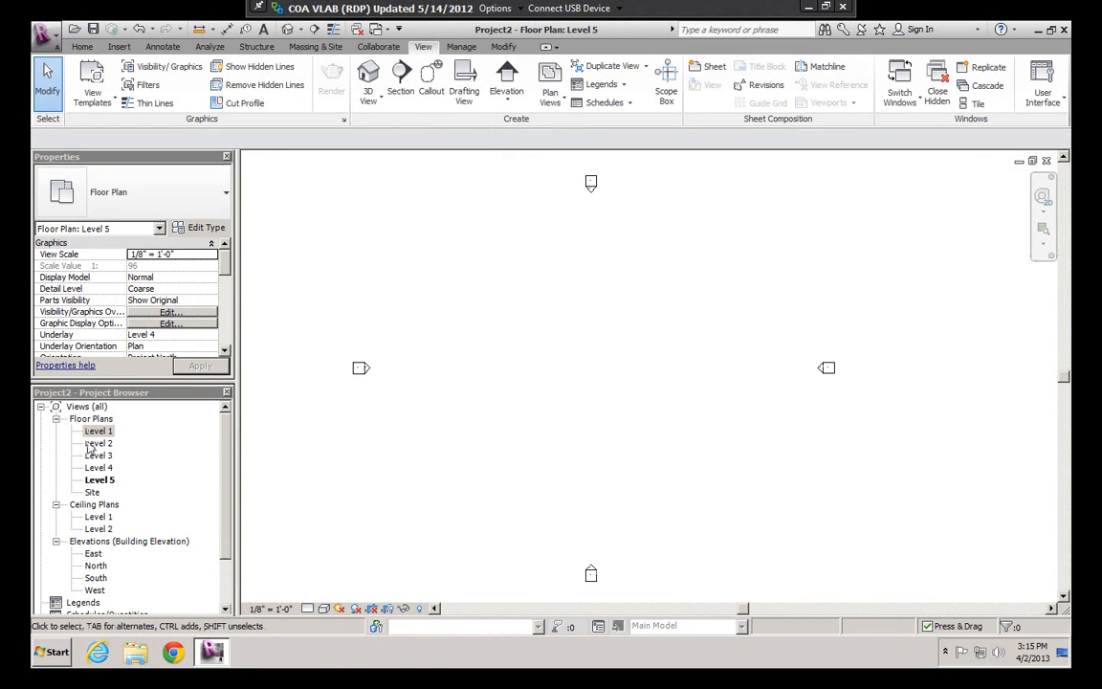
double_click(107, 432)
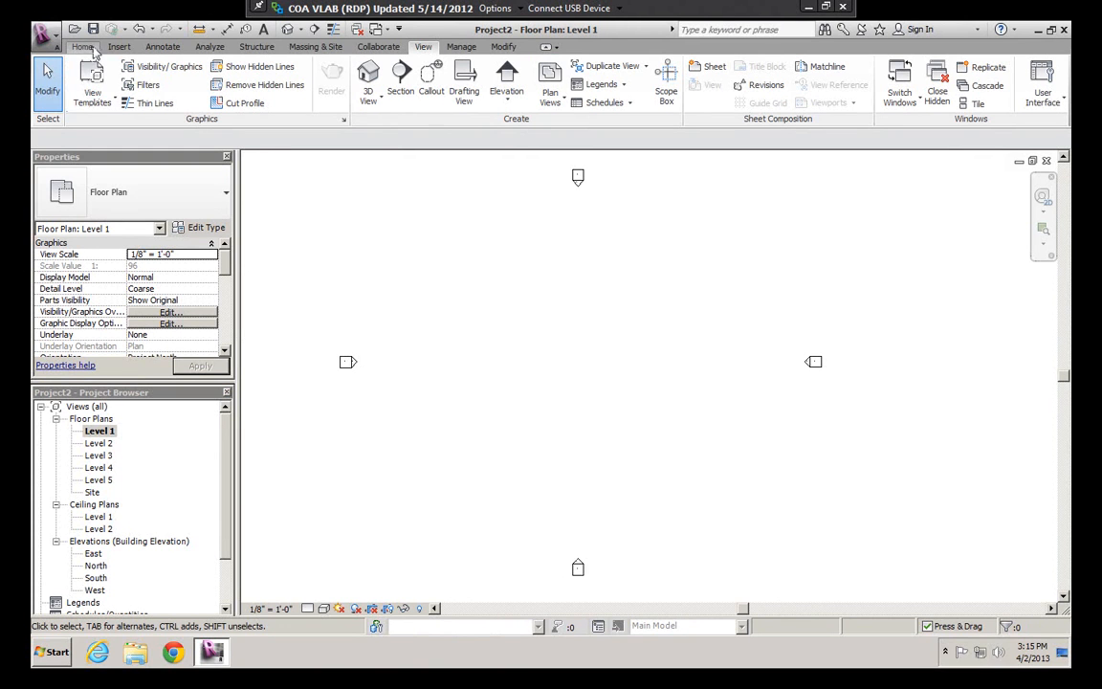
Draw two vertical grid lines about 77.5 feet apart between the elevation markers in the Level 1 plan
click(97, 49)
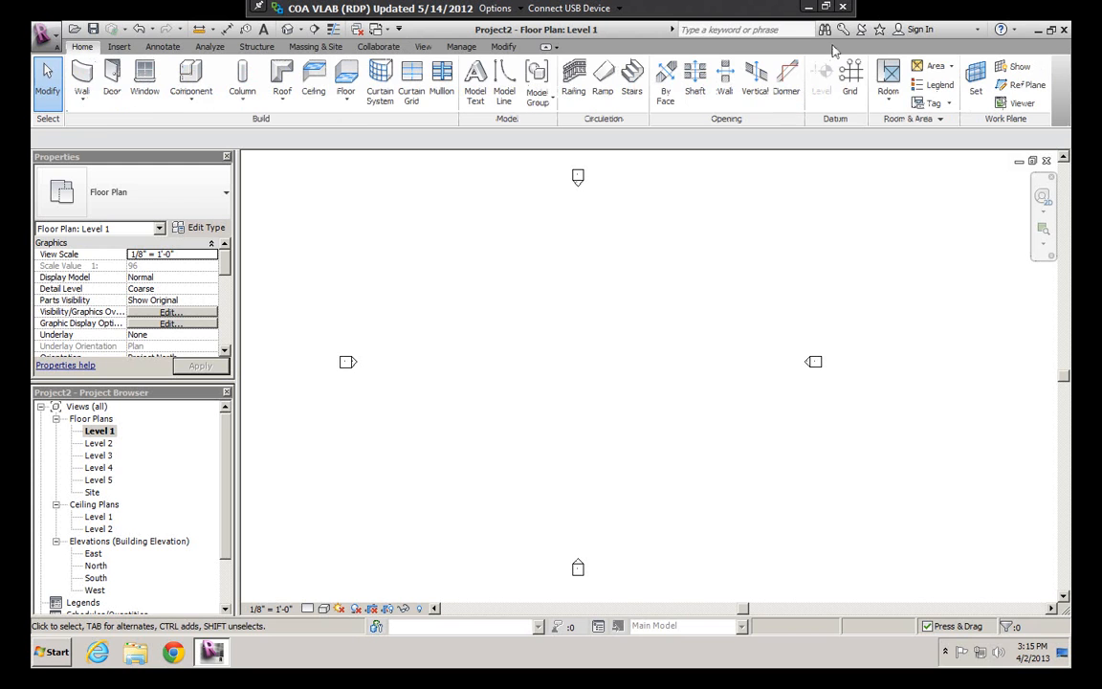
click(849, 78)
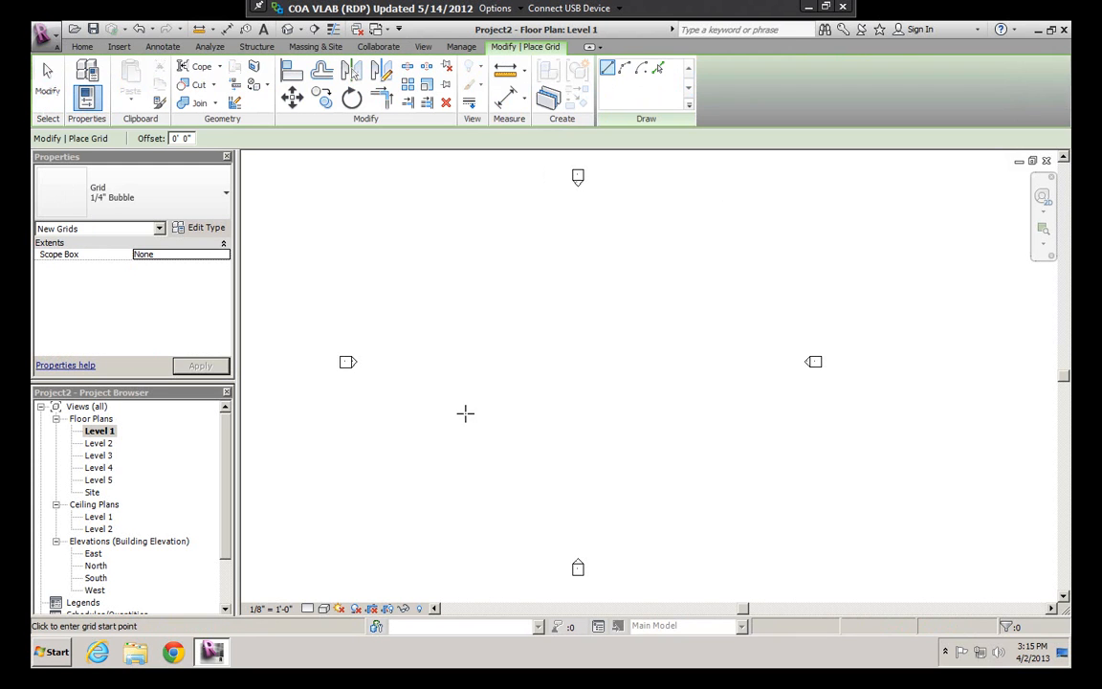
click(480, 472)
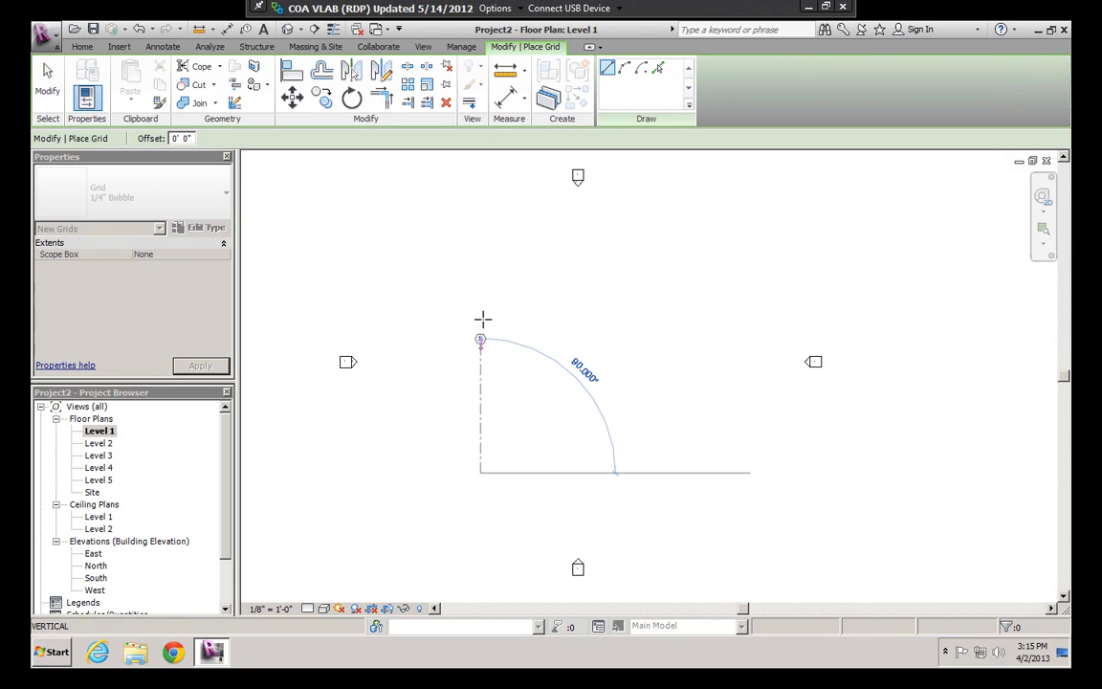
click(480, 270)
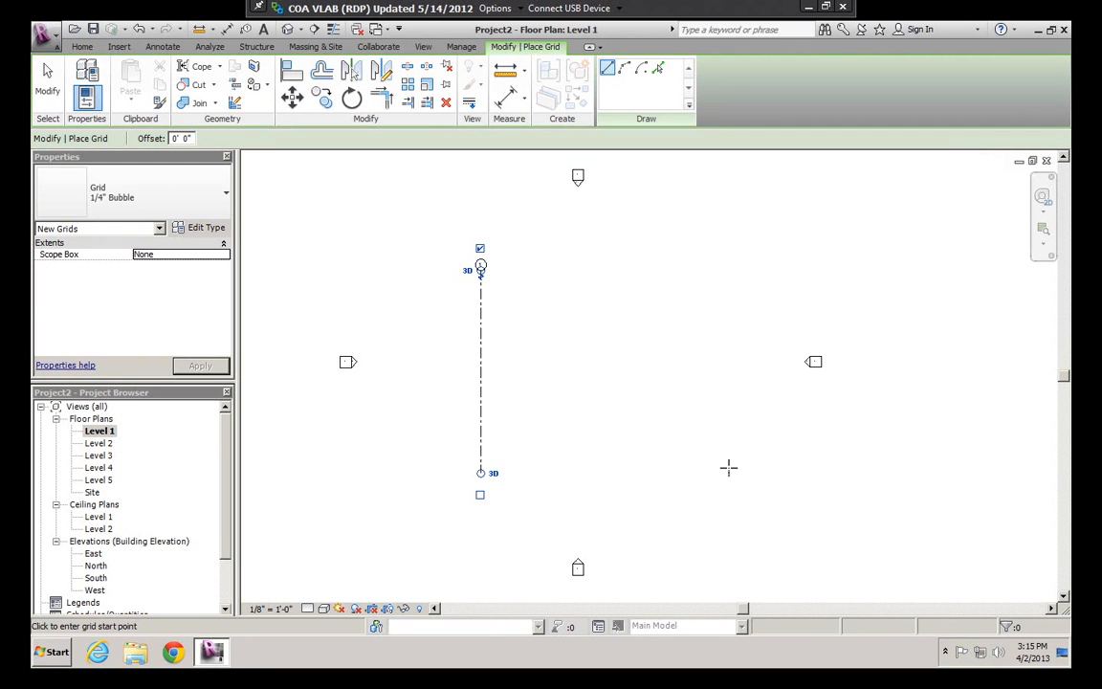
click(697, 480)
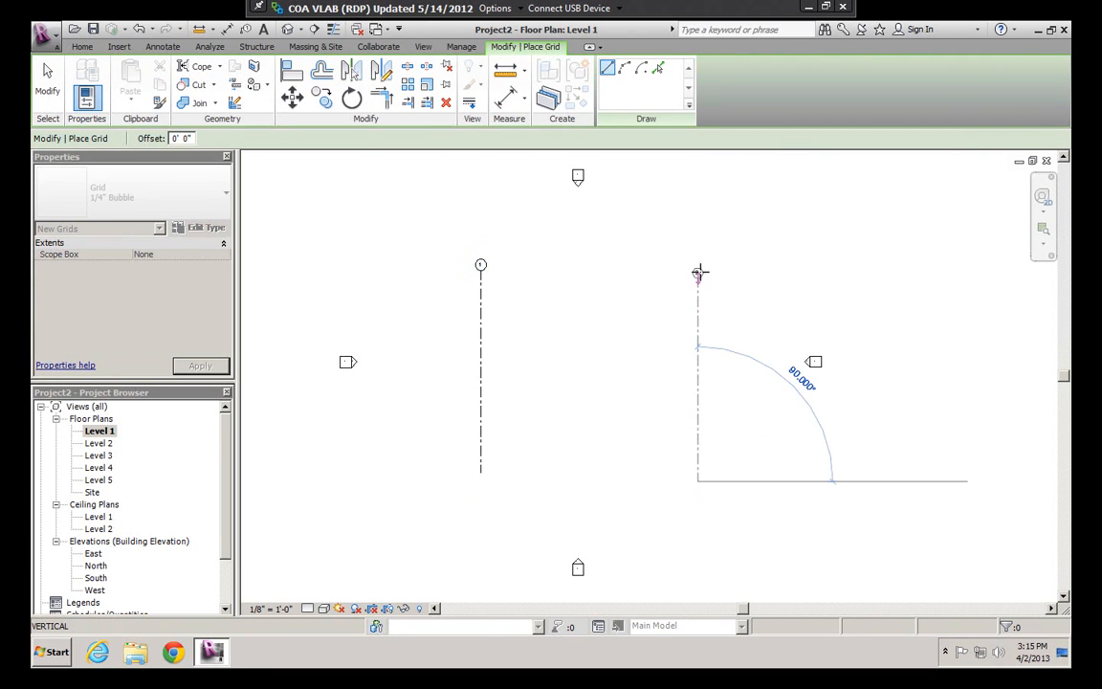
click(699, 272)
key(Escape)
key(Escape)
scroll(689, 363, up, 1)
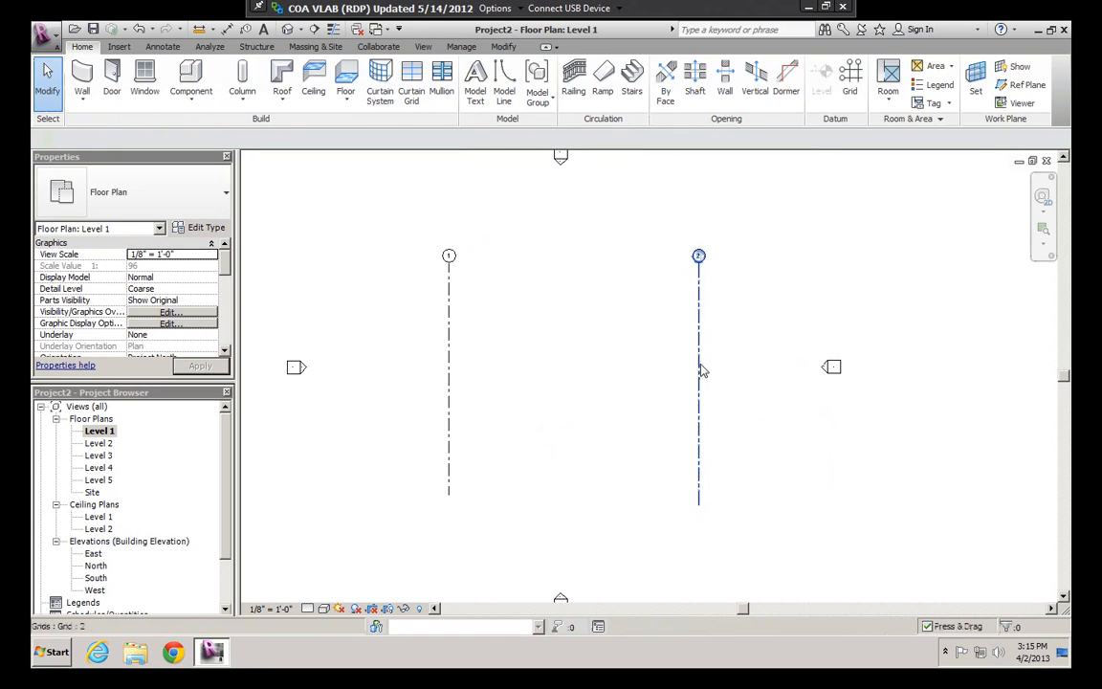
Set the distance between grid lines 1 and 2 to 120 feet by repositioning grid line 2
click(701, 371)
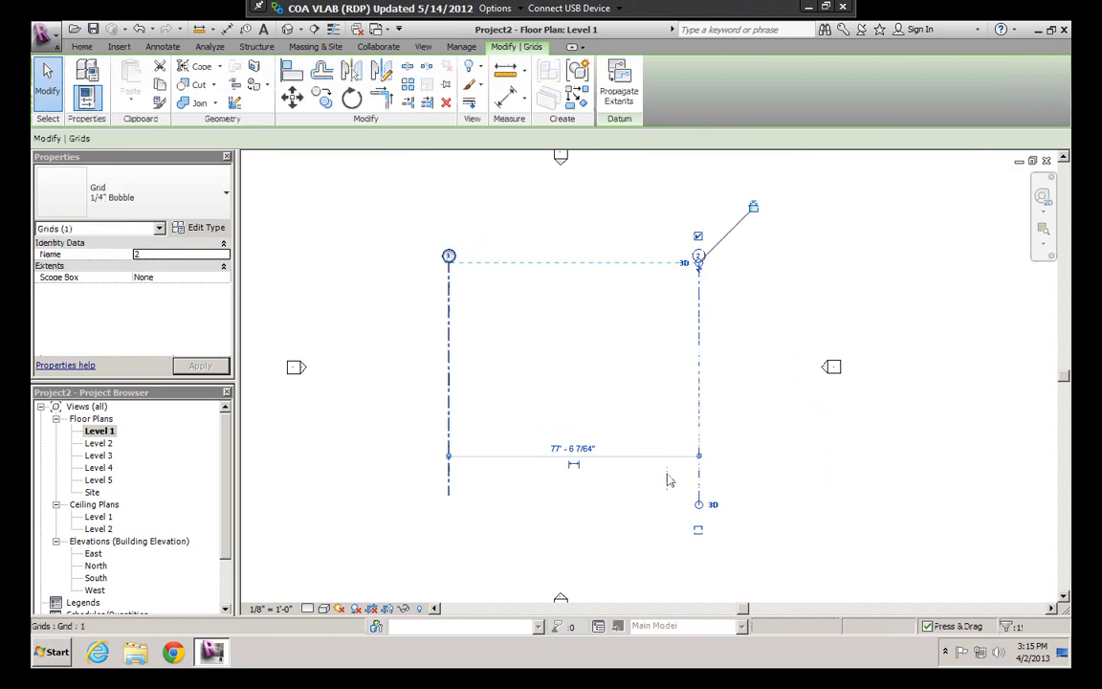
scroll(586, 463, up, 1)
click(576, 450)
text(120)
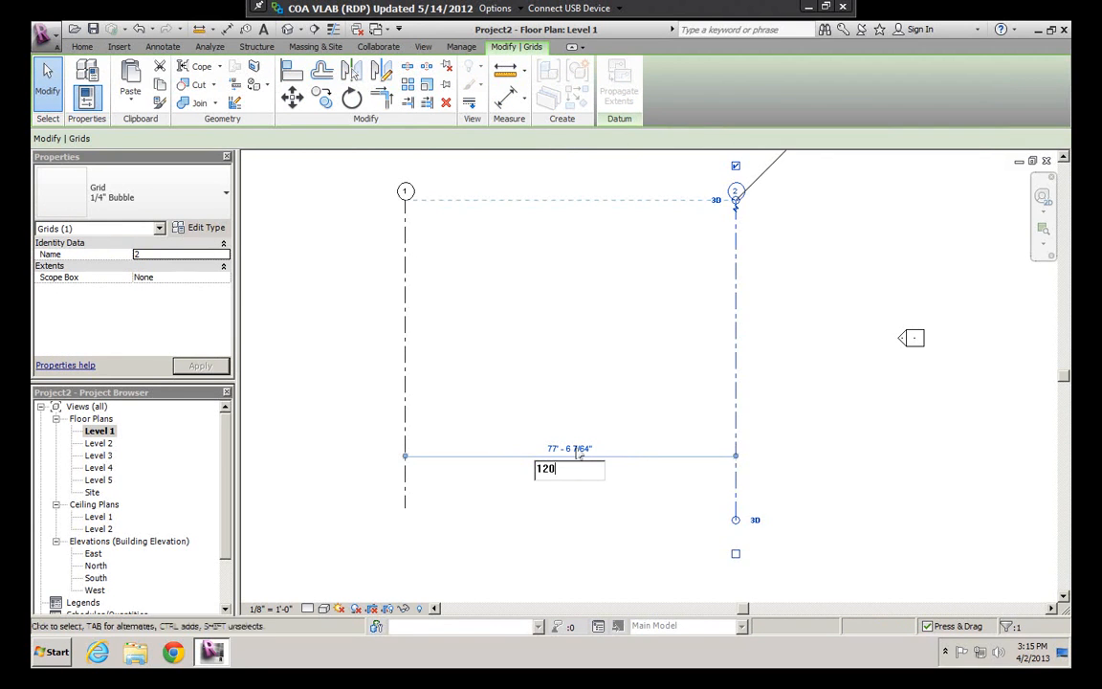
key(Return)
scroll(639, 391, down, 1)
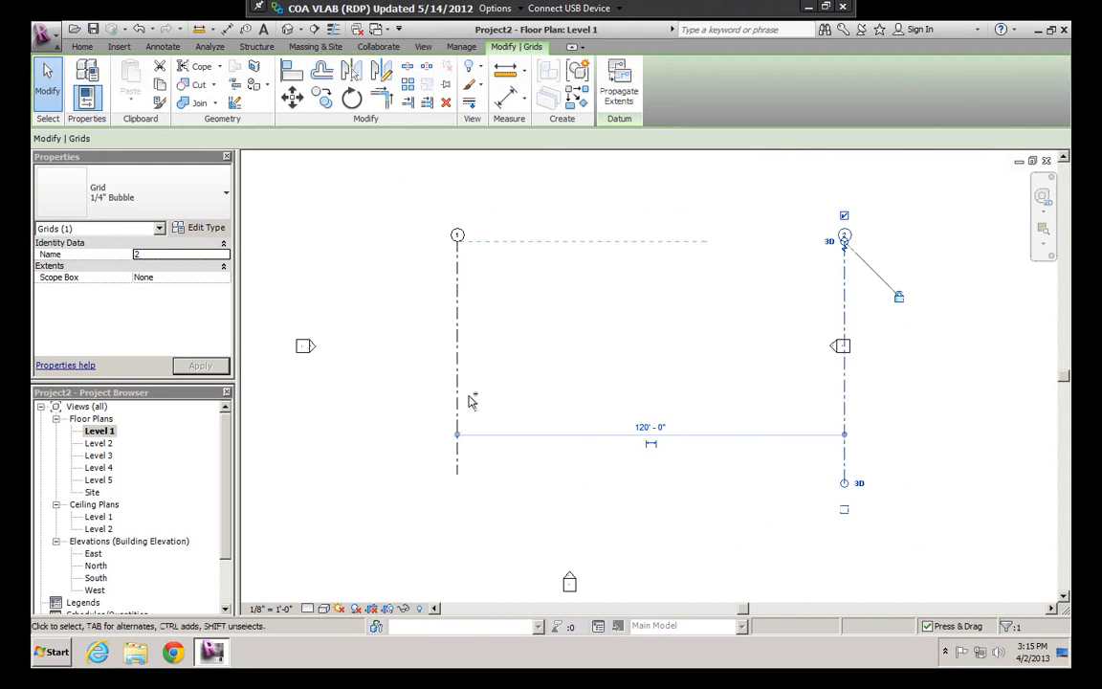
Move grid lines 1 and 2 together horizontally to the left so grid 2 clears the East elevation marker
ctrl+click(456, 394)
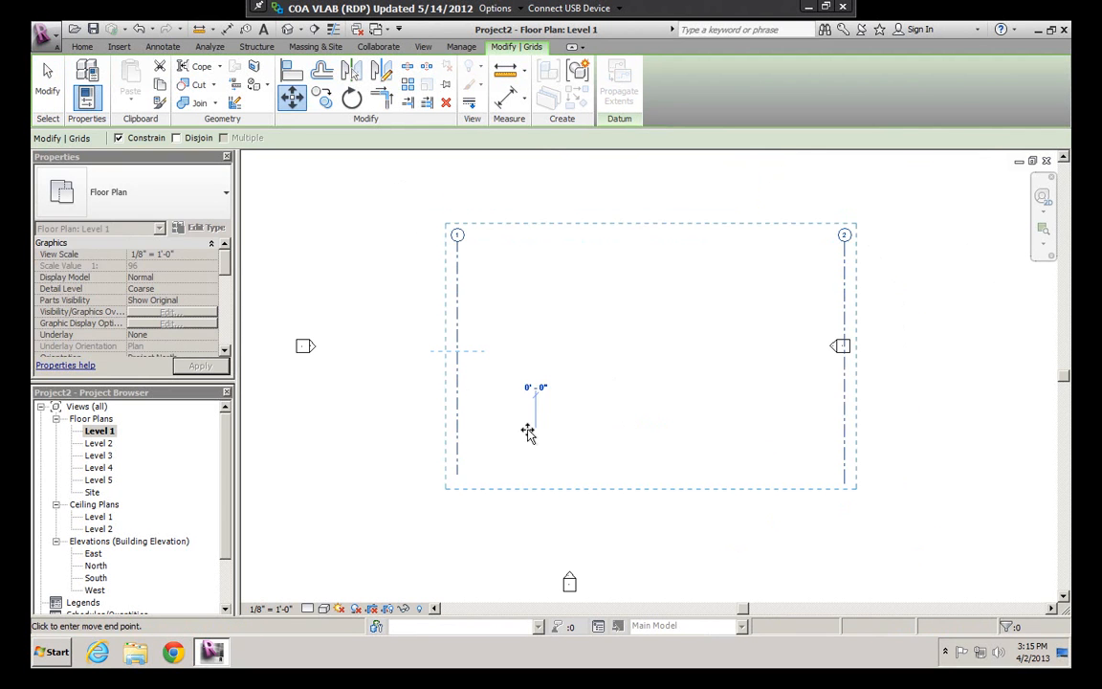
drag(527, 433, 498, 436)
key(Escape)
middle_drag(590, 362, 533, 362)
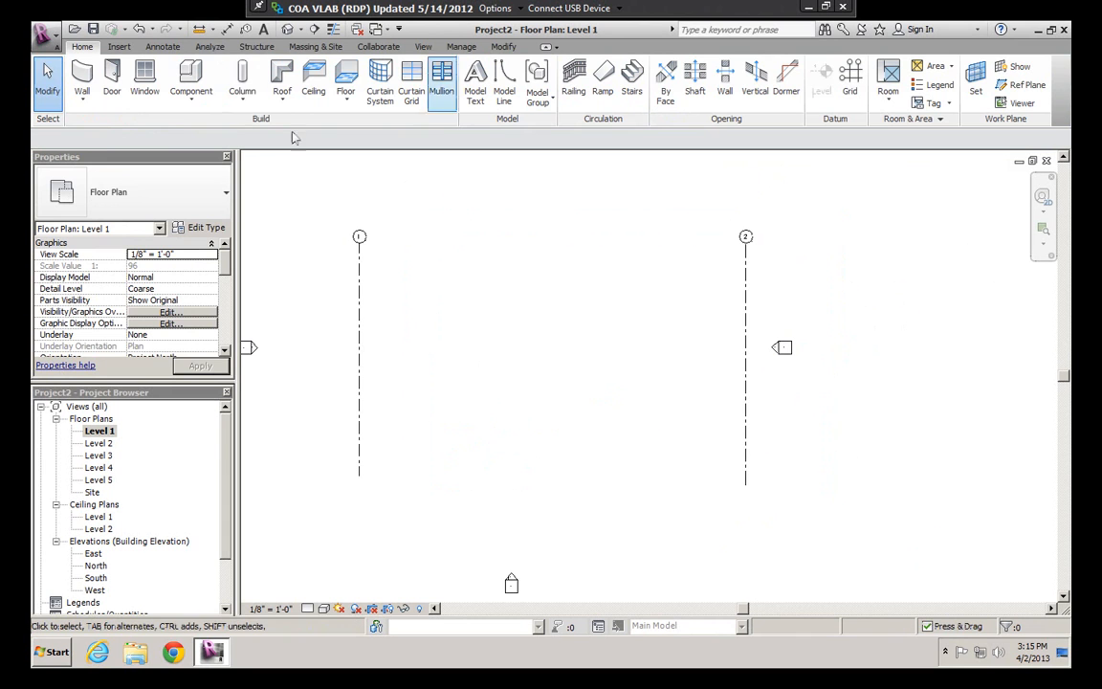
Draw a horizontal grid line across the lower part of grid lines 1 and 2, extending past both
click(849, 81)
click(303, 427)
click(811, 427)
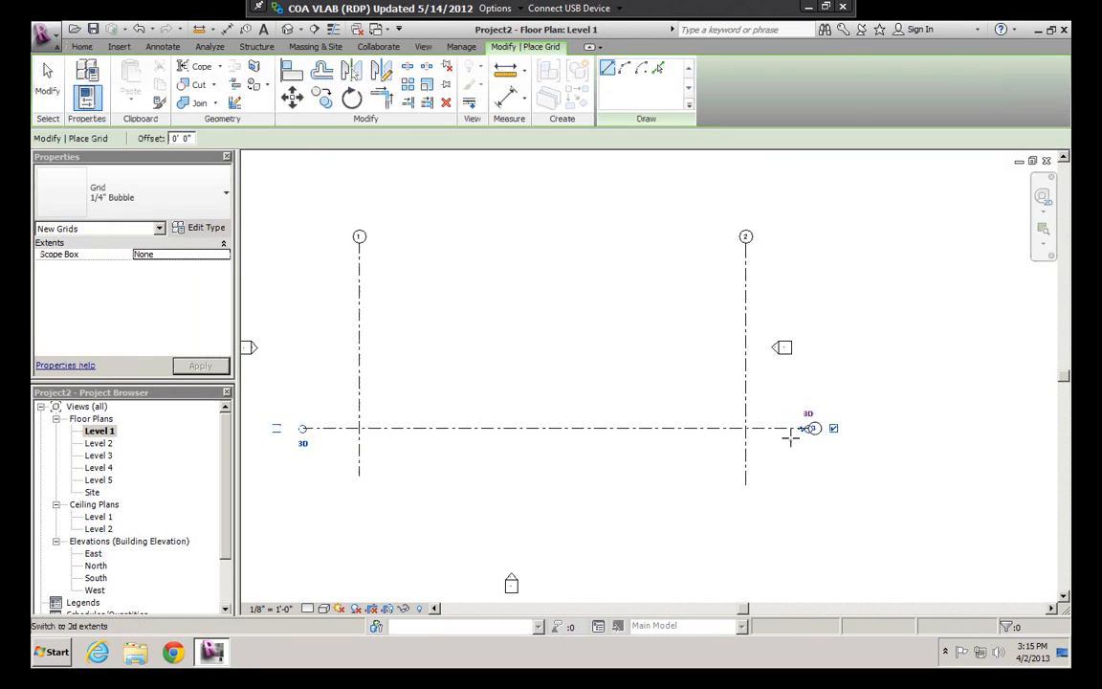
key(Escape)
Copy the horizontal grid line straight up by about 39 feet
click(672, 434)
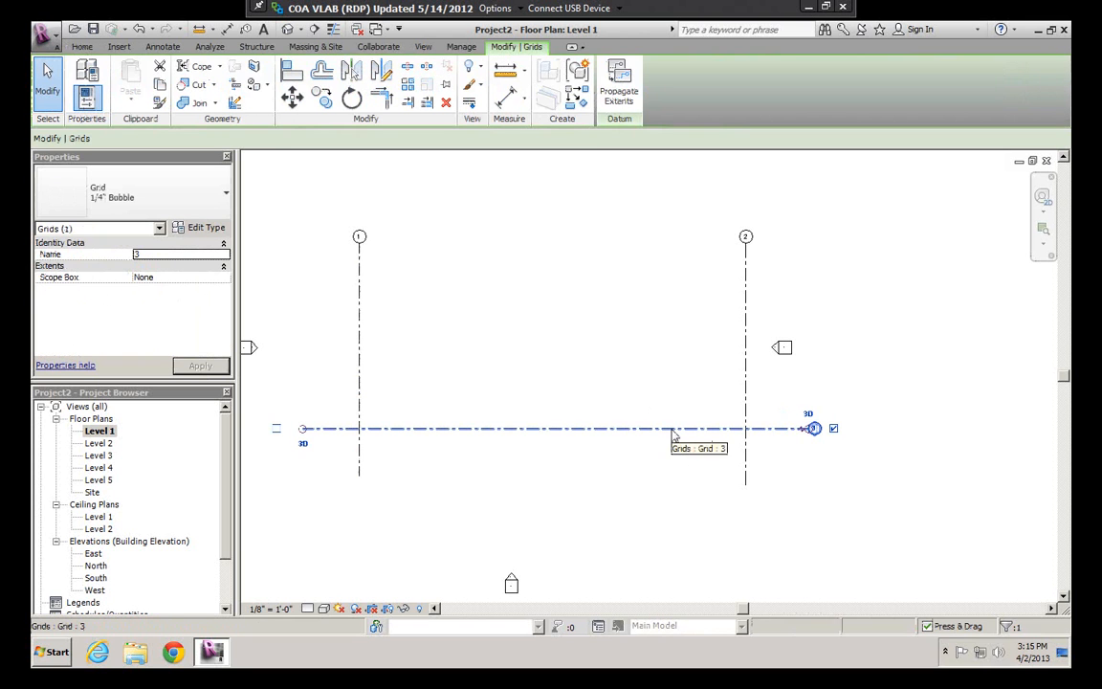
key(c)
key(r)
key(o)
click(672, 429)
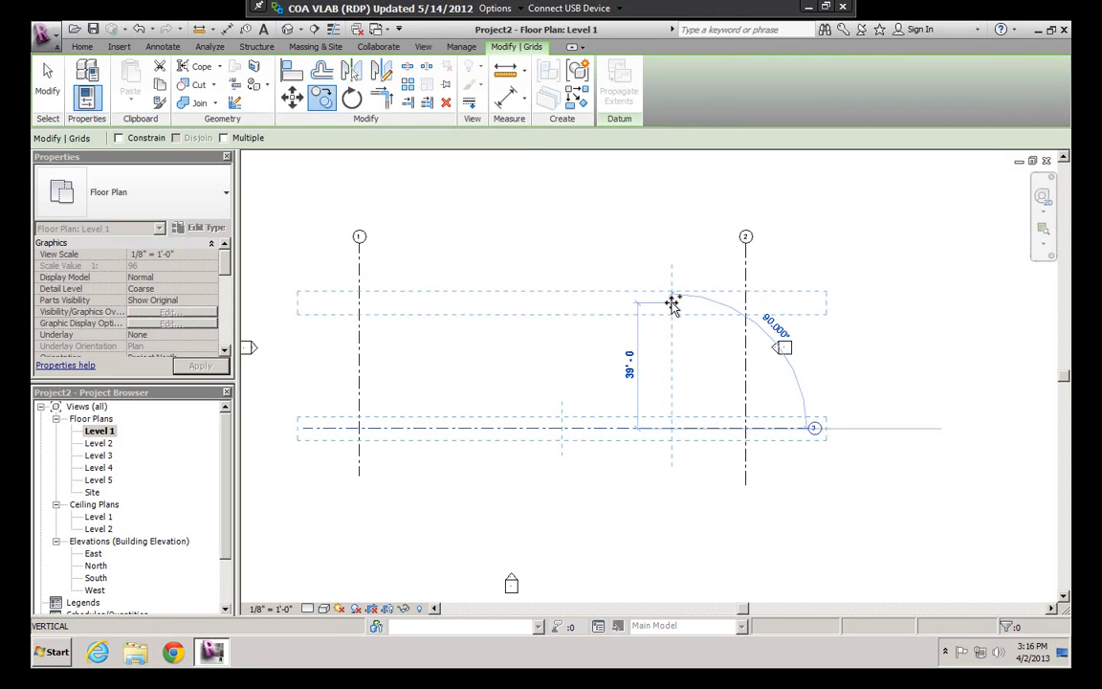
click(672, 302)
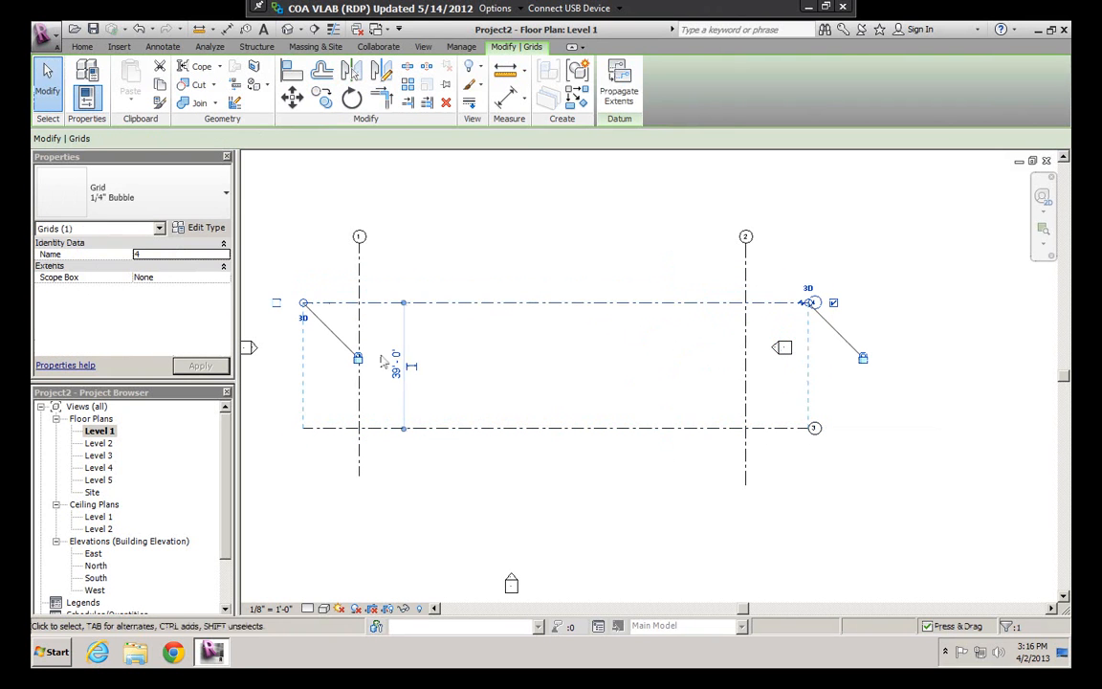
Set the spacing between the two horizontal grid lines to 30 feet
click(395, 366)
text(30)
key(Return)
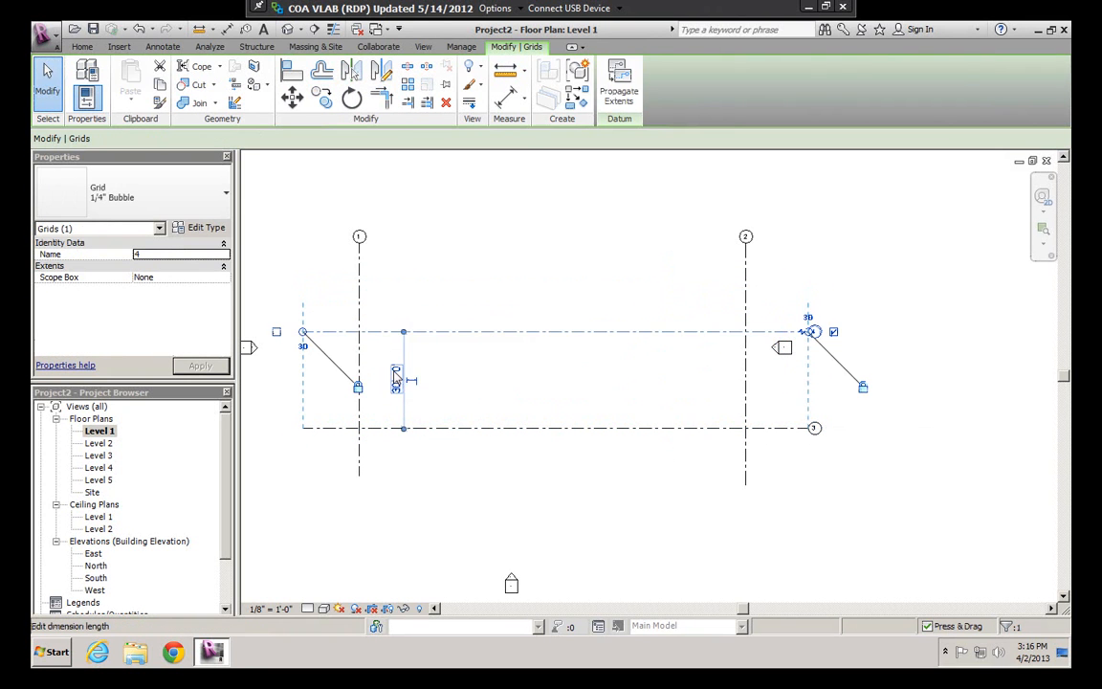
key(Escape)
Start an in-place conceptual mass and accept the name Mass 1
scroll(528, 326, down, 3)
scroll(536, 407, up, 2)
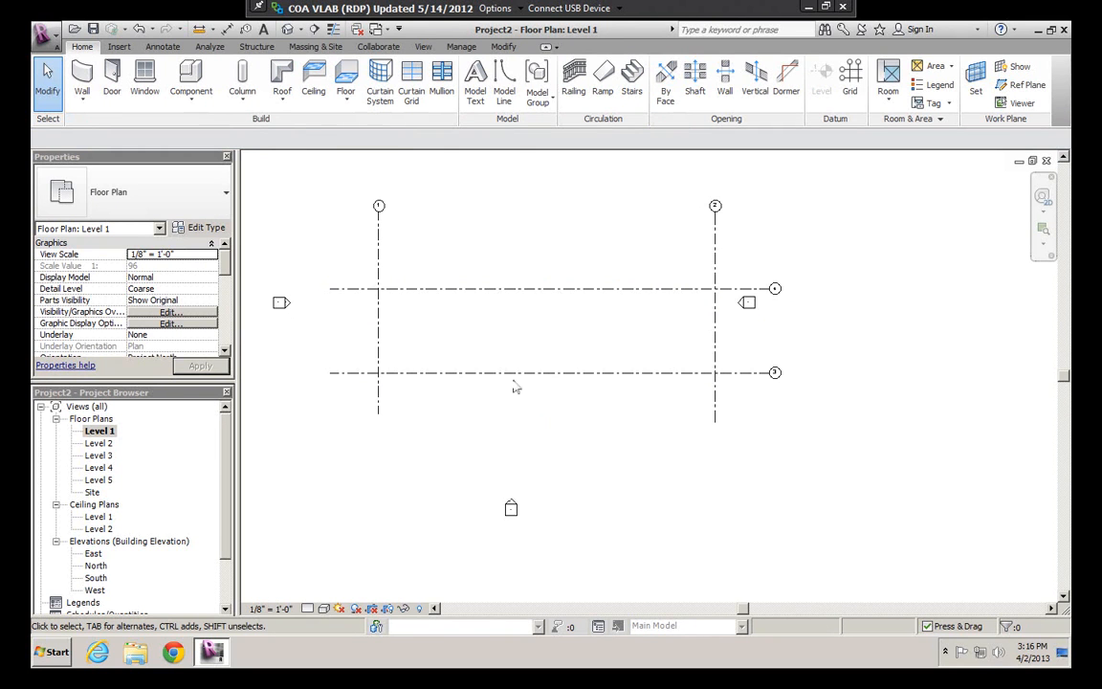
scroll(459, 368, up, 2)
scroll(512, 345, down, 3)
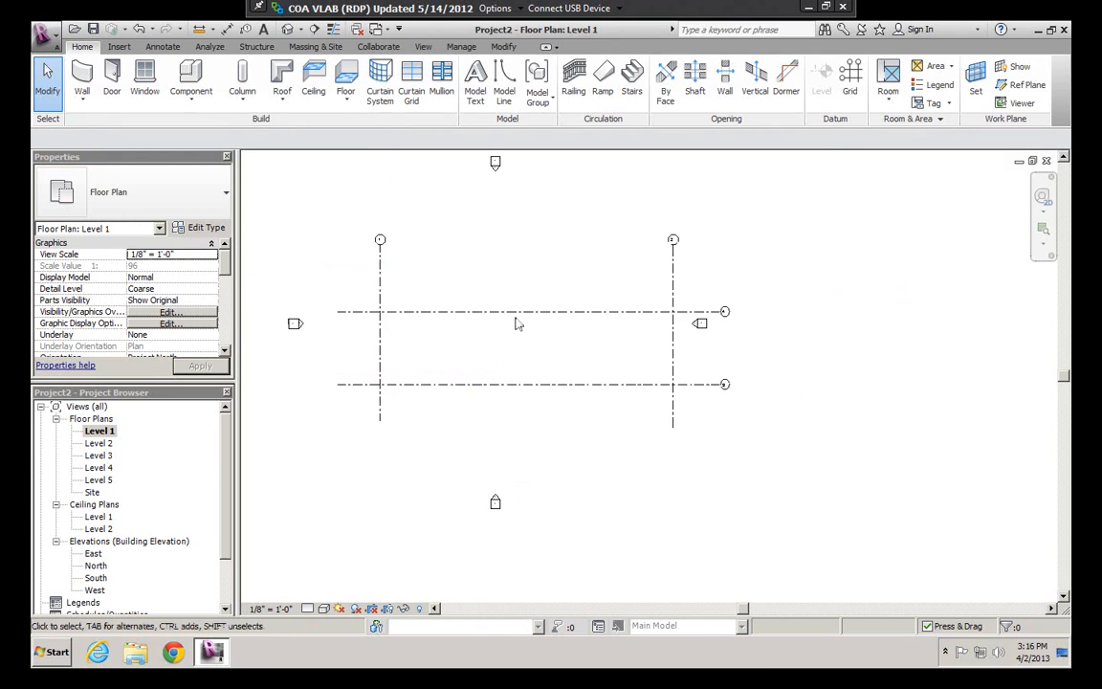
scroll(488, 330, up, 2)
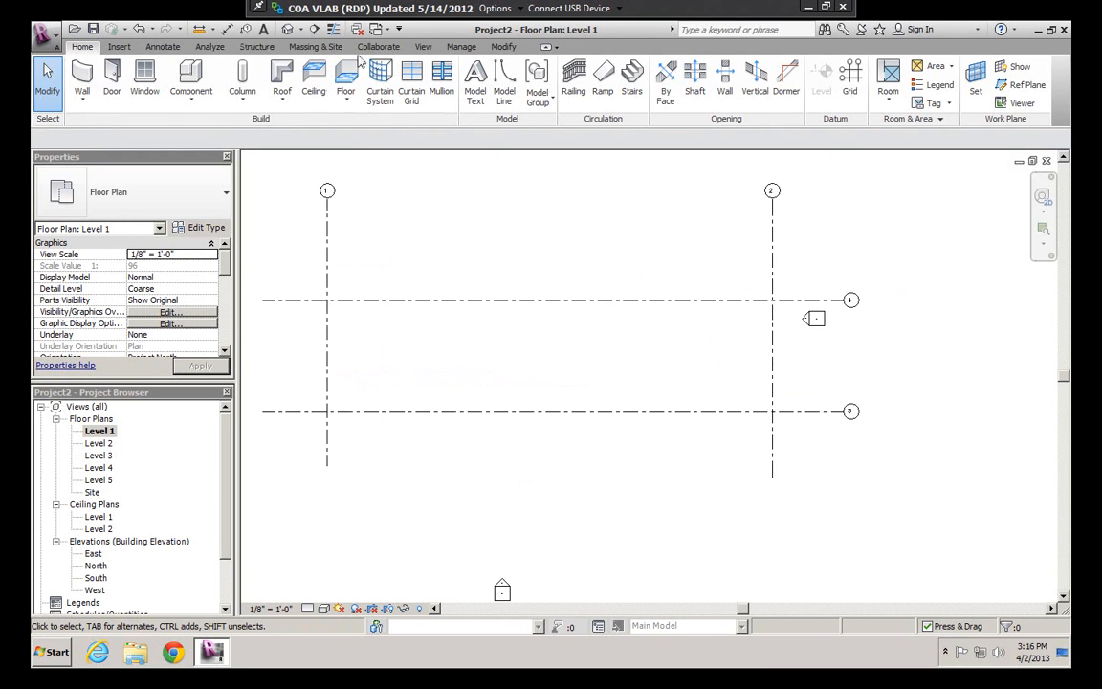
click(308, 48)
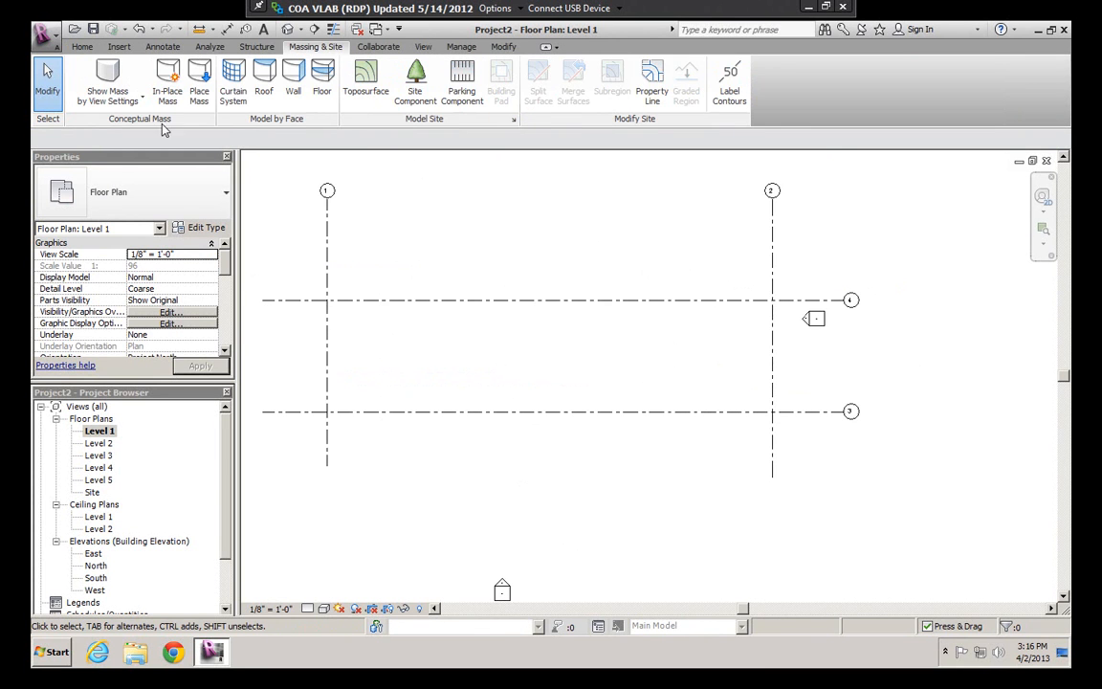
click(167, 81)
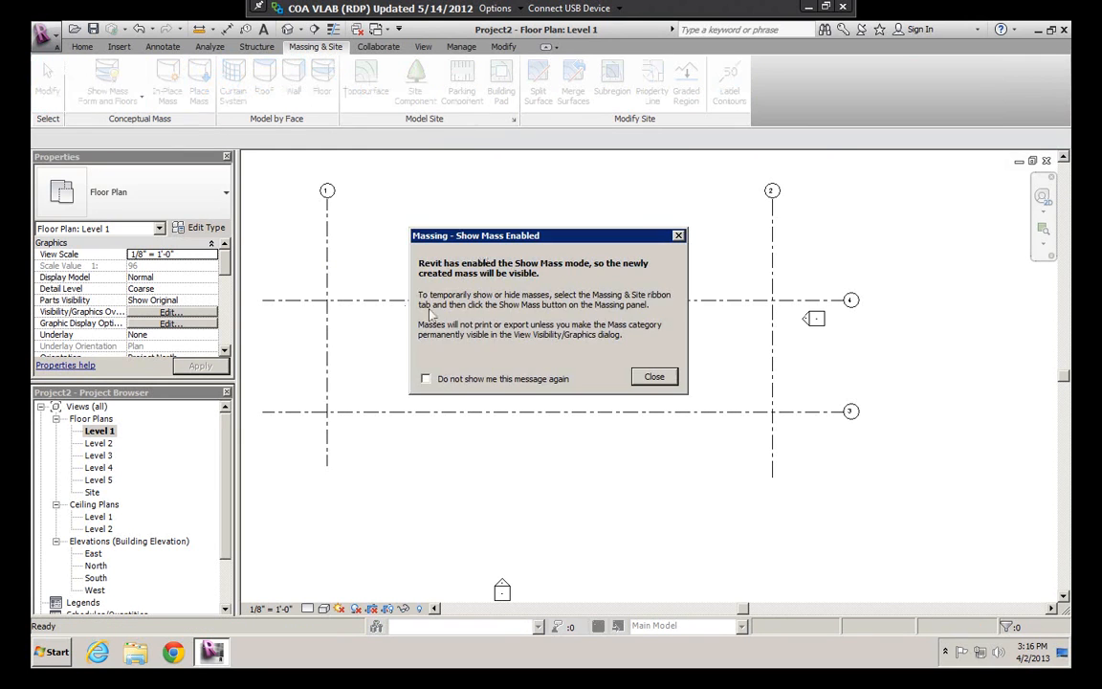
click(653, 377)
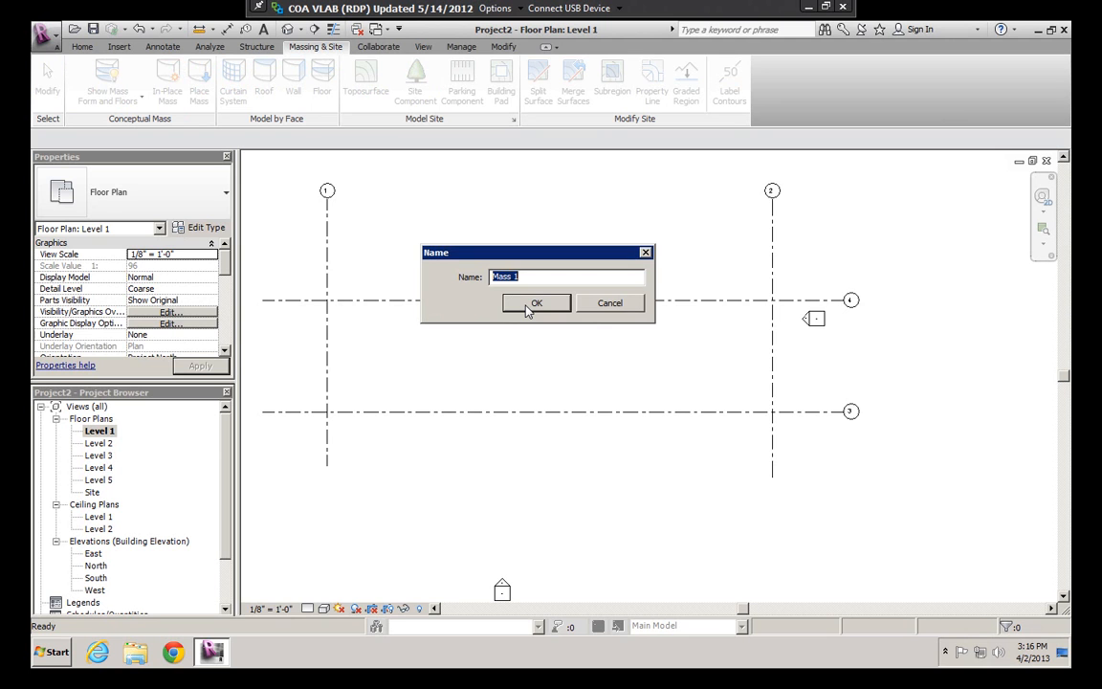
click(532, 303)
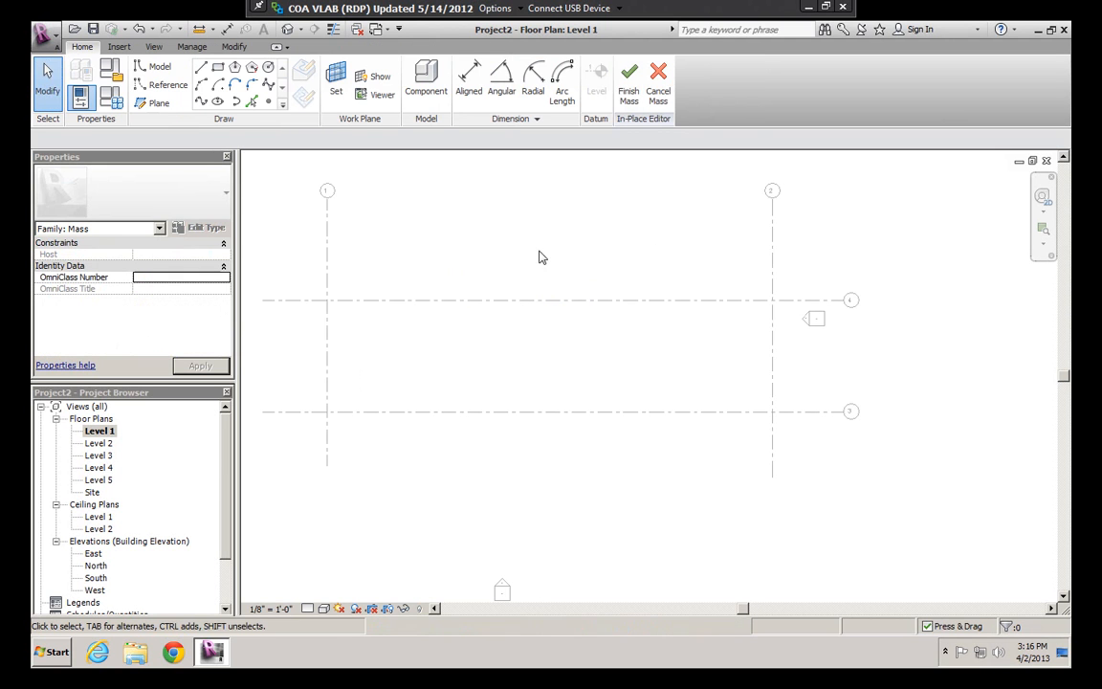
Sketch a 120 by 30 foot rectangle from the intersection of grids 1 and 3 to that of grids 2 and 4
click(172, 73)
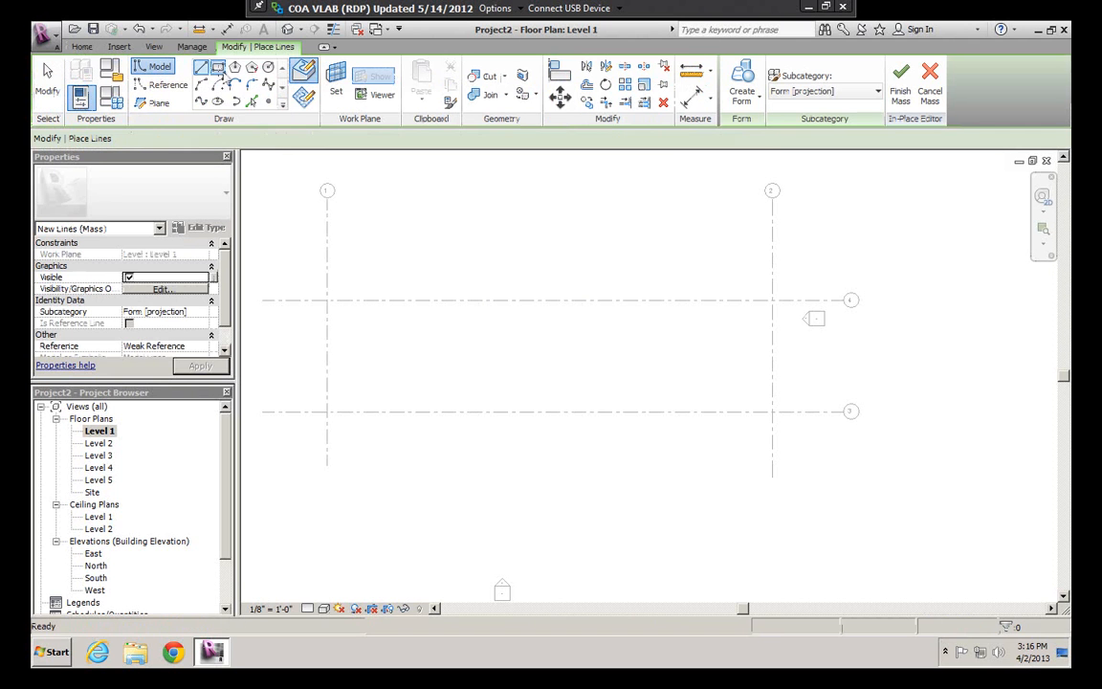
click(327, 412)
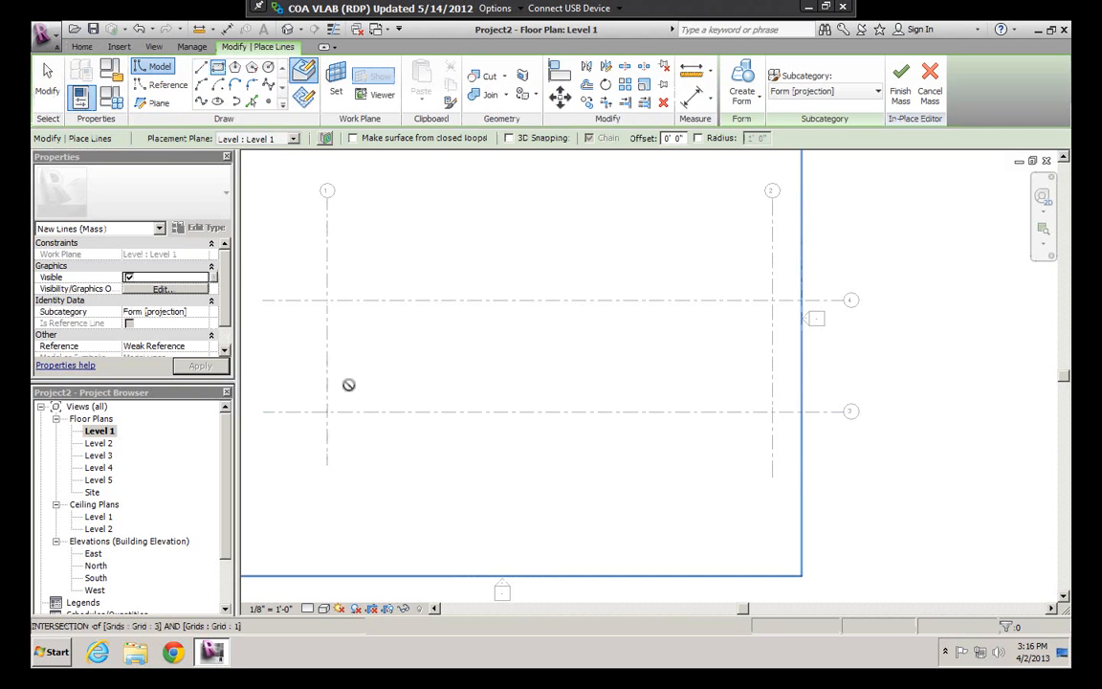
click(773, 302)
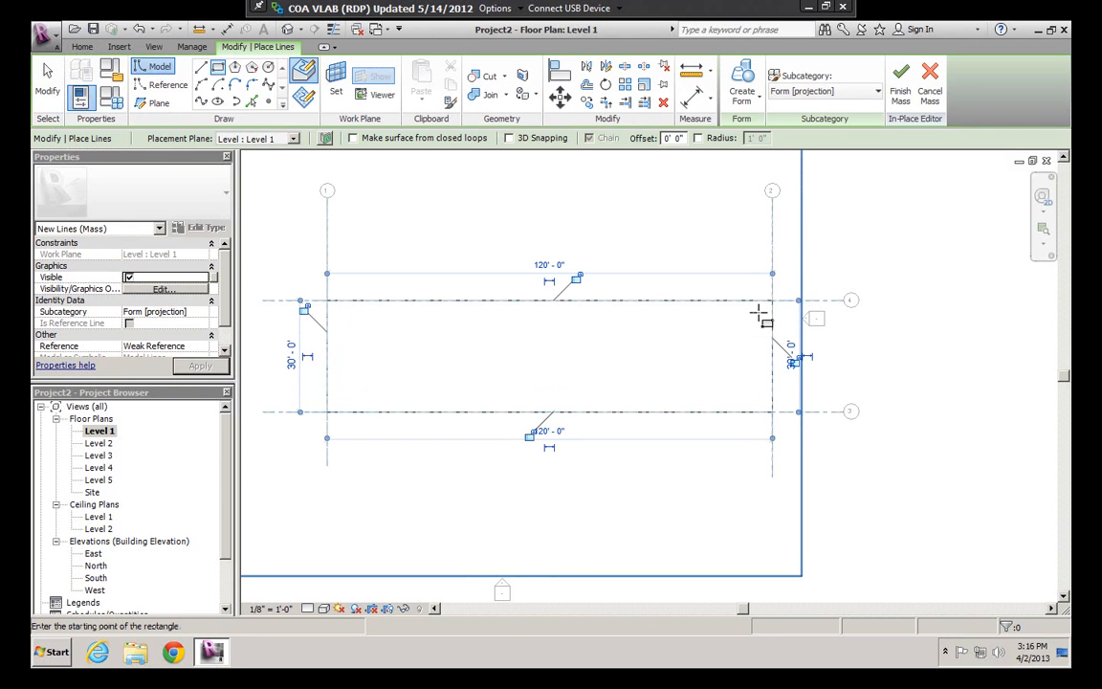
Lock all four sides of the rectangle to their grid lines and finish the mass
click(529, 437)
click(575, 277)
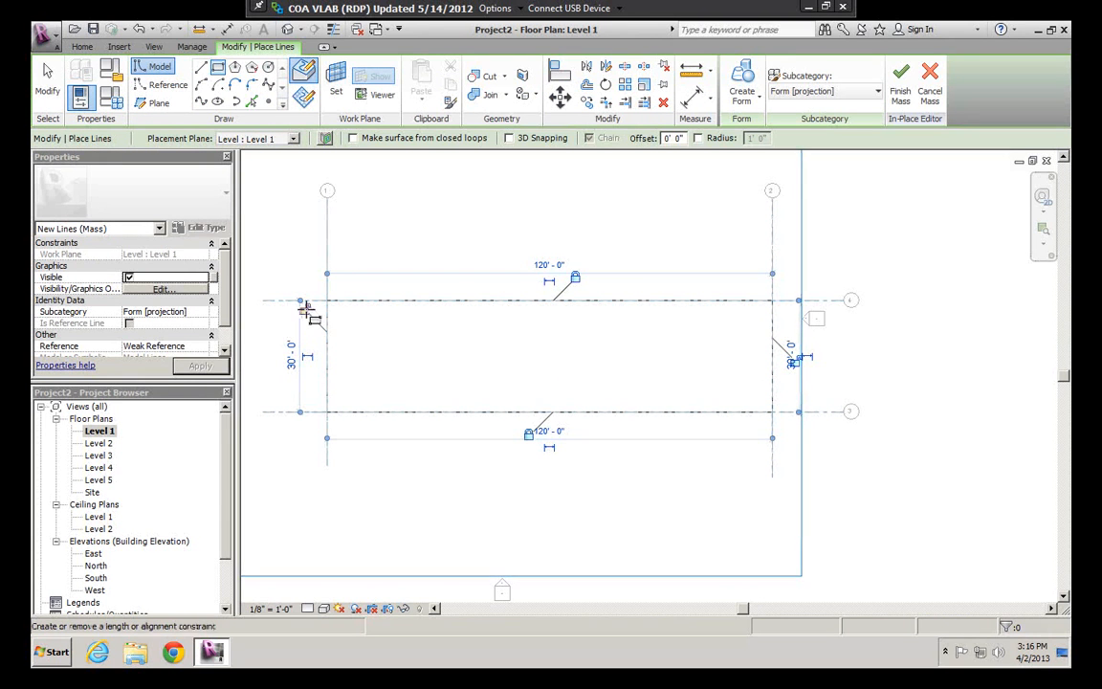
click(305, 309)
click(794, 361)
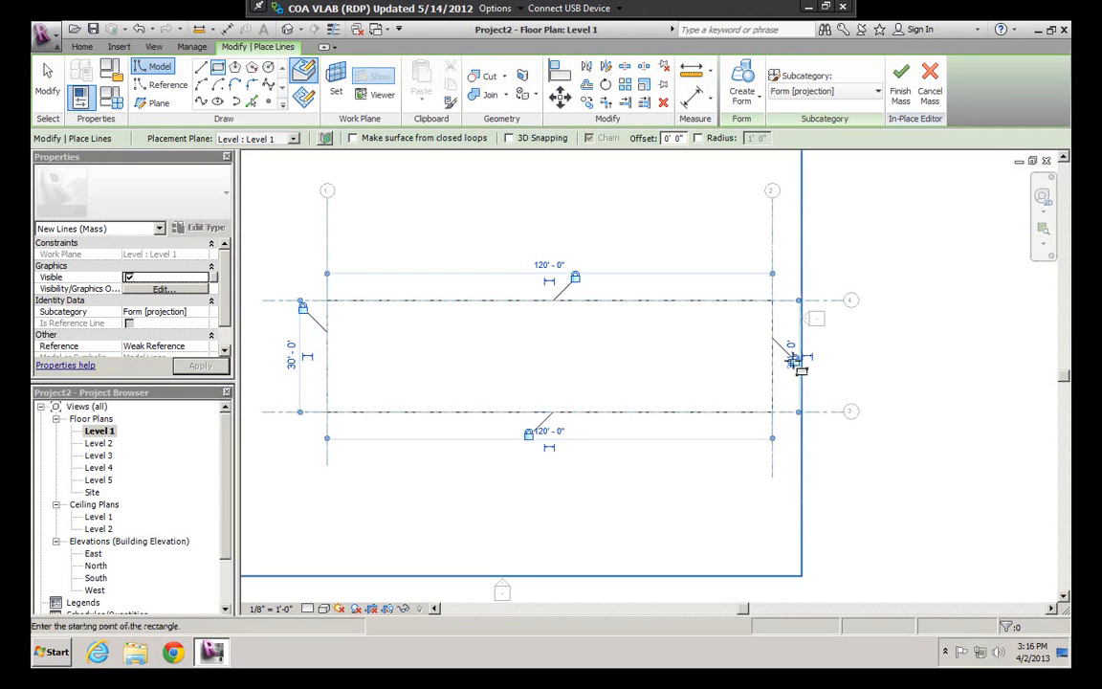
click(901, 91)
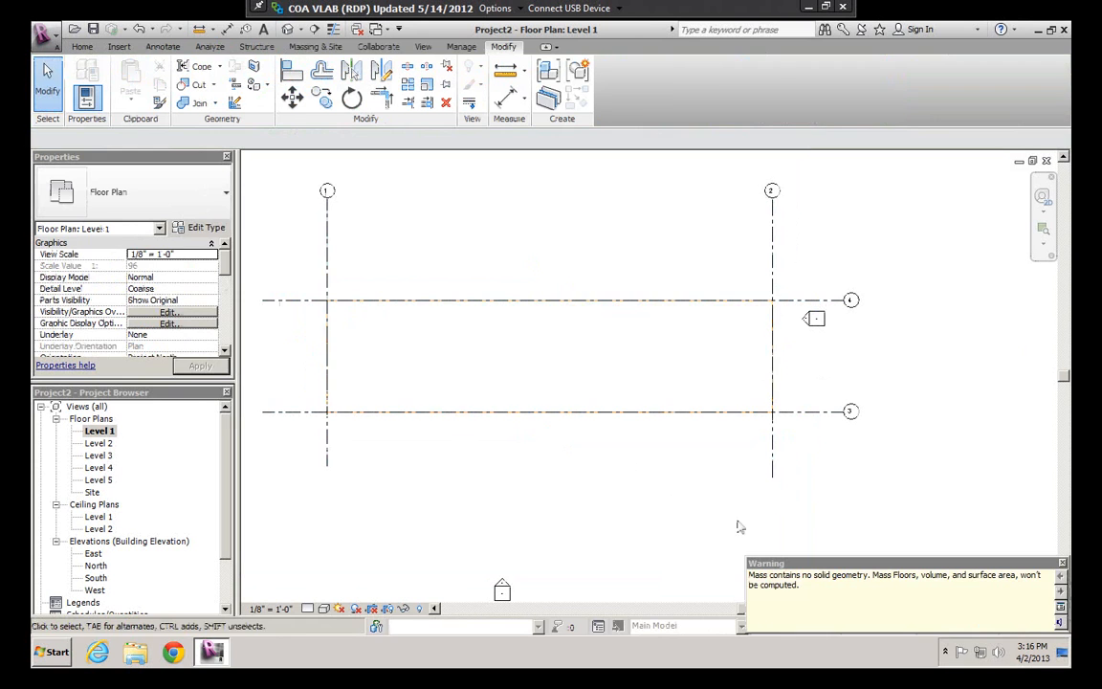
Open the default 3D view and edit the rectangular mass in place
click(577, 303)
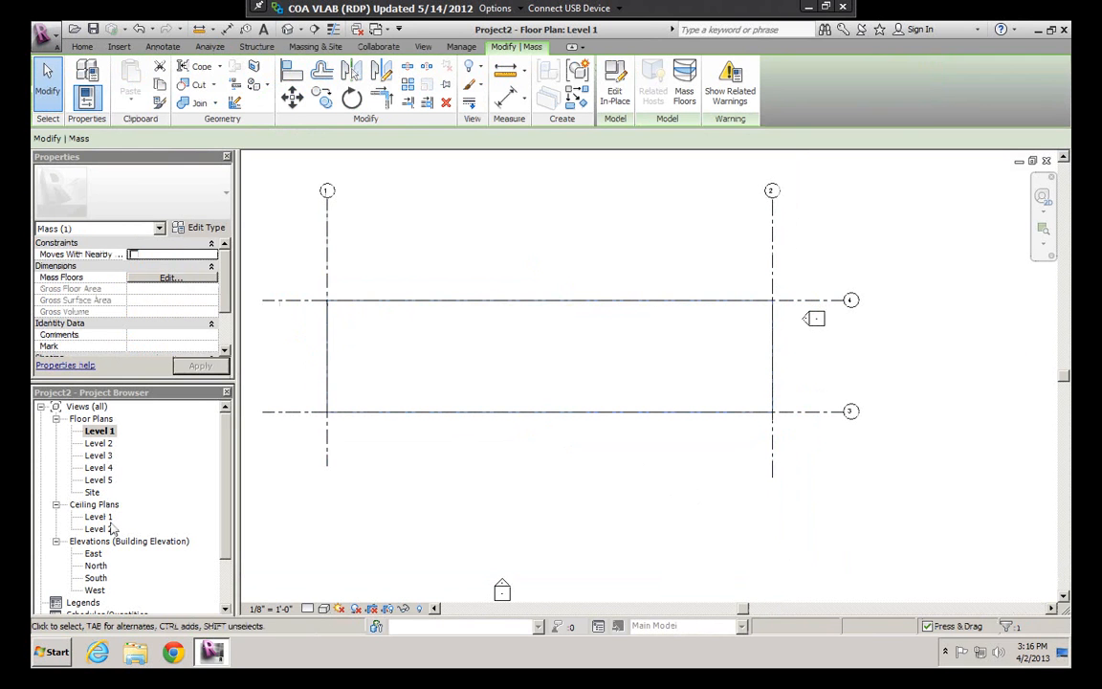
click(285, 32)
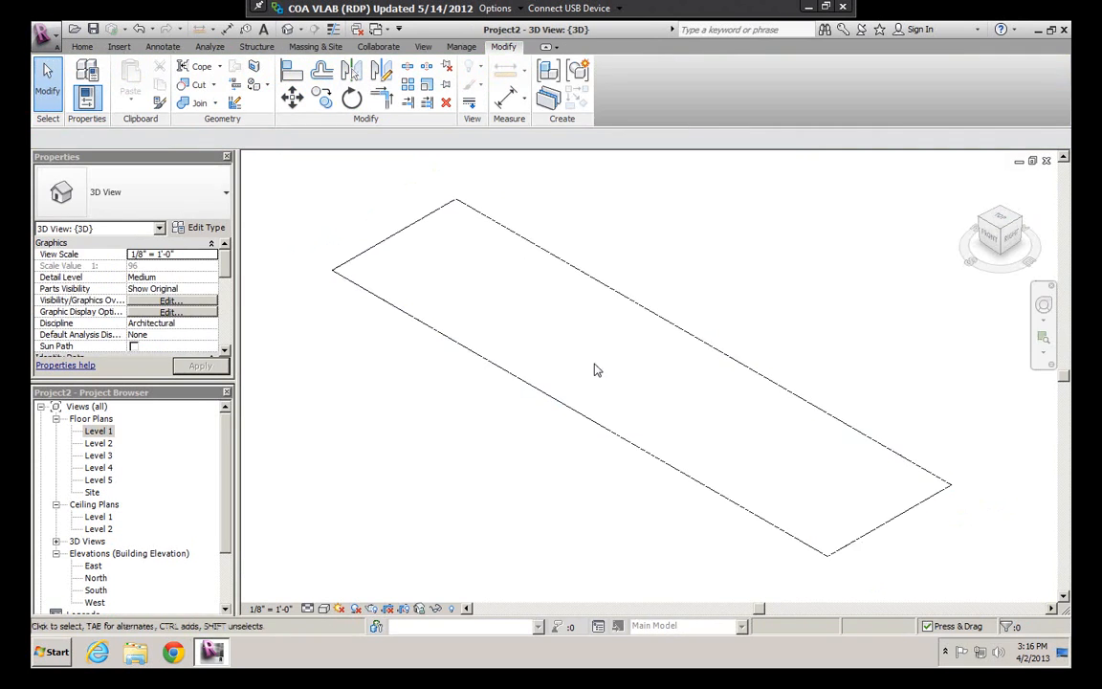
middle_drag(754, 314, 673, 314)
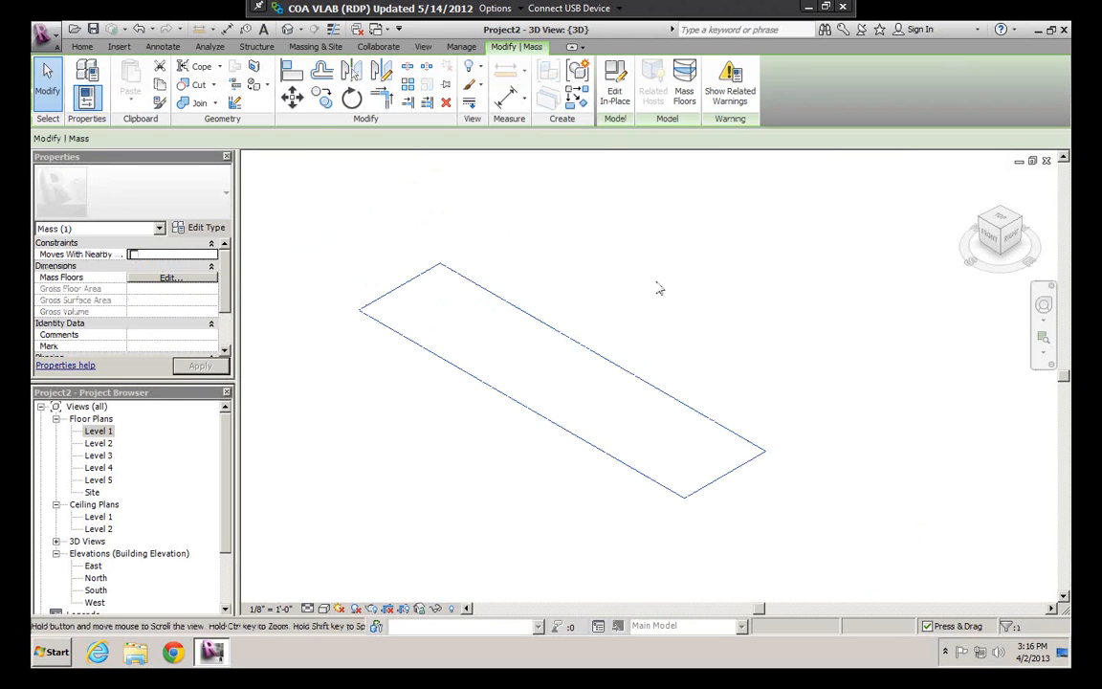
click(615, 83)
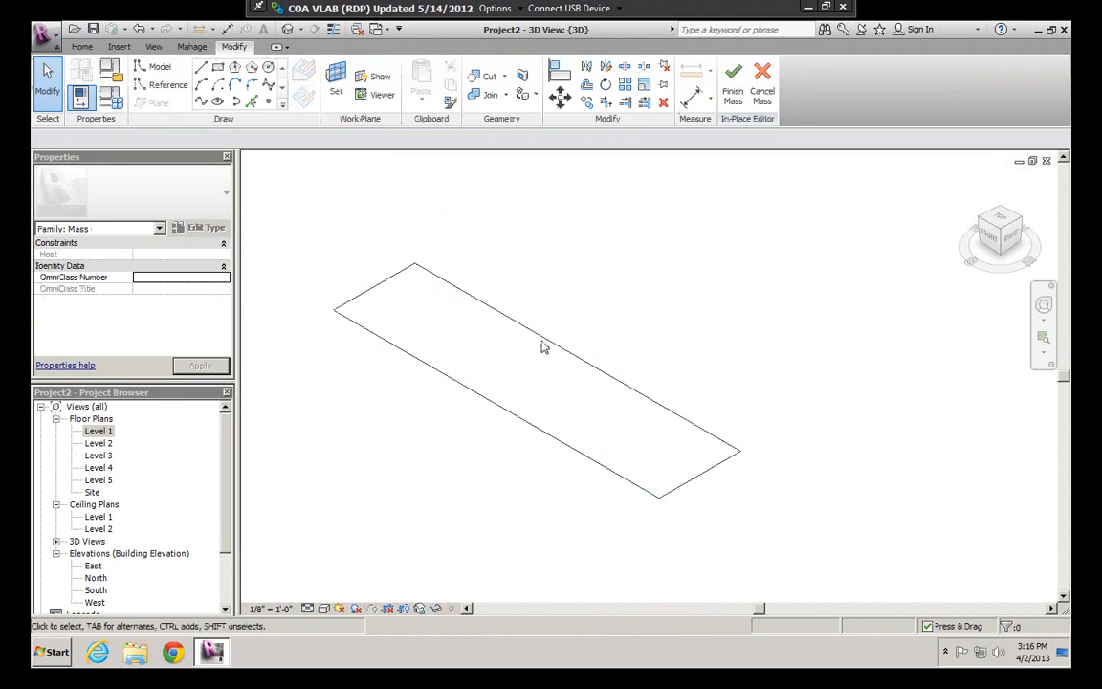
Create a solid form from the rectangular line loop and finish the mass
click(545, 337)
scroll(544, 337, down, 1)
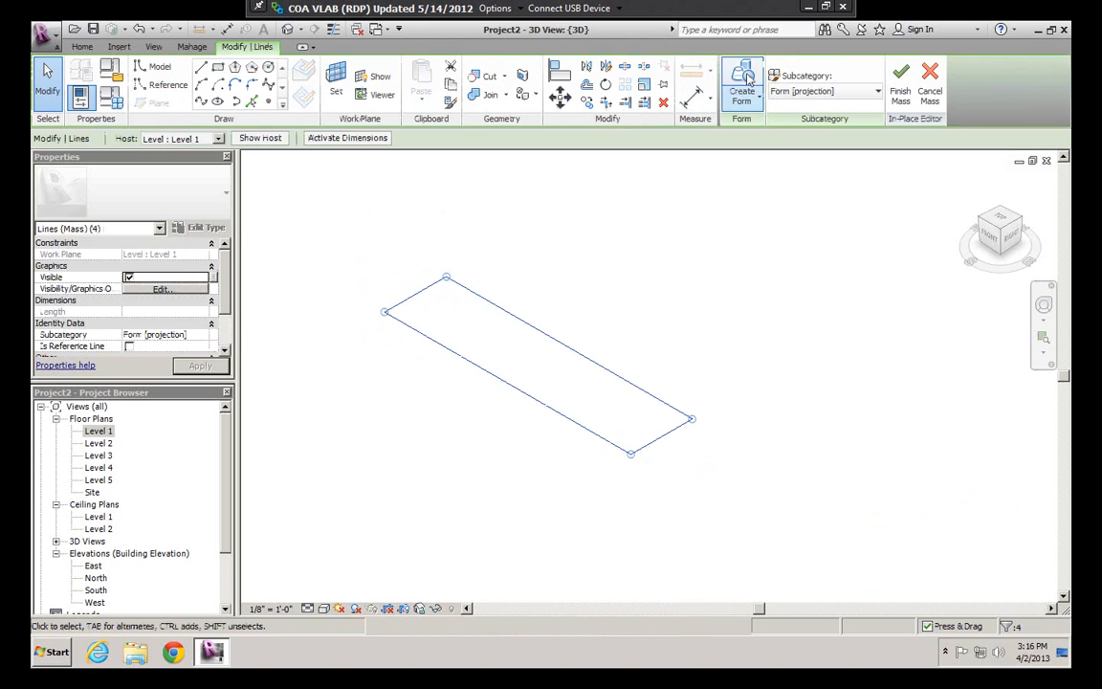
click(748, 81)
click(623, 240)
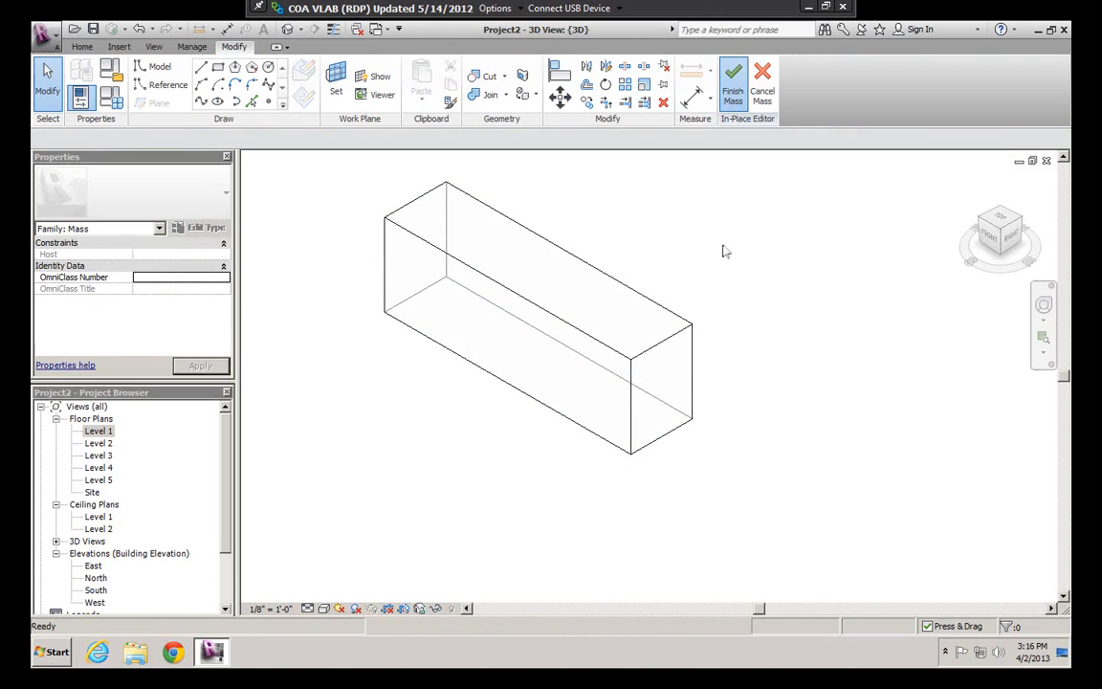
In the South elevation, align the top face of the mass with Level 5 using its shape handle
click(57, 542)
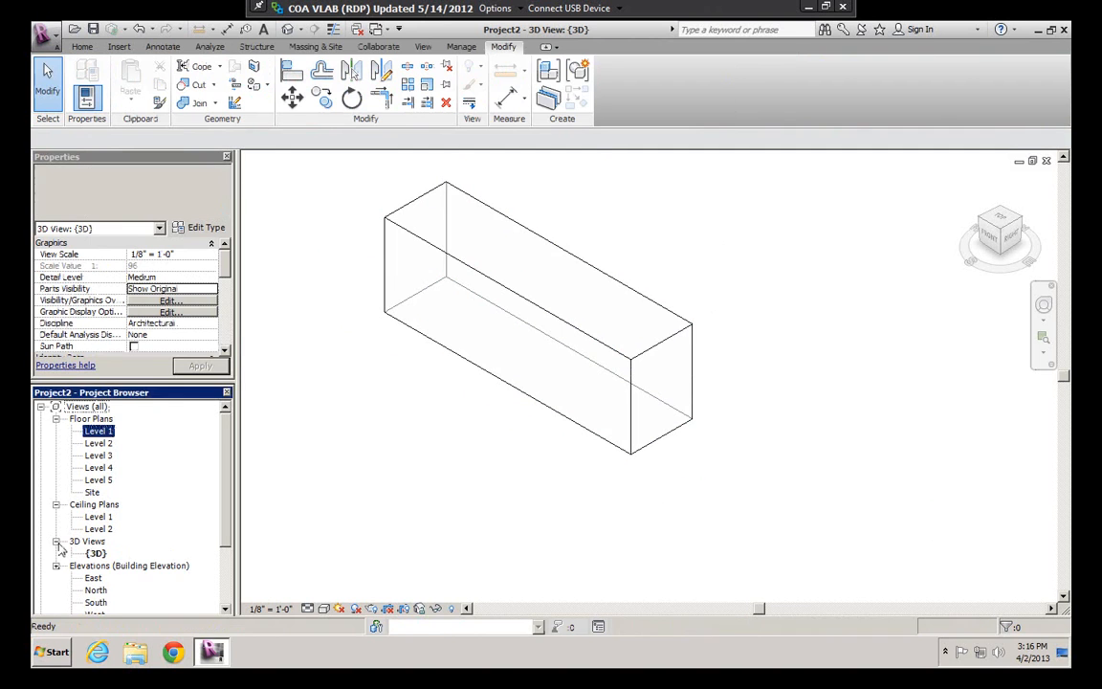
double_click(95, 602)
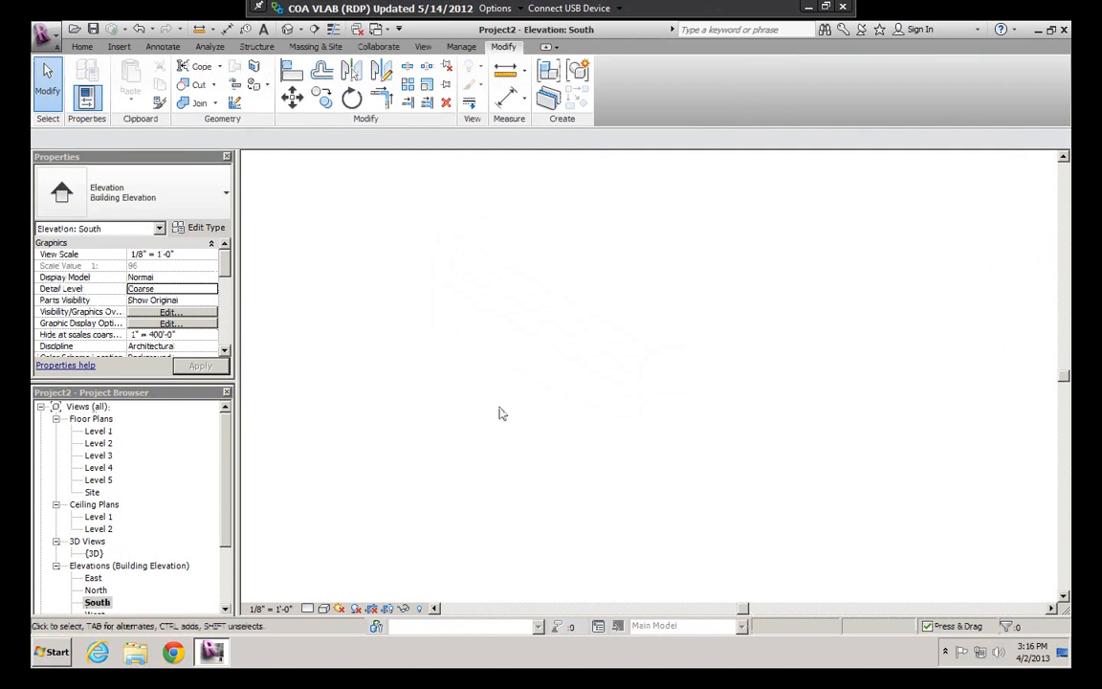
click(718, 288)
click(797, 337)
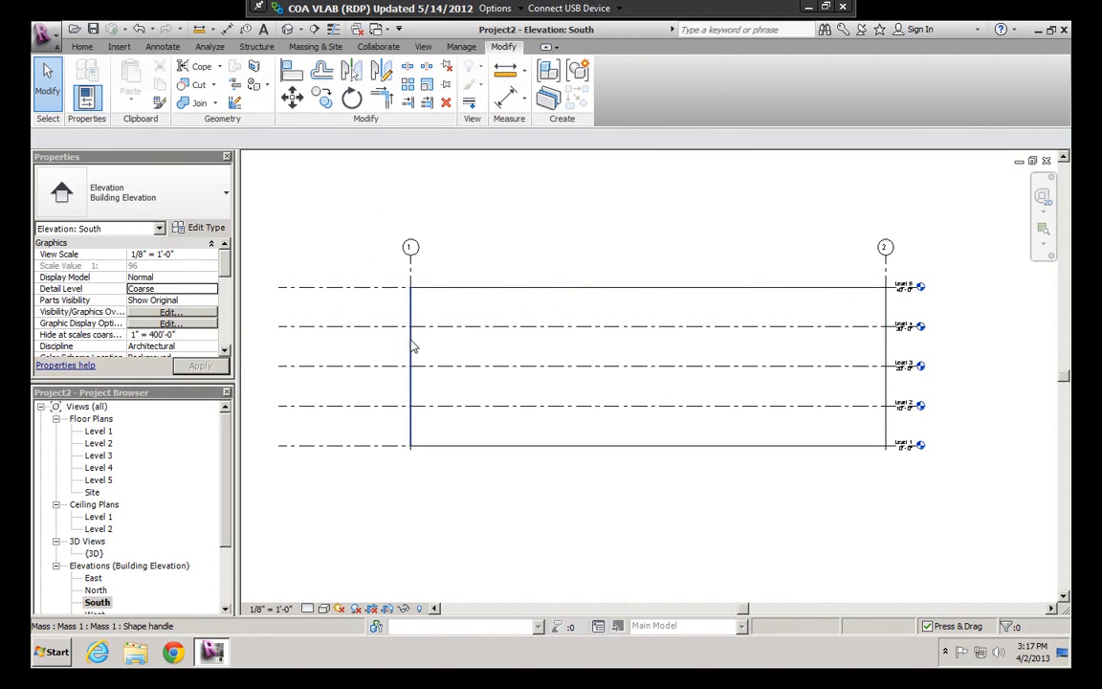
click(414, 346)
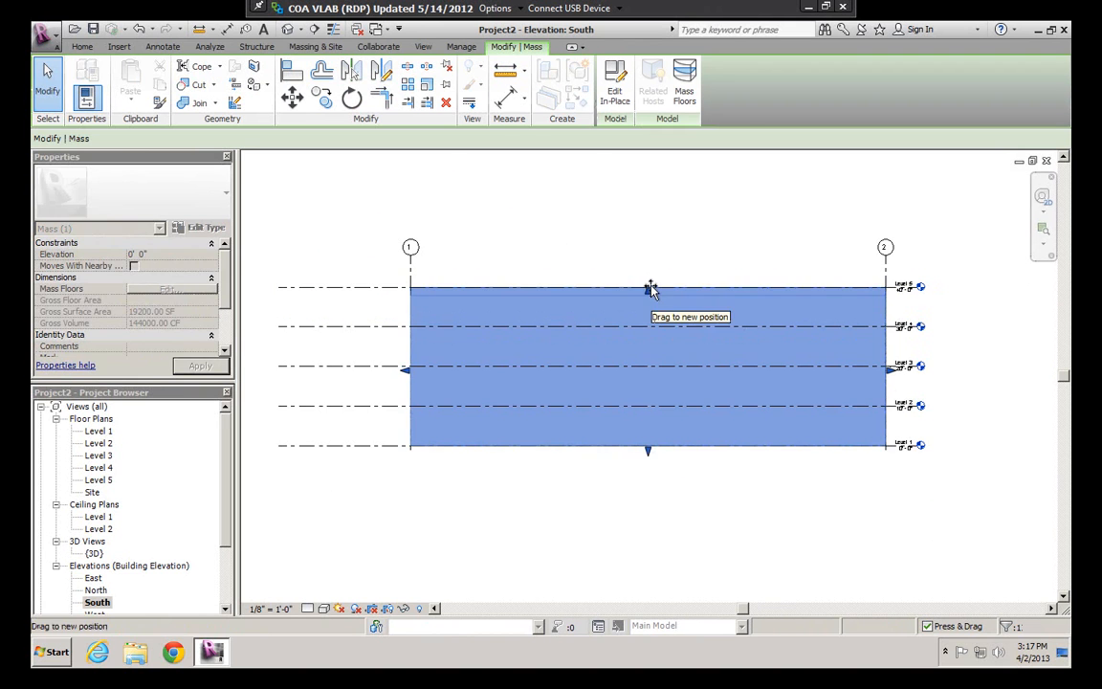
drag(651, 289, 651, 287)
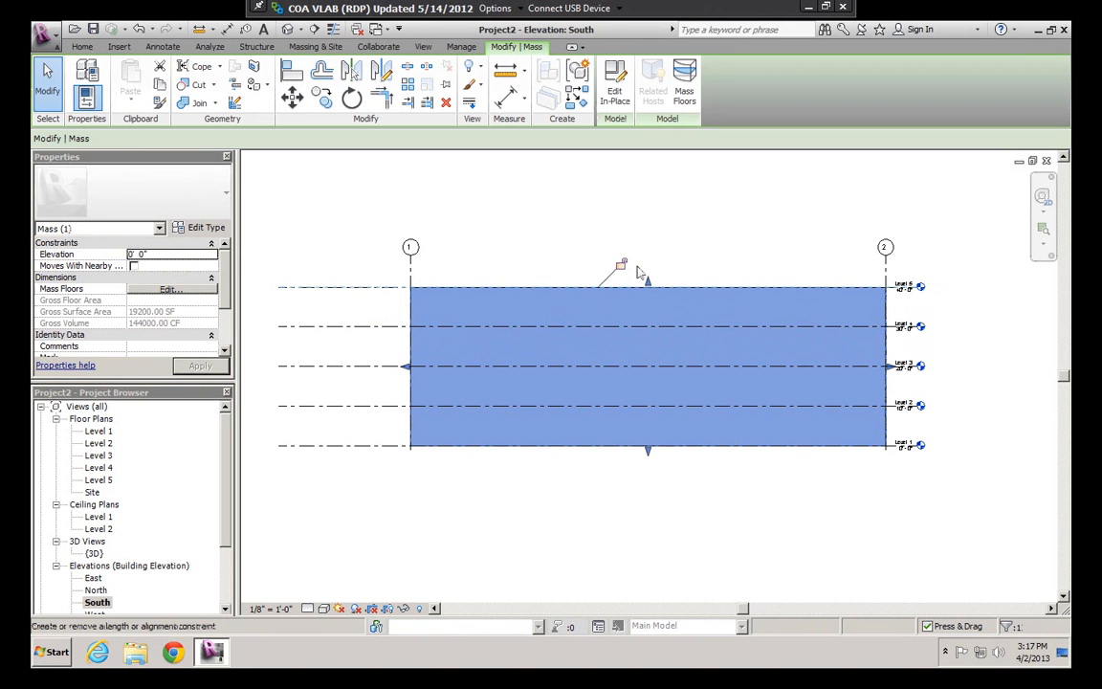
click(671, 226)
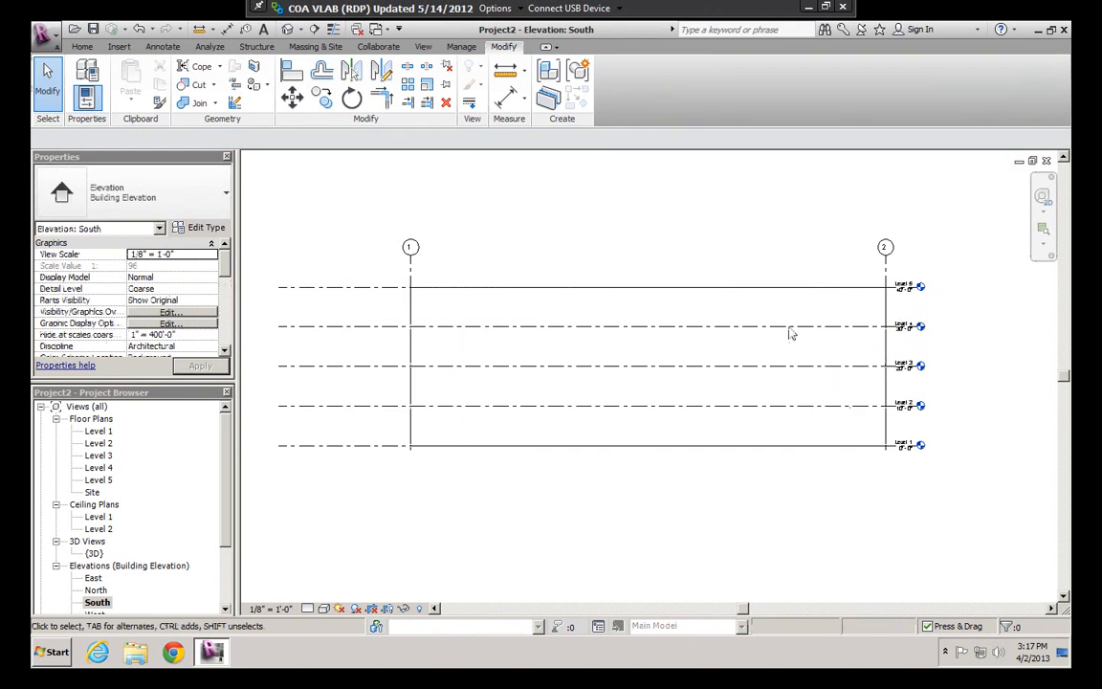
Return to the 3D view and inspect the box mass from a slightly rotated angle
middle_drag(788, 327, 708, 322)
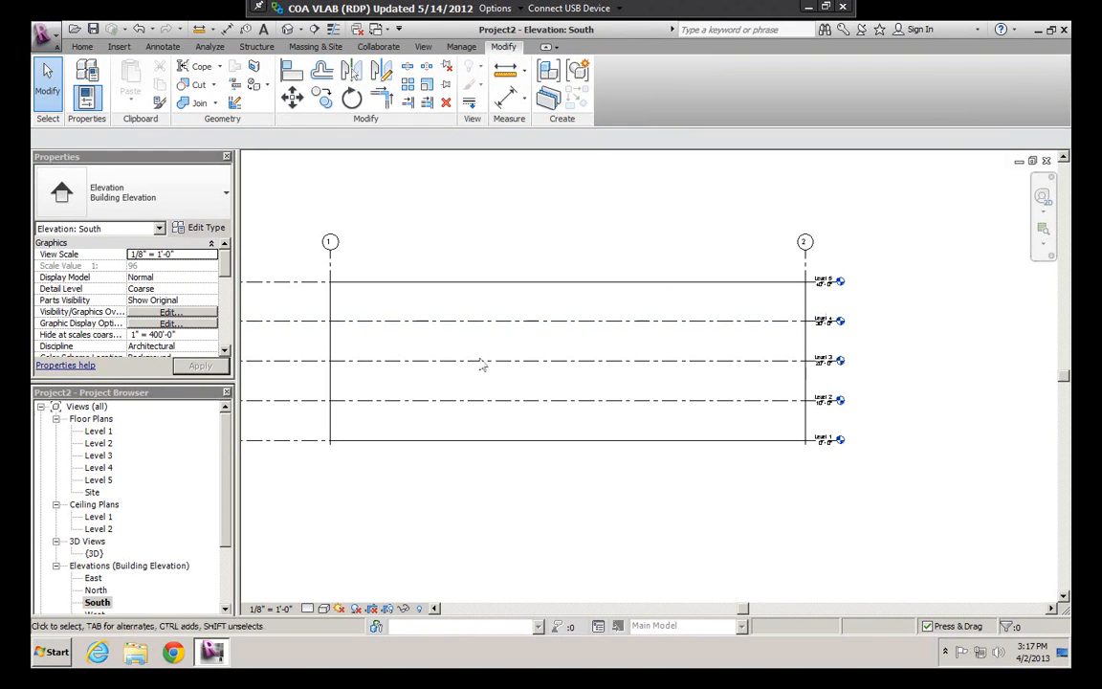
double_click(93, 552)
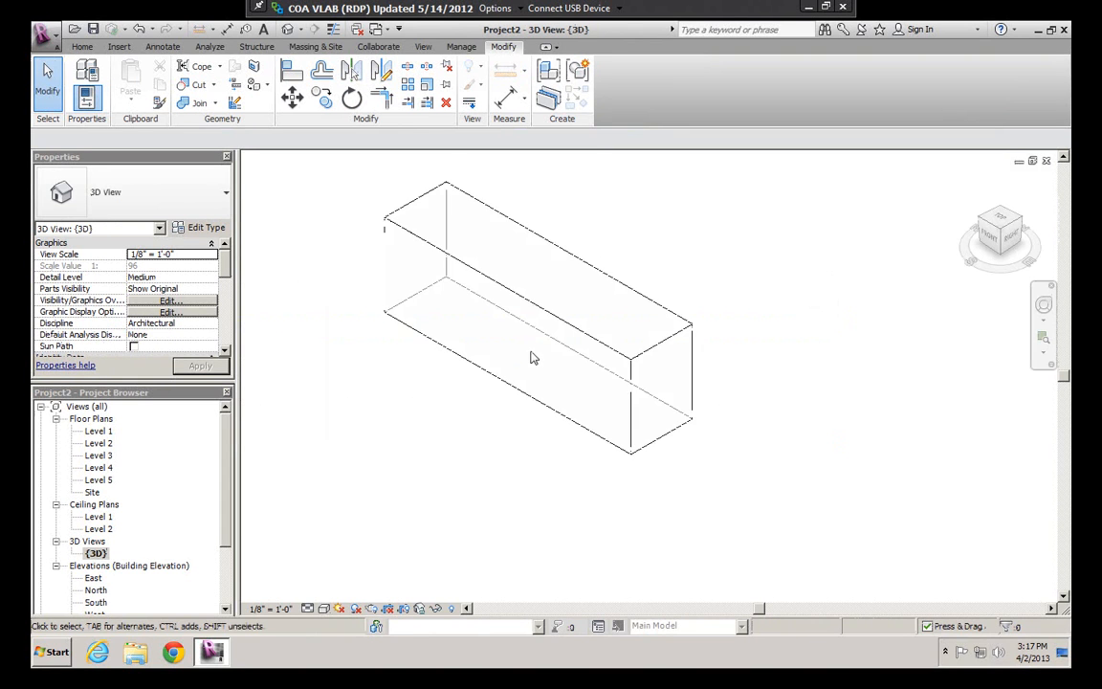
scroll(496, 255, up, 3)
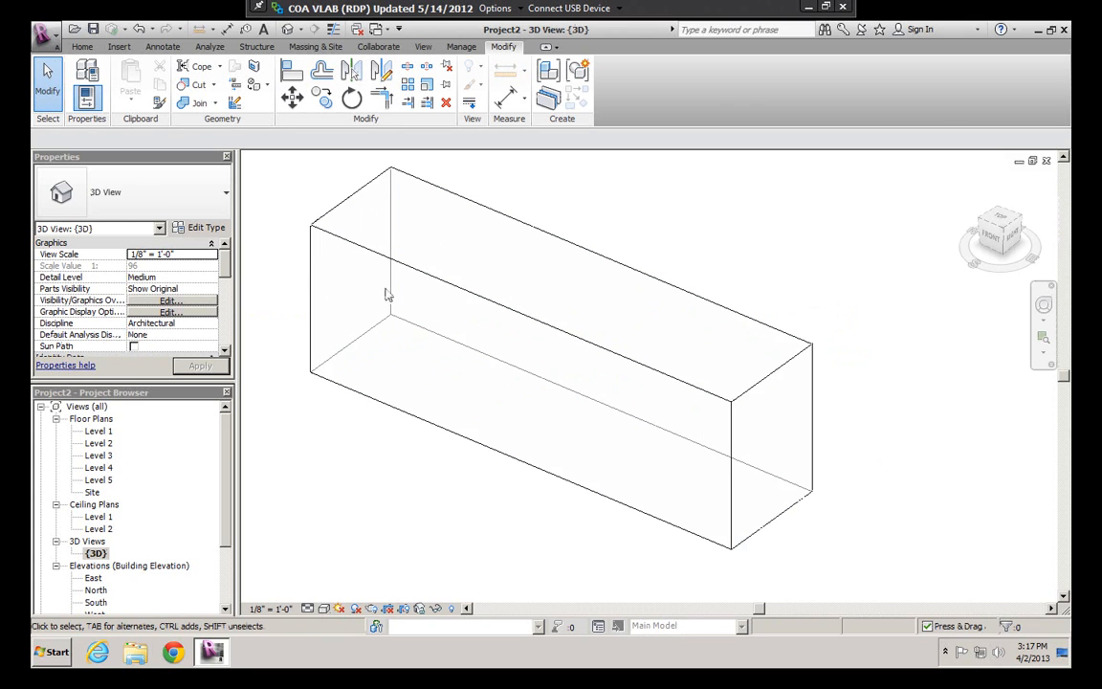
shift+middle_drag(379, 331, 326, 284)
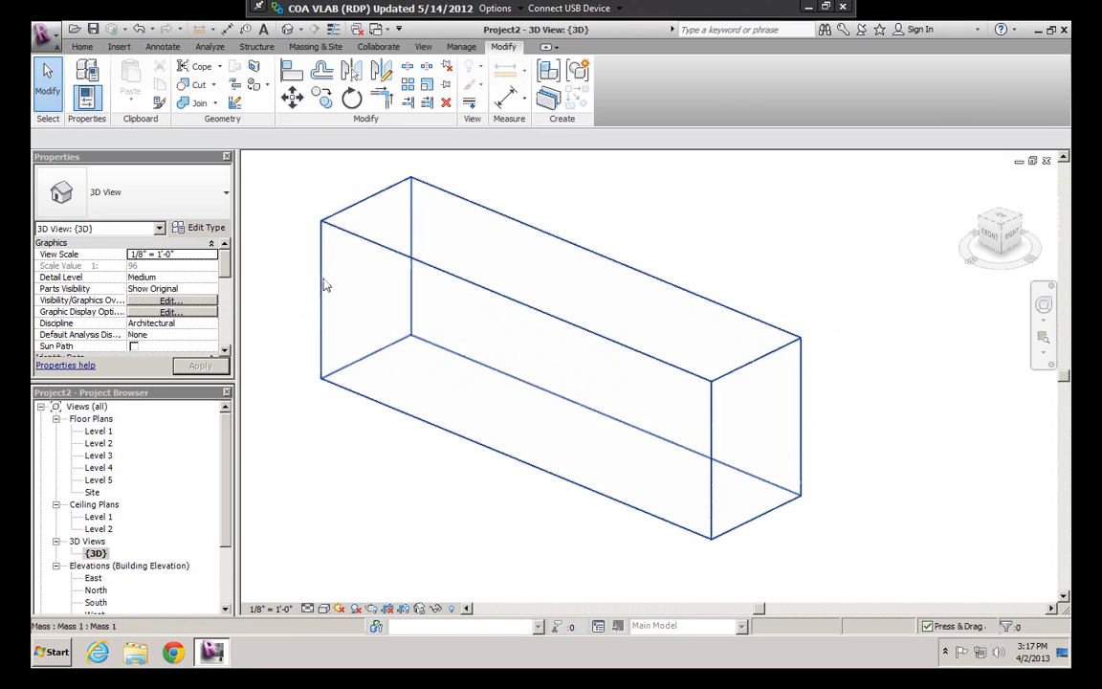
scroll(354, 293, down, 1)
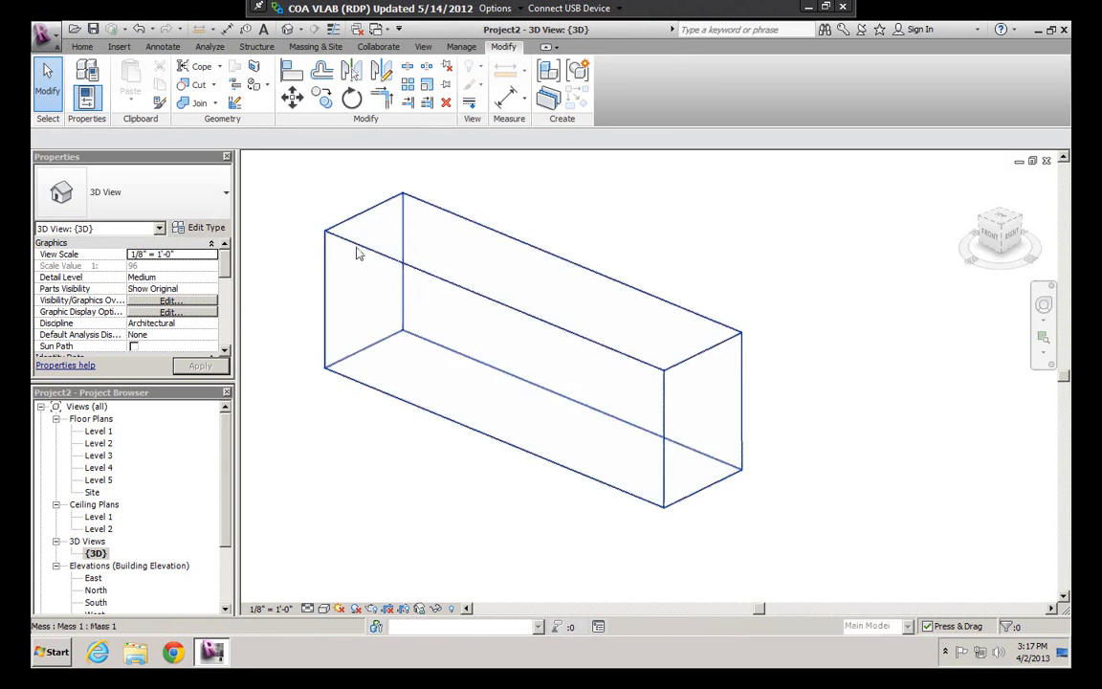
Edit the box mass in place and add a horizontal profile to its form at mid-height
click(352, 260)
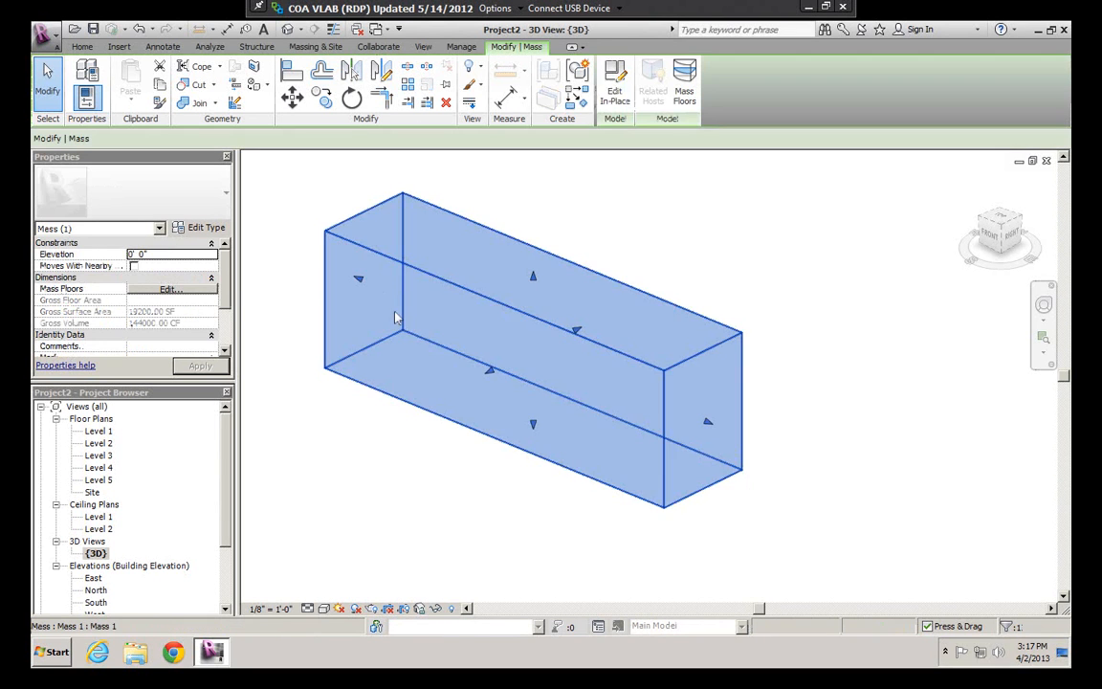
click(614, 94)
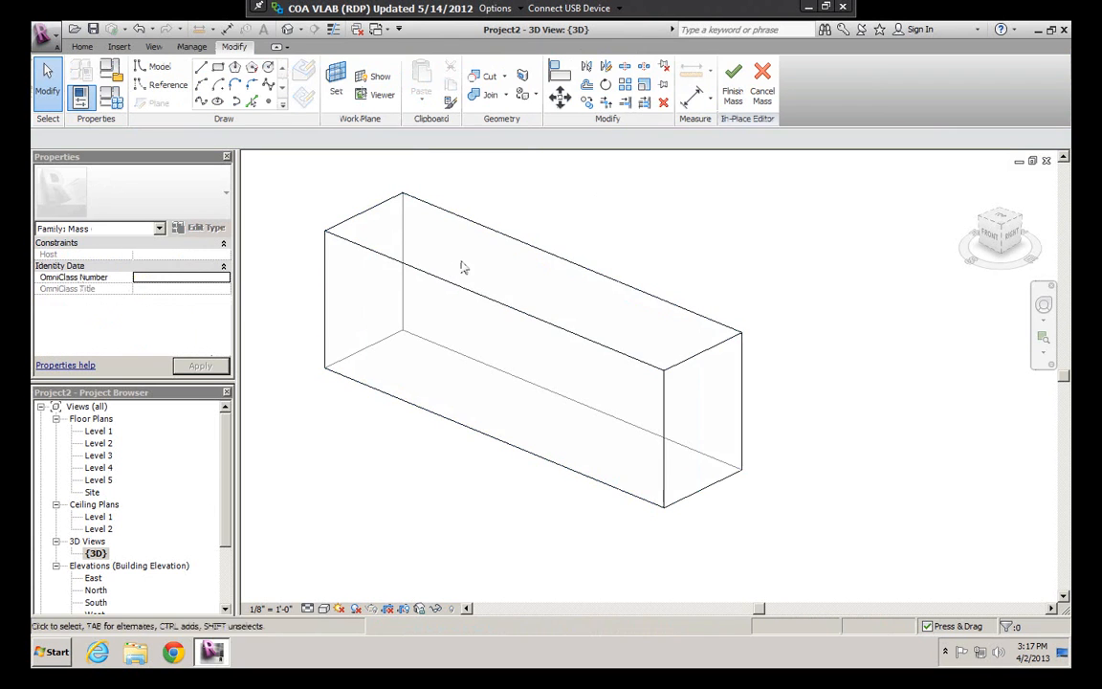
key(Tab)
click(371, 249)
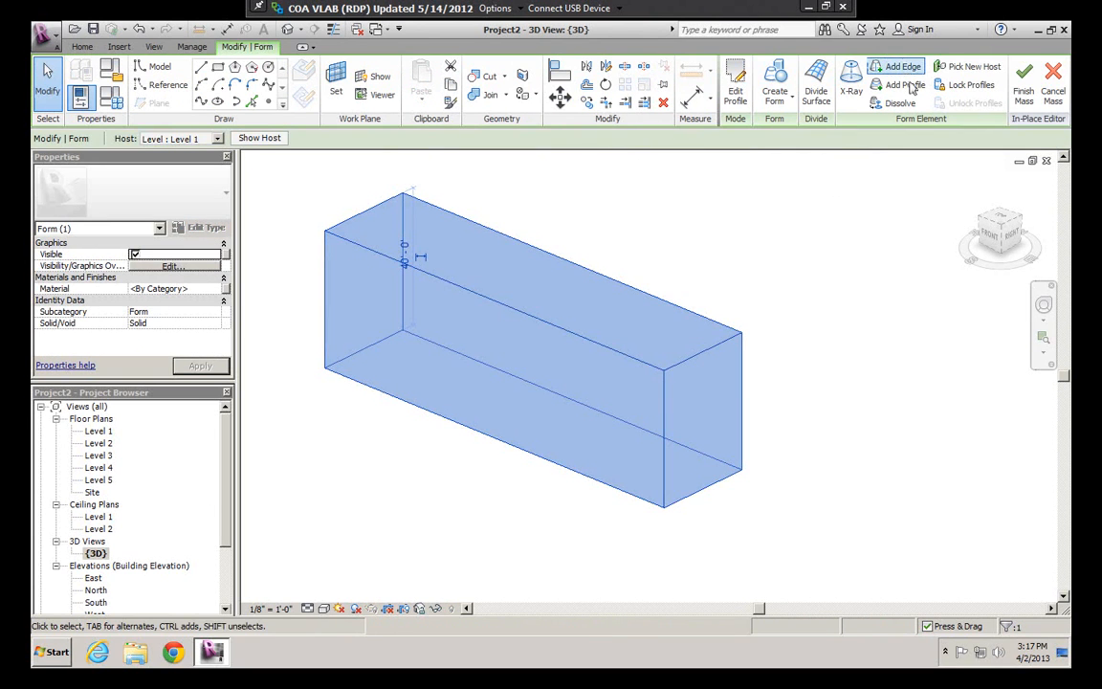
click(905, 84)
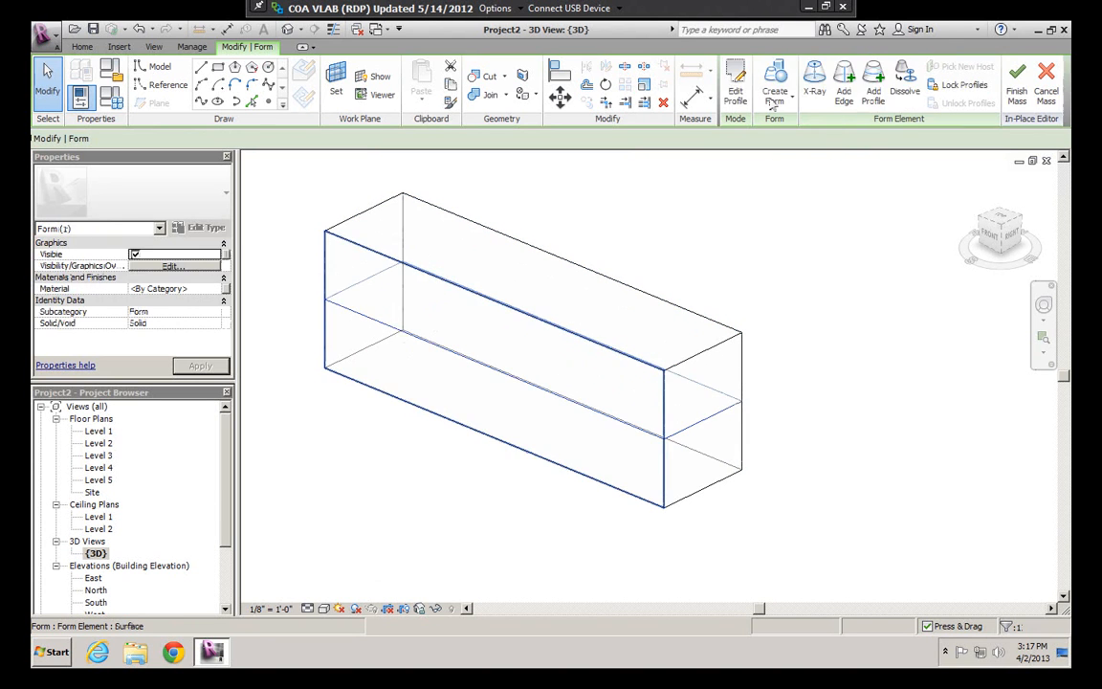
click(663, 176)
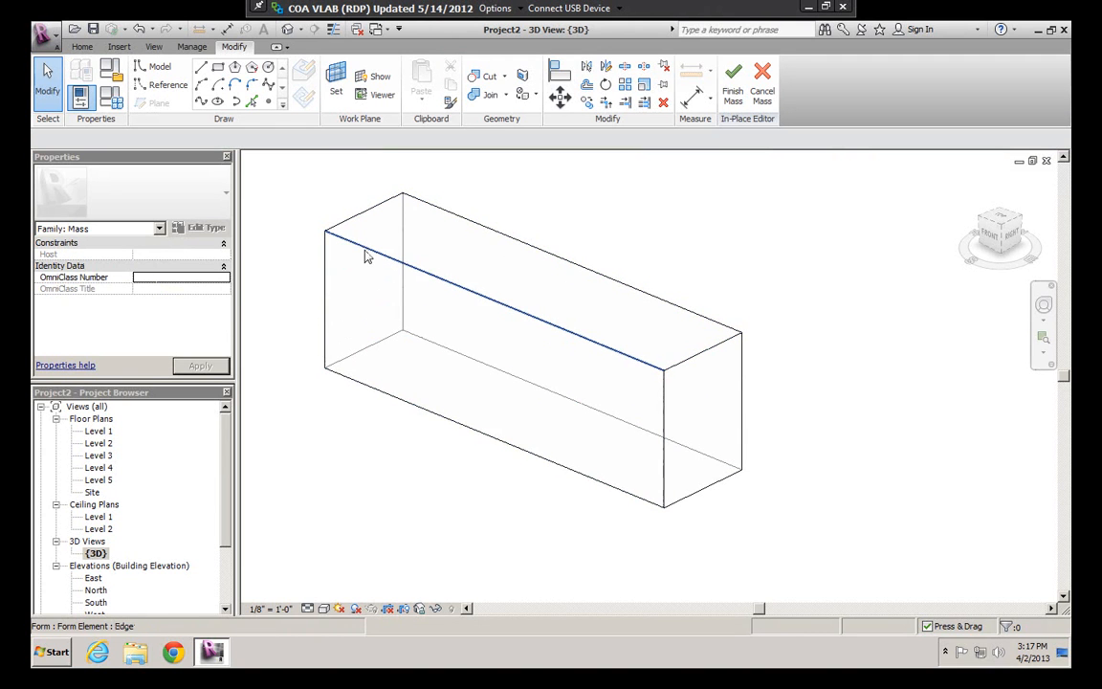
Edit the profile of the form's top face and delete its long front line
click(485, 254)
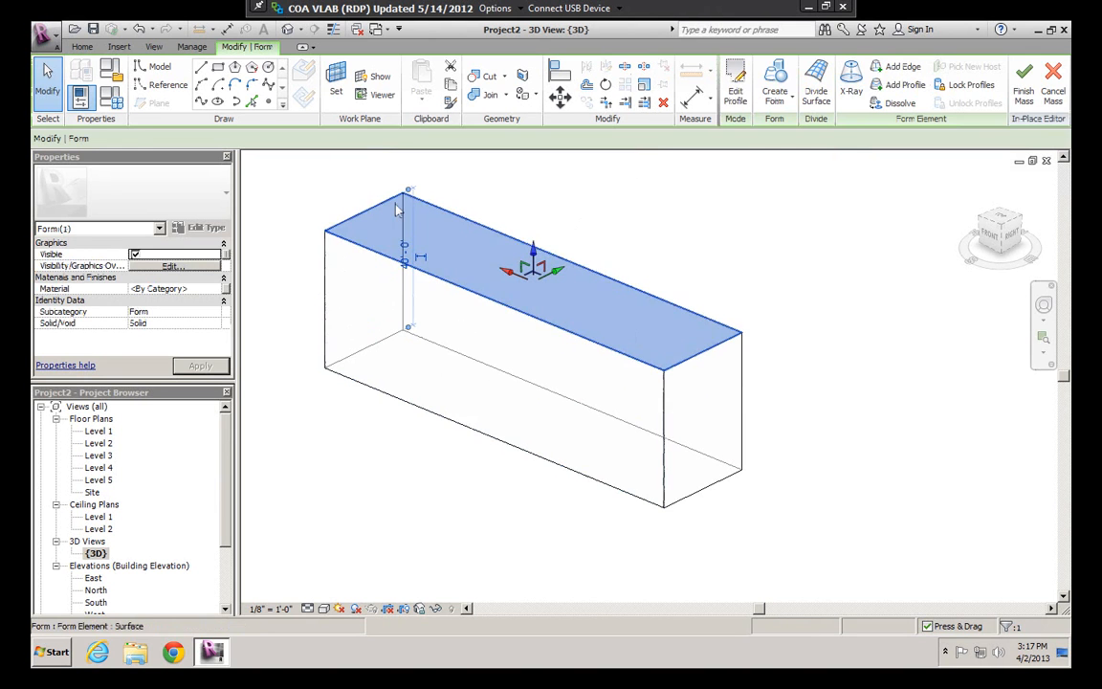
click(735, 91)
click(380, 260)
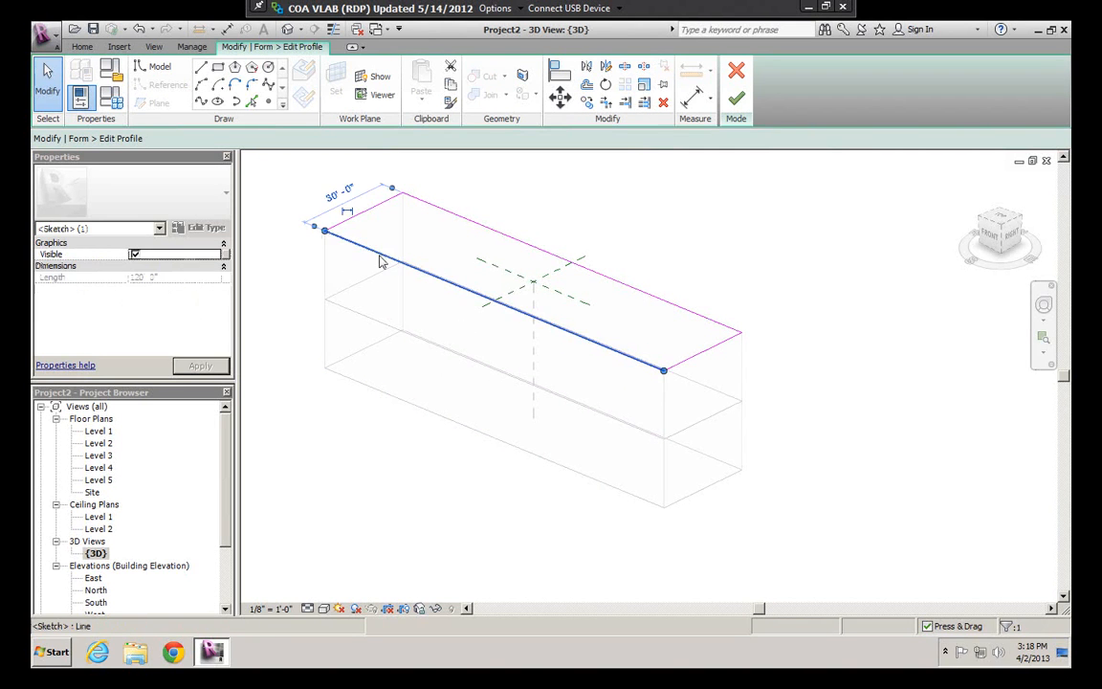
key(Delete)
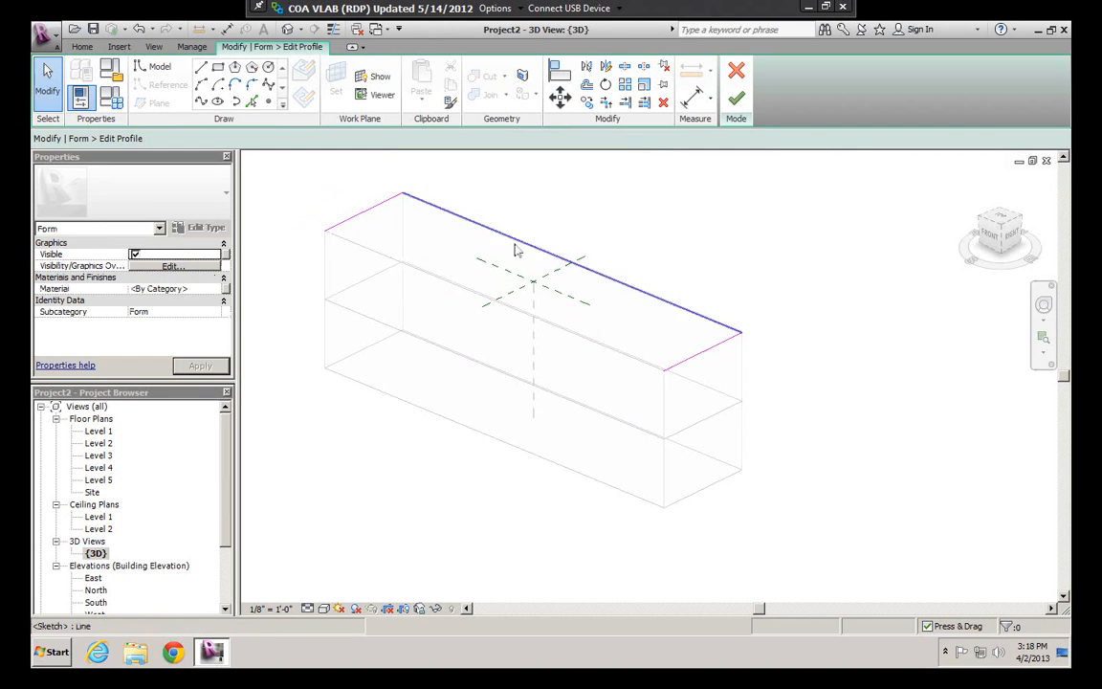
In the Level 5 floor plan, close the top profile with a front spline that curves inward on the west half and outward on the east half
scroll(515, 251, up, 1)
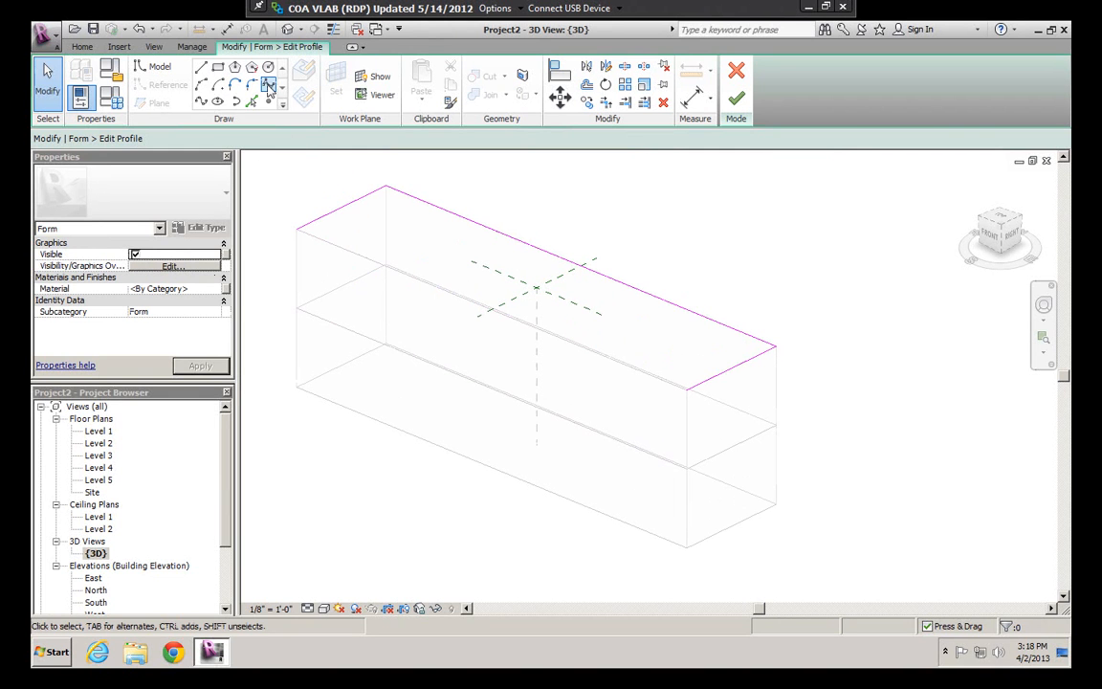
click(269, 87)
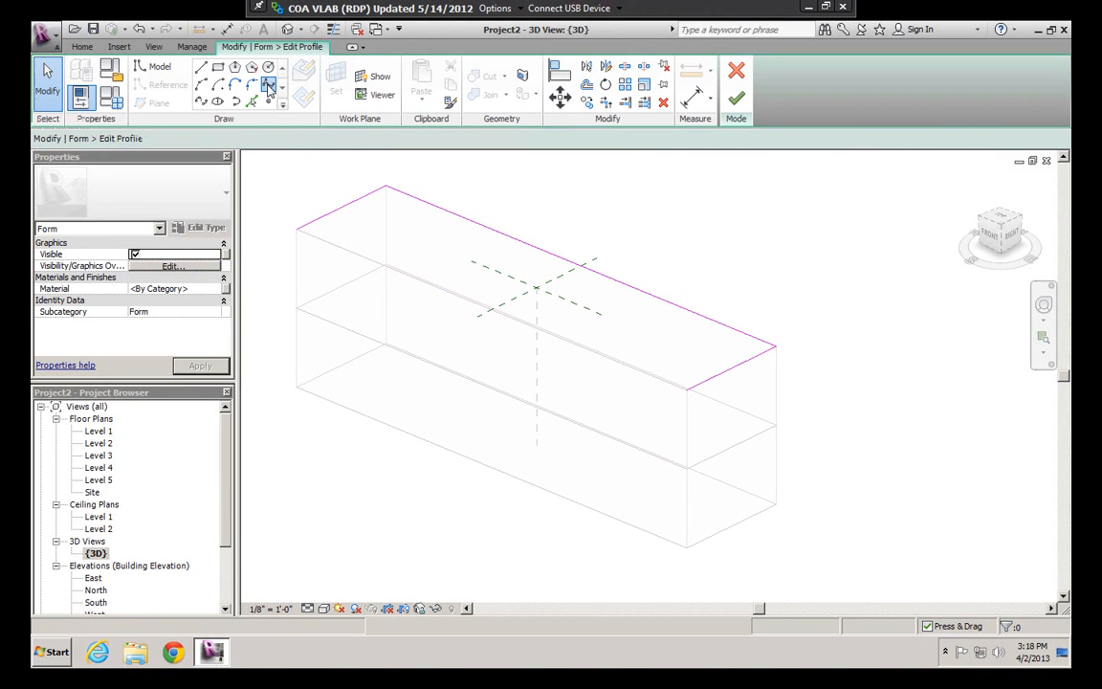
double_click(100, 481)
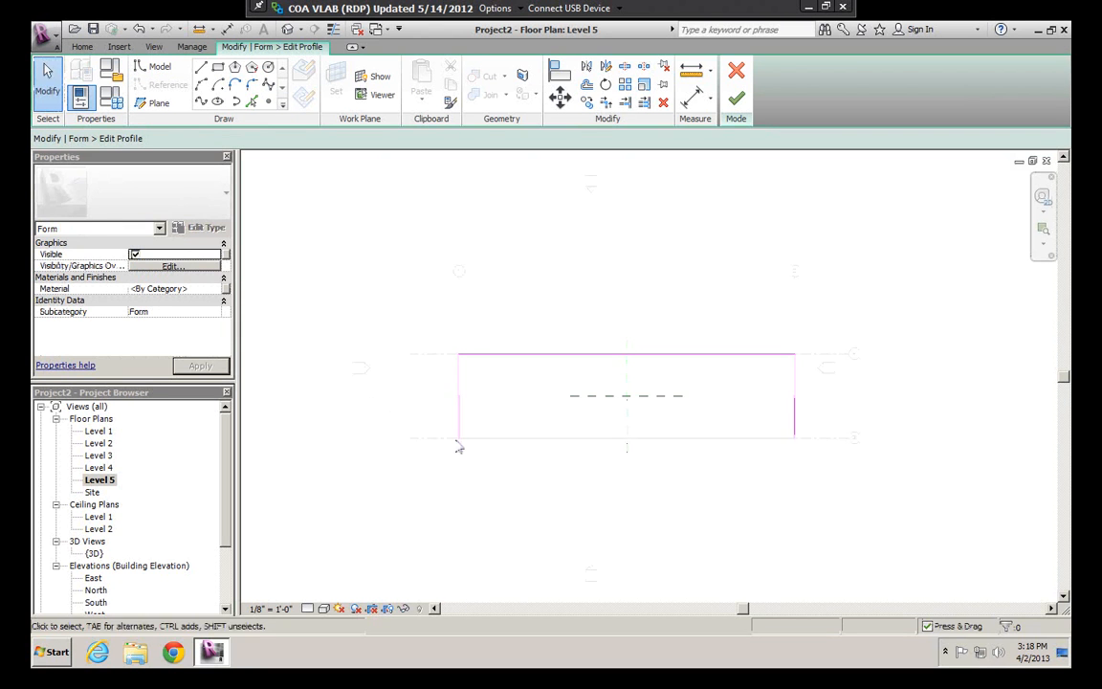
scroll(462, 445, up, 3)
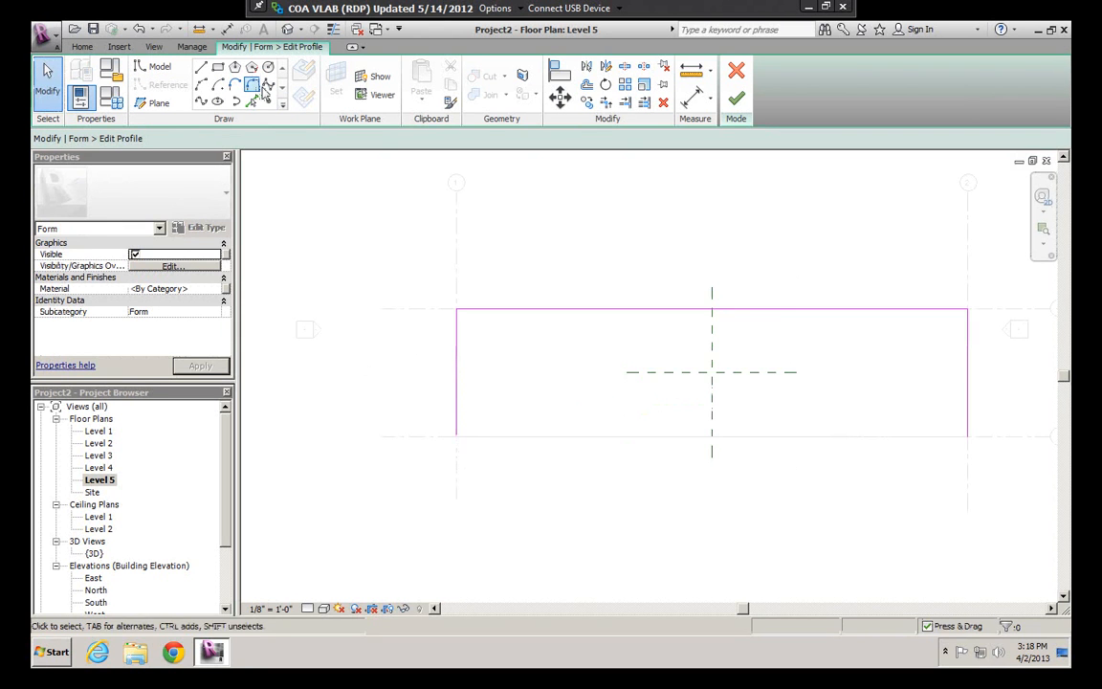
click(268, 87)
click(457, 438)
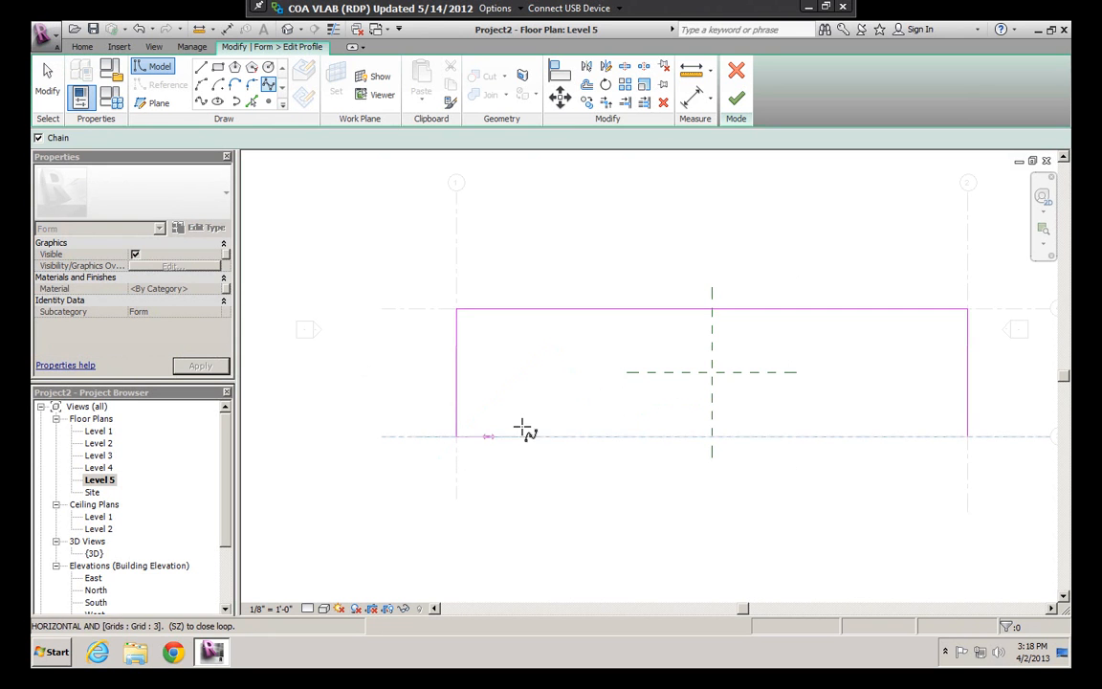
click(517, 435)
click(569, 412)
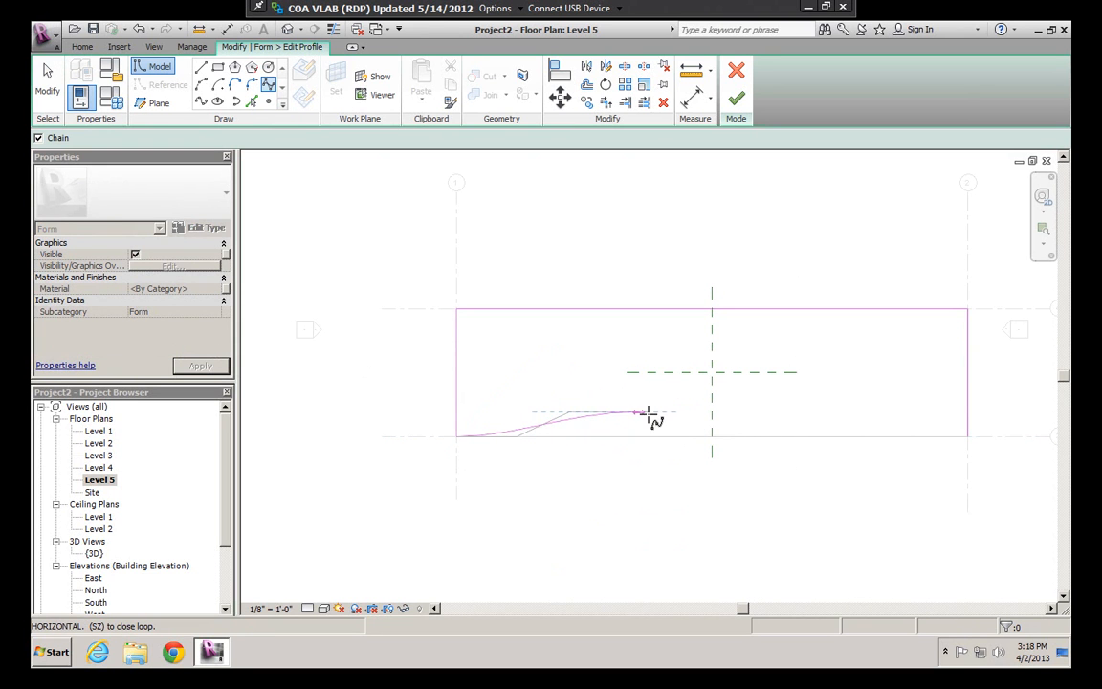
click(647, 412)
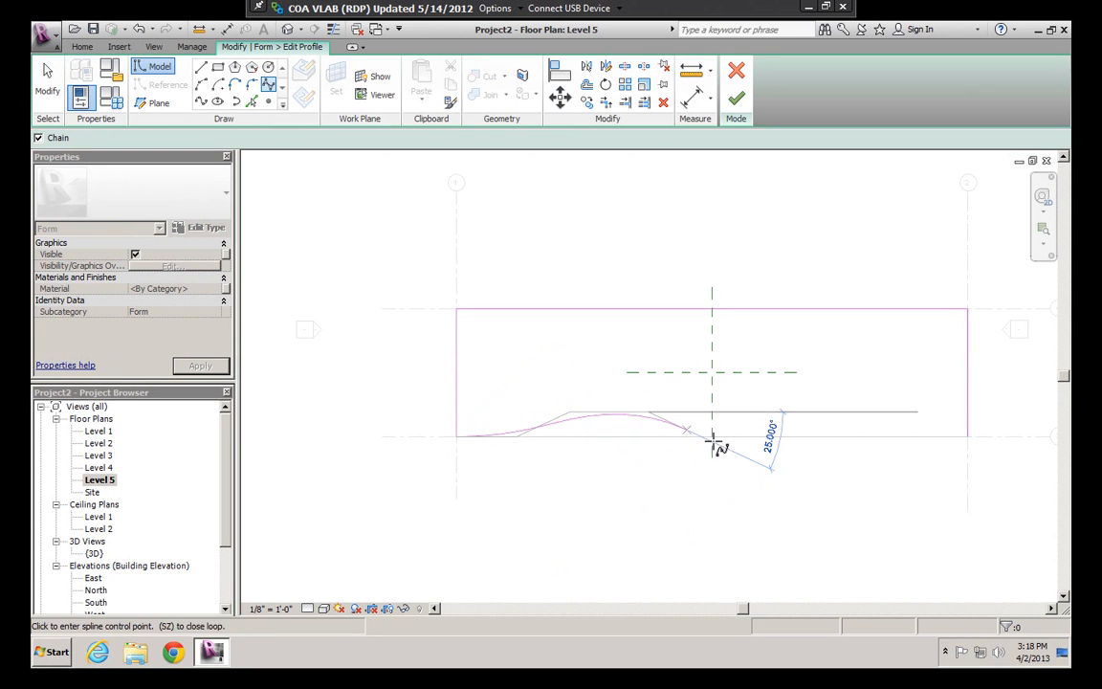
click(860, 461)
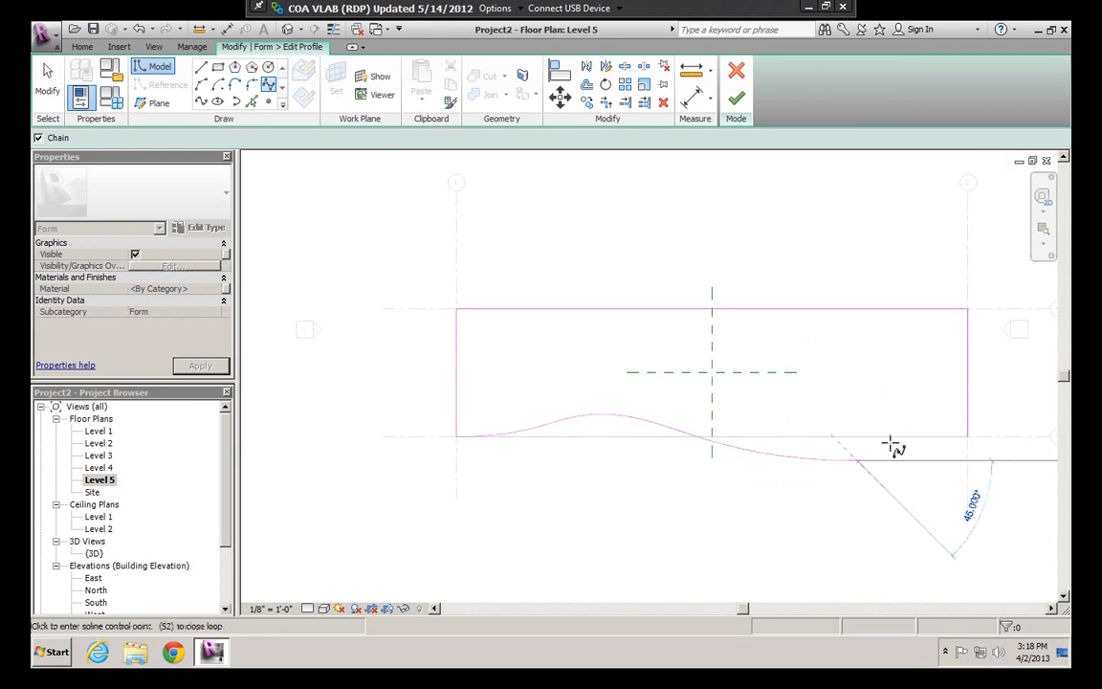
click(967, 437)
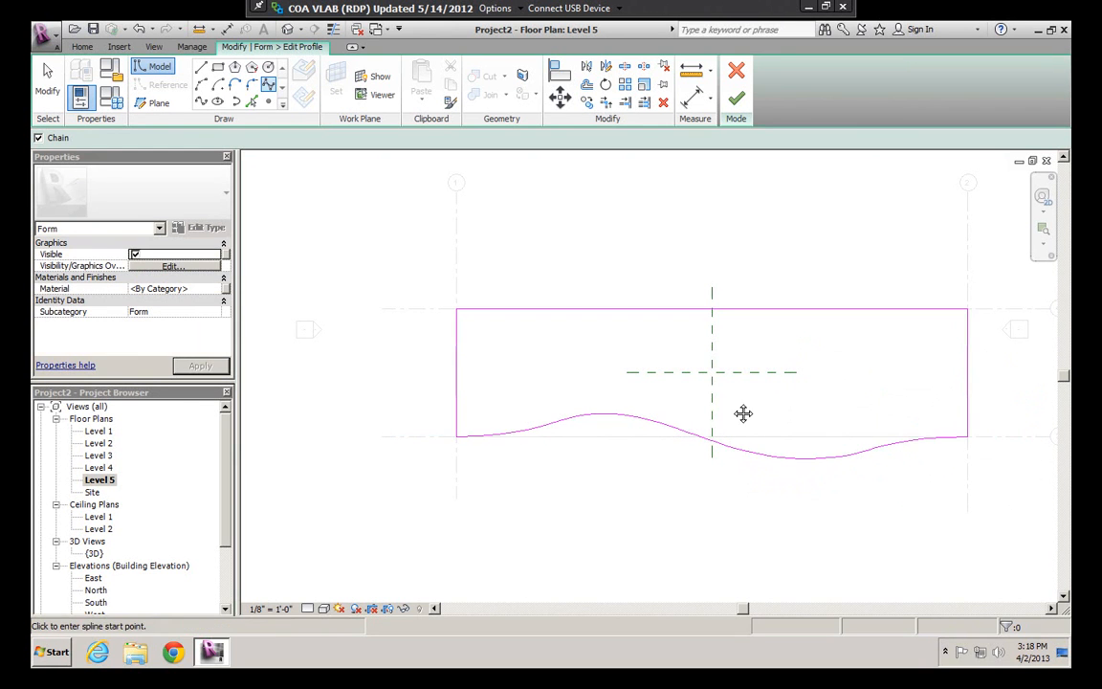
middle_drag(743, 413, 698, 403)
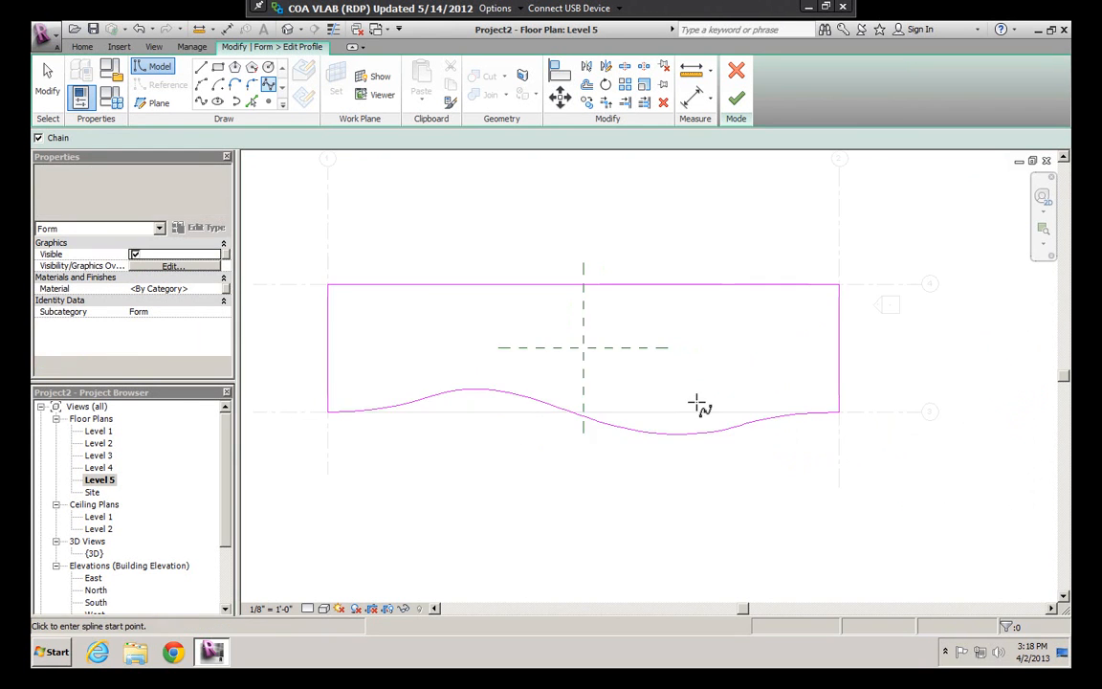
Return to the 3D view, finish the top profile edit, and orbit to see the form's curved front
click(99, 457)
double_click(98, 456)
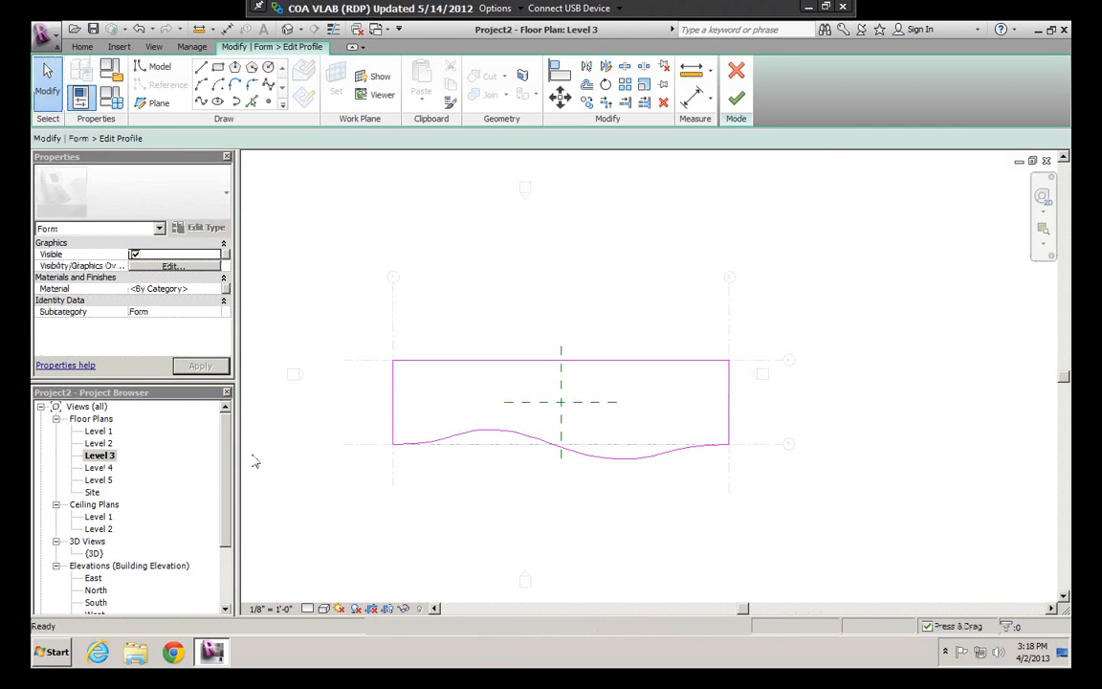
double_click(94, 553)
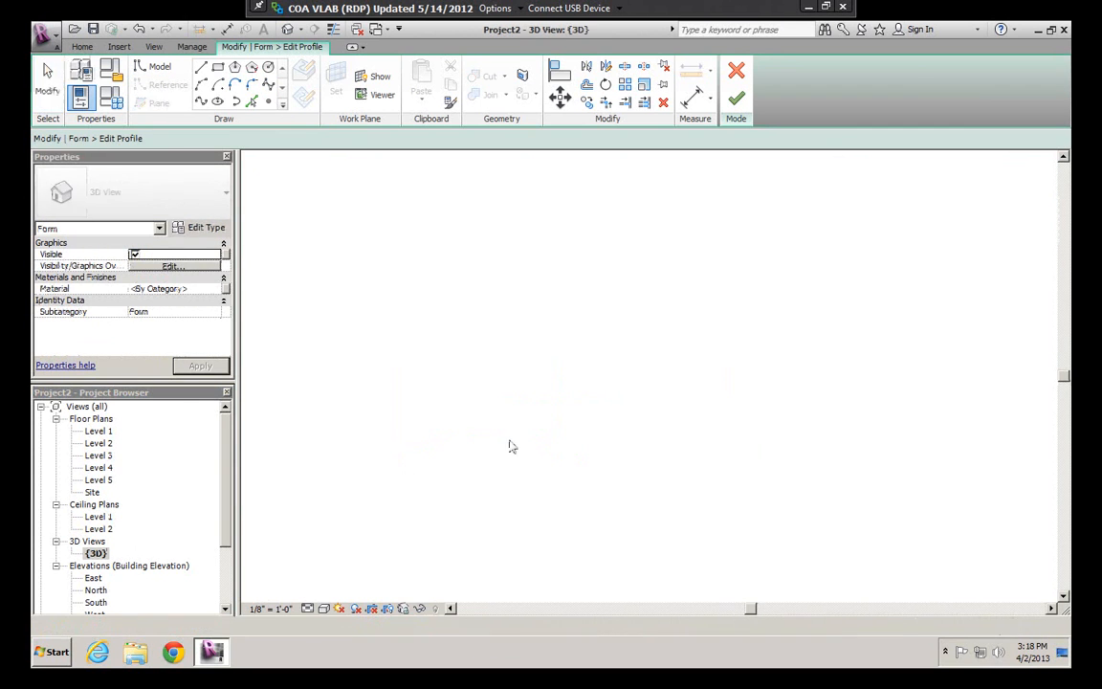
click(736, 98)
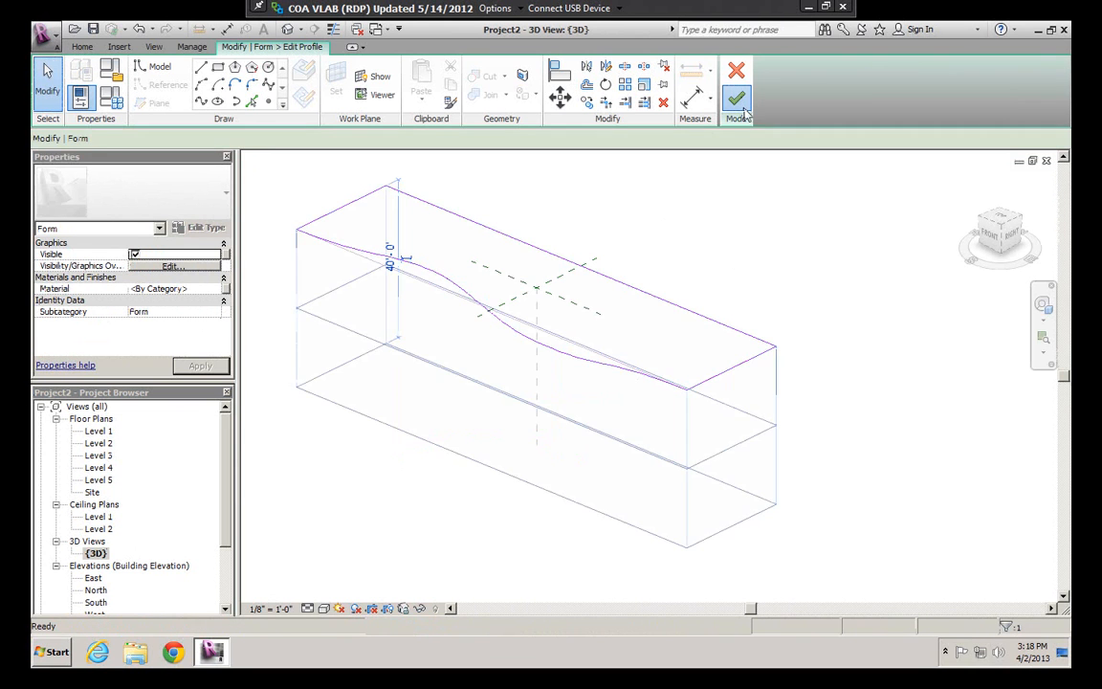
click(729, 258)
shift+middle_drag(729, 258, 436, 526)
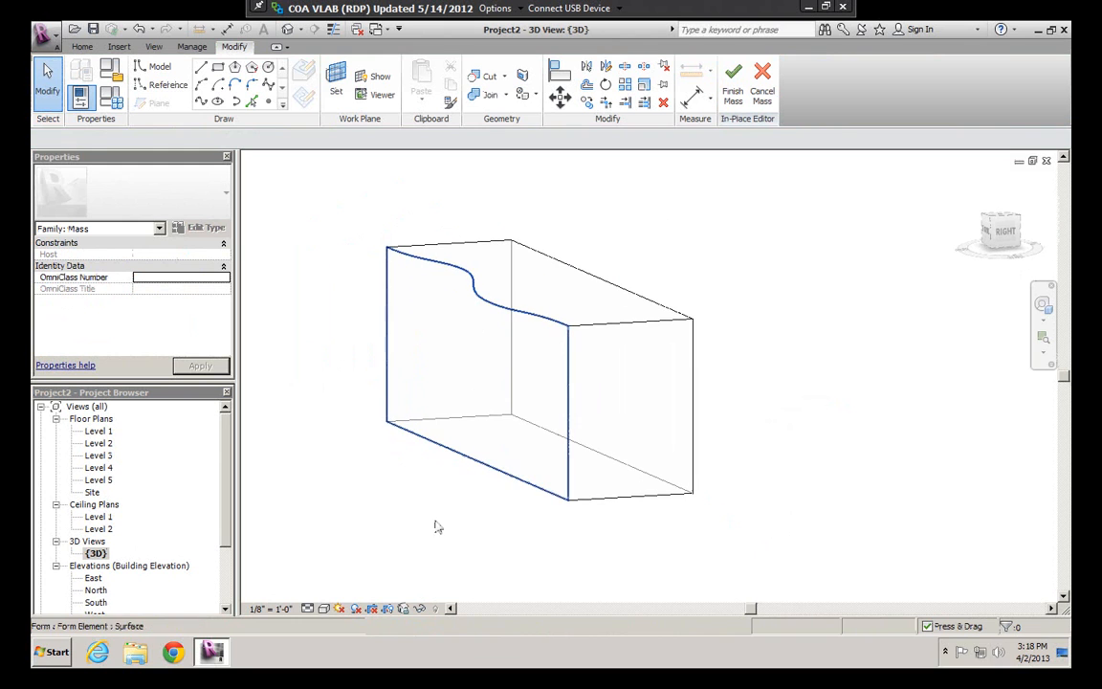
Apply a shaded visual style to the 3D view and orbit around to the form's front face
click(323, 608)
click(347, 566)
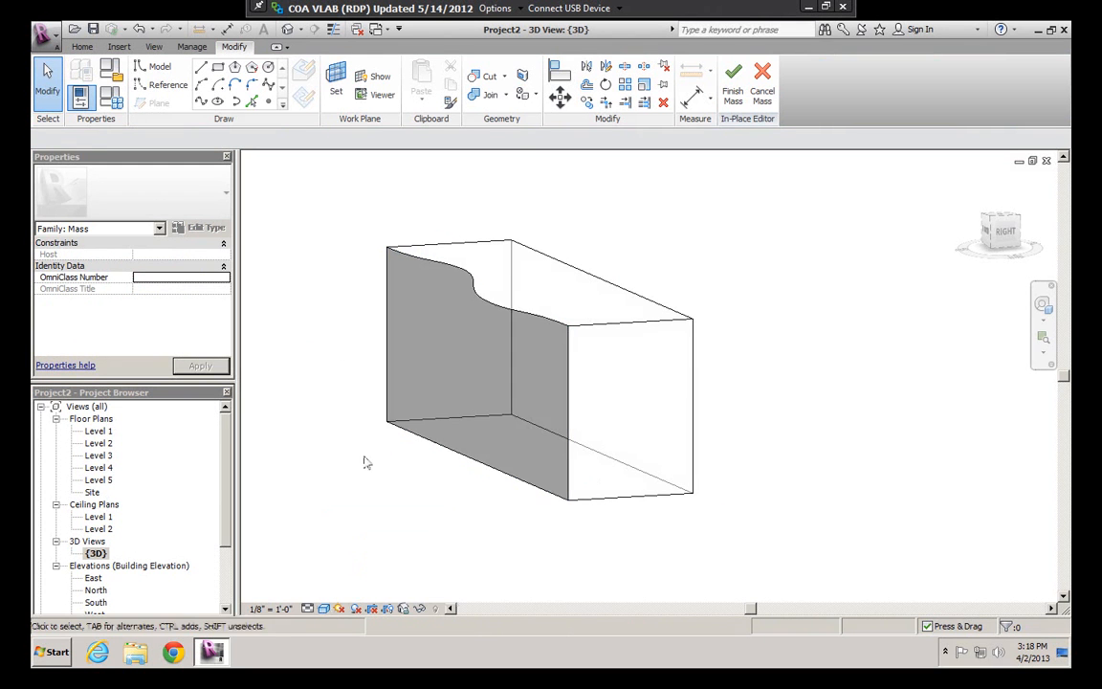
mouse_move(423, 441)
shift+middle_down()
mouse_move(440, 393)
mouse_move(538, 418)
mouse_move(608, 396)
mouse_move(657, 332)
mouse_move(535, 511)
mouse_move(474, 302)
shift+middle_up()
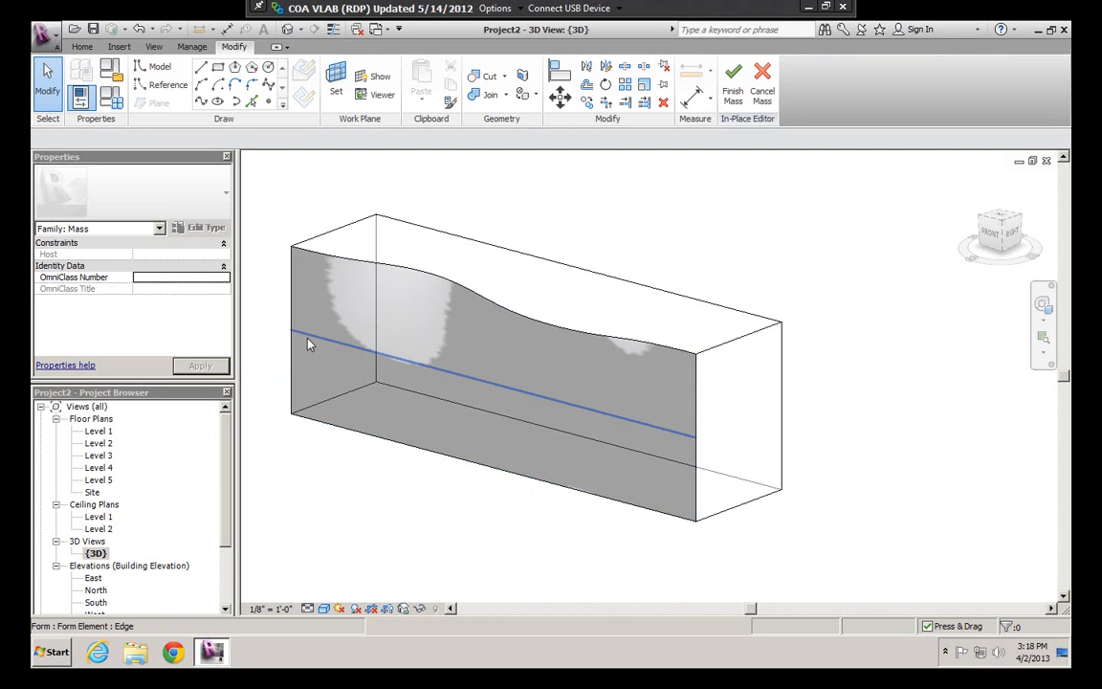
Edit the form's mid-height profile and delete its long front line
key(Tab)
click(282, 311)
click(417, 338)
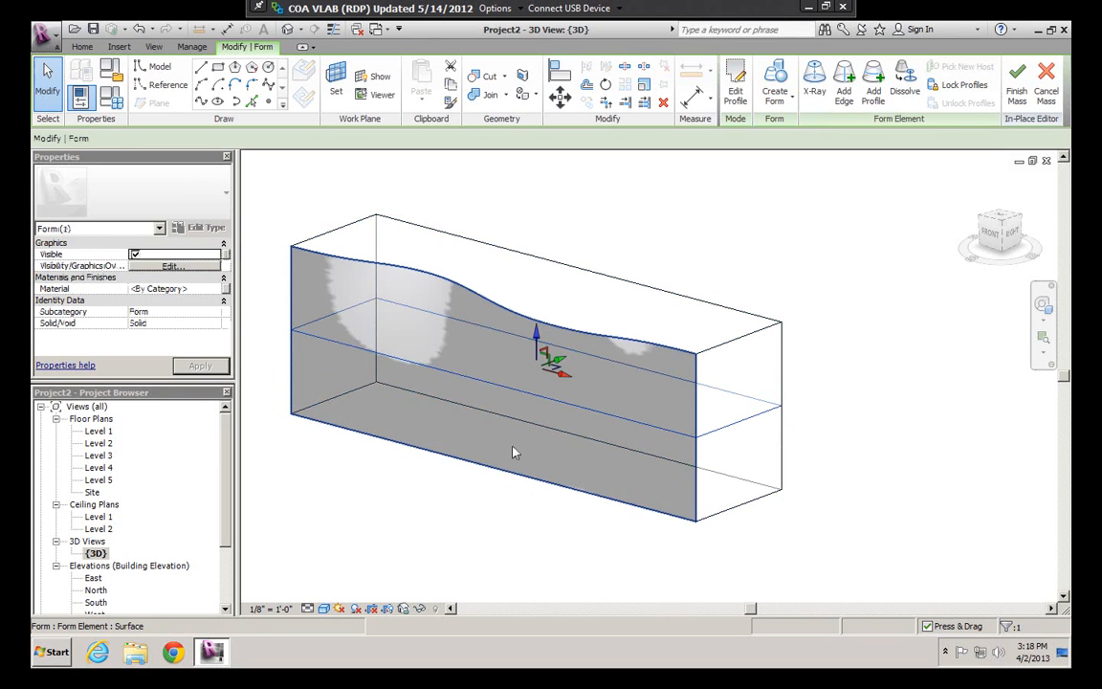
click(353, 348)
key(Delete)
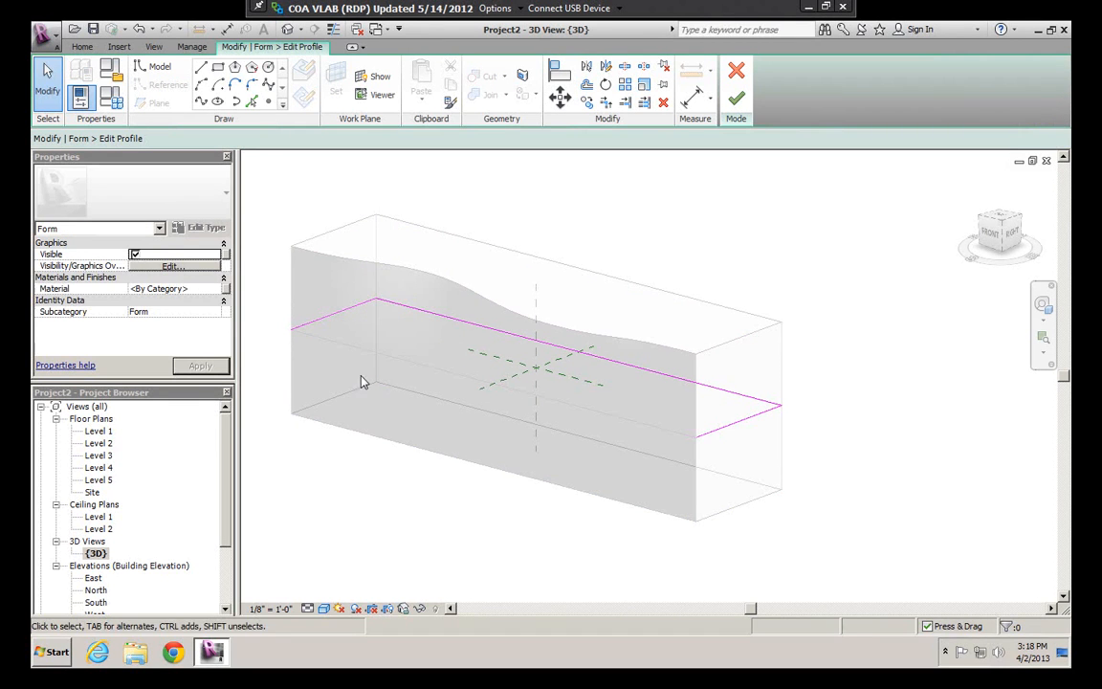
In the Level 3 floor plan, close the mid-height profile with a front spline that curves outward on the west half and inward on the east half
double_click(99, 455)
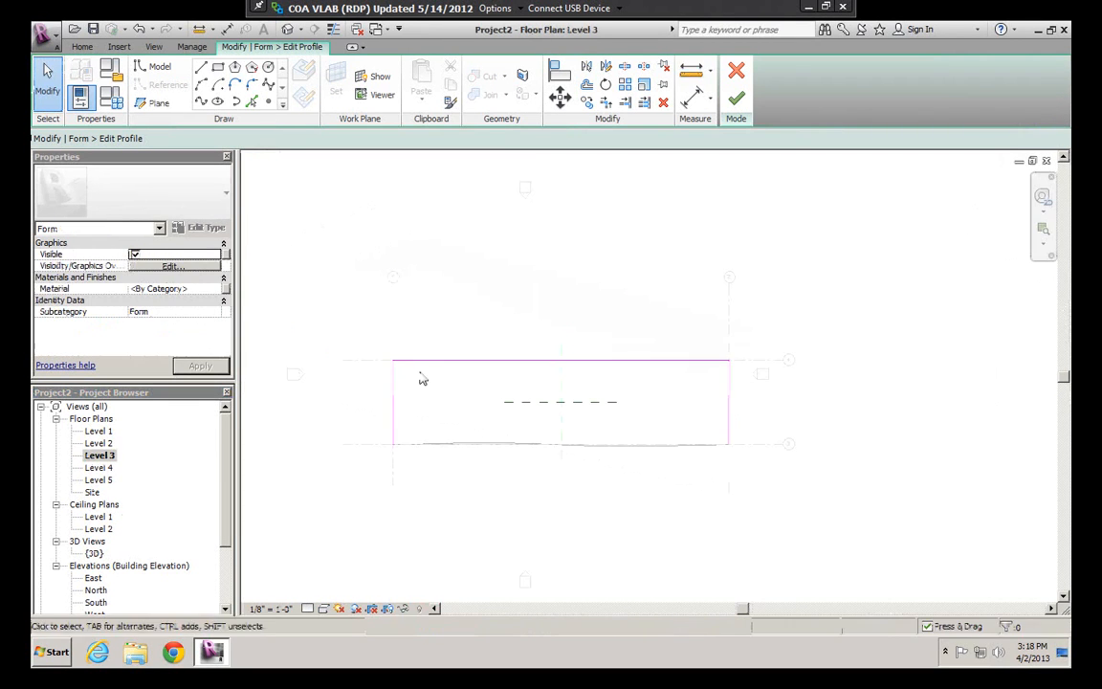
scroll(516, 433, up, 2)
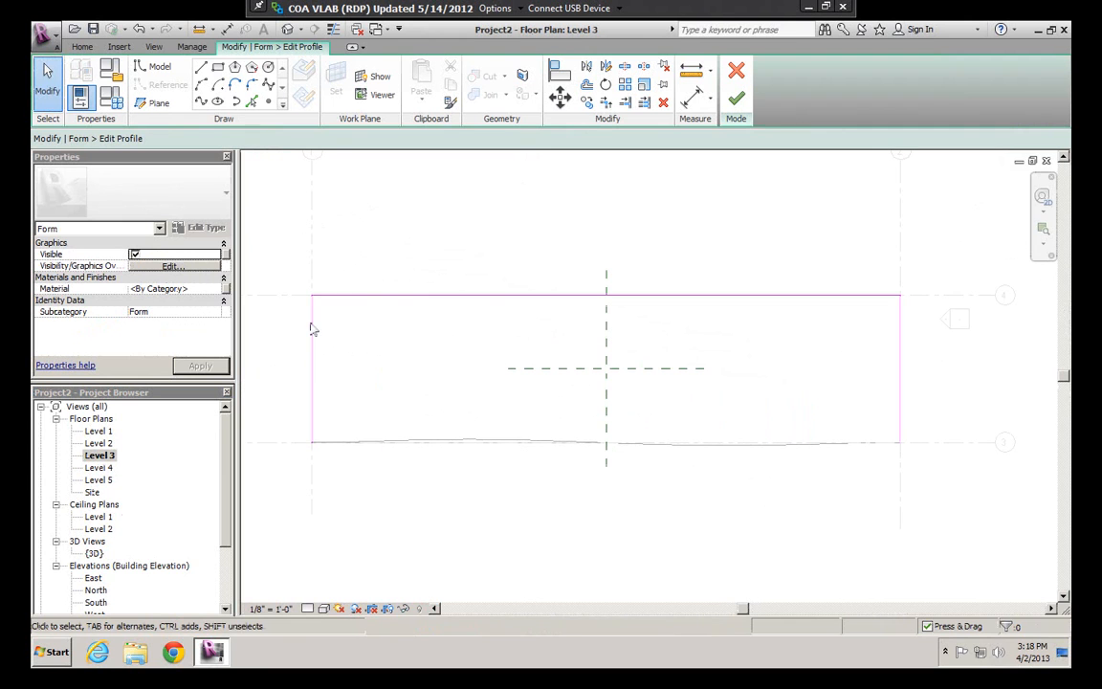
click(153, 66)
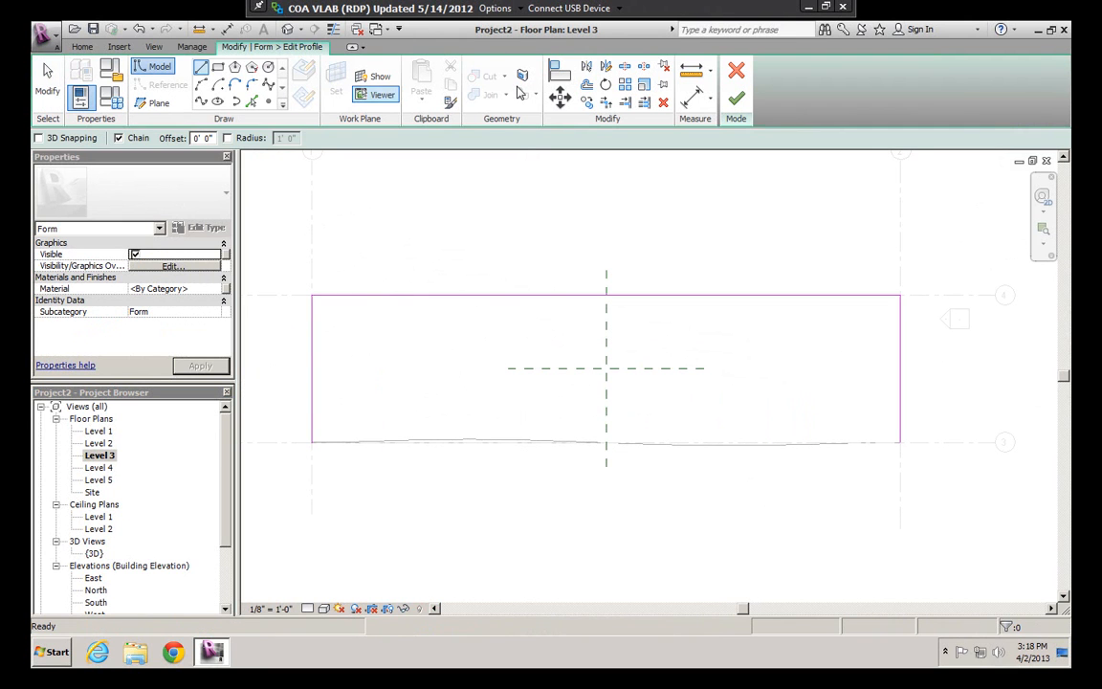
click(269, 84)
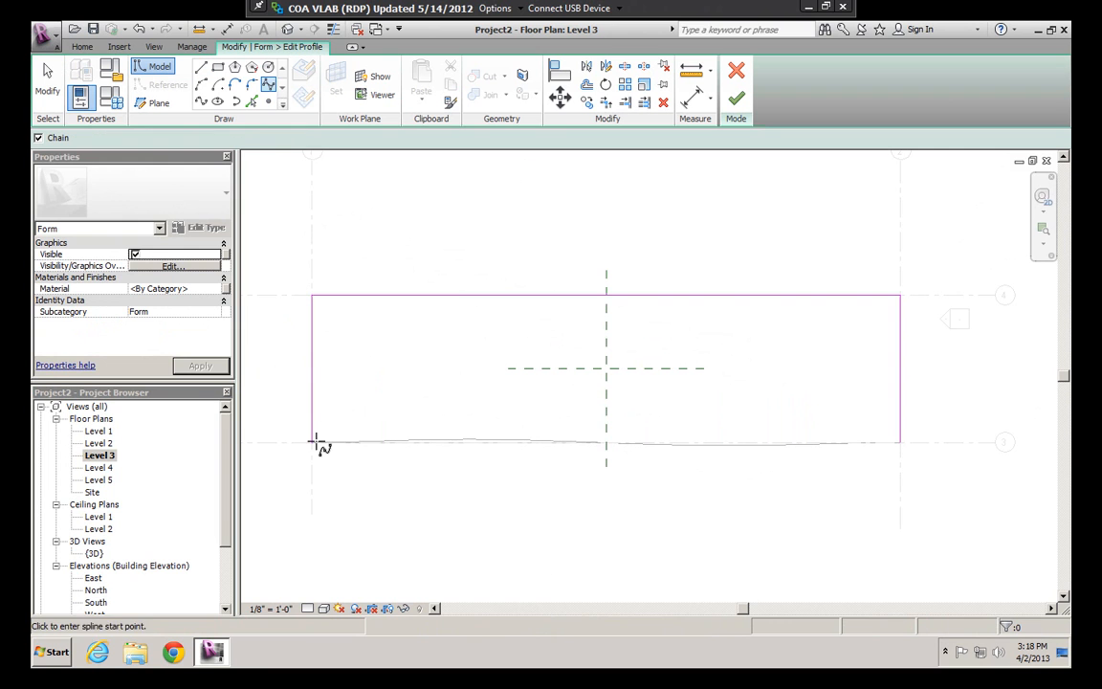
click(312, 443)
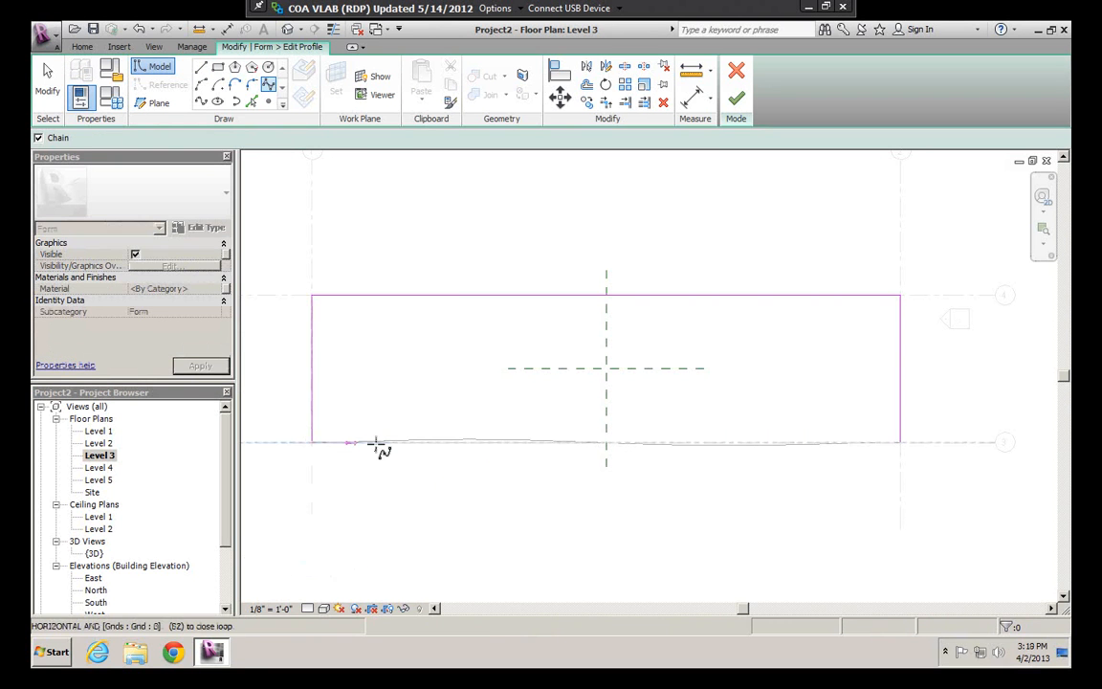
click(467, 473)
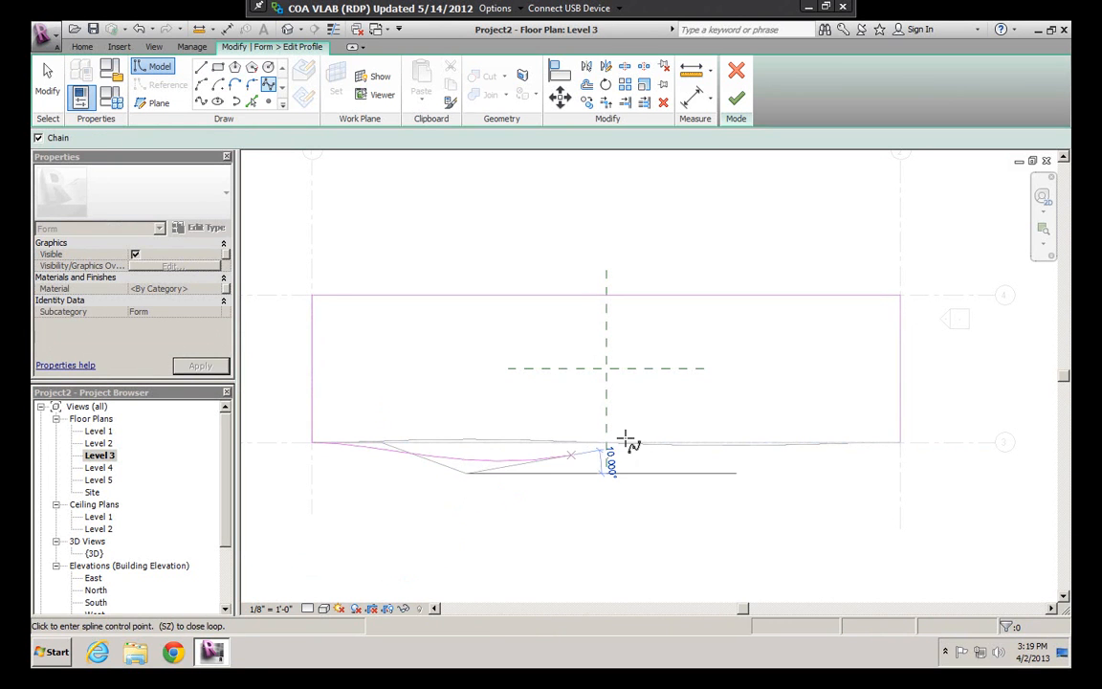
click(629, 425)
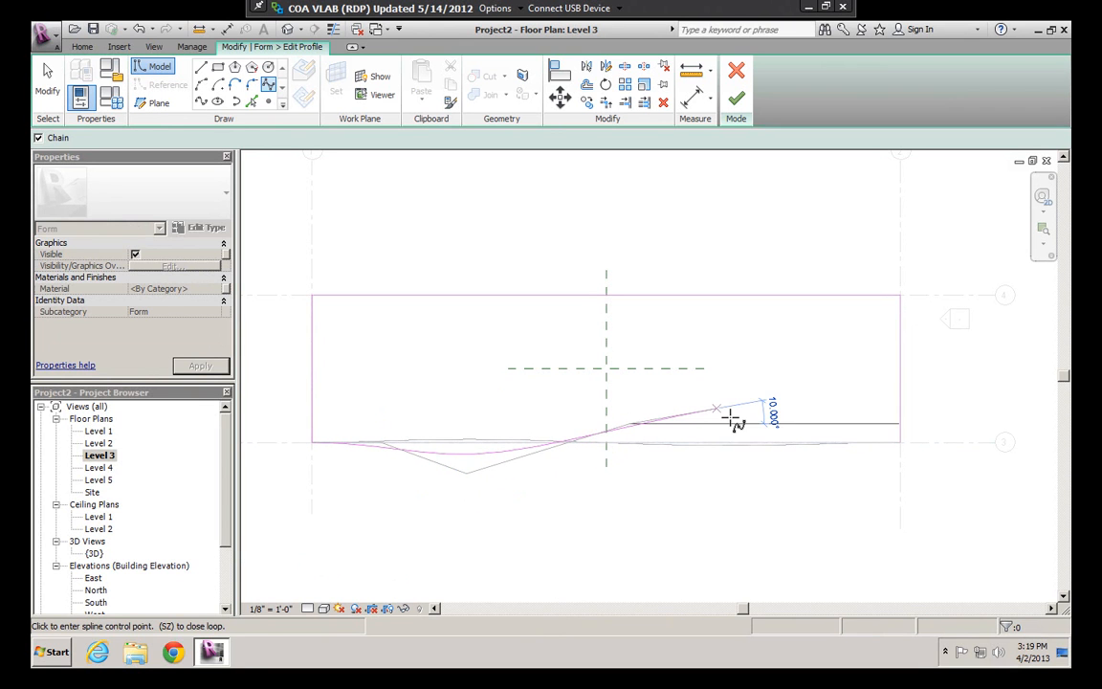
click(755, 423)
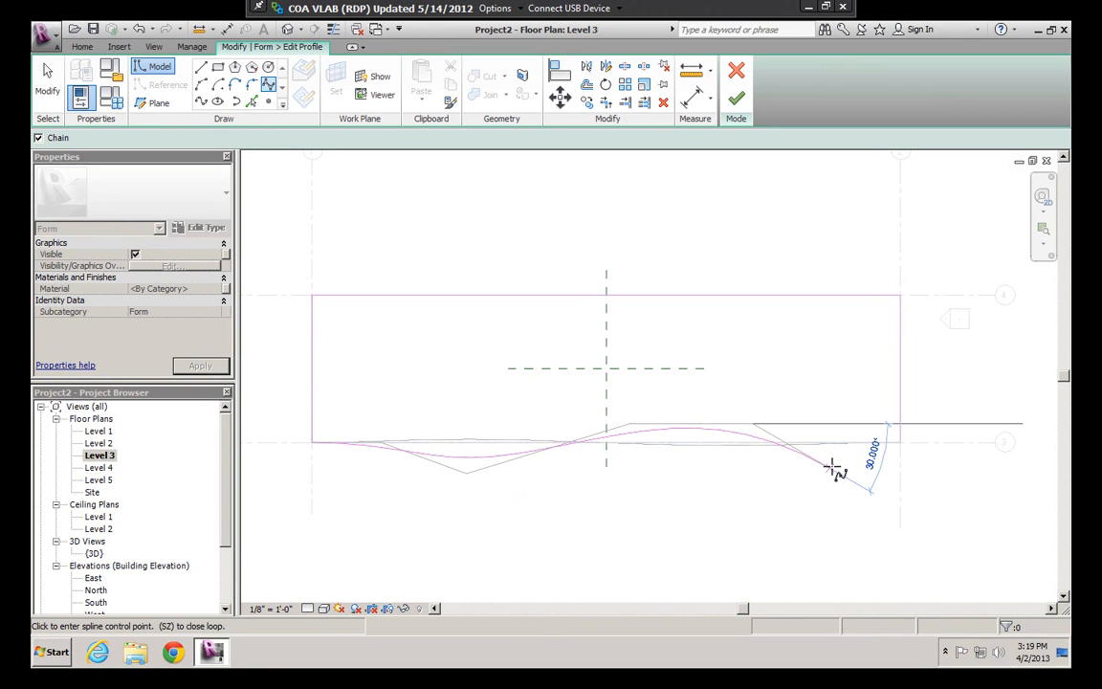
click(901, 443)
key(Escape)
key(Escape)
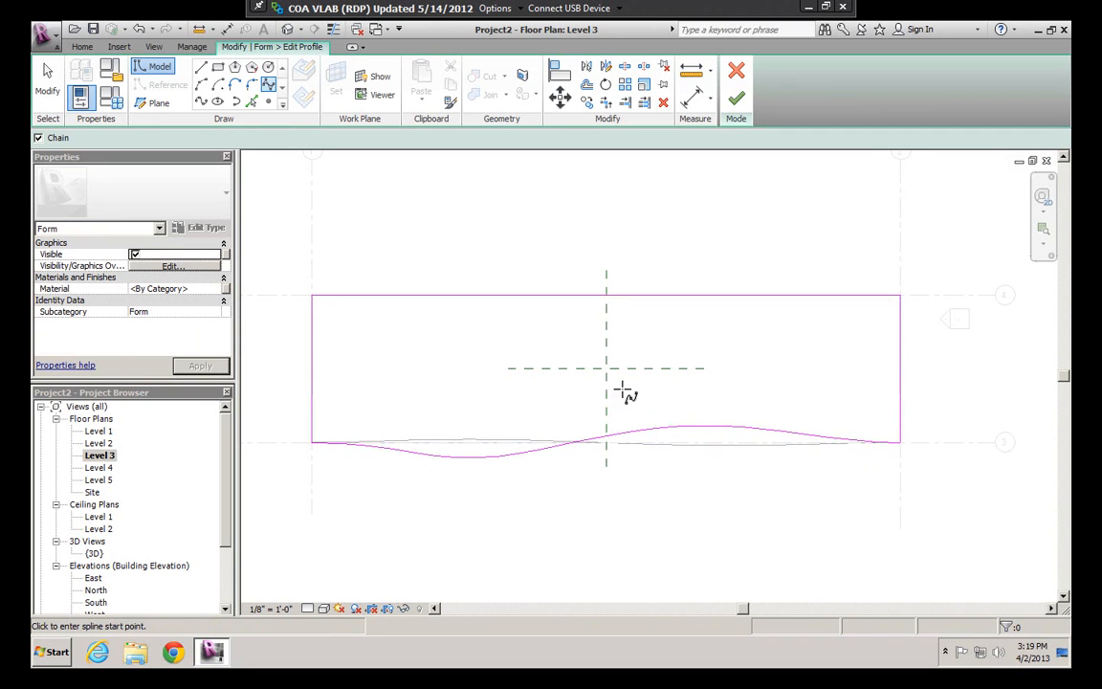
Finish the mid-height profile edit and orbit the 3D view to see the form's reshaped front face
click(736, 97)
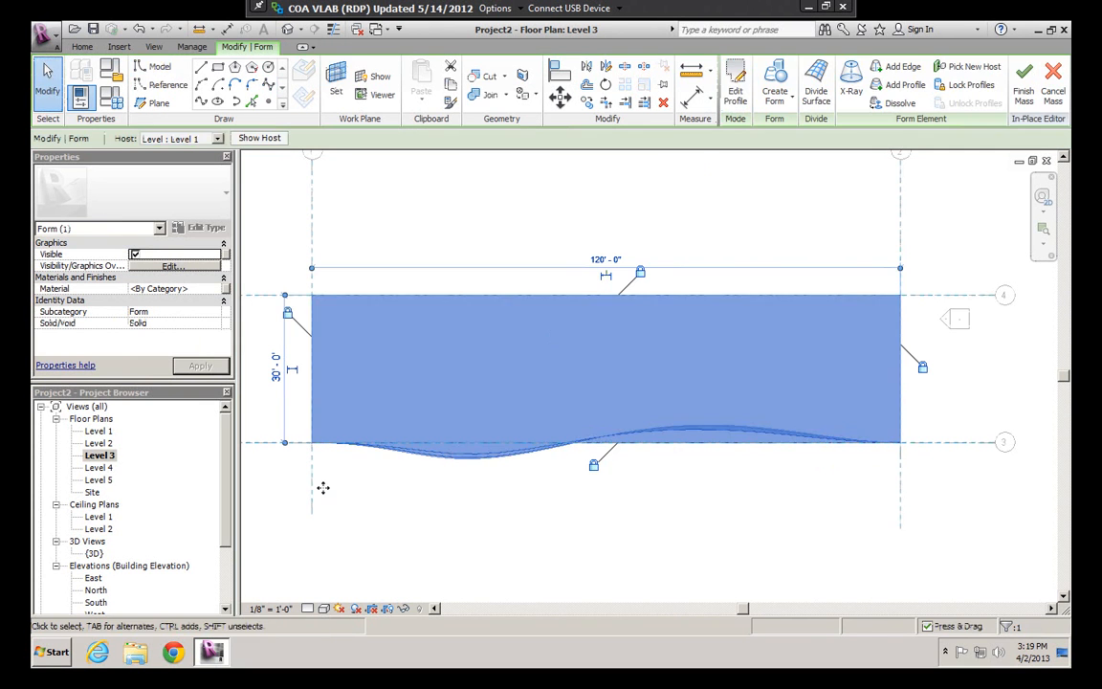
double_click(93, 554)
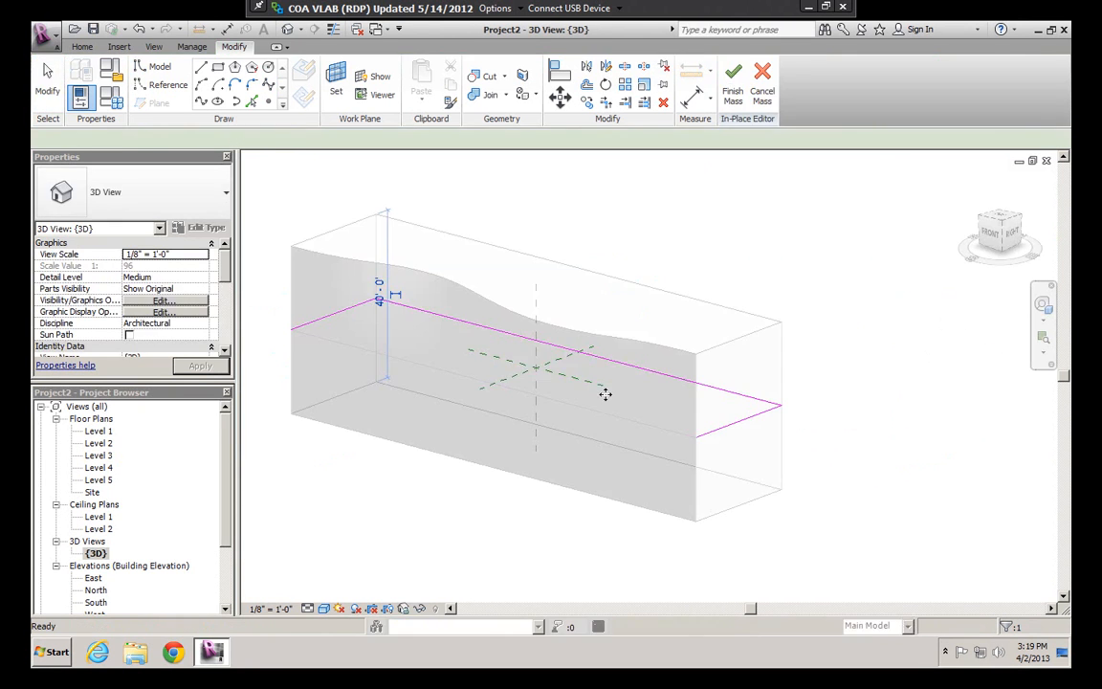
shift+middle_drag(603, 389, 371, 271)
key(Escape)
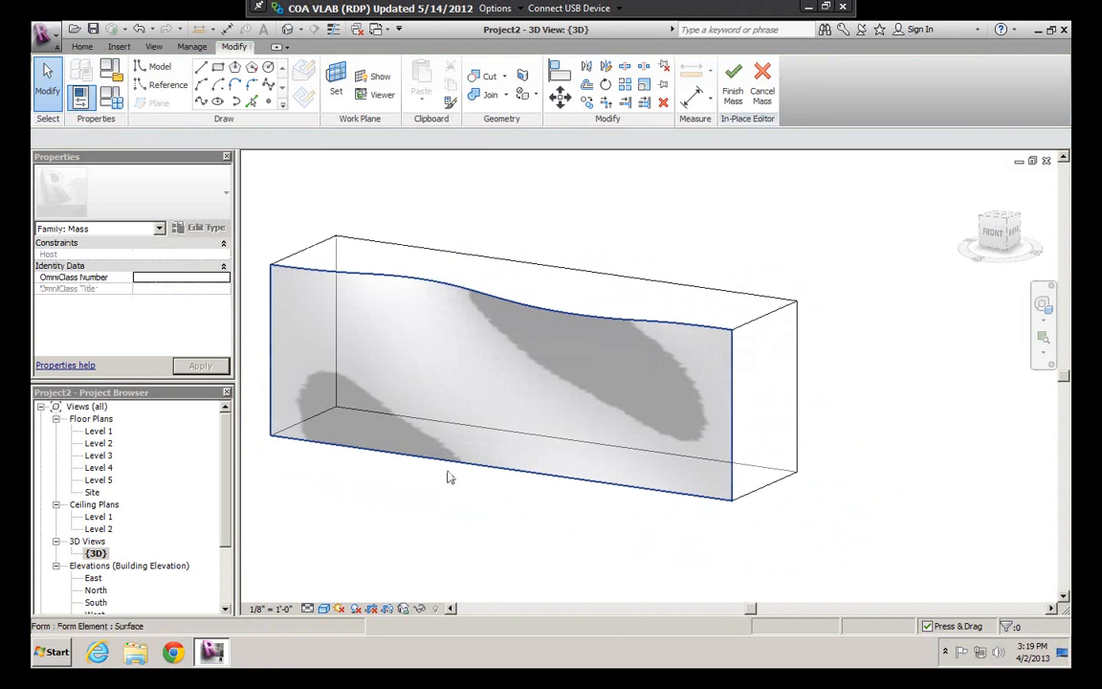
Edit the form's bottom profile and delete its long front line
key(Tab)
key(Tab)
click(445, 467)
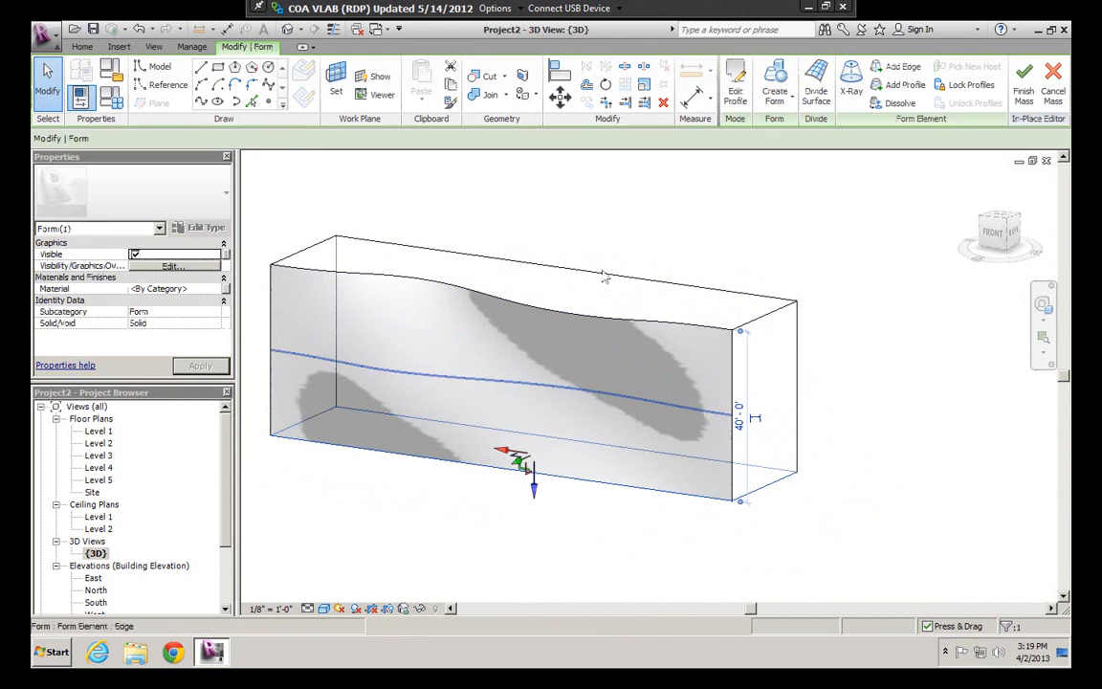
double_click(448, 470)
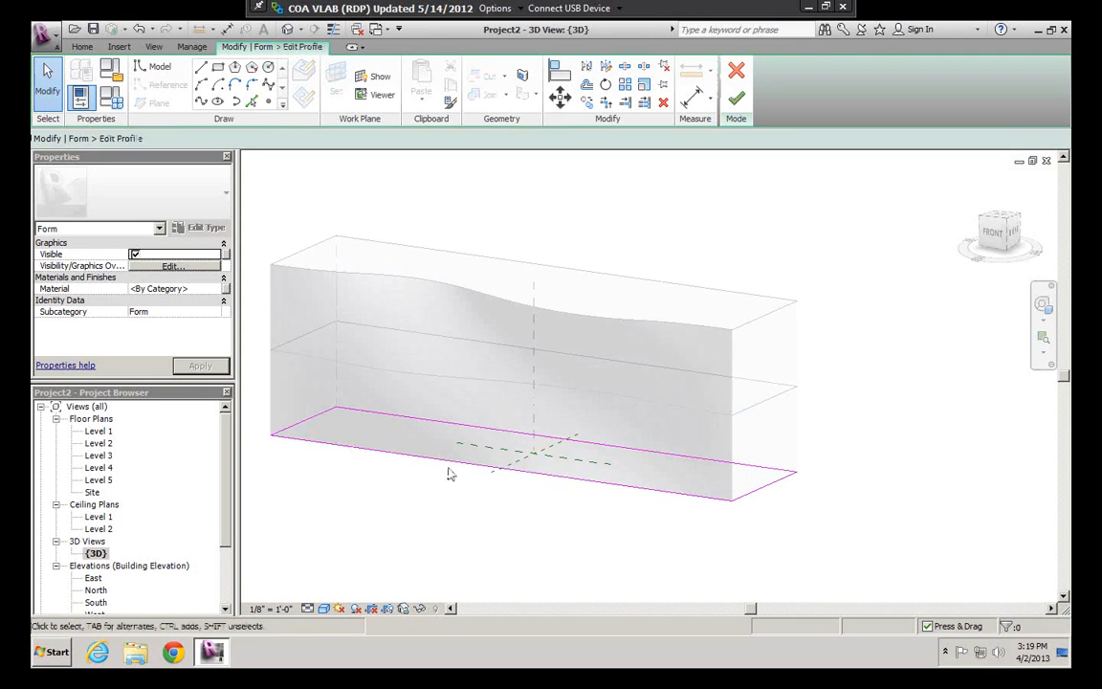
key(Delete)
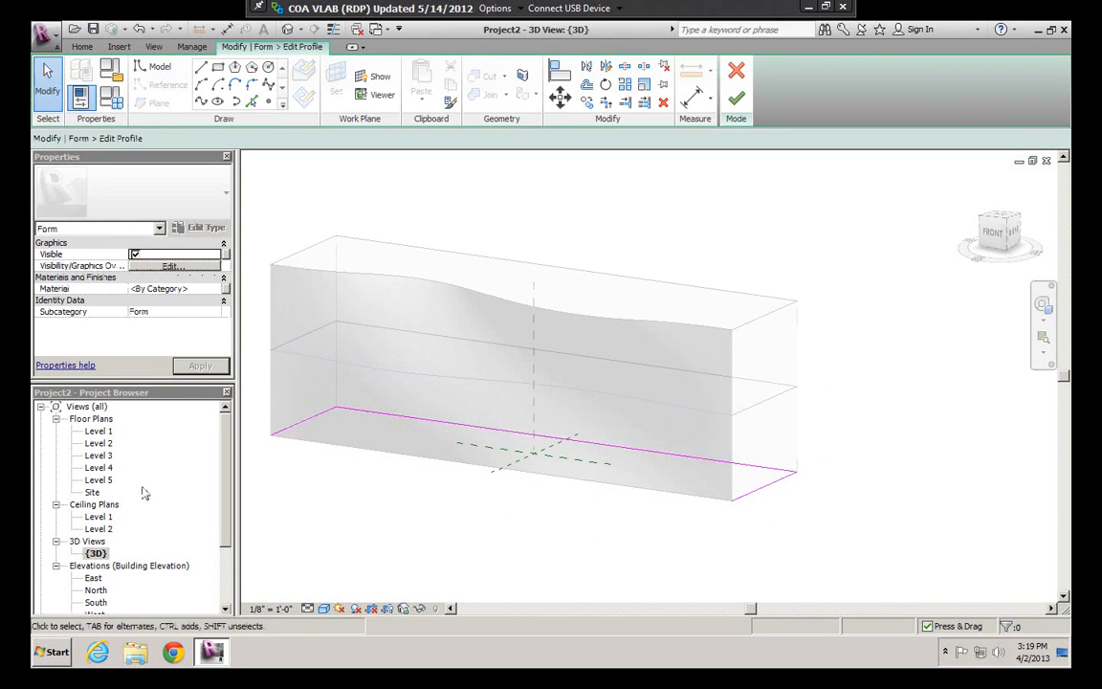
In the Level 1 floor plan, close the bottom profile with a front spline that bulges outward around the middle
double_click(99, 431)
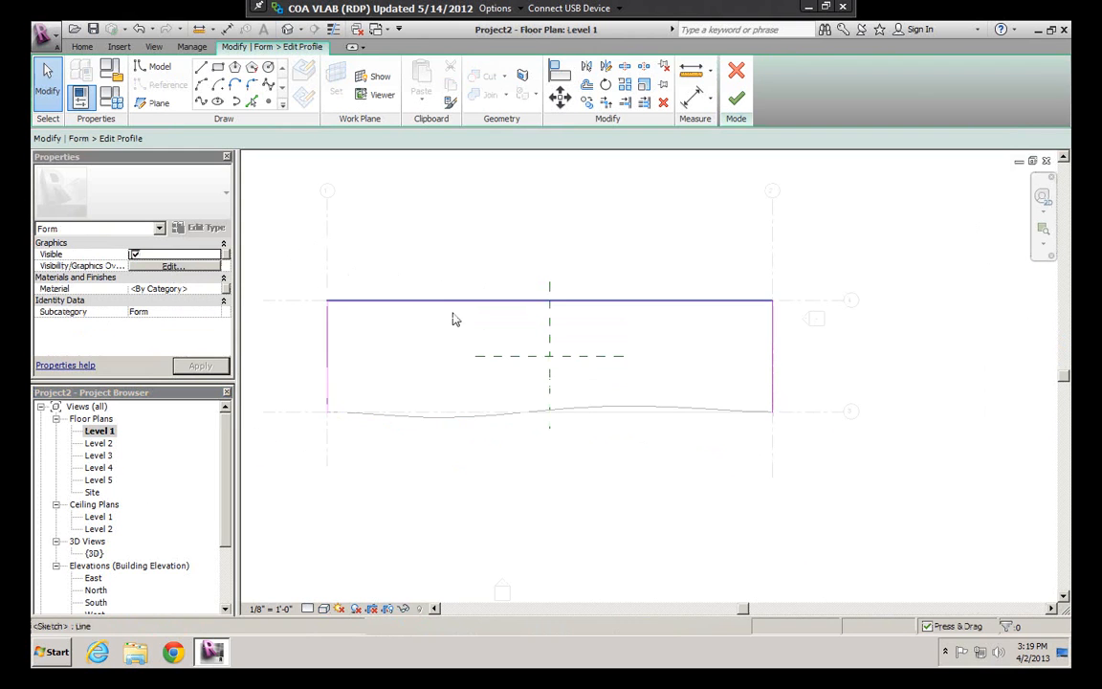
click(201, 67)
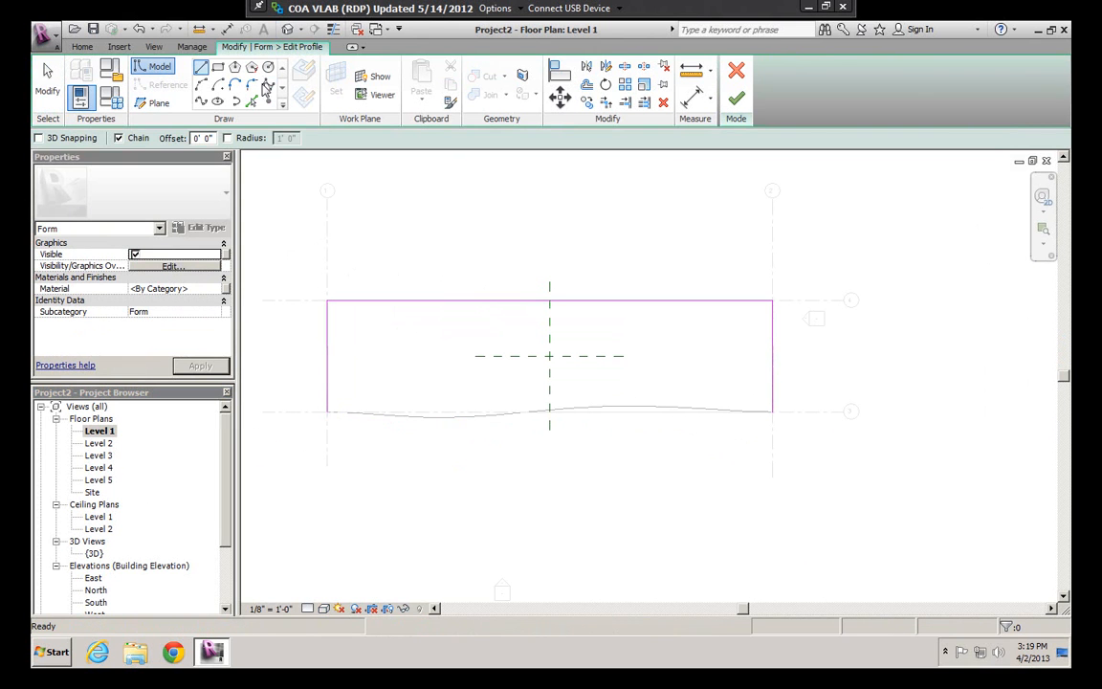
click(270, 87)
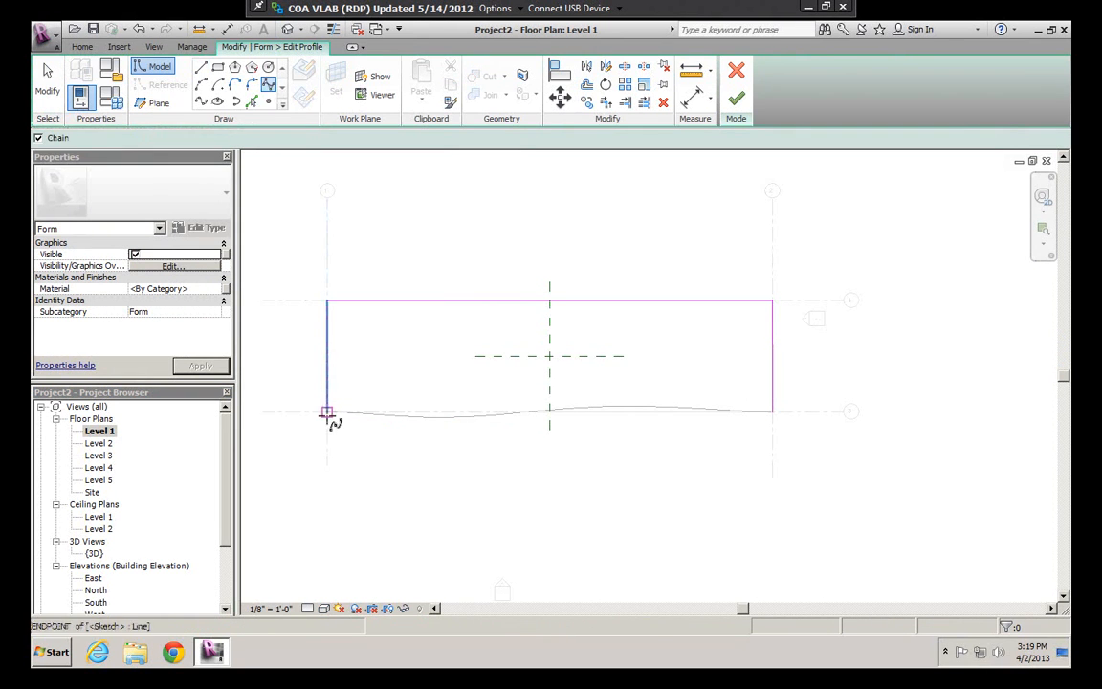
click(326, 413)
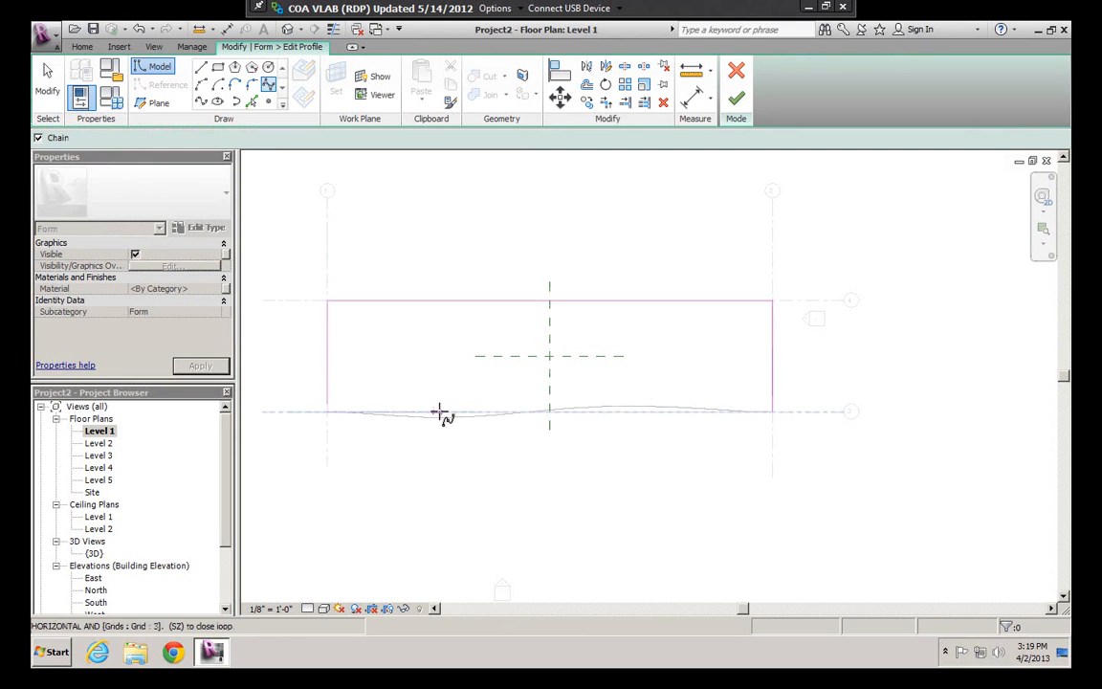
click(439, 414)
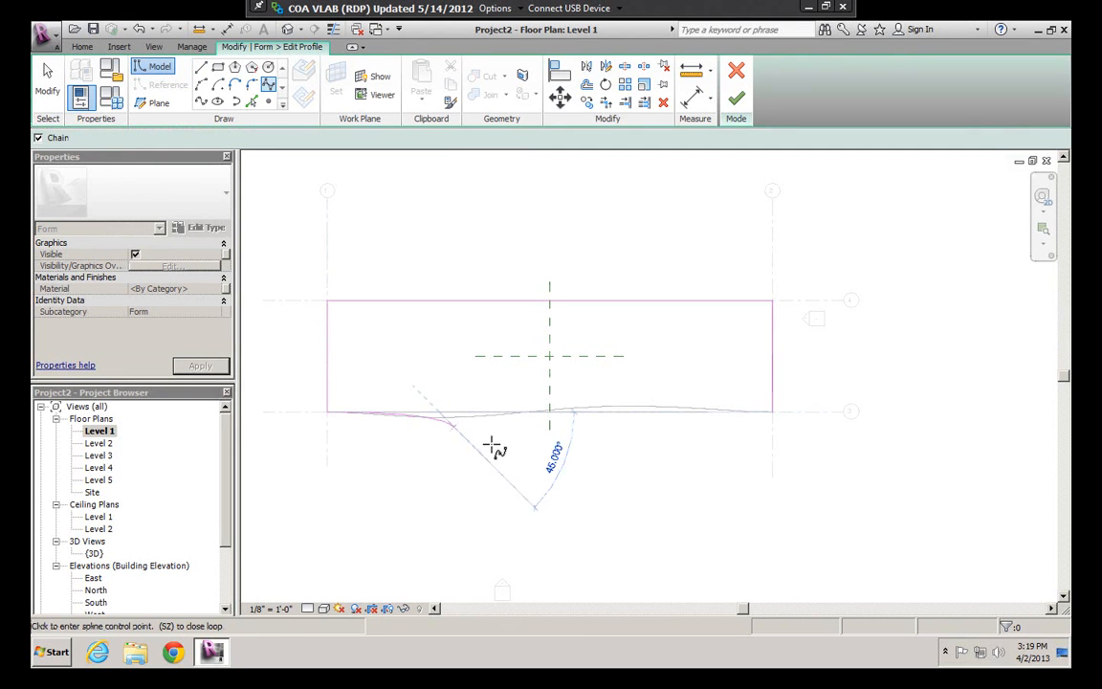
click(583, 442)
click(640, 413)
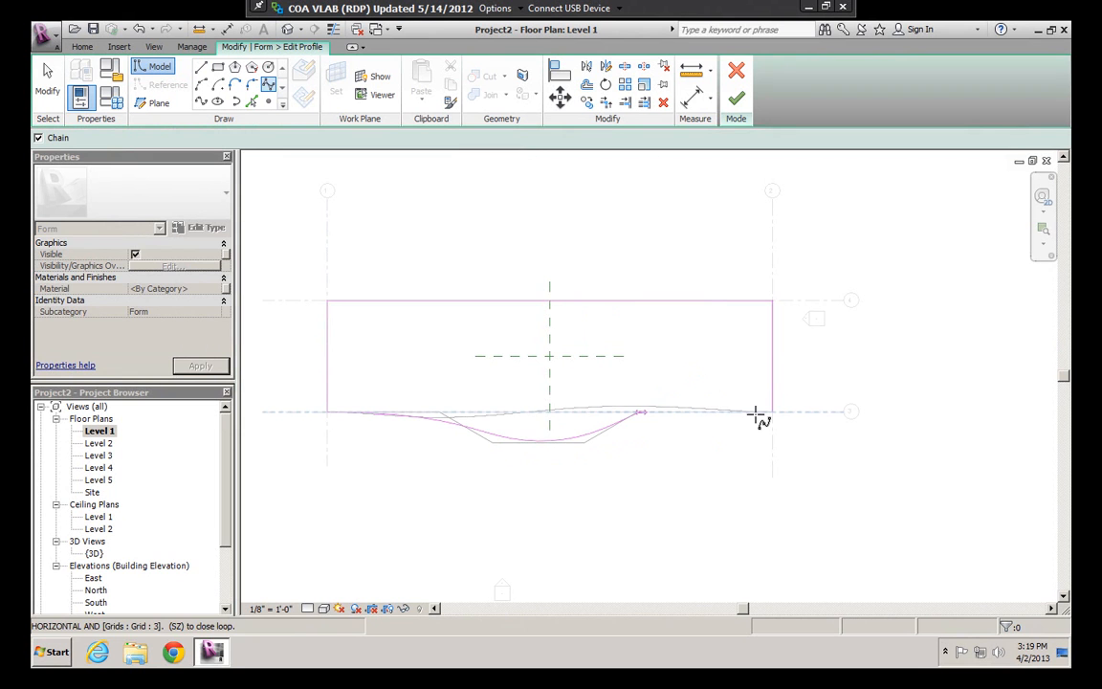
click(773, 413)
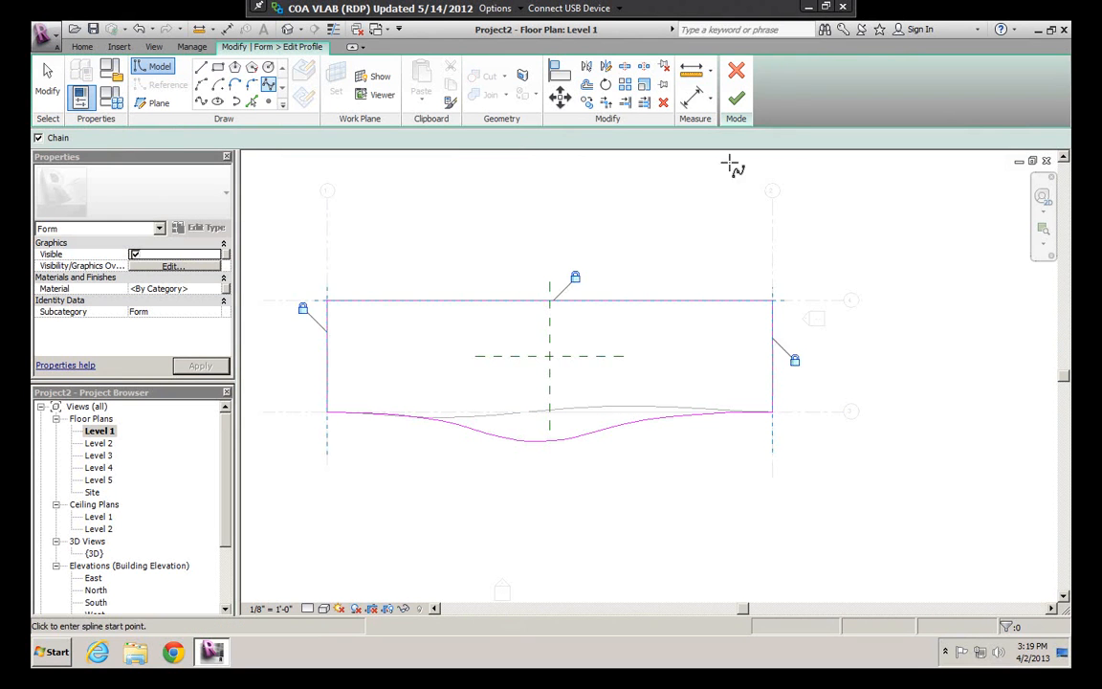
Finish the bottom profile edit and orbit the 3D view to see the form's curved front face
click(736, 99)
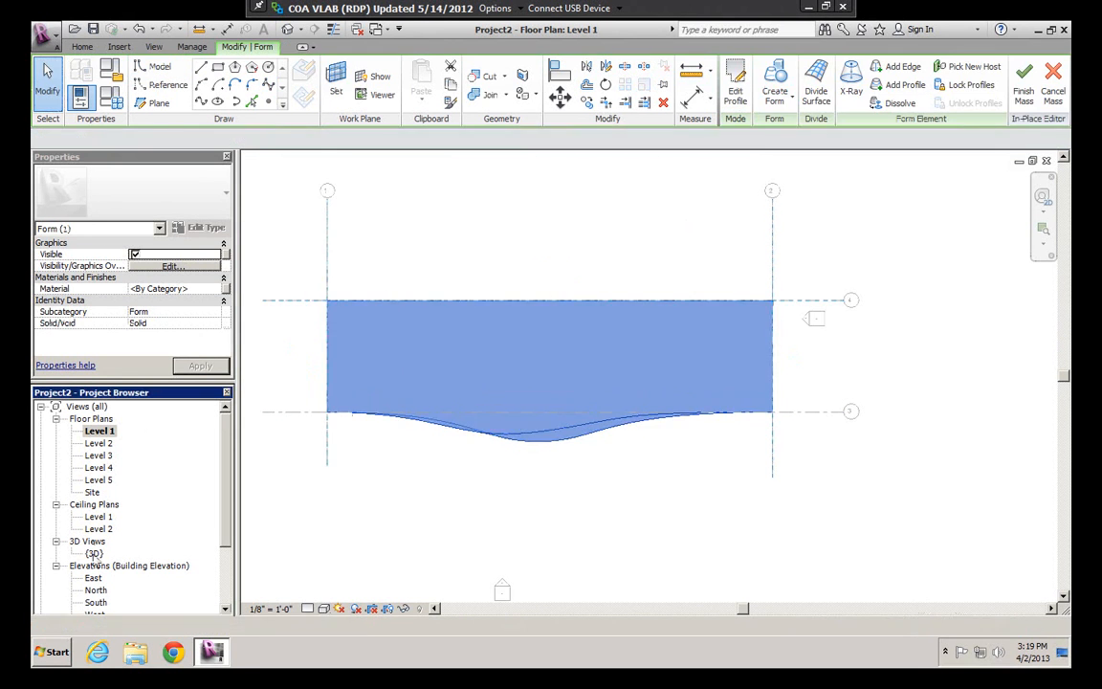
double_click(94, 552)
click(465, 236)
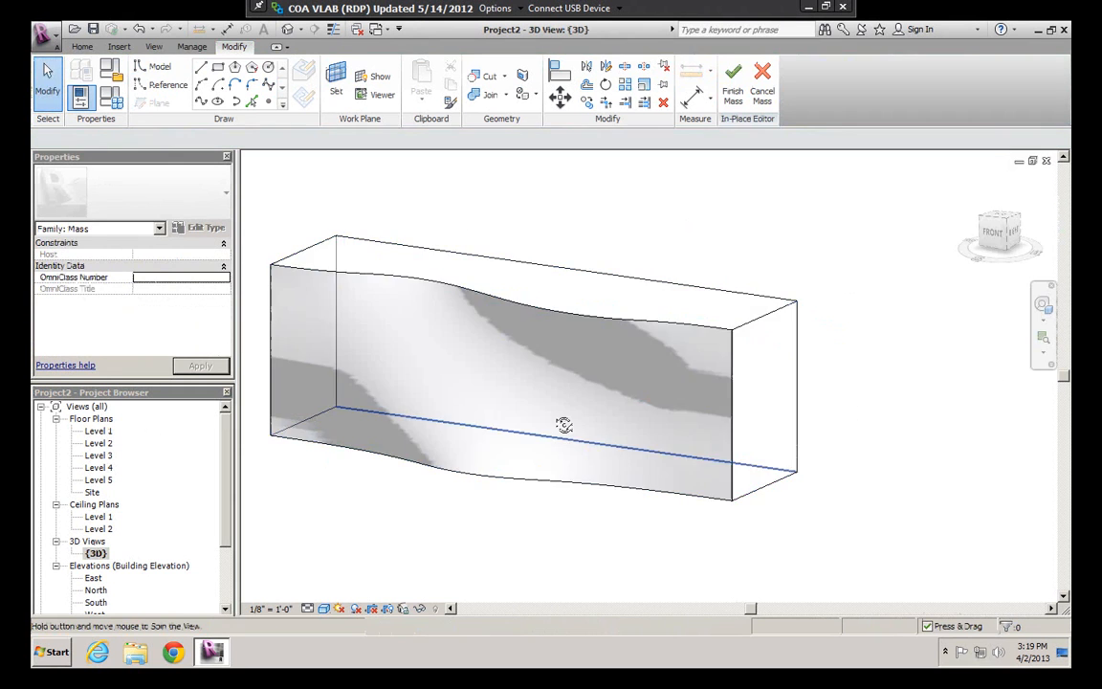
shift+middle_drag(563, 423, 499, 323)
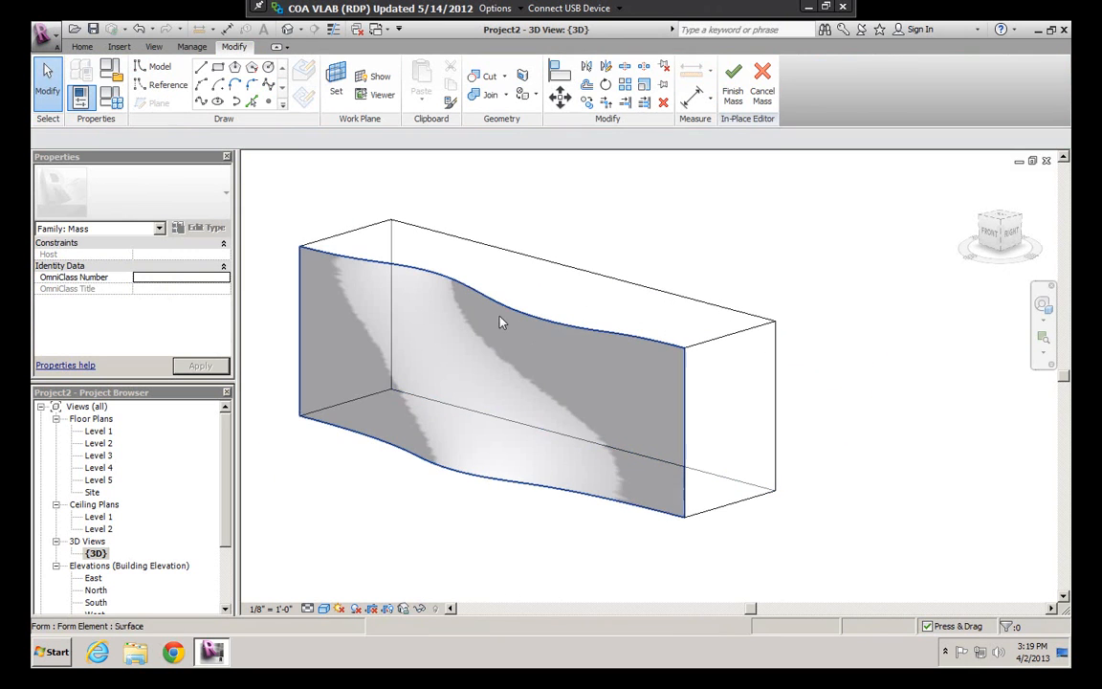
Divide the form's curved front surface into a UV grid and orbit to face it from the front
click(500, 322)
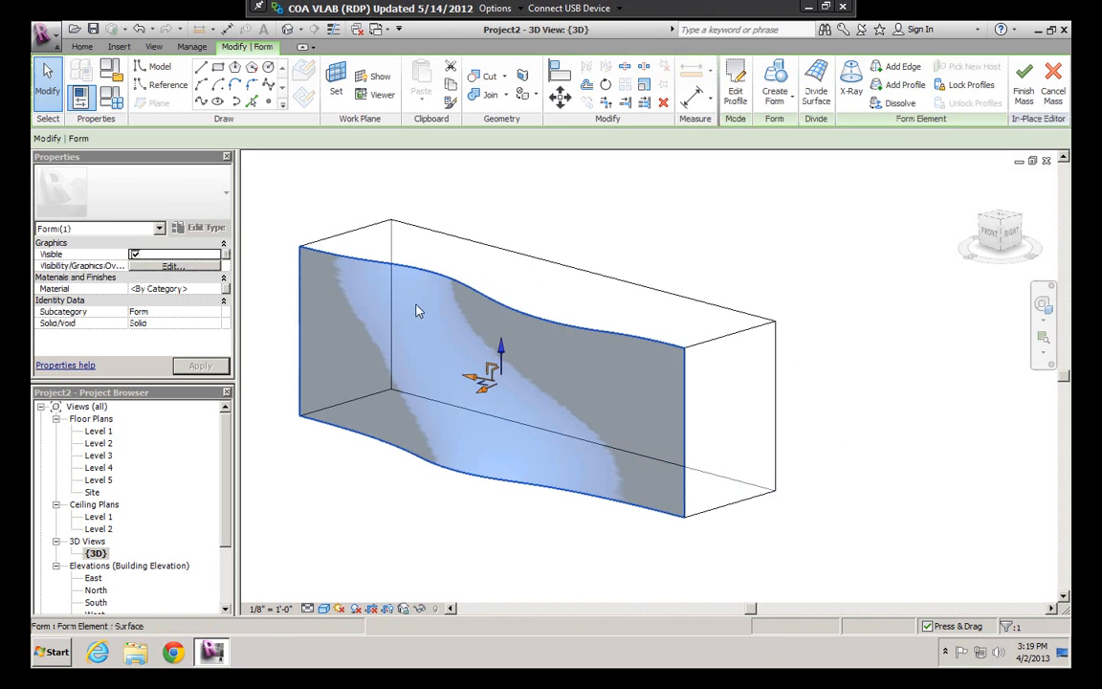
shift+middle_drag(454, 521, 669, 402)
click(825, 84)
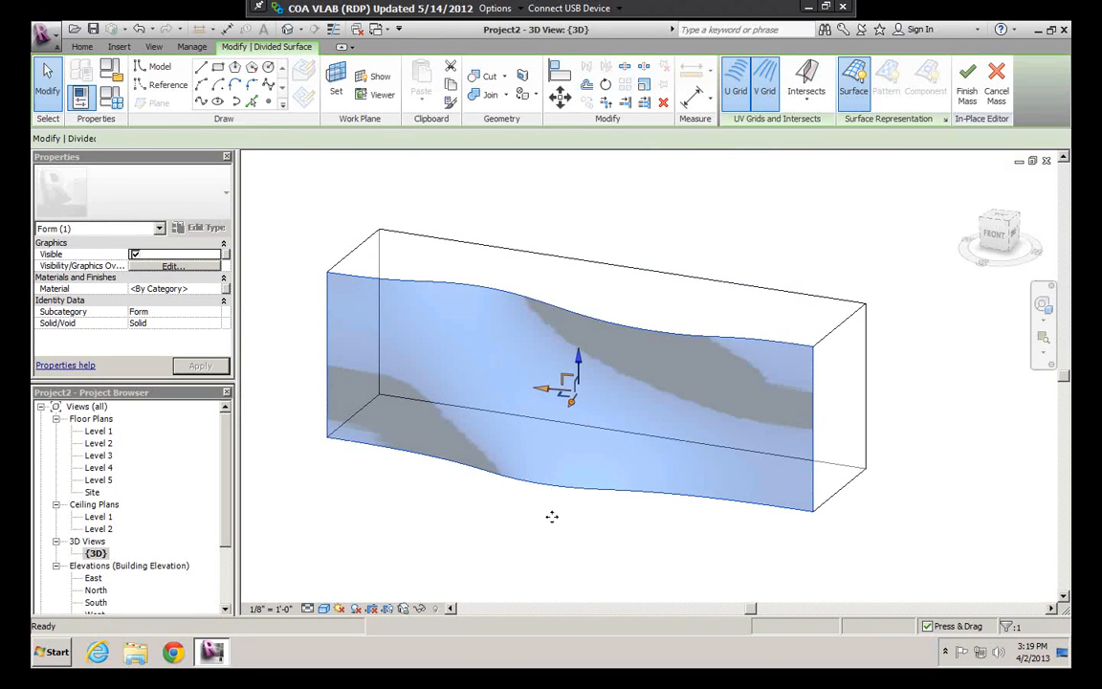
shift+middle_drag(472, 526, 613, 414)
shift+middle_drag(529, 512, 510, 325)
shift+middle_drag(507, 436, 381, 394)
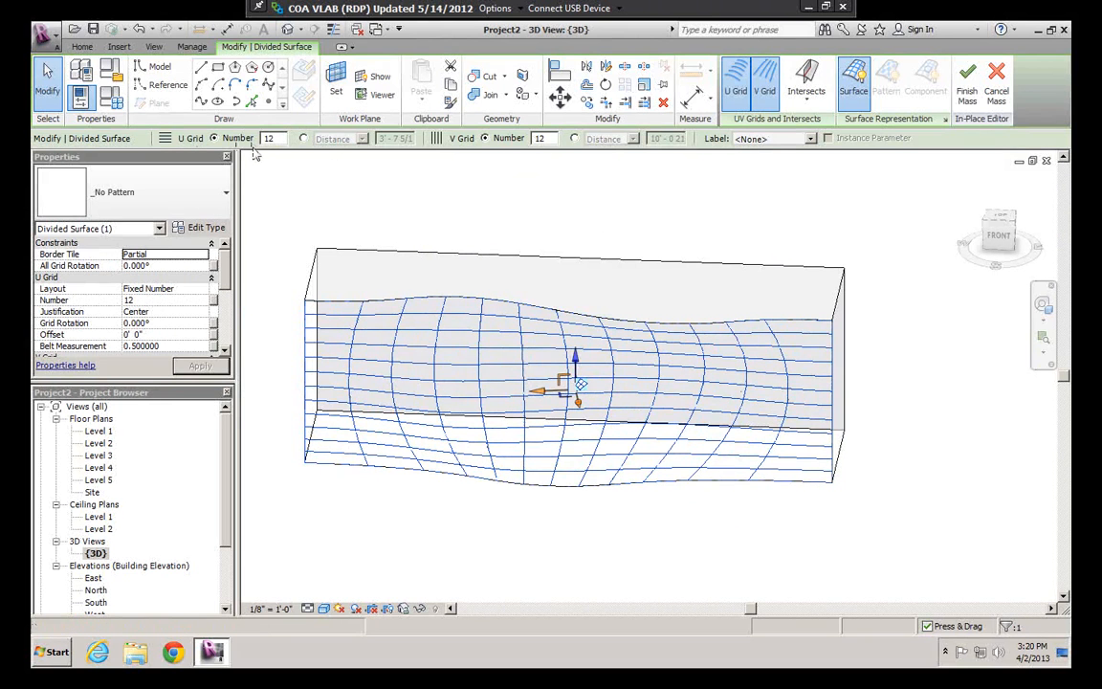
Switch the divided surface's U grid to a fixed distance of 2 feet
click(303, 138)
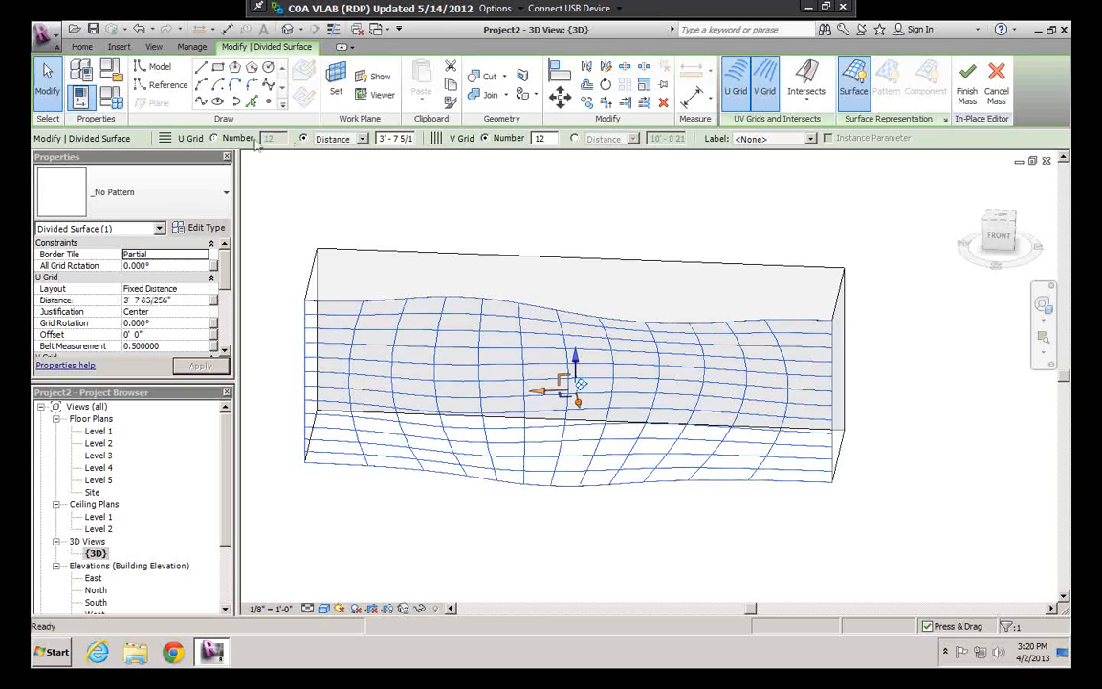
click(230, 140)
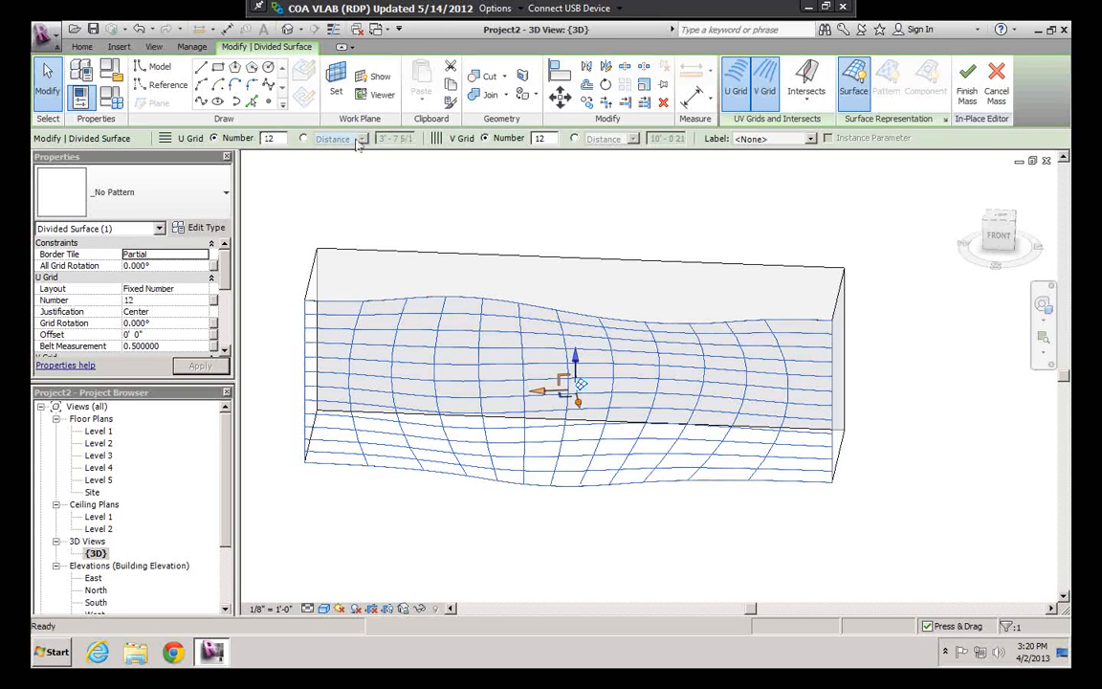
click(303, 138)
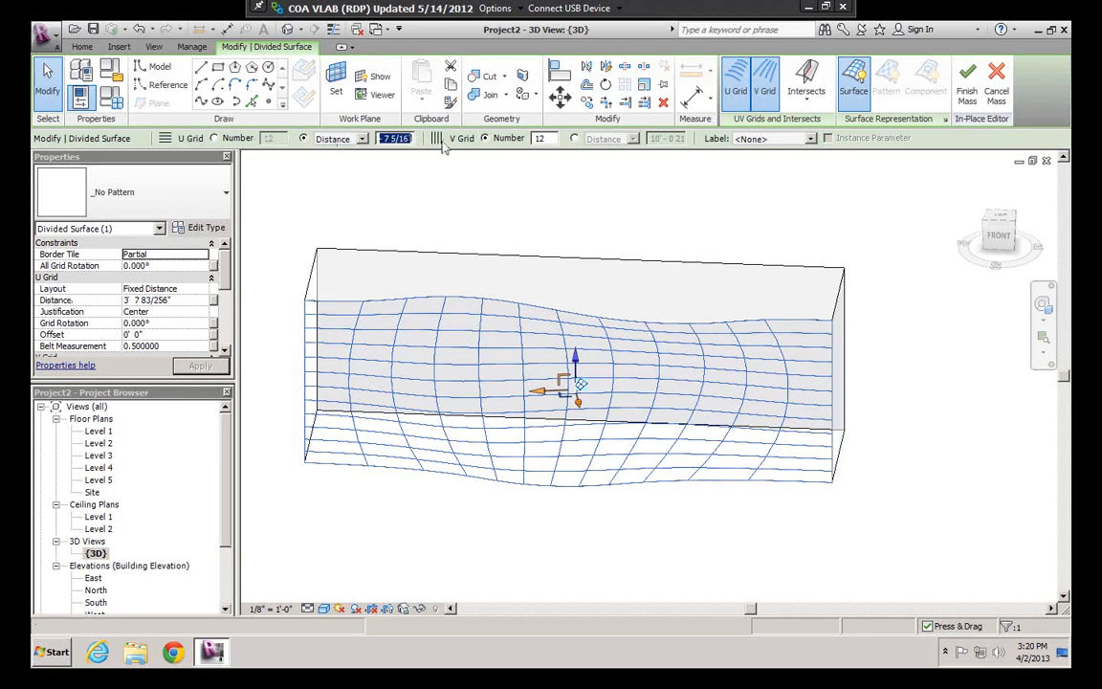
text(2)
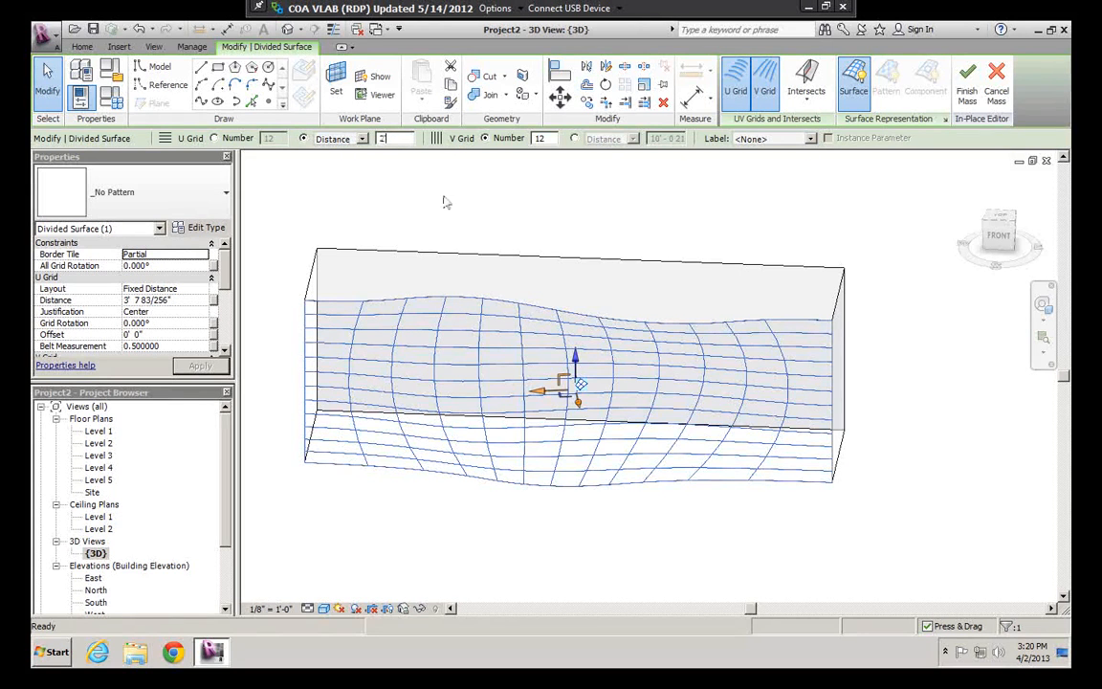
key(Return)
In the South elevation, set the divided surface's U grid distance to 10 feet
drag(405, 139, 354, 139)
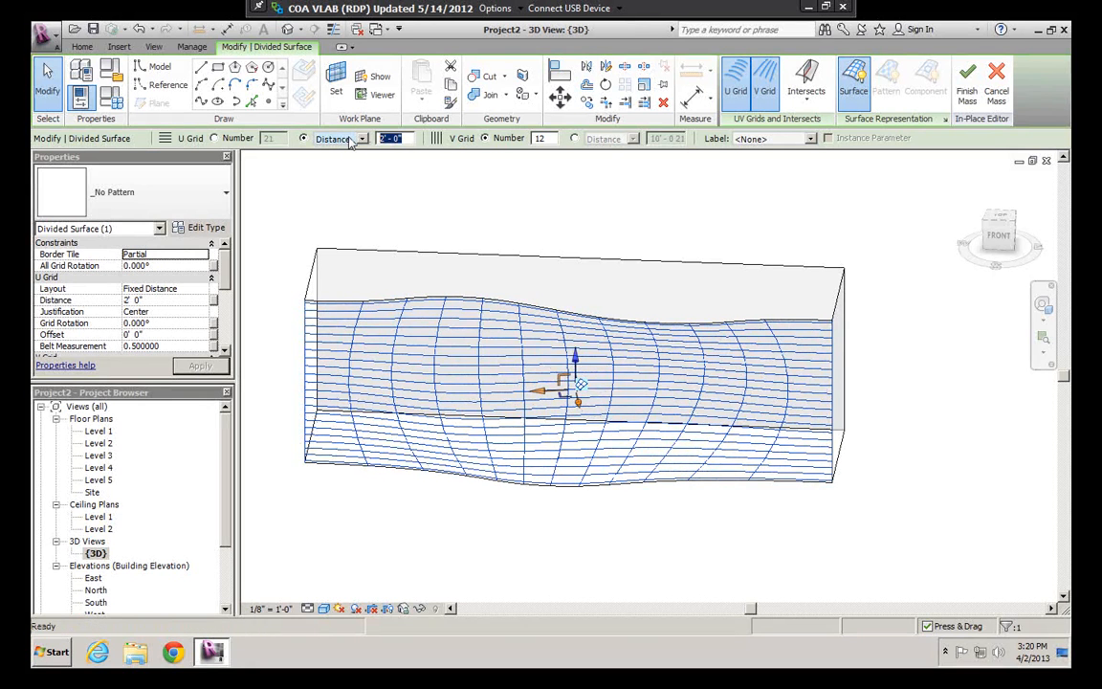
double_click(98, 605)
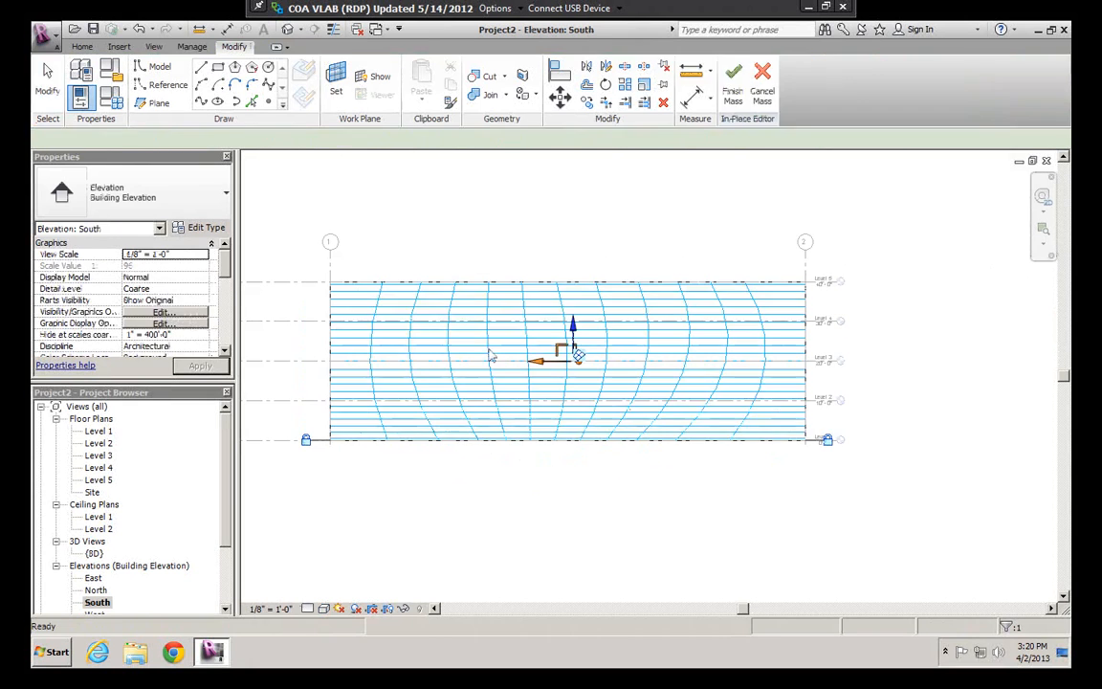
scroll(821, 383, up, 3)
scroll(821, 382, down, 4)
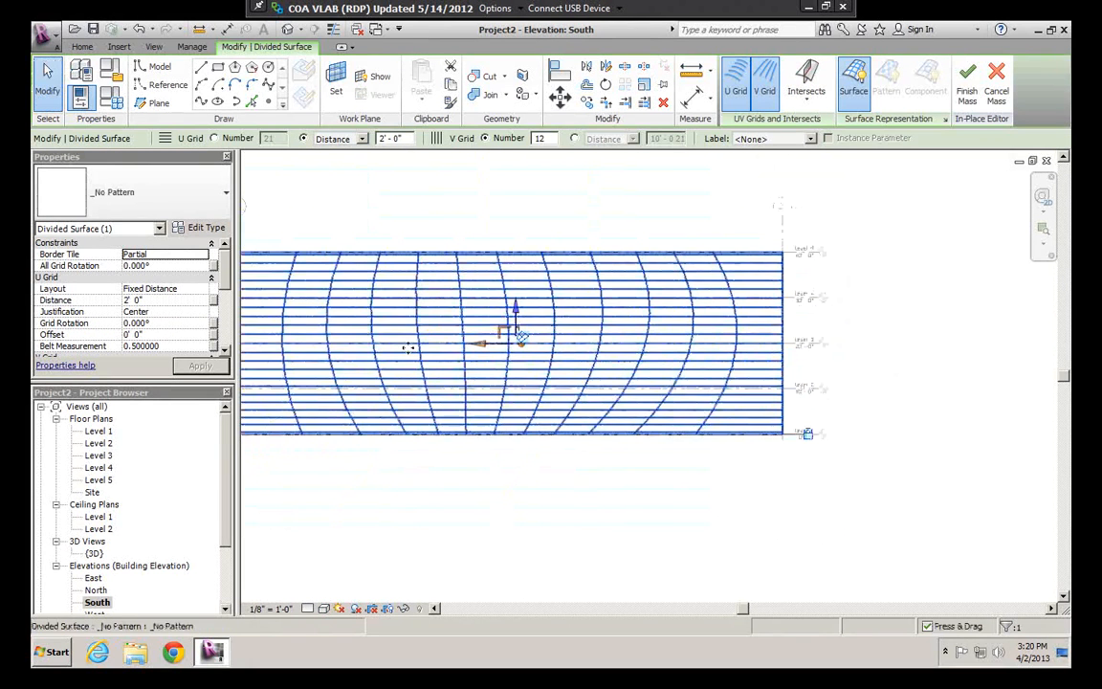
drag(405, 140, 327, 141)
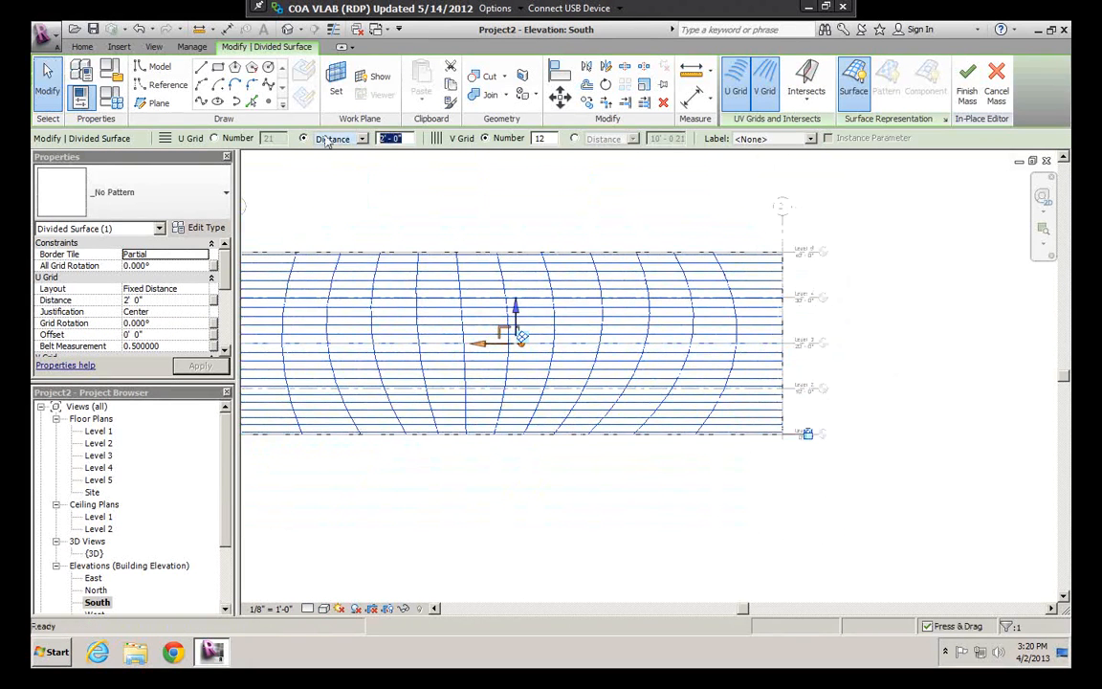
text(10)
key(Return)
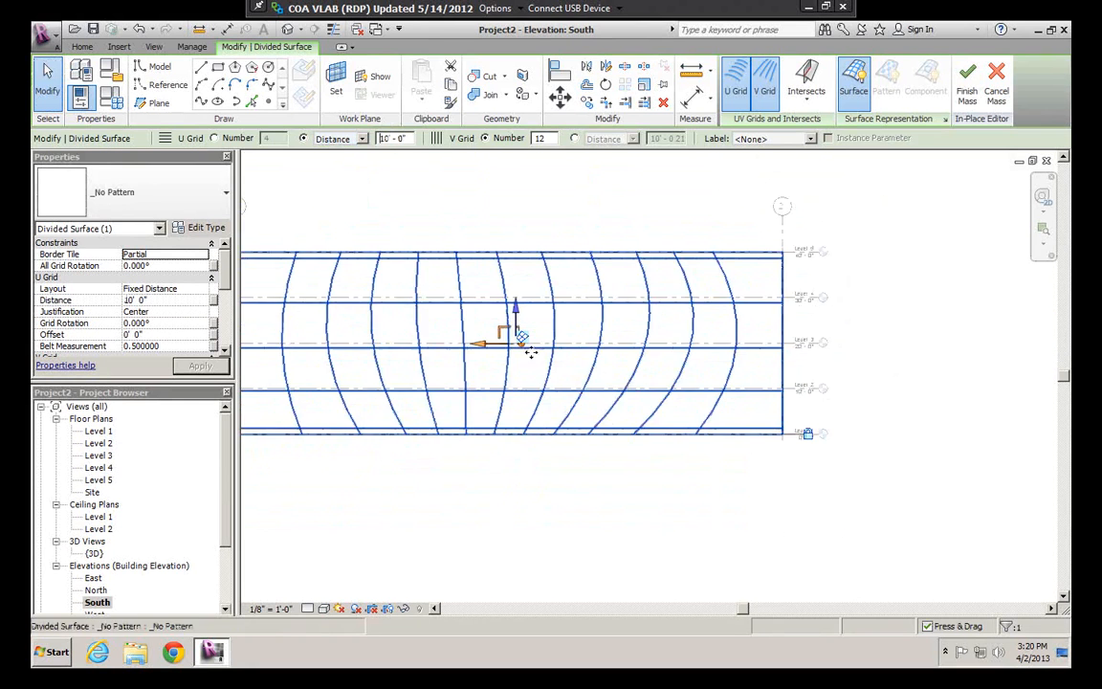
Switch the divided surface's V grid to a fixed distance of 2 feet and deselect the surface
middle_drag(519, 341, 607, 360)
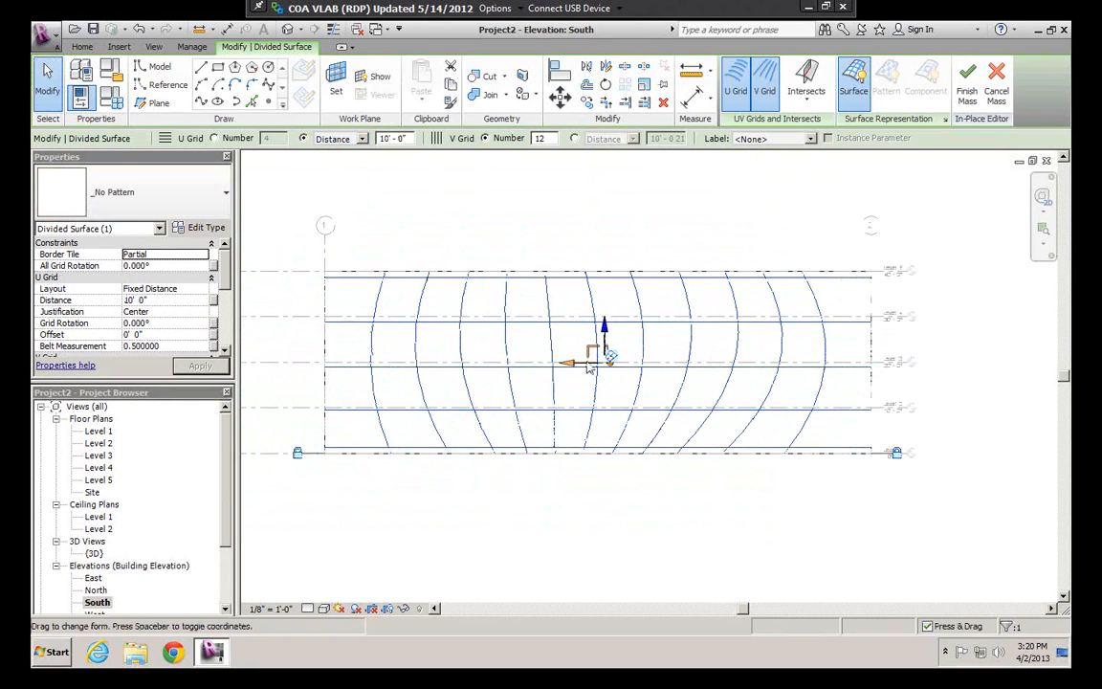
click(573, 138)
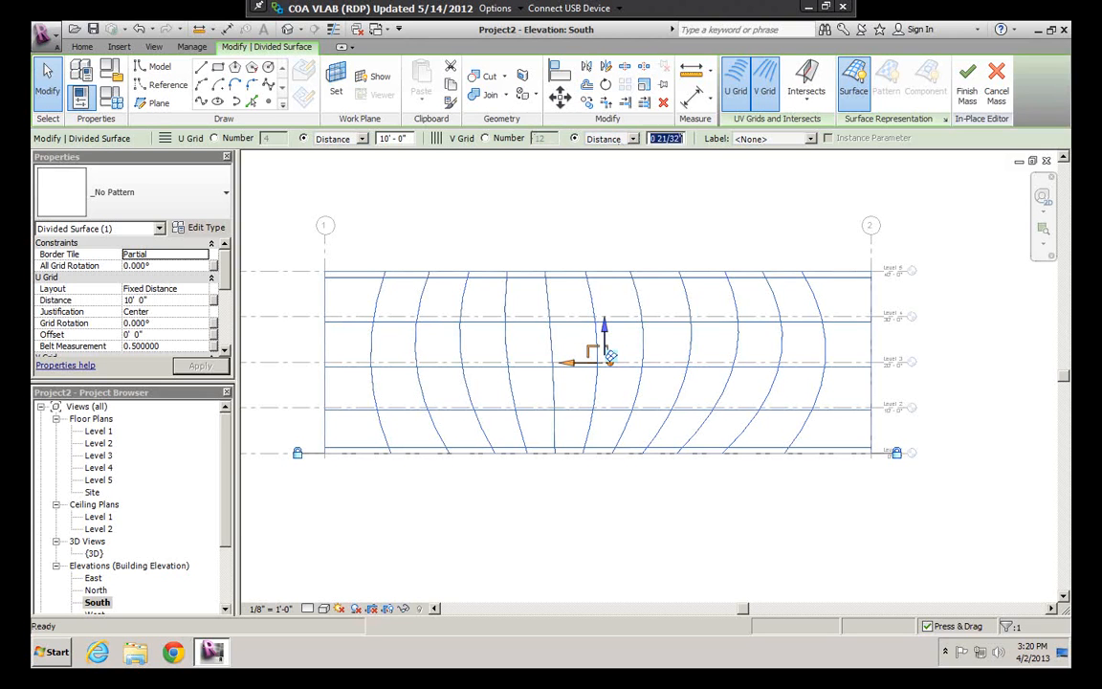
key(Return)
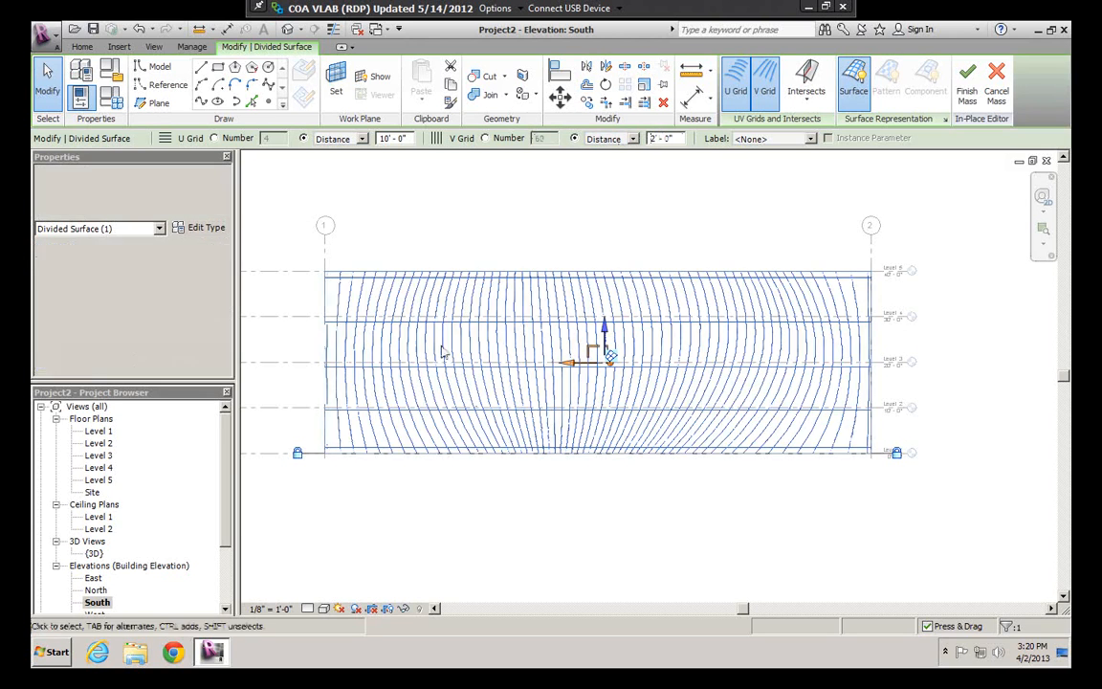
click(509, 529)
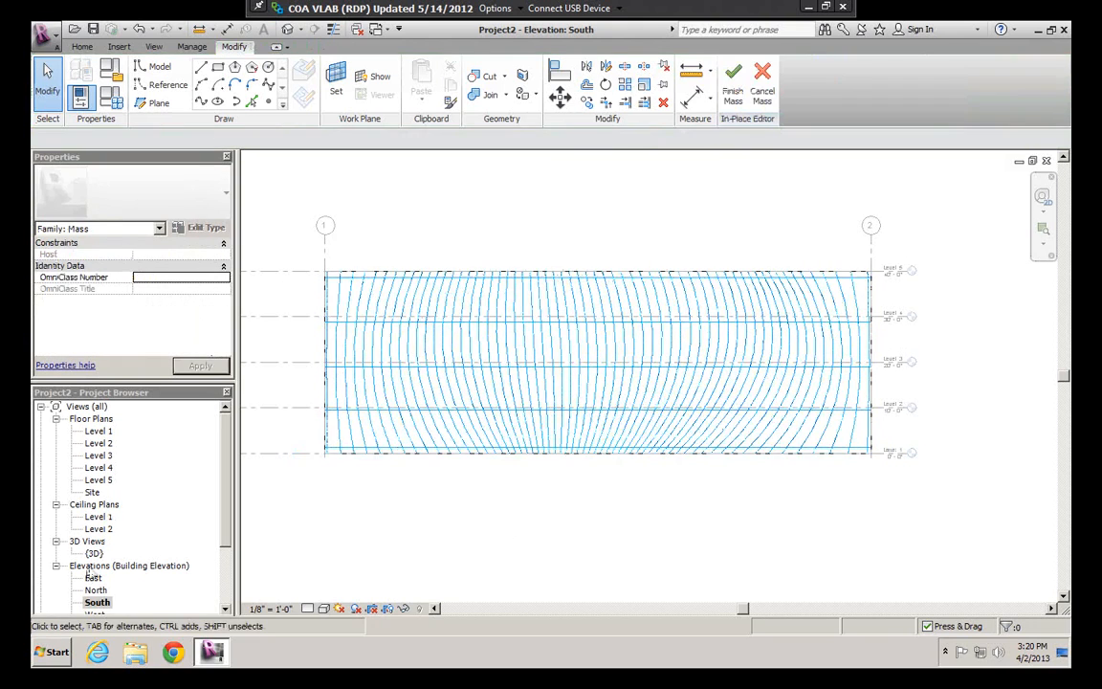
Return to the 3D view and orbit around the form to examine the divided front surface
double_click(94, 553)
click(456, 352)
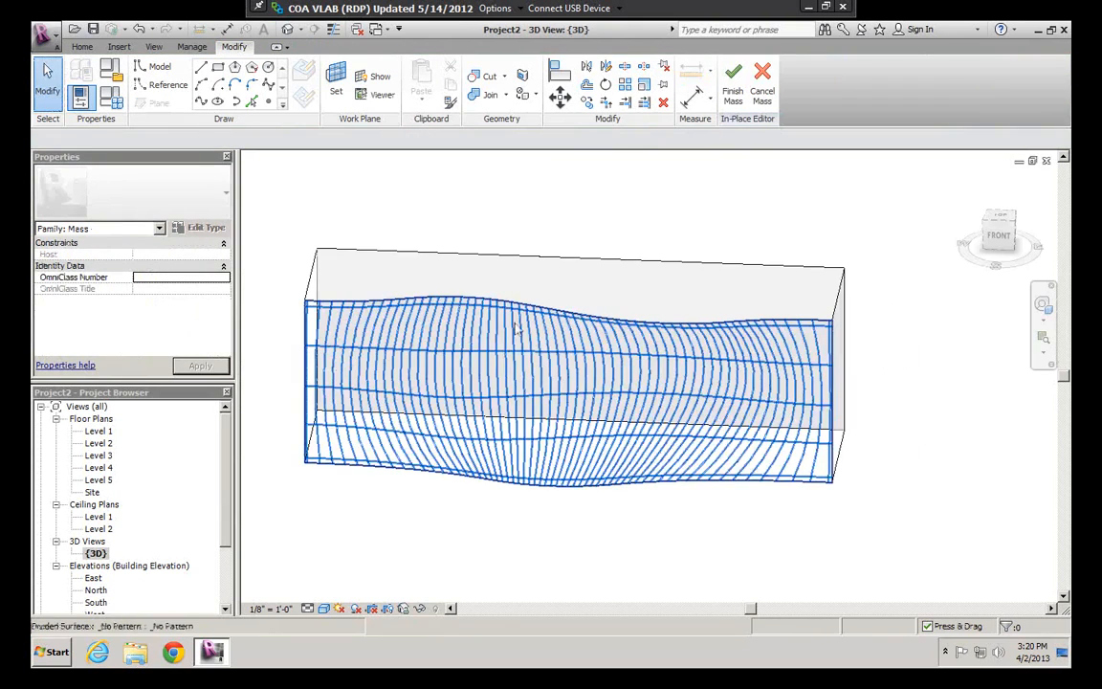
mouse_move(613, 376)
mouse_down()
mouse_move(509, 327)
mouse_move(448, 359)
mouse_move(533, 494)
mouse_move(598, 536)
mouse_move(732, 585)
mouse_up()
middle_drag(804, 566, 817, 509)
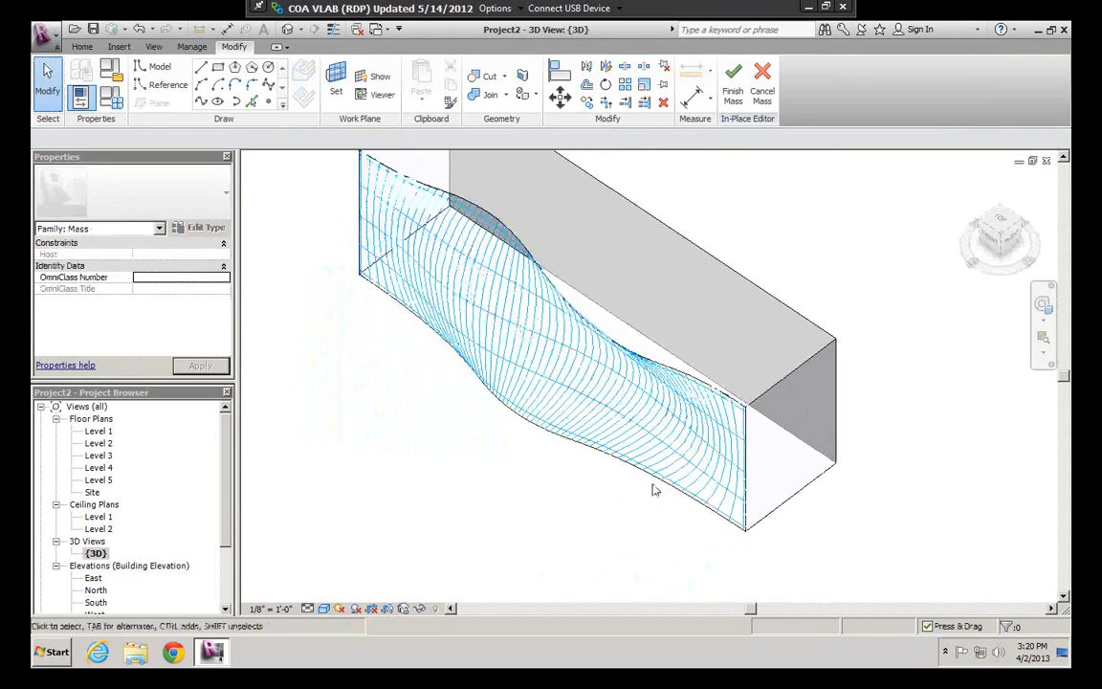
shift+middle_drag(653, 490, 741, 373)
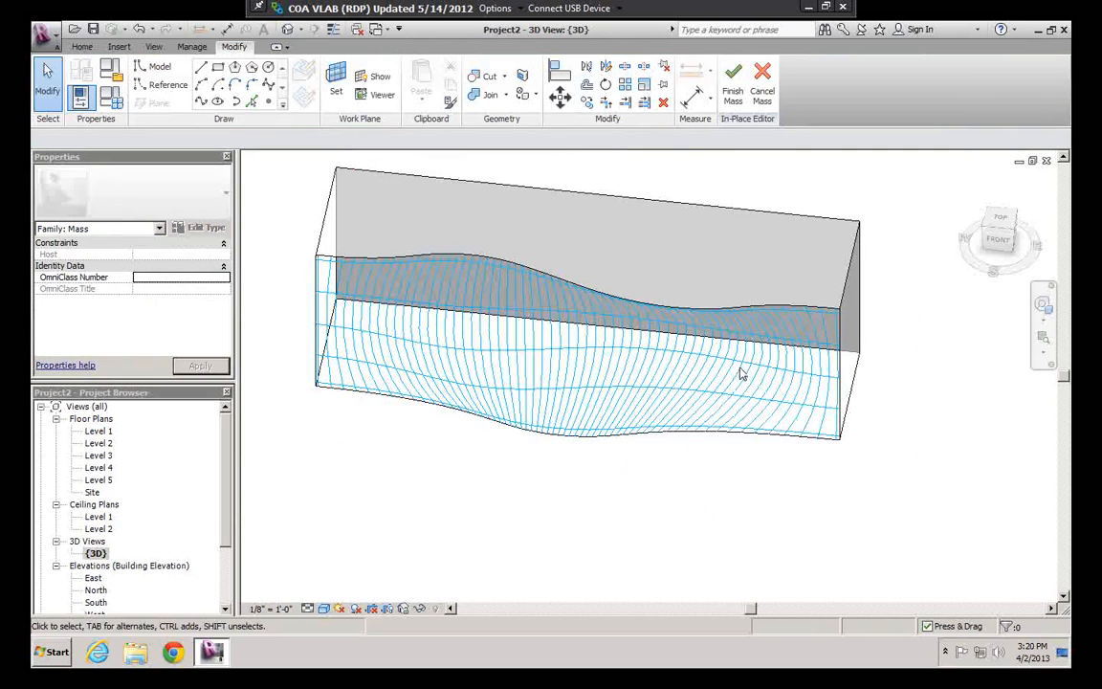
Edit the form's Level 3 profile in plan, pulling the spline control point right of centre outward past the front grid line, and finish the profile
click(685, 355)
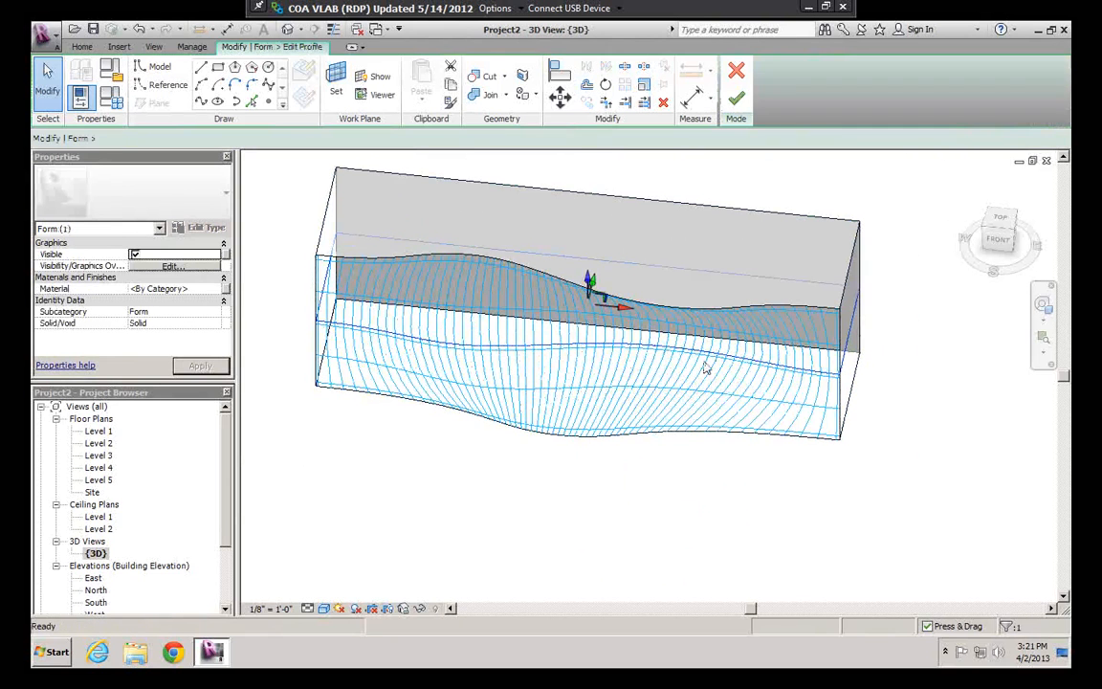
click(694, 357)
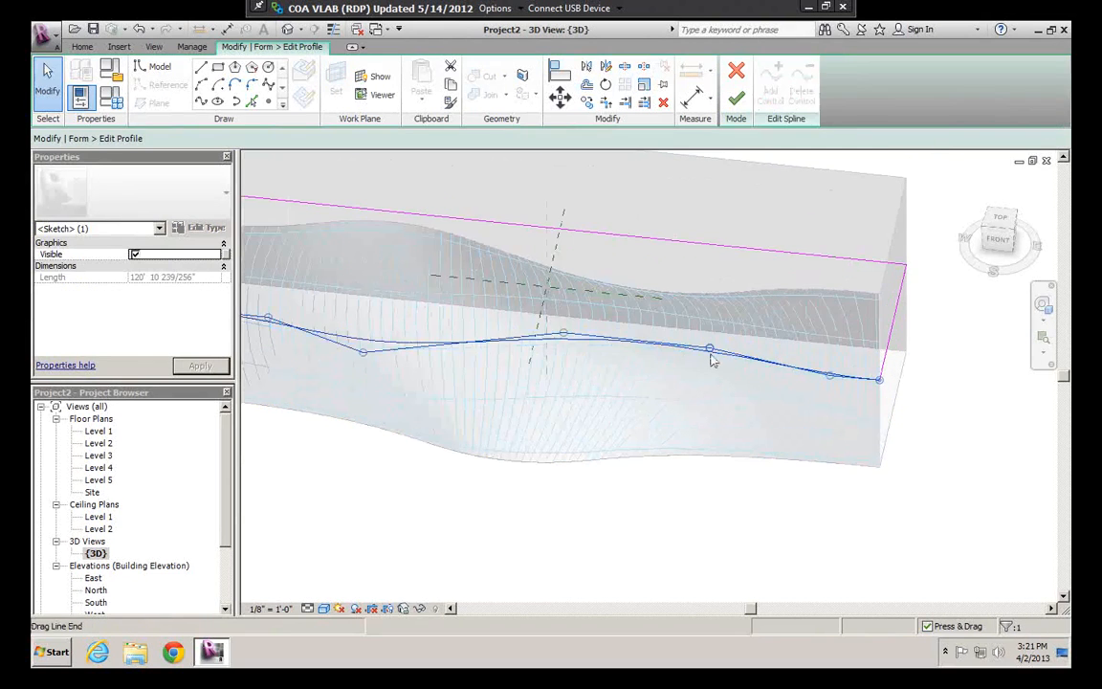
scroll(708, 354, up, 2)
double_click(98, 455)
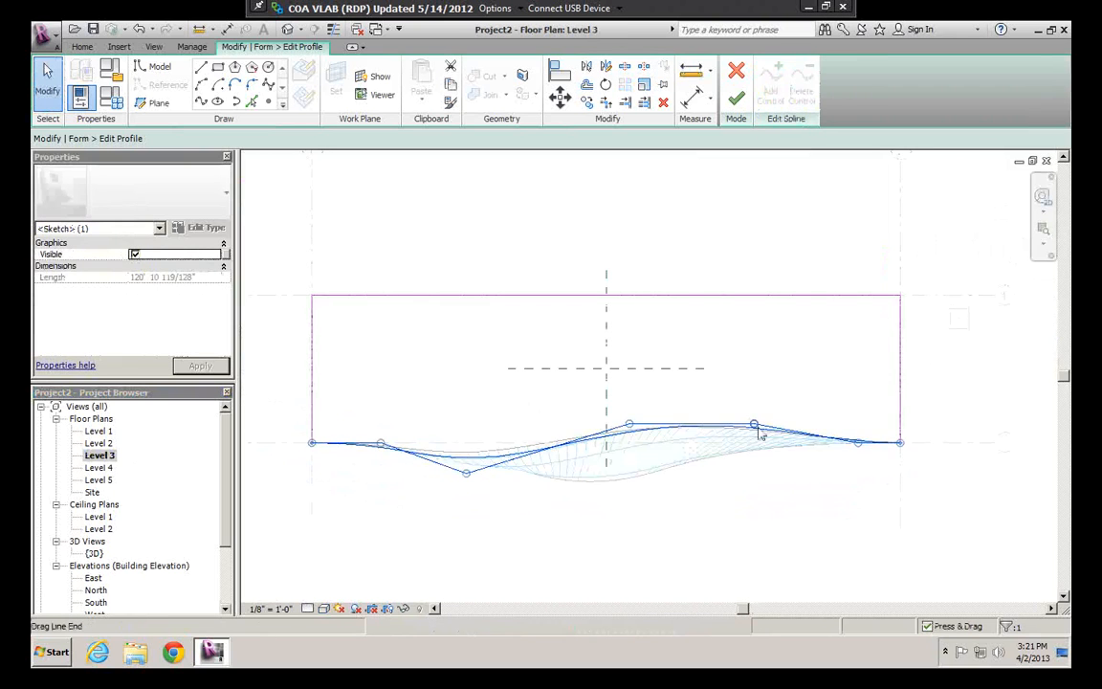
drag(756, 425, 655, 498)
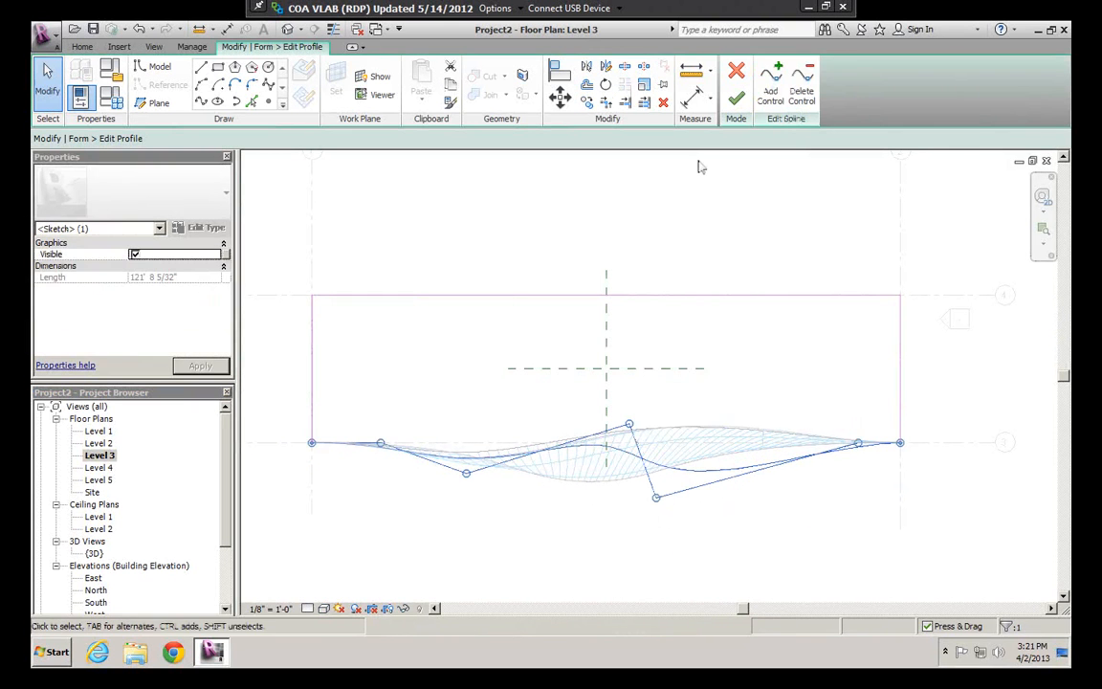
click(736, 102)
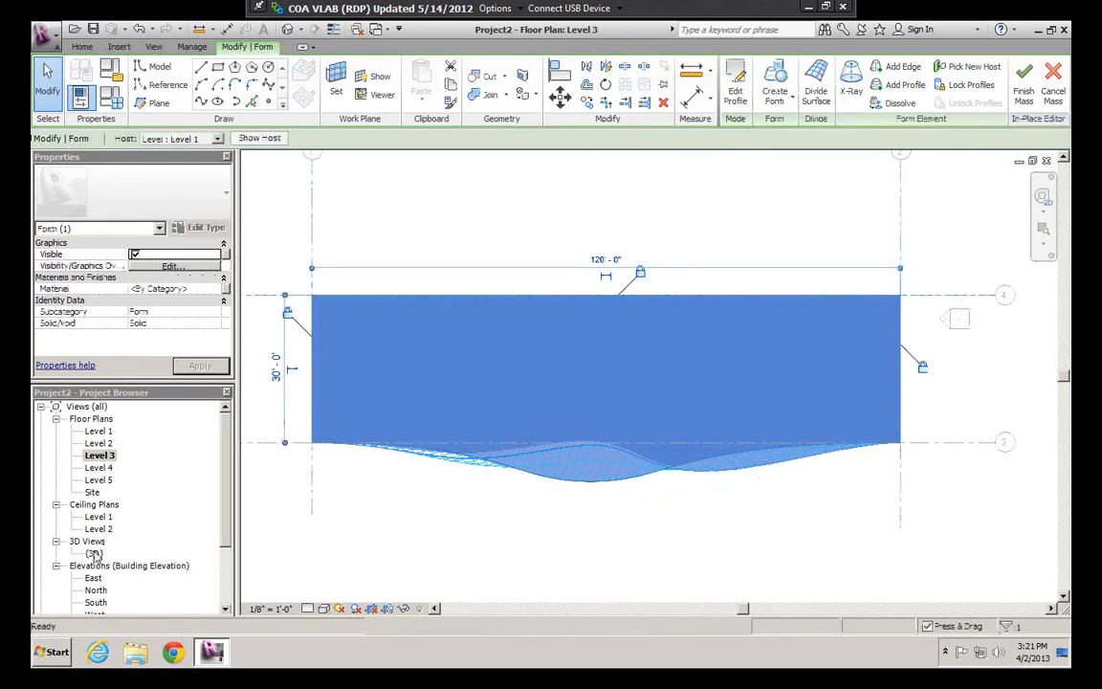
Return to the 3D view, examine the reshaped divided front surface, and finish the in-place mass
double_click(94, 553)
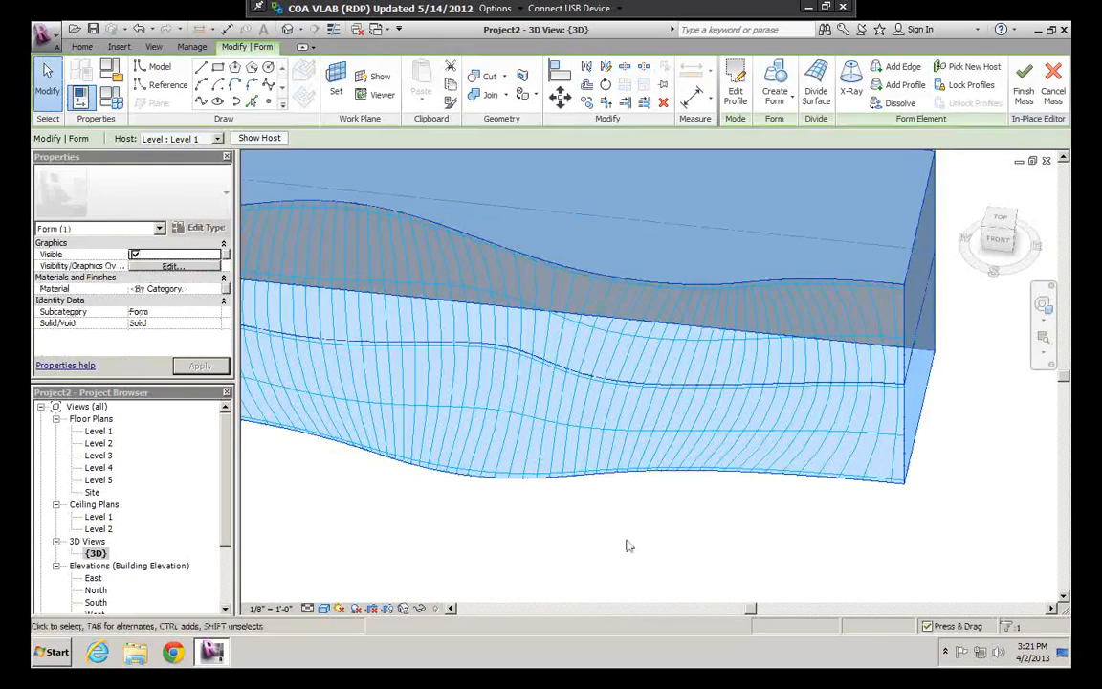
click(627, 547)
shift+middle_drag(579, 378, 602, 330)
scroll(601, 330, down, 3)
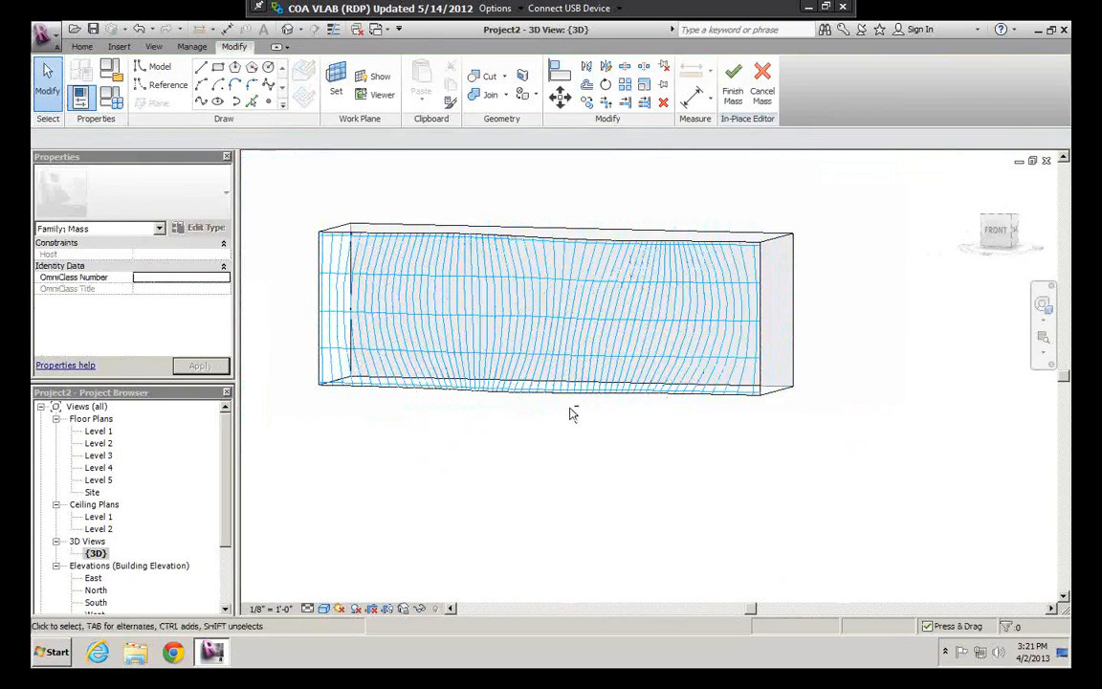
shift+middle_drag(571, 413, 578, 492)
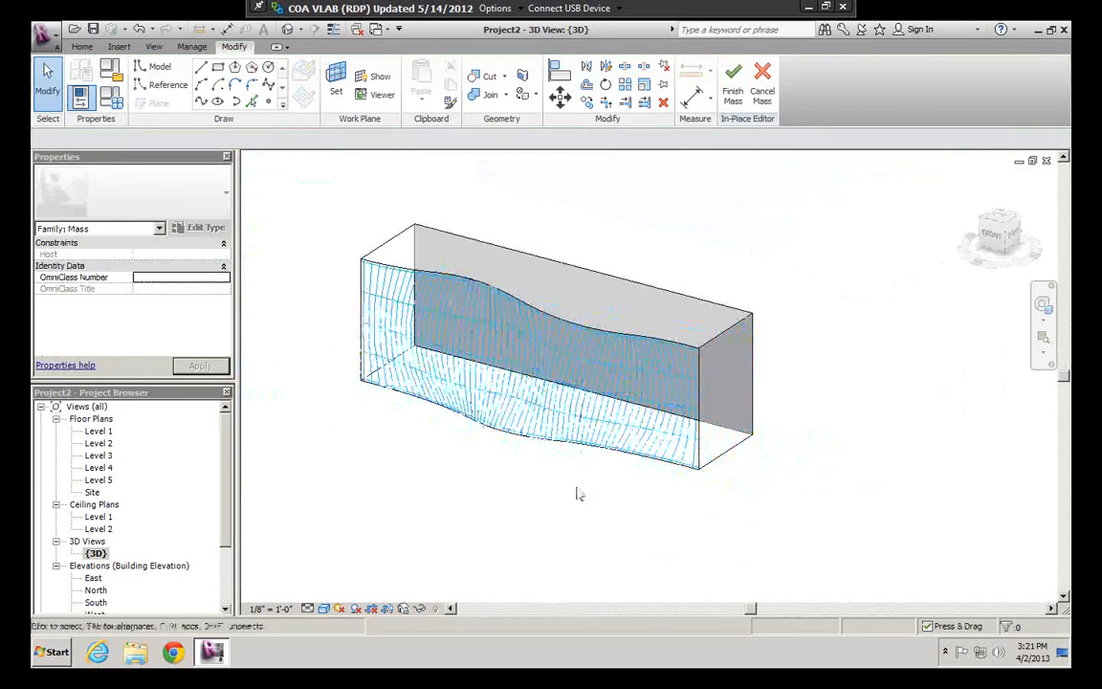
click(733, 81)
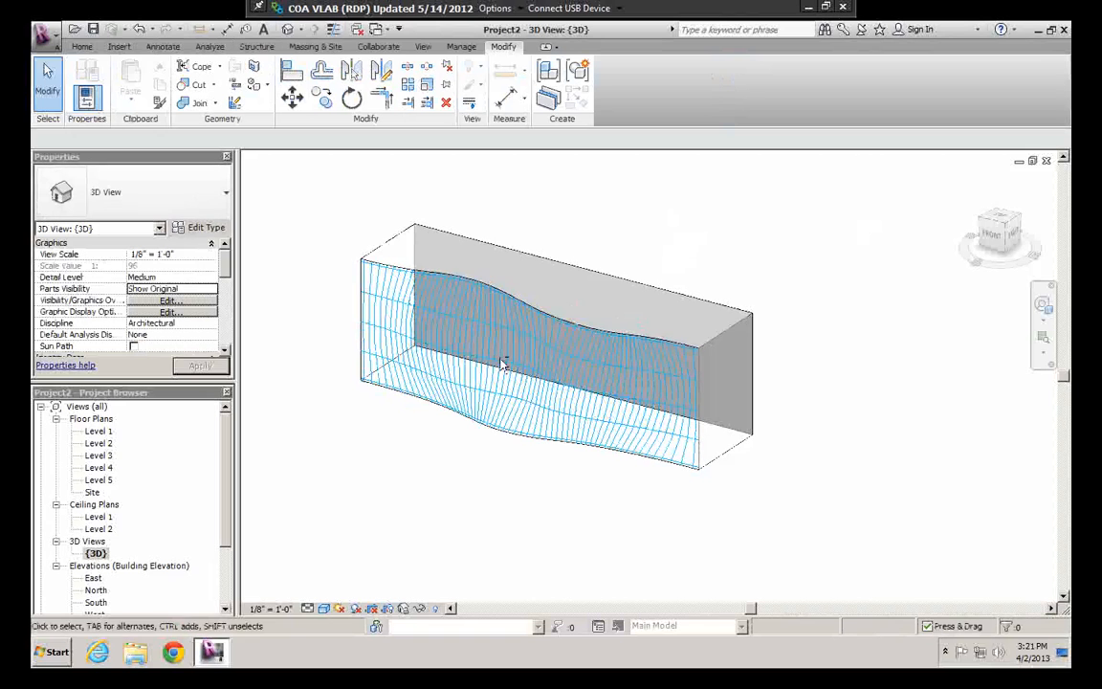
shift+middle_drag(504, 361, 315, 301)
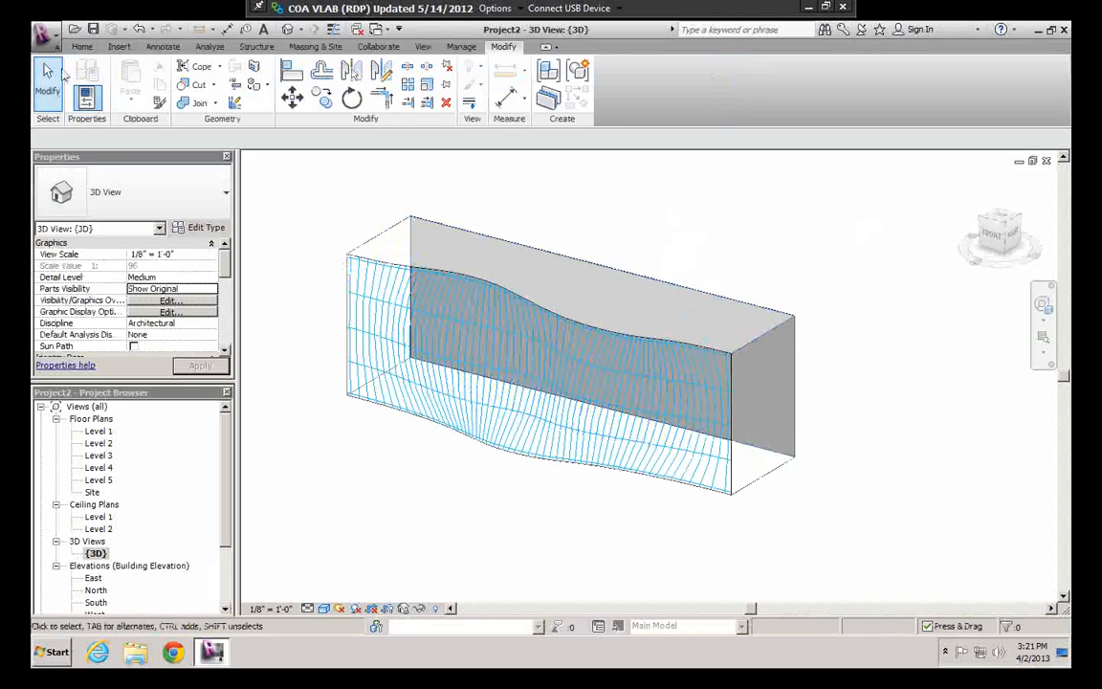
Create a new family from the Curtain Panel Pattern Based.rft template
click(44, 36)
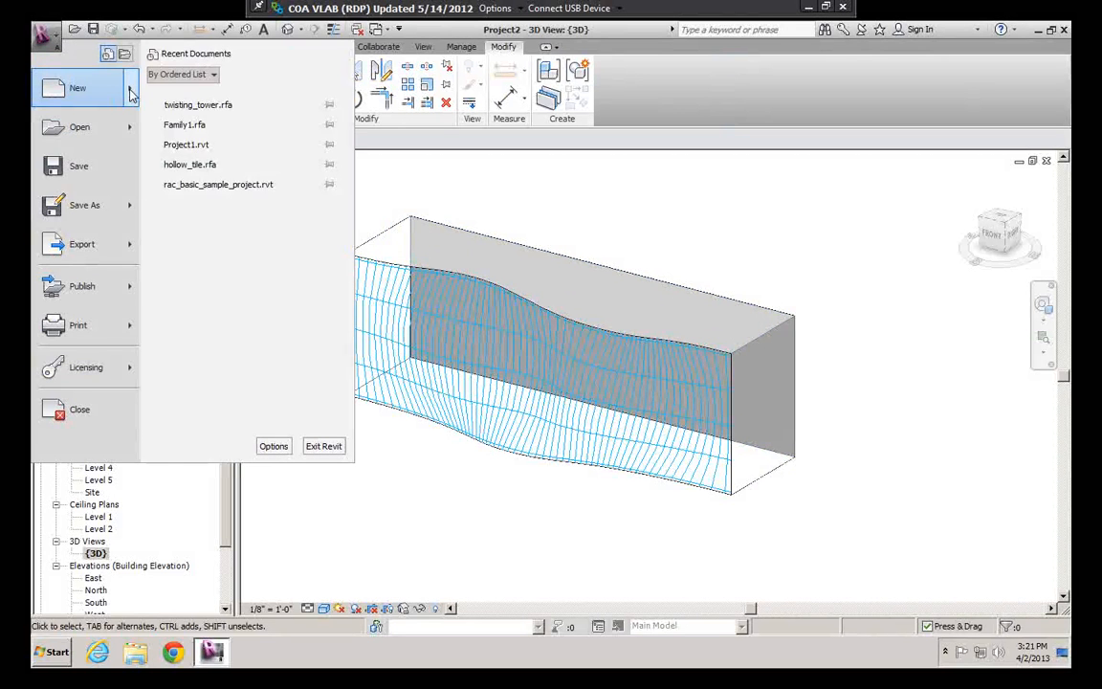
mouse_move(131, 93)
click(214, 145)
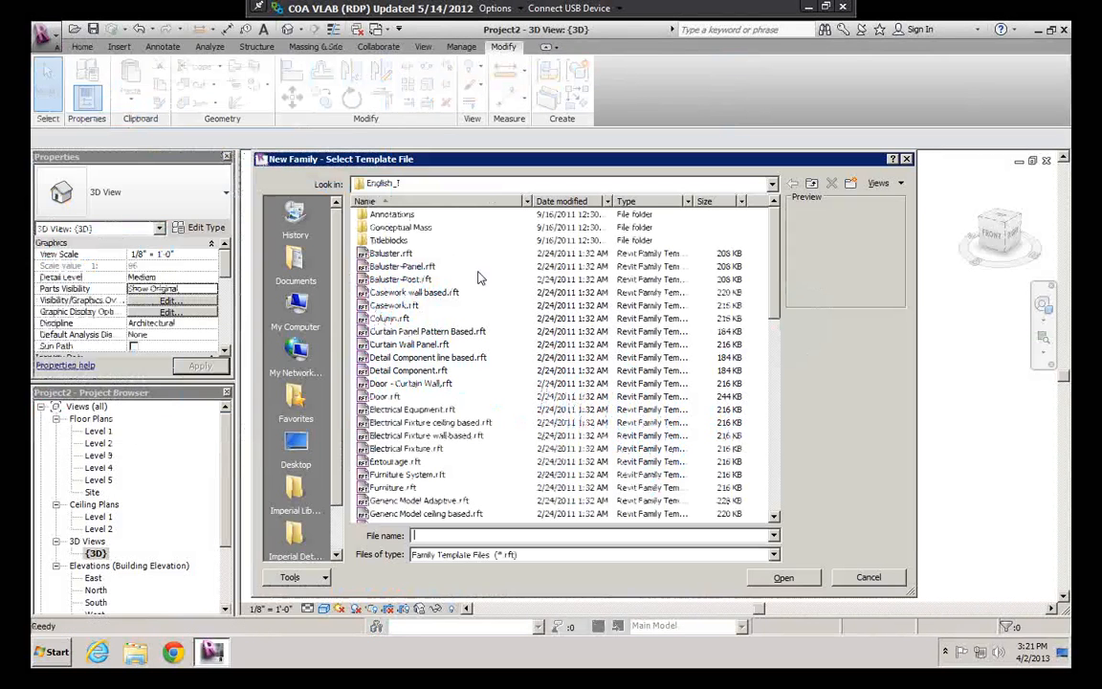
click(473, 332)
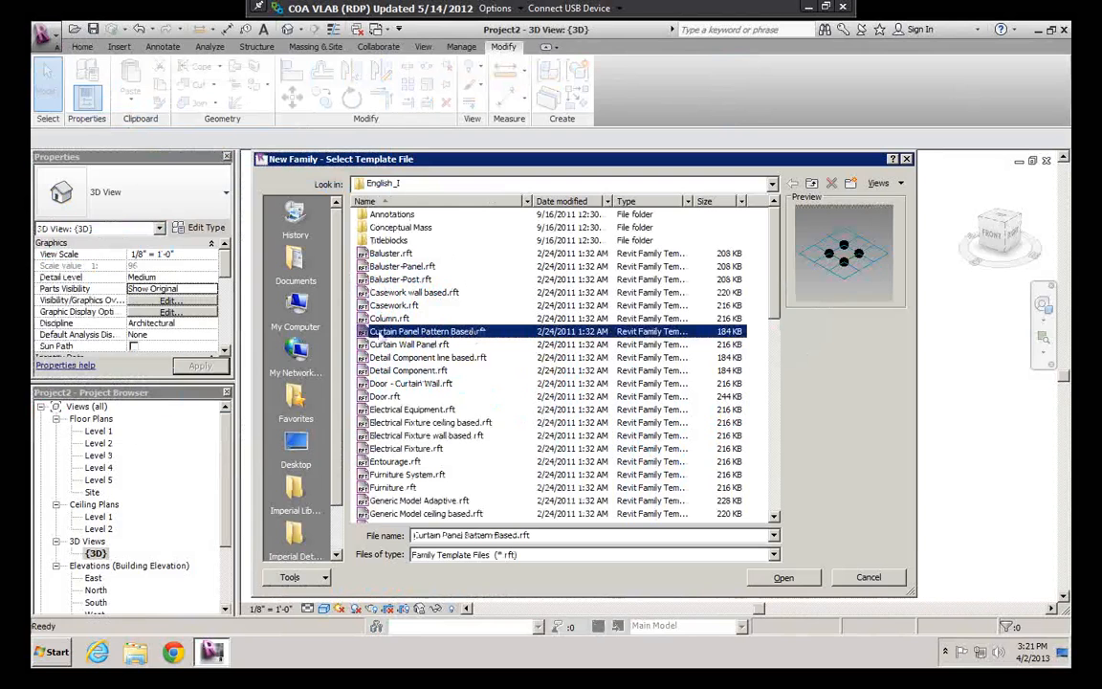
click(780, 580)
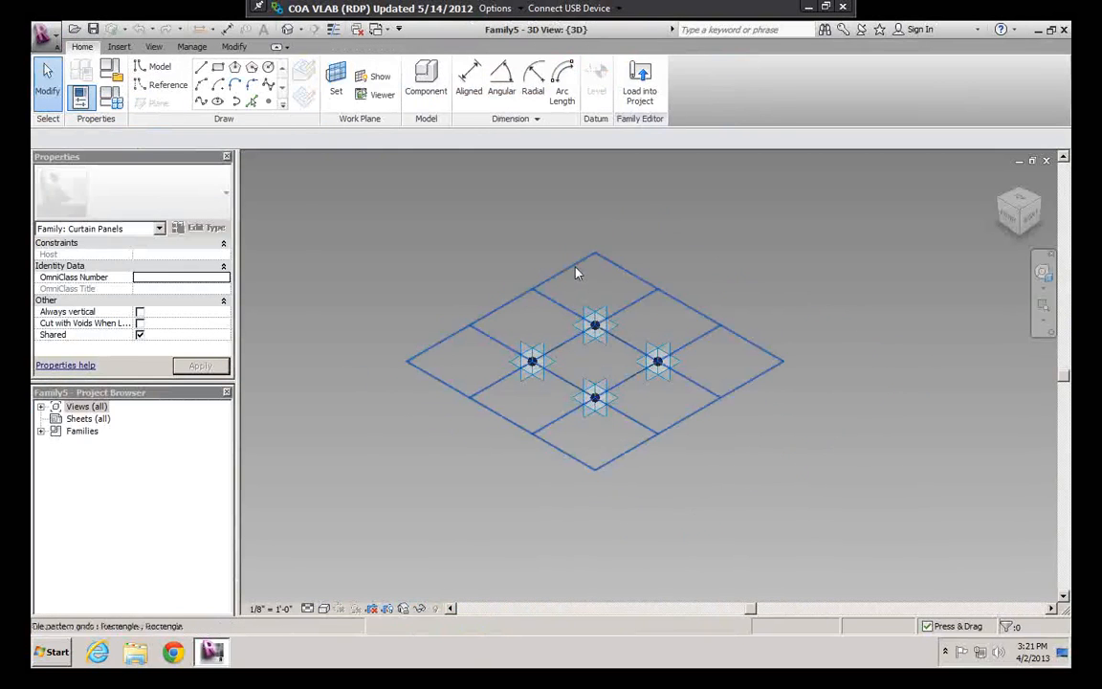
Change the tile pattern grid from Rectangle to the 1/2 Step pattern and deselect it
click(577, 265)
middle_drag(667, 312, 573, 286)
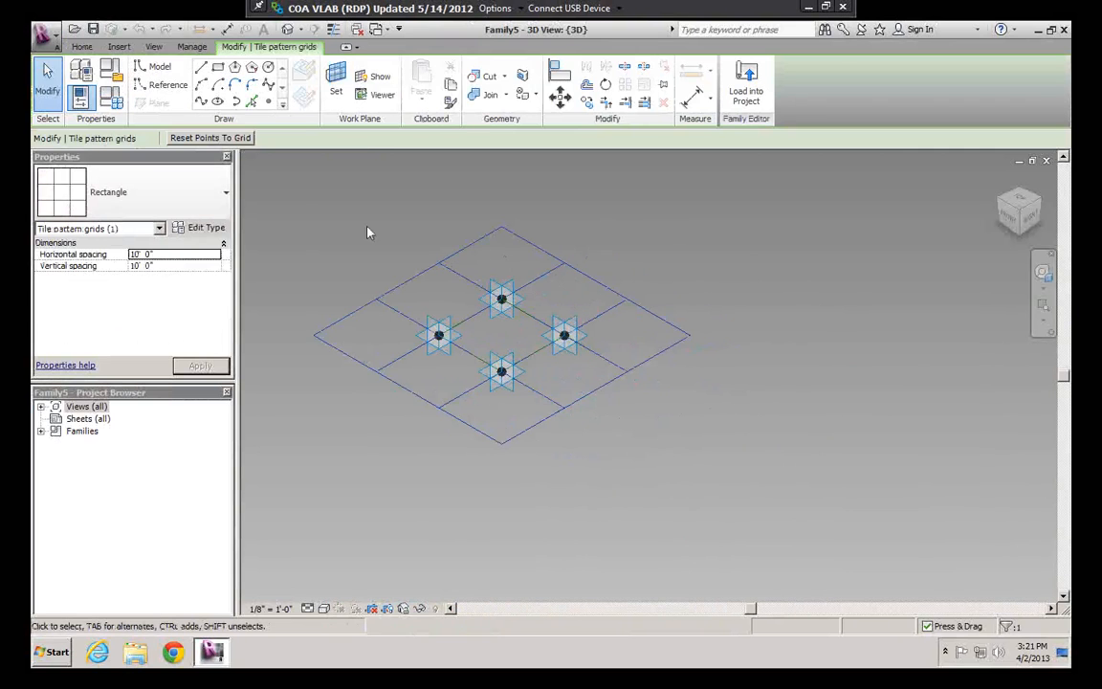
click(191, 210)
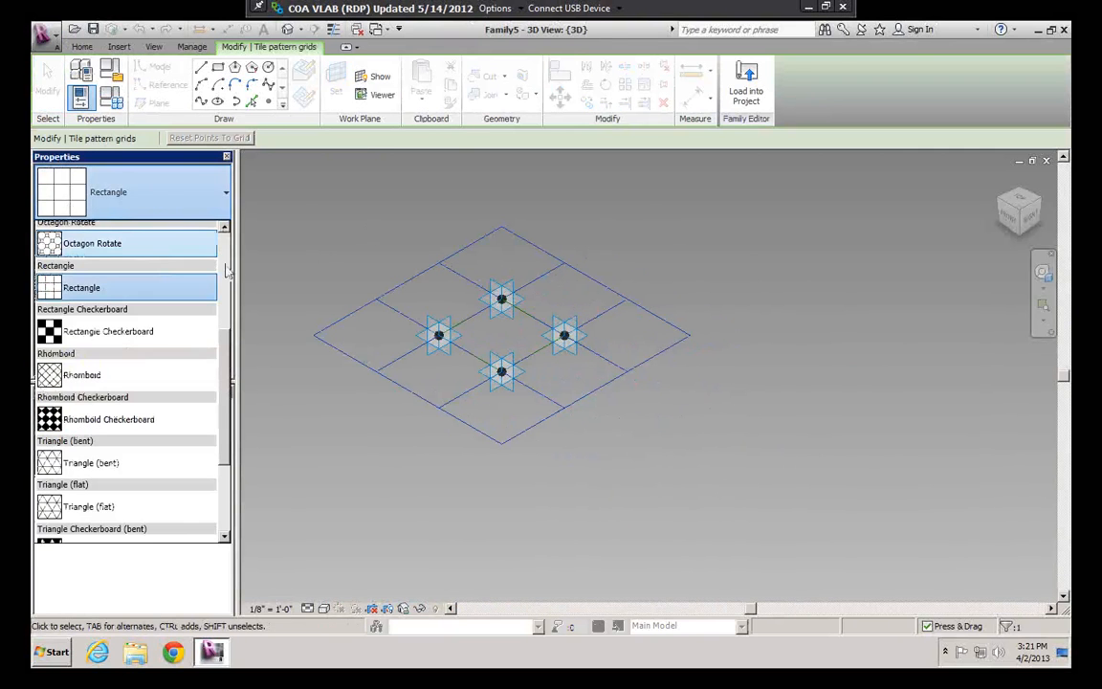
scroll(222, 268, up, 3)
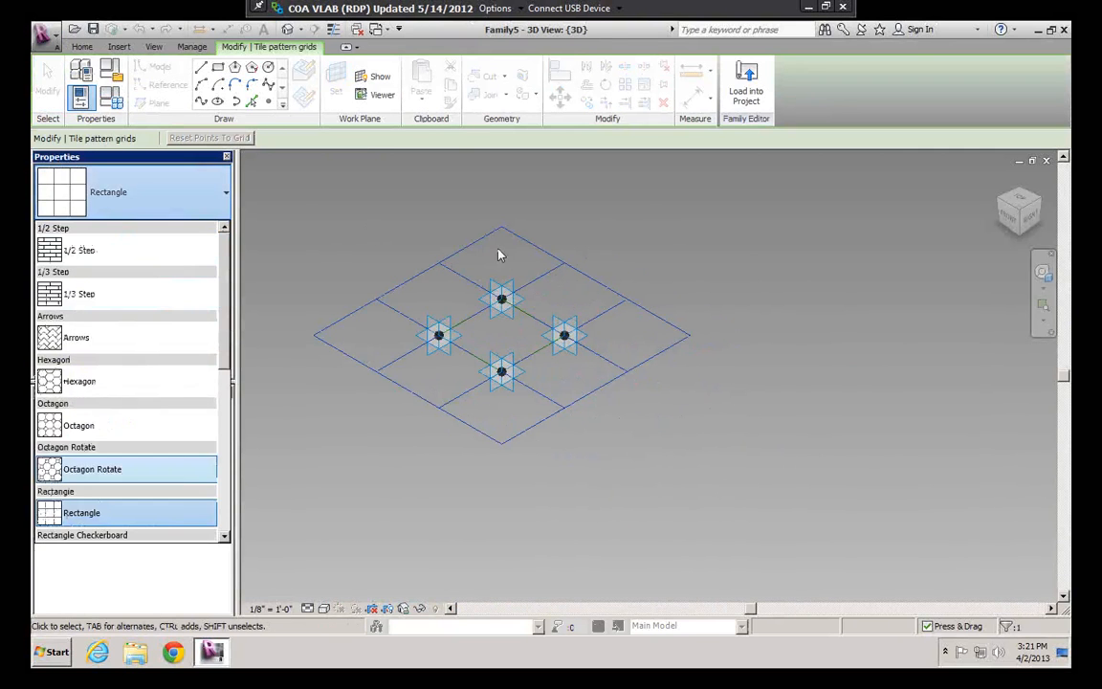
click(498, 248)
click(506, 234)
click(507, 229)
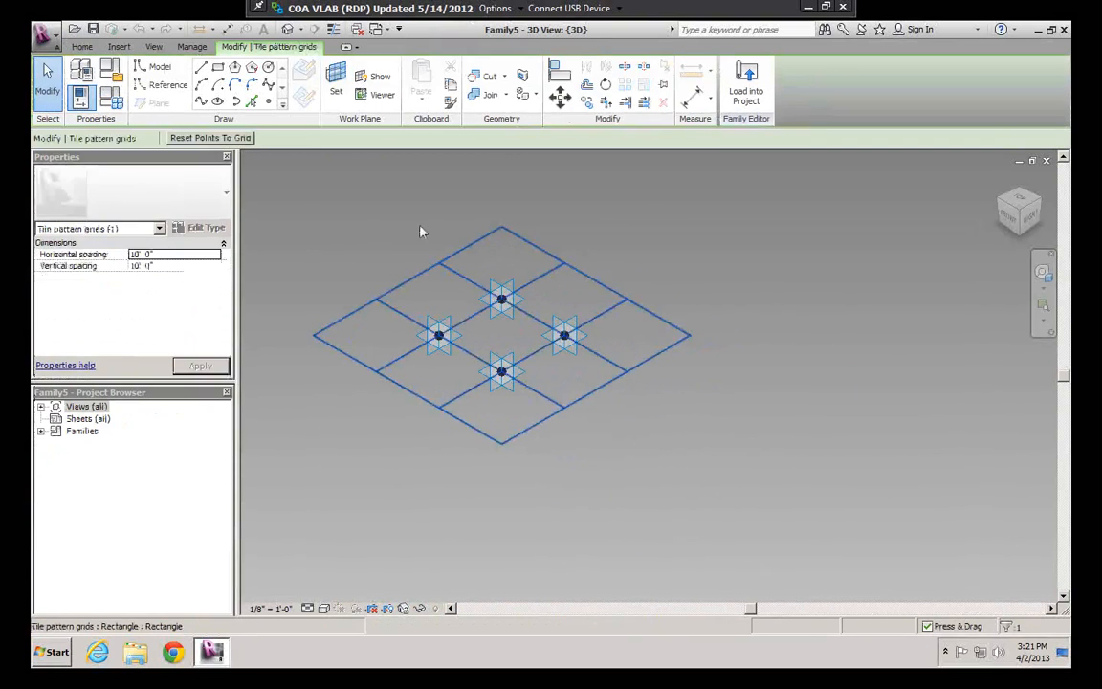
click(143, 191)
scroll(124, 334, up, 3)
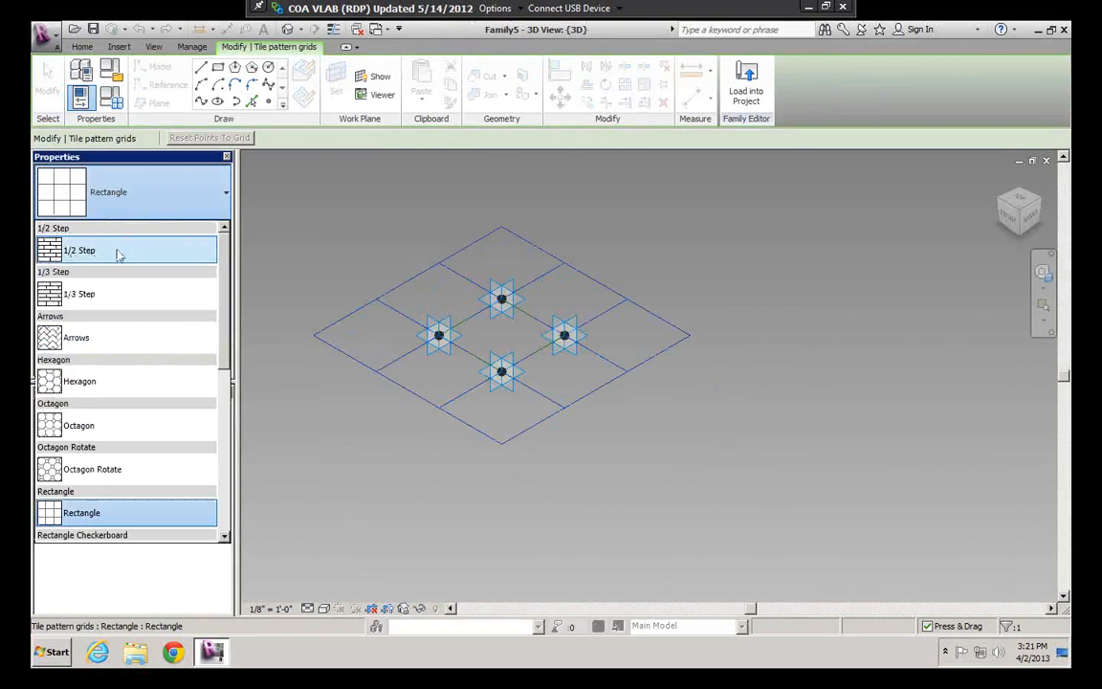
click(76, 250)
click(516, 320)
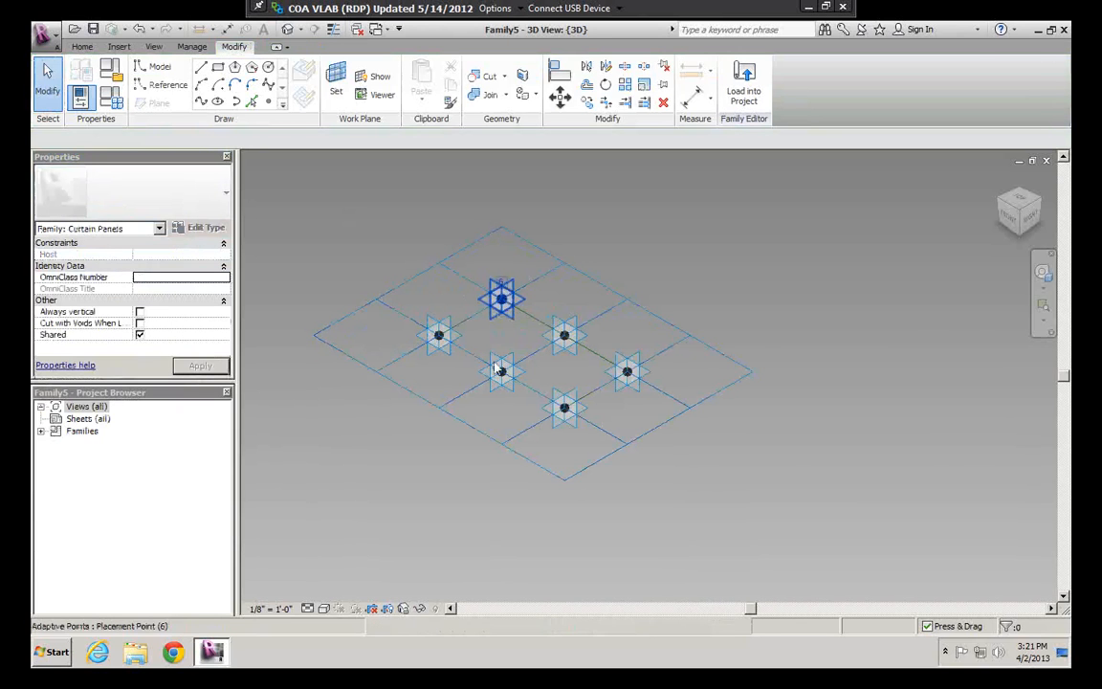
Place a point element at adaptive placement point 2, using that point's horizontal reference plane as the work plane
scroll(498, 370, up, 4)
scroll(568, 323, down, 3)
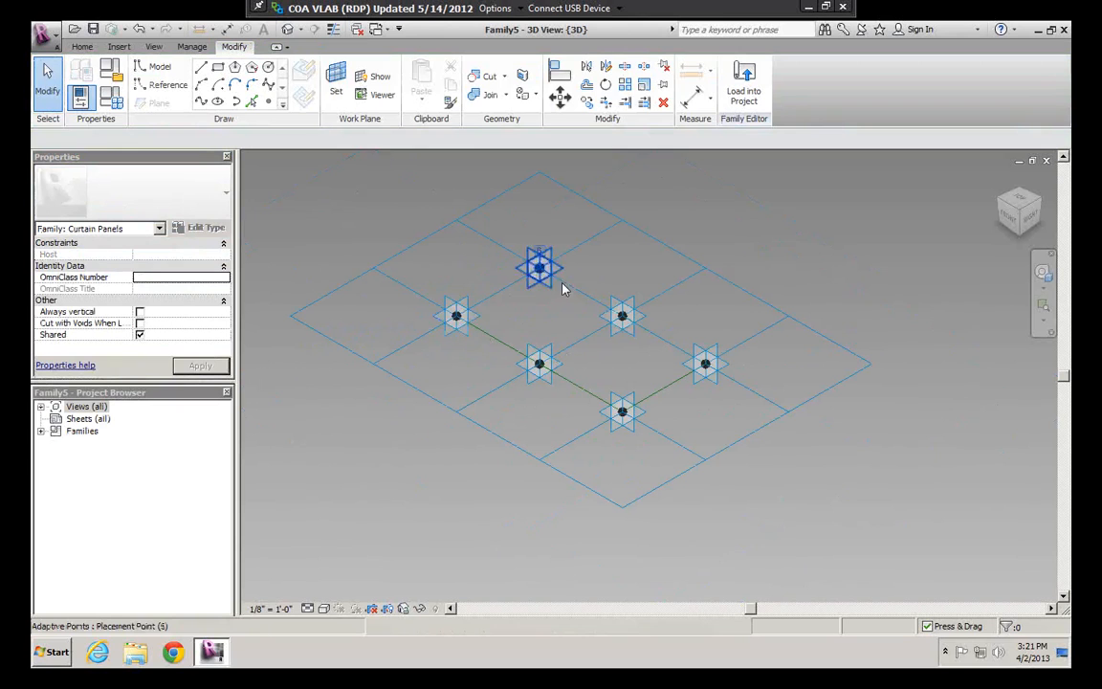
scroll(587, 314, up, 3)
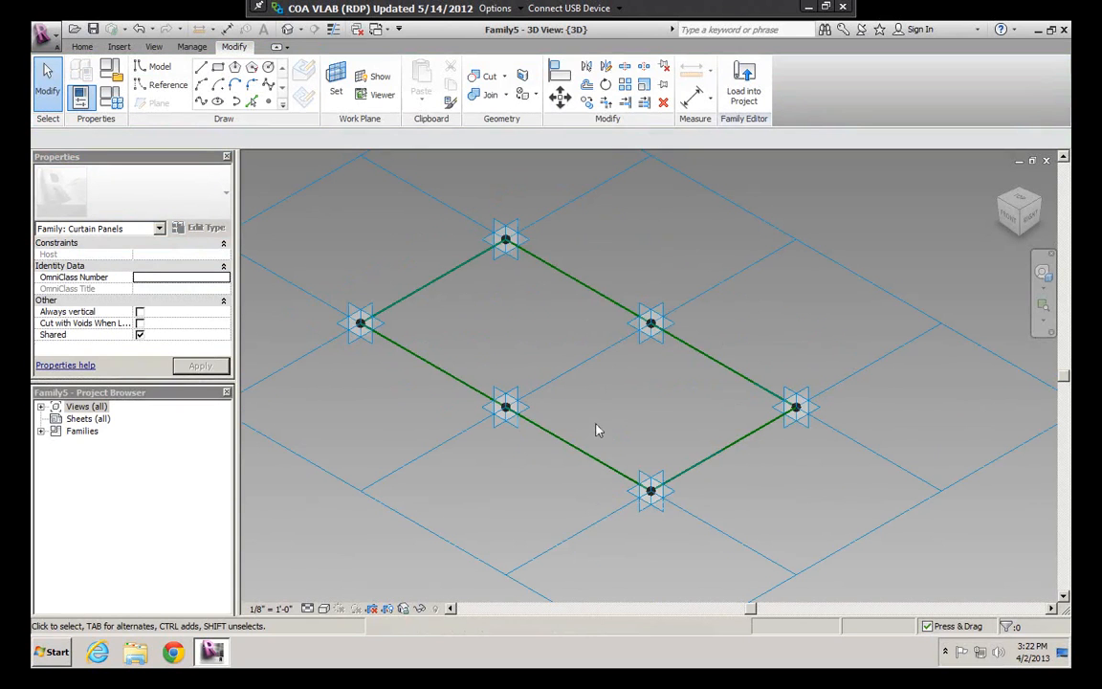
middle_drag(403, 283, 411, 309)
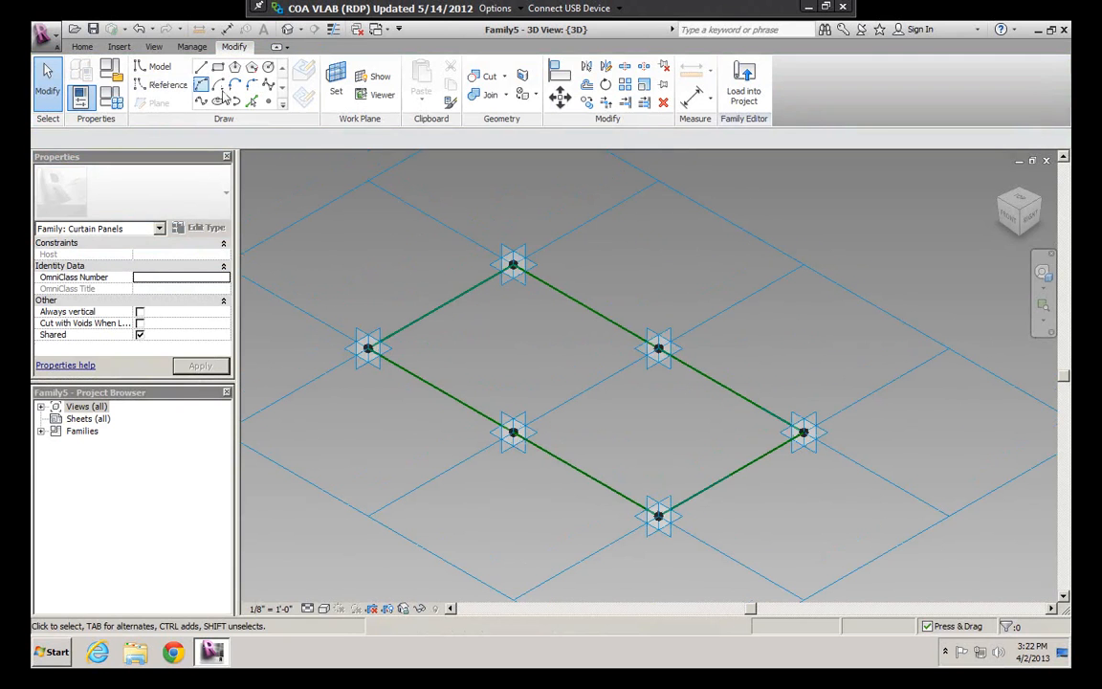
click(269, 101)
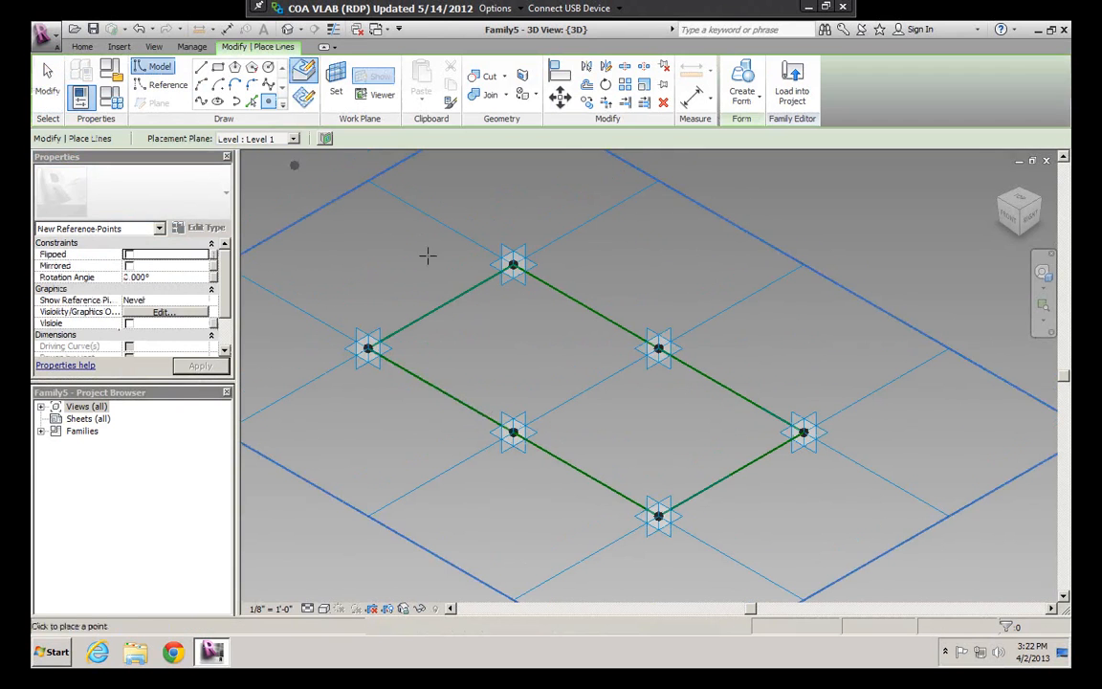
scroll(509, 362, down, 1)
scroll(493, 383, up, 2)
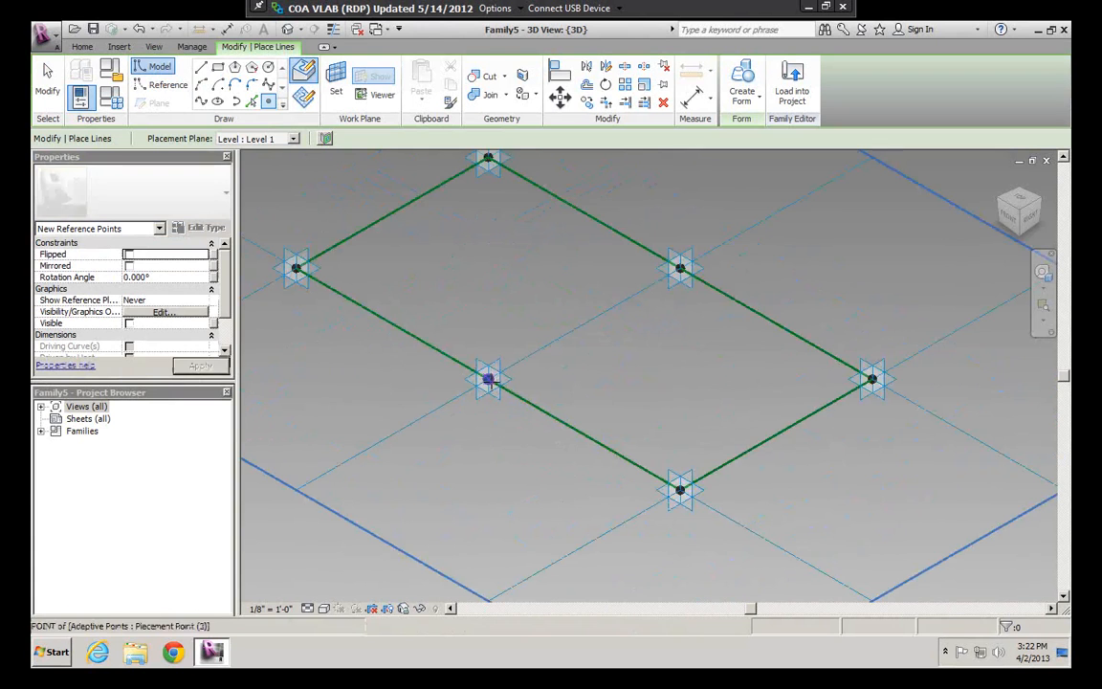
scroll(488, 380, up, 1)
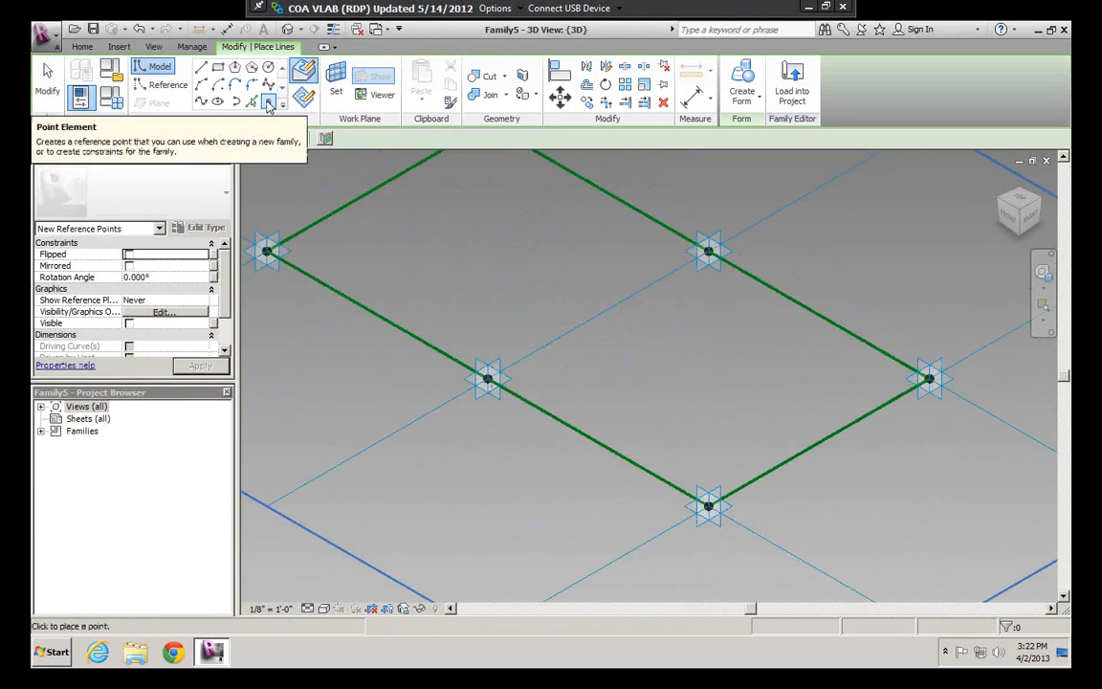
click(268, 103)
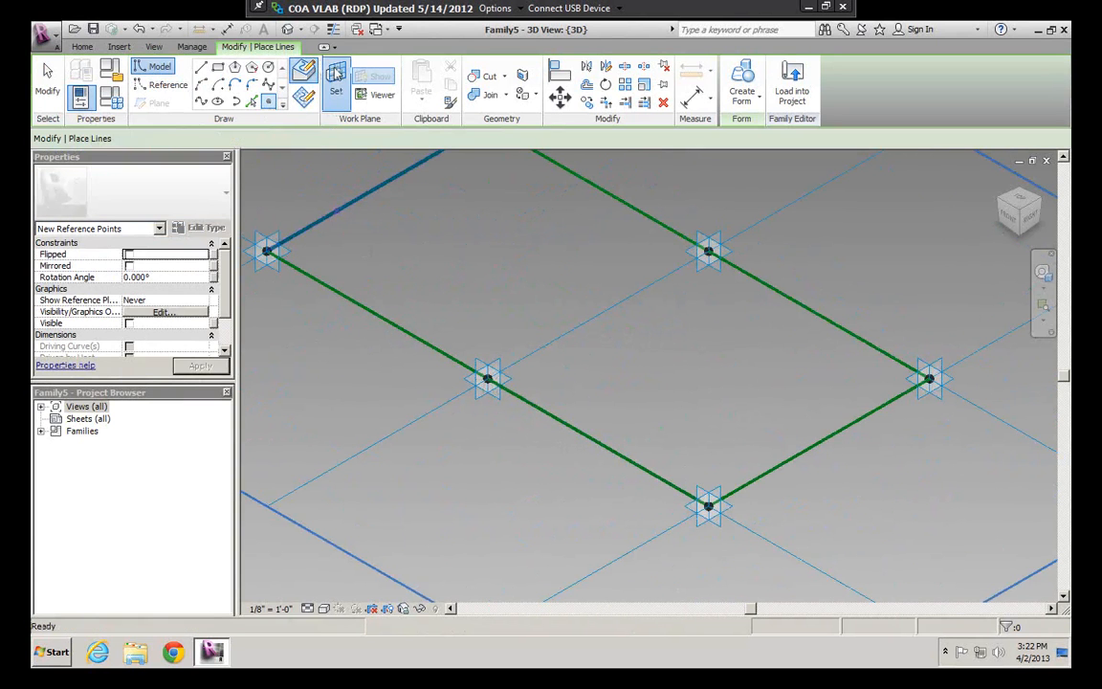
key(Escape)
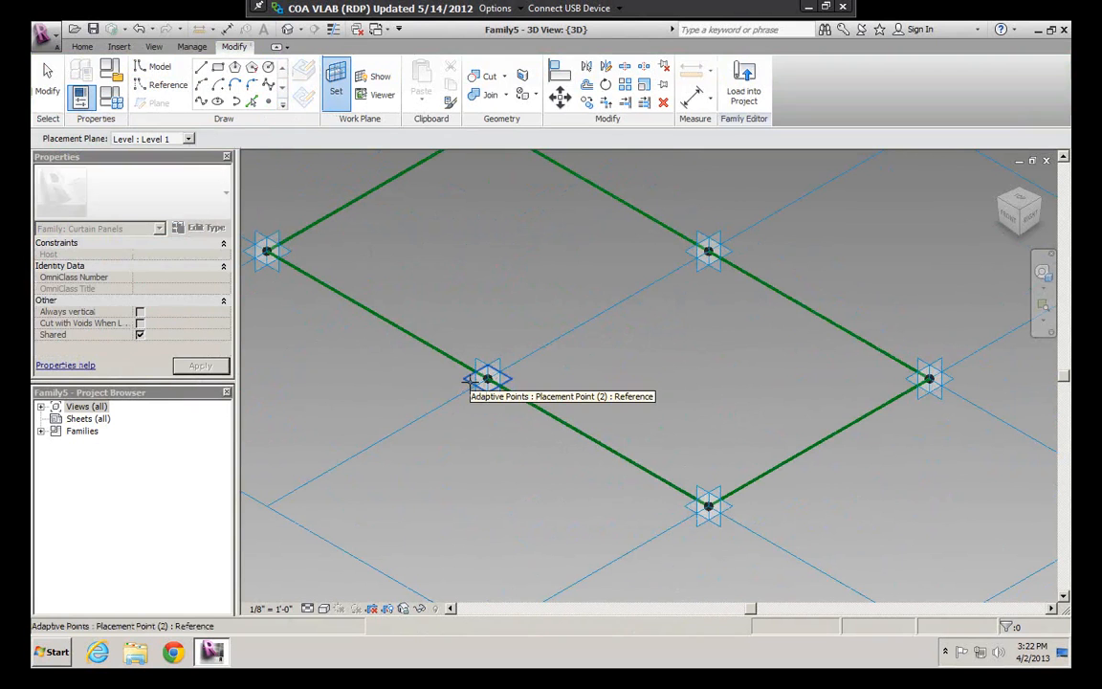
click(470, 381)
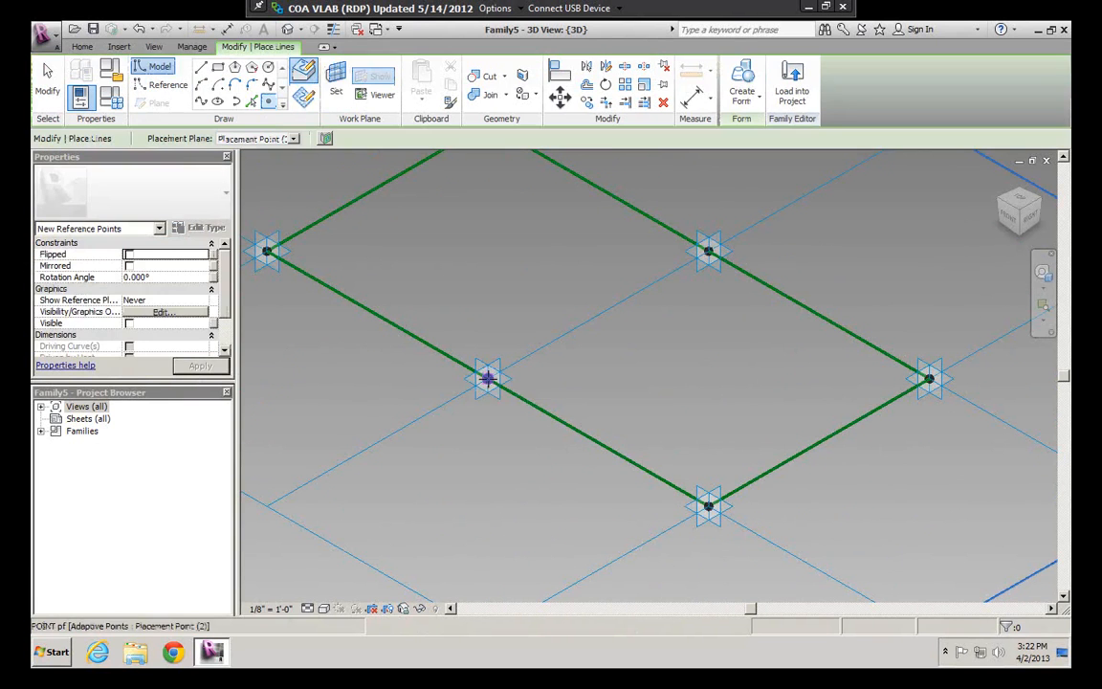
Set the work plane to the placement point across the panel from point 2 and end the point placement
click(336, 81)
click(693, 261)
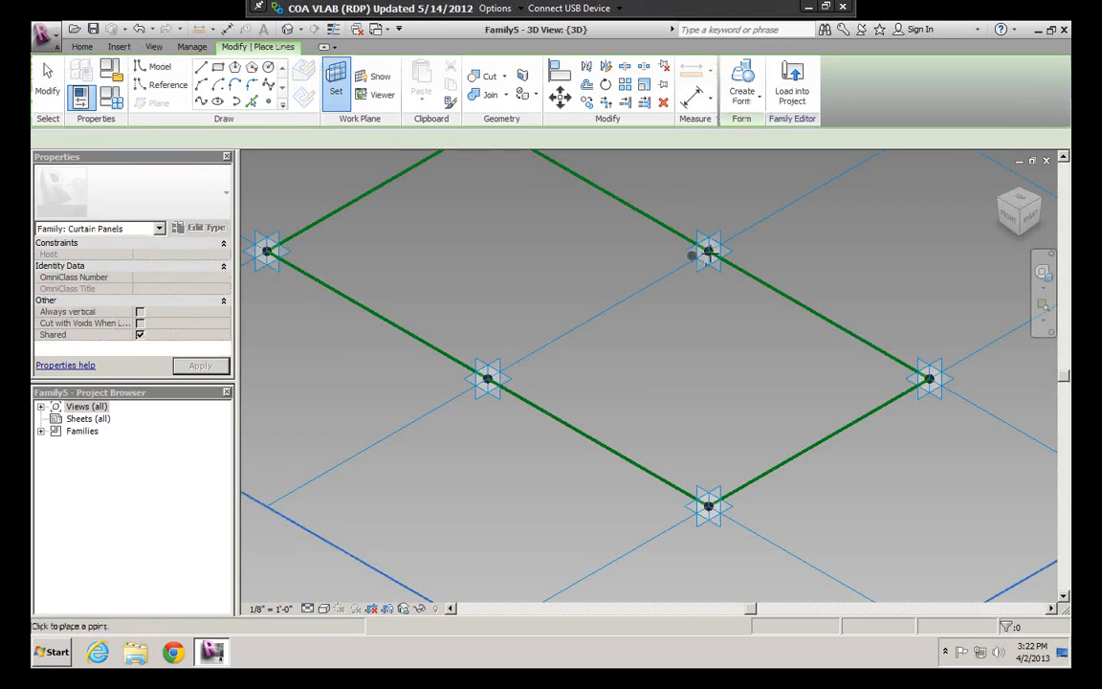
key(Escape)
key(Escape)
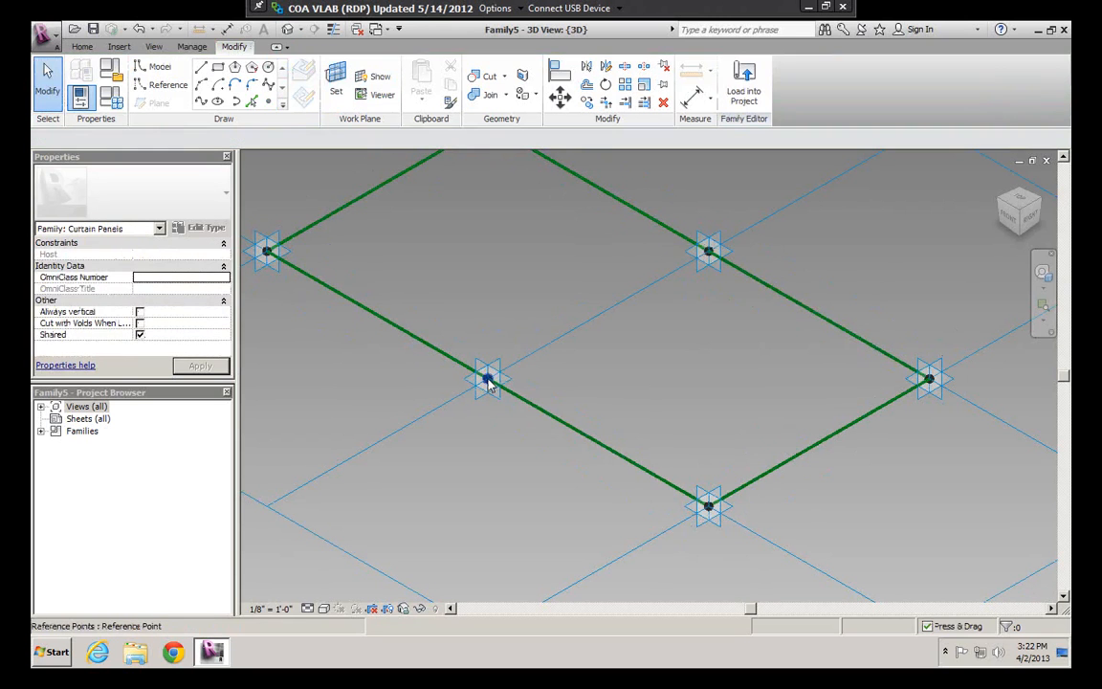
Select the reference point hosted on placement point 2 and move it straight up above the tile grid
key(Tab)
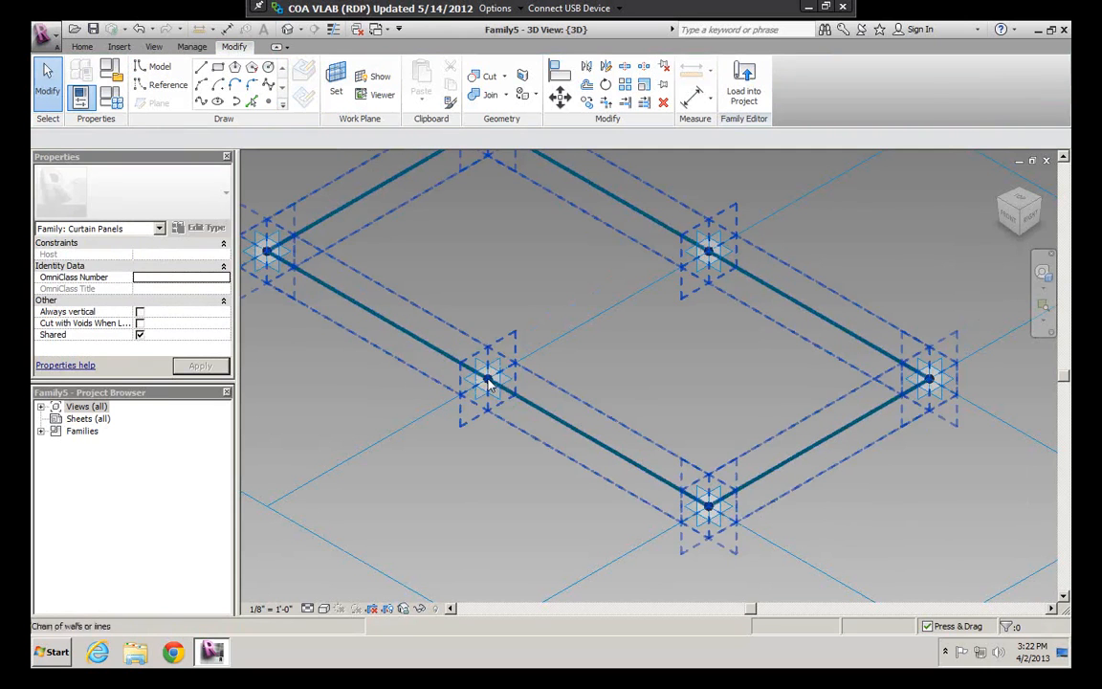
key(Tab)
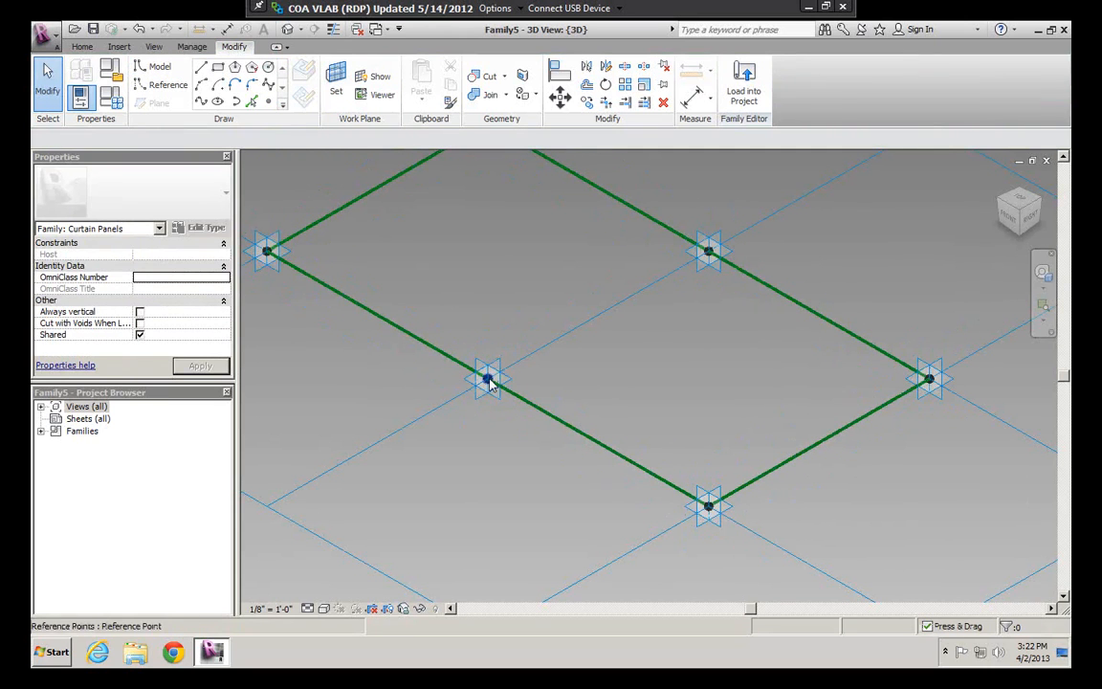
click(488, 382)
scroll(229, 323, down, 3)
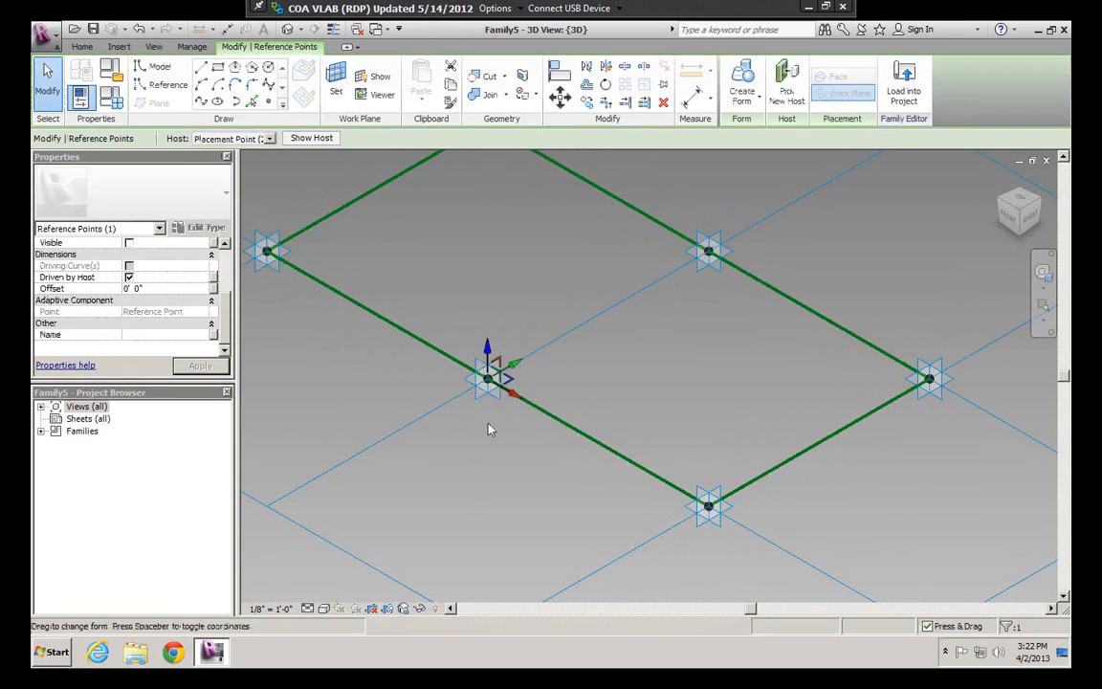
drag(487, 344, 488, 258)
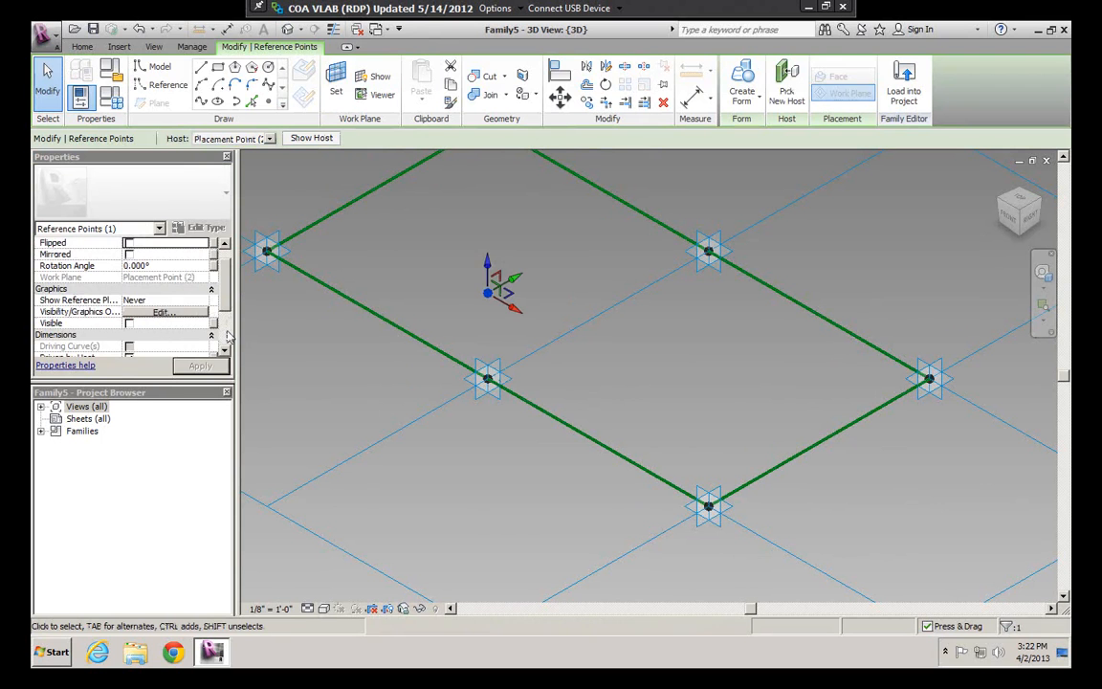
Check the Offset property of the raised reference point hosted on placement point 2 and clear the selection
scroll(143, 316, down, 3)
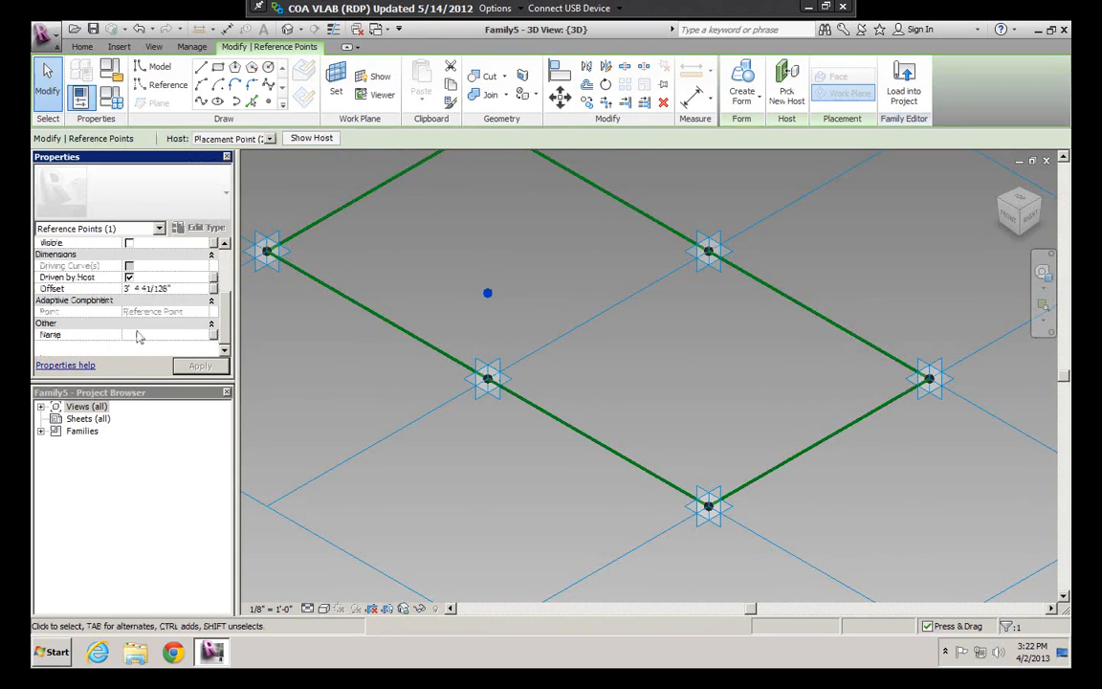
click(824, 9)
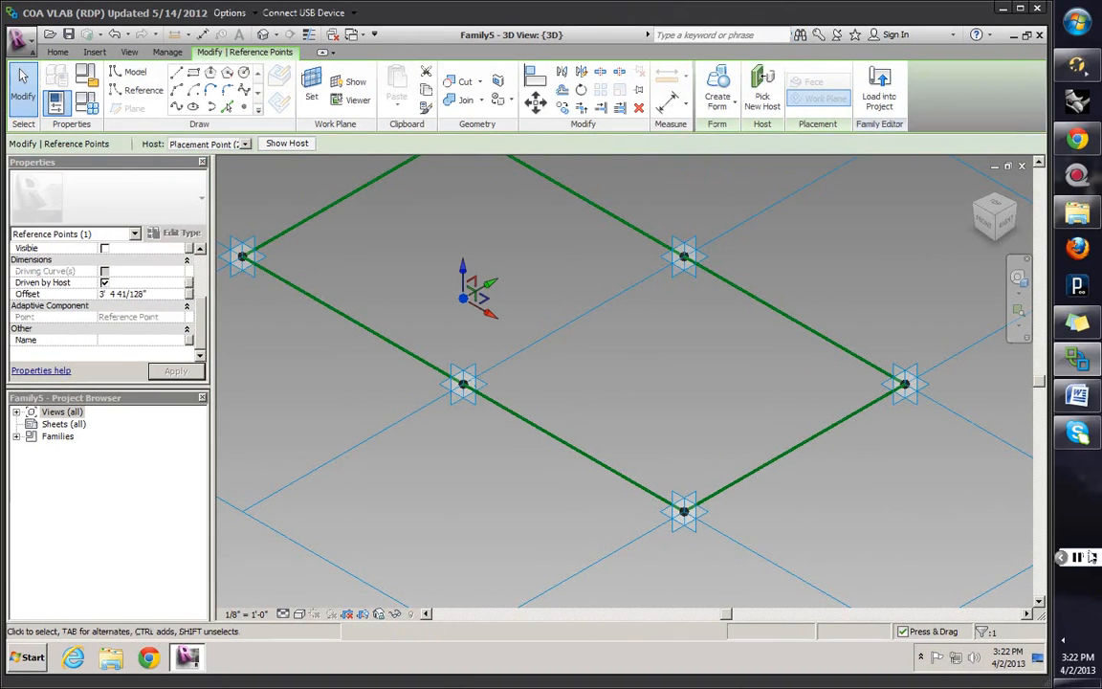
double_click(995, 14)
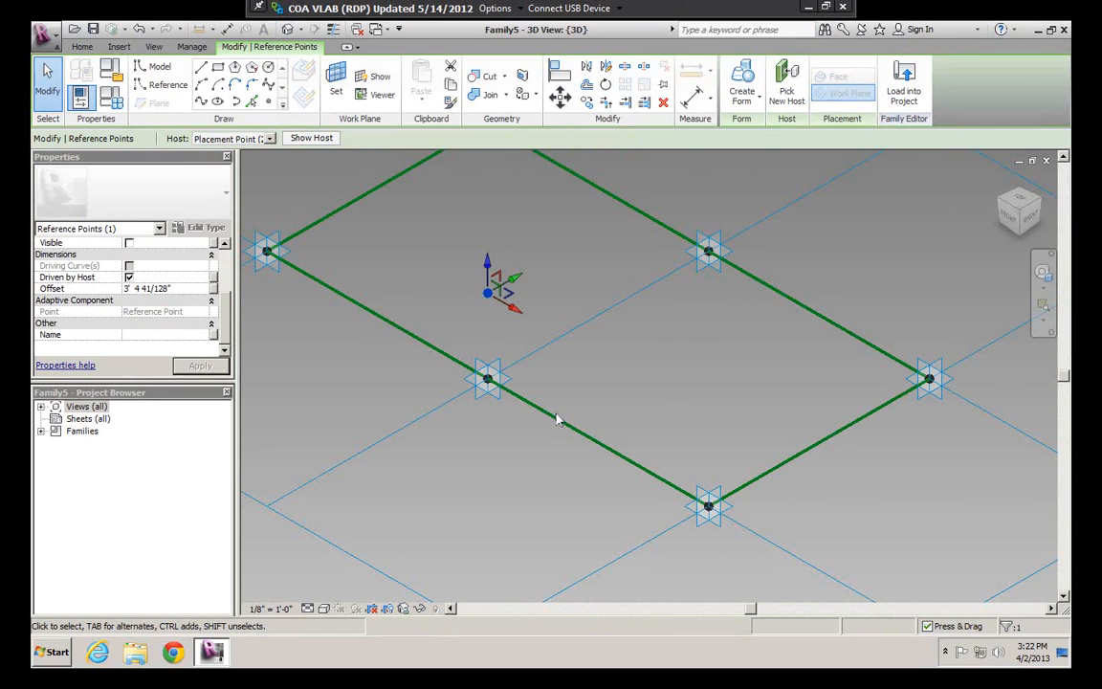
click(558, 400)
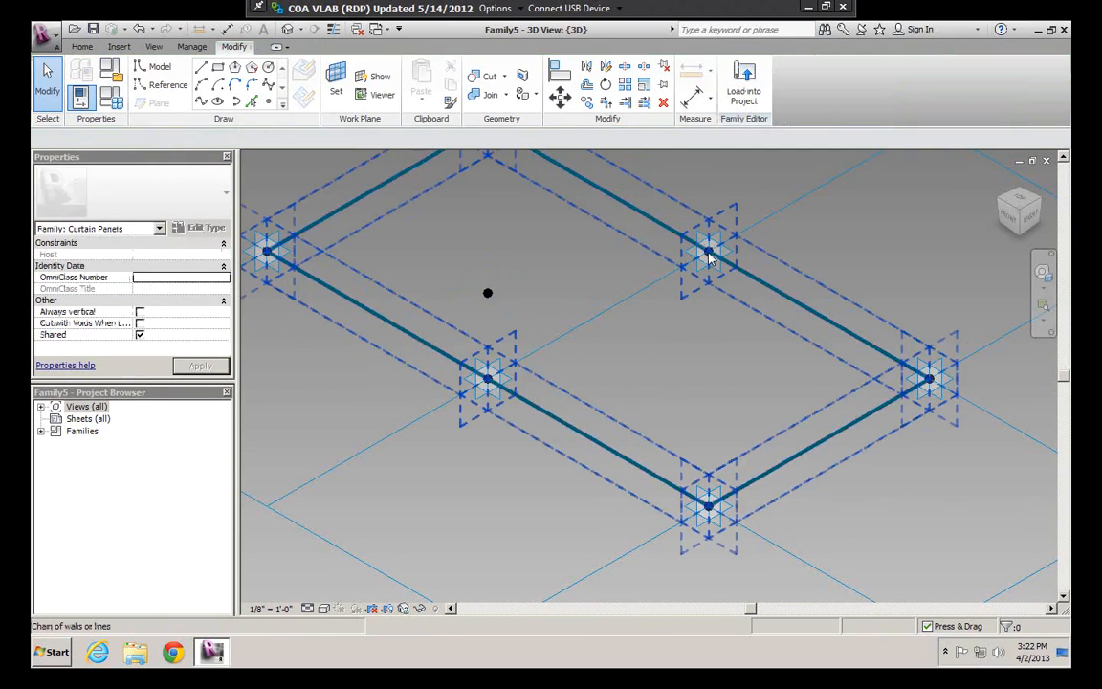
Try to pick the reference point hosted on placement point 5 from the overlapping elements and release the selection
key(Tab)
key(Tab)
key(Tab)
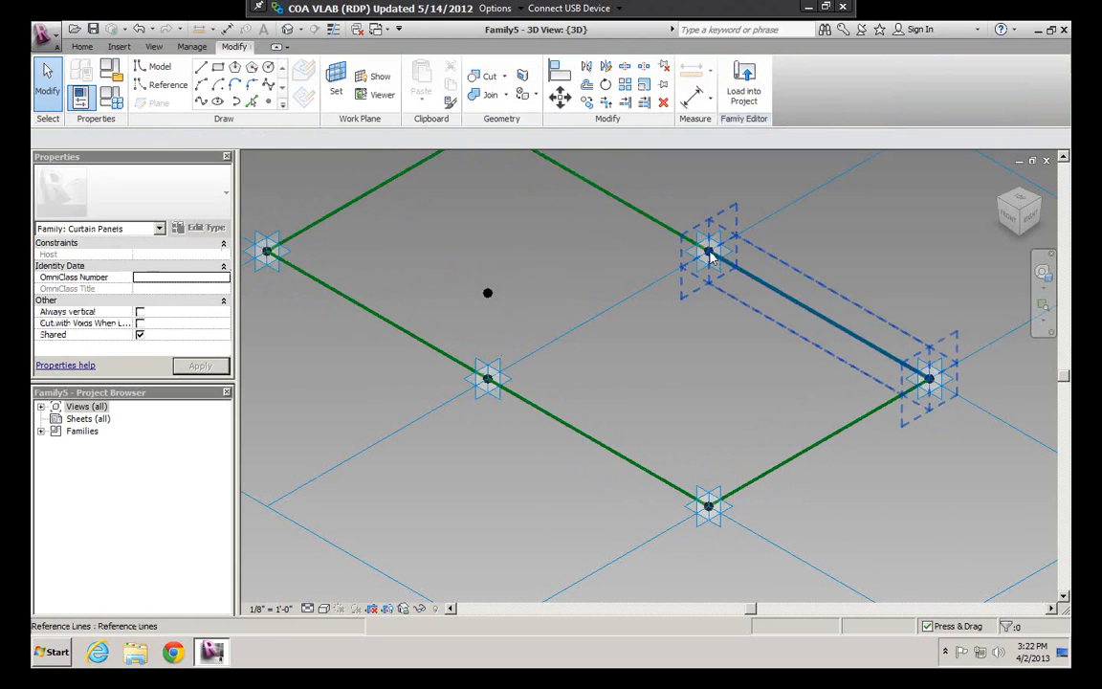
click(709, 255)
key(Escape)
middle_drag(776, 249, 751, 285)
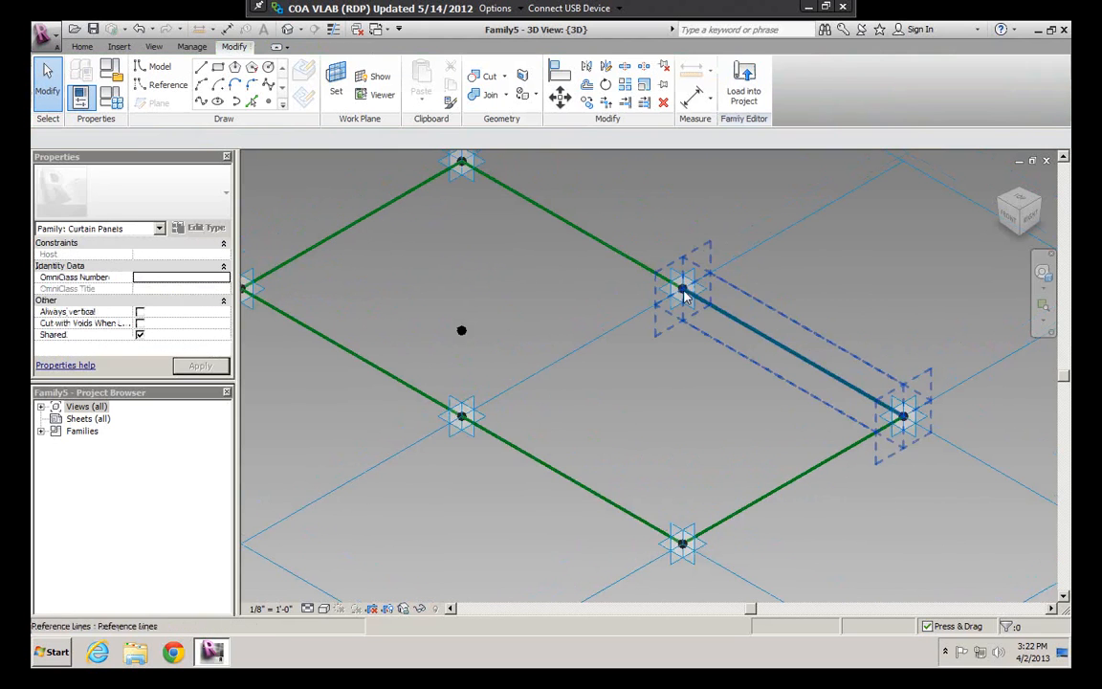
key(Tab)
click(683, 287)
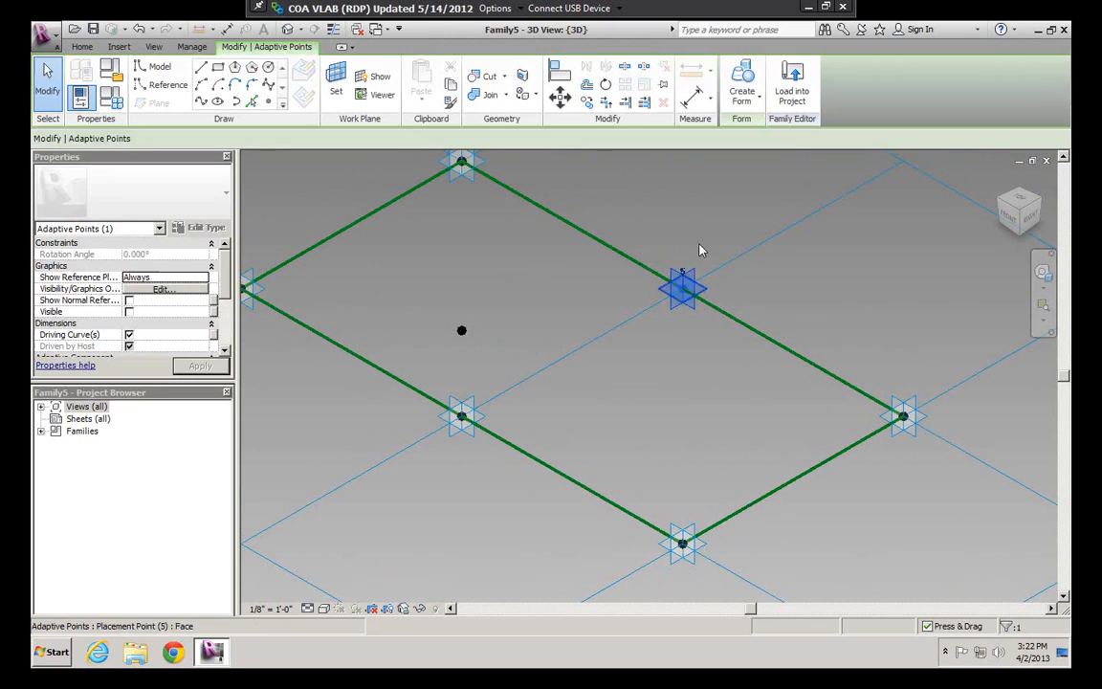
key(Escape)
Try to isolate the hosted point at placement point 5 in a close view, selecting the line-hosted reference point and deselecting it
key(Tab)
key(Tab)
key(Tab)
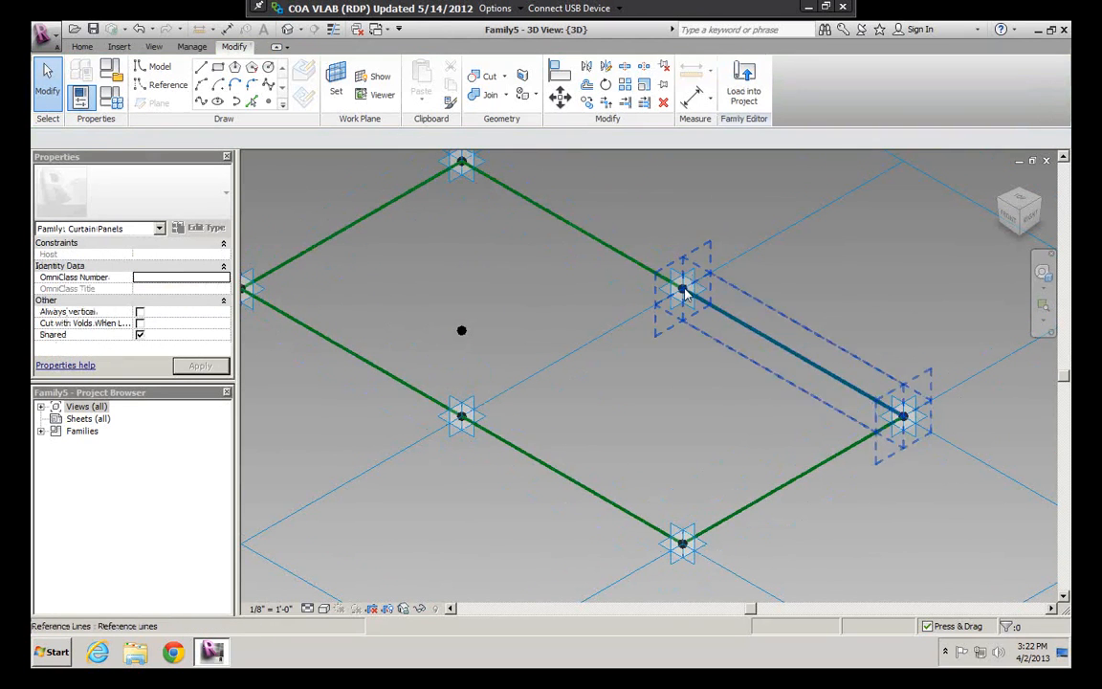
key(Tab)
key(Tab)
key(Tab)
key(Tab)
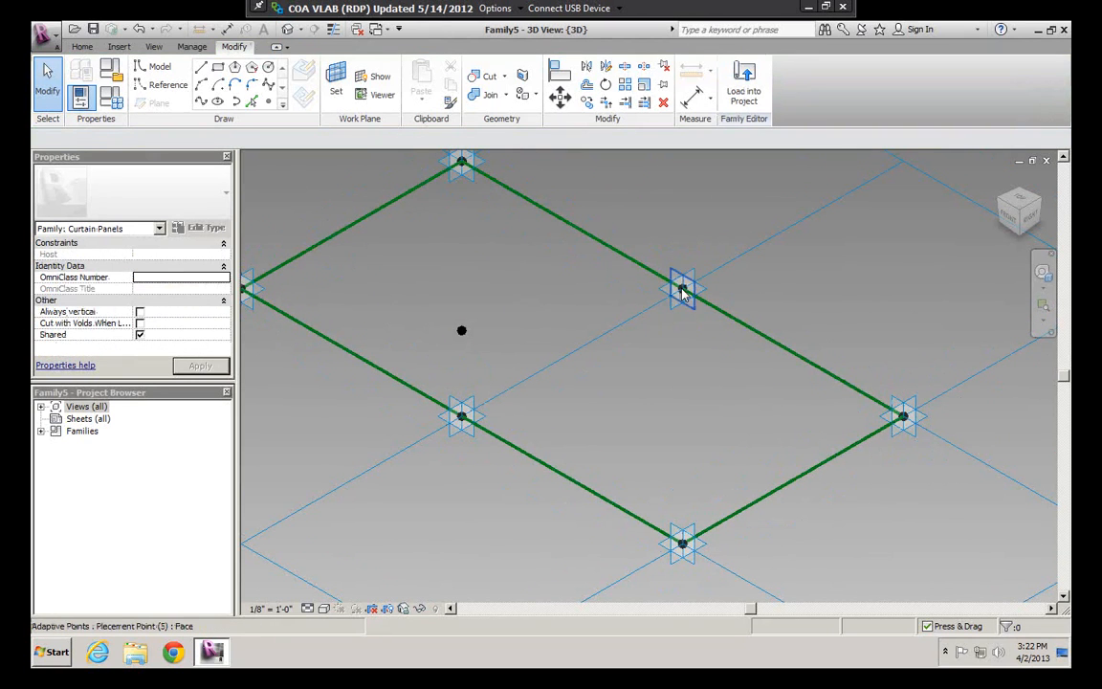
key(Tab)
key(Tab)
scroll(682, 292, up, 5)
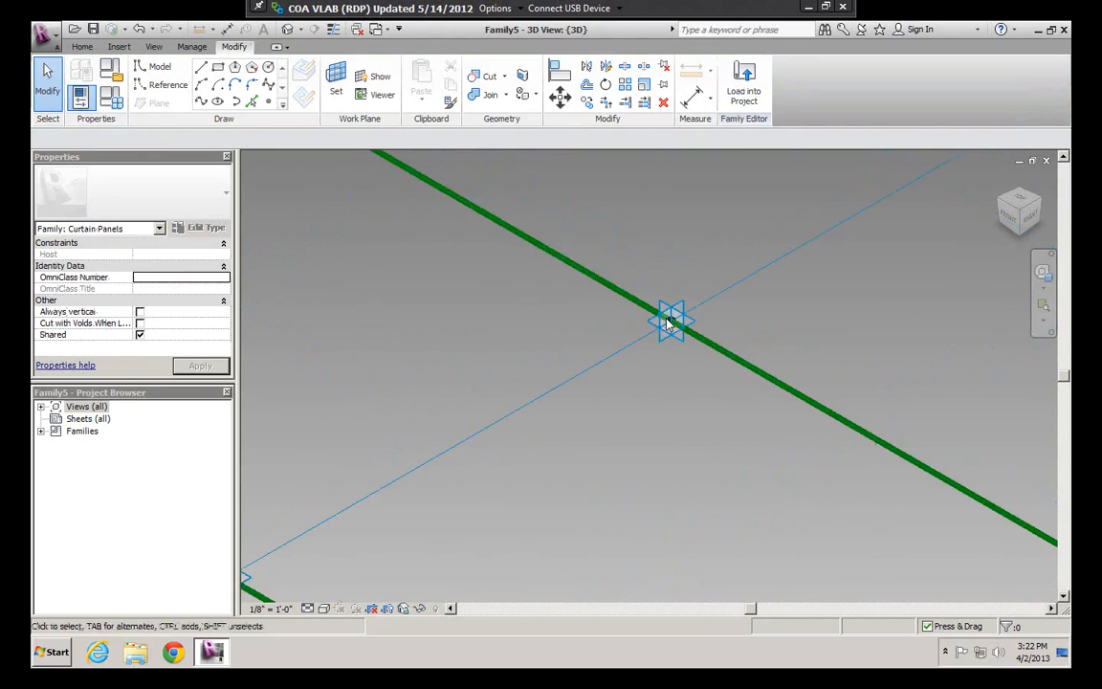
key(Tab)
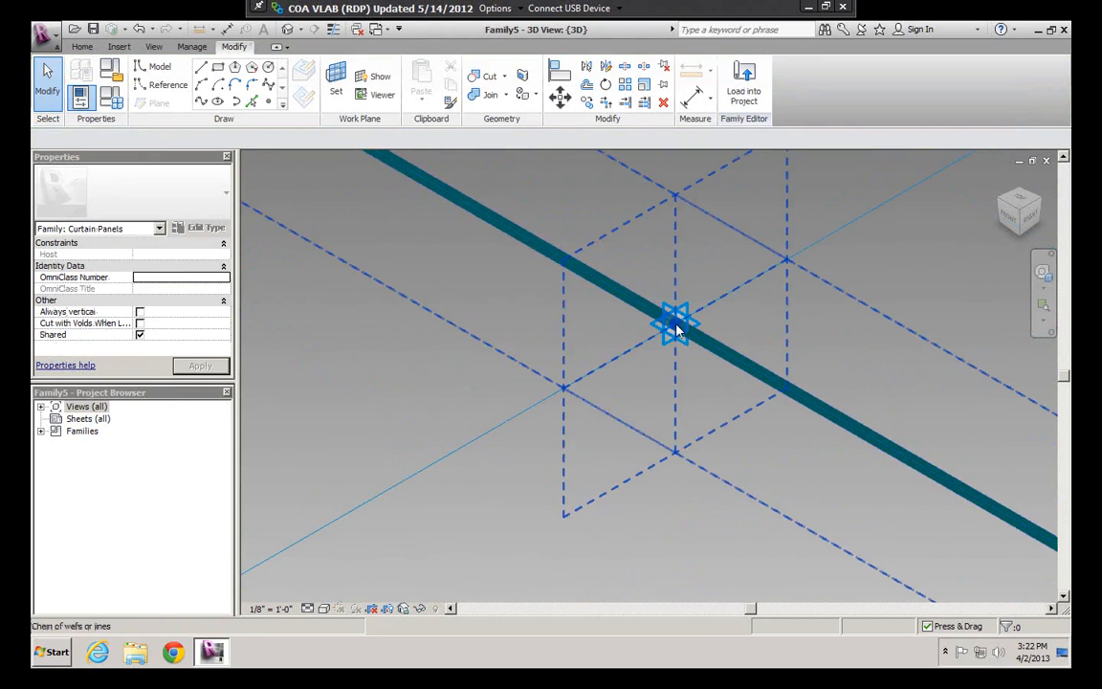
key(Tab)
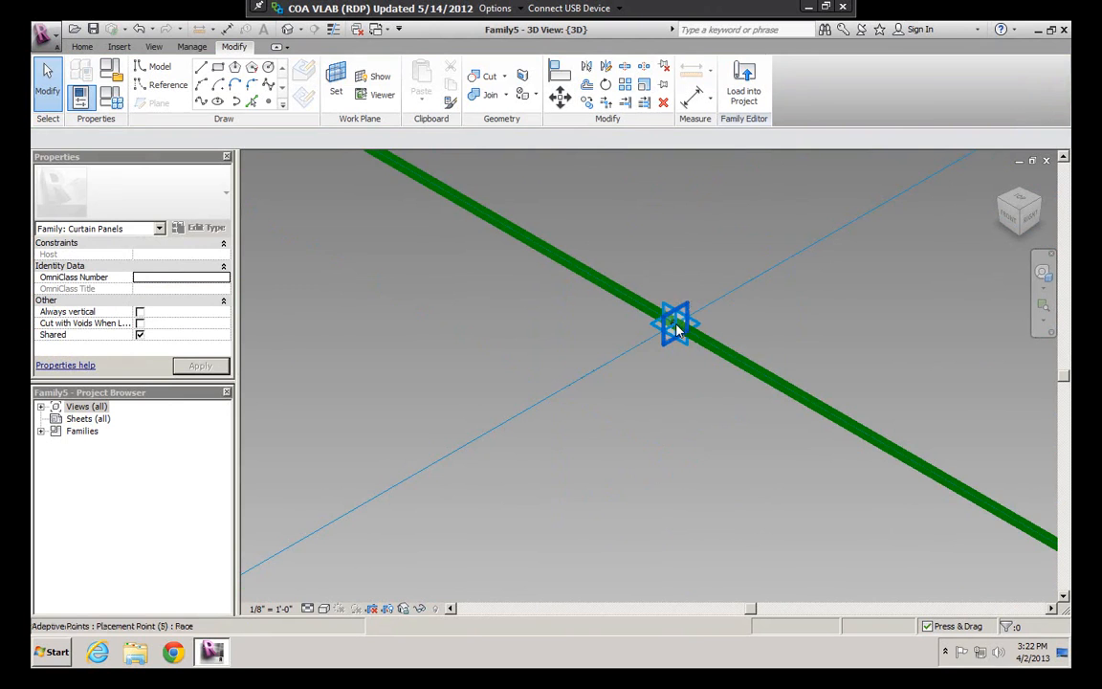
key(Tab)
click(676, 328)
scroll(676, 328, down, 4)
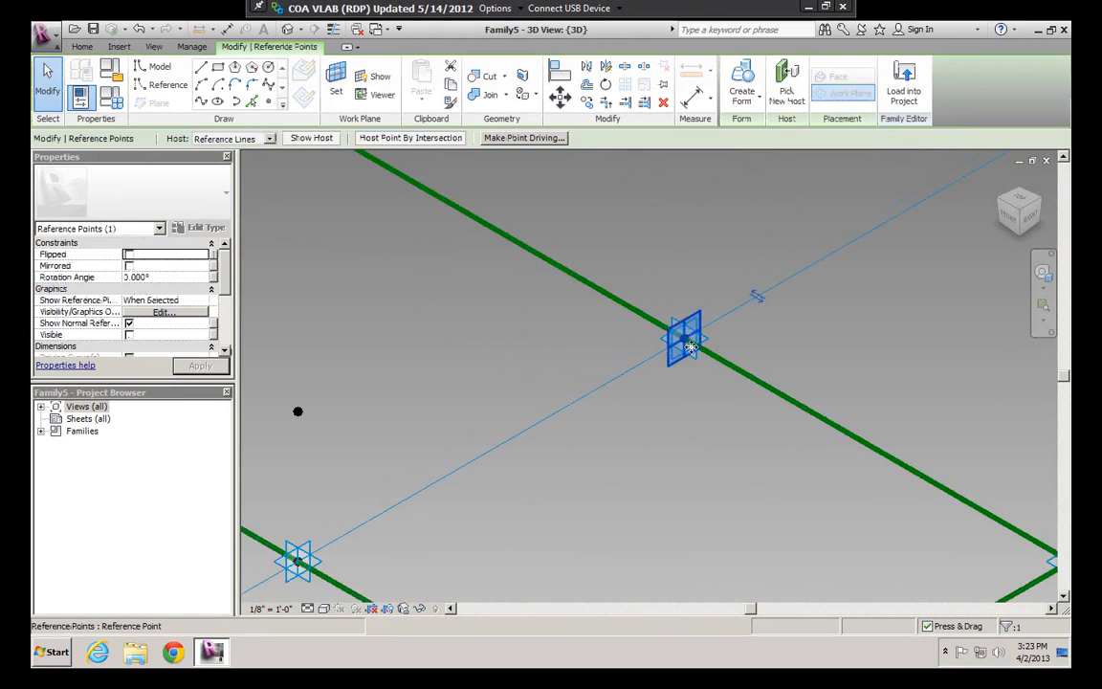
key(Escape)
click(688, 344)
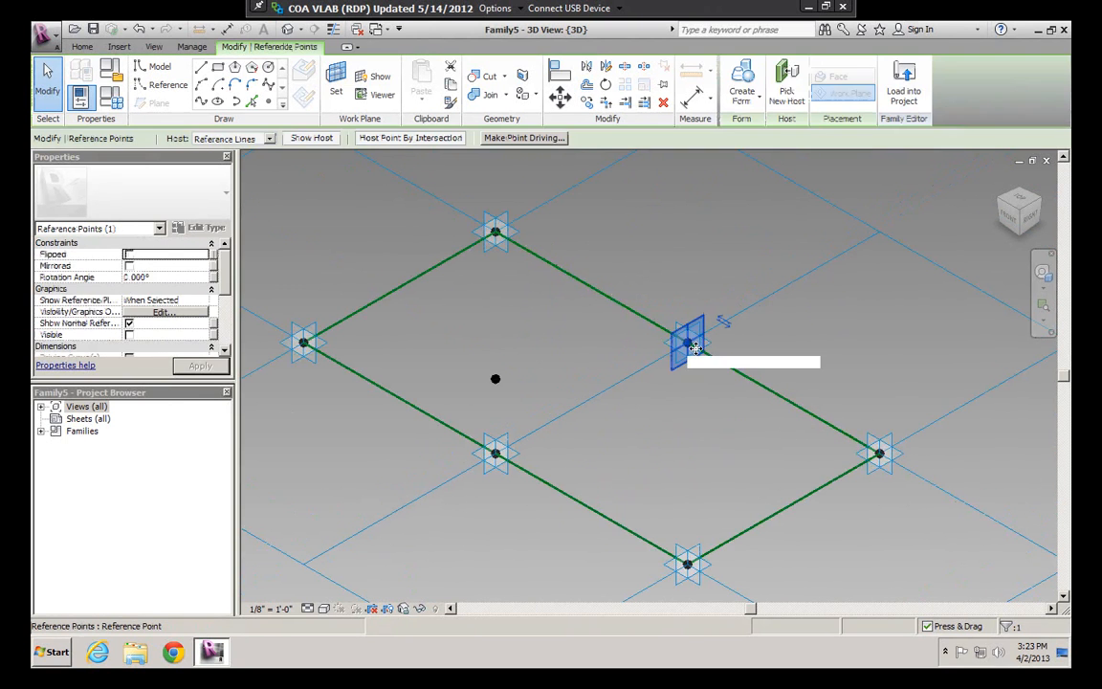
click(701, 295)
Look through the overlapping faces, reference lines and points at placement point 5 for the hosted reference point
key(Tab)
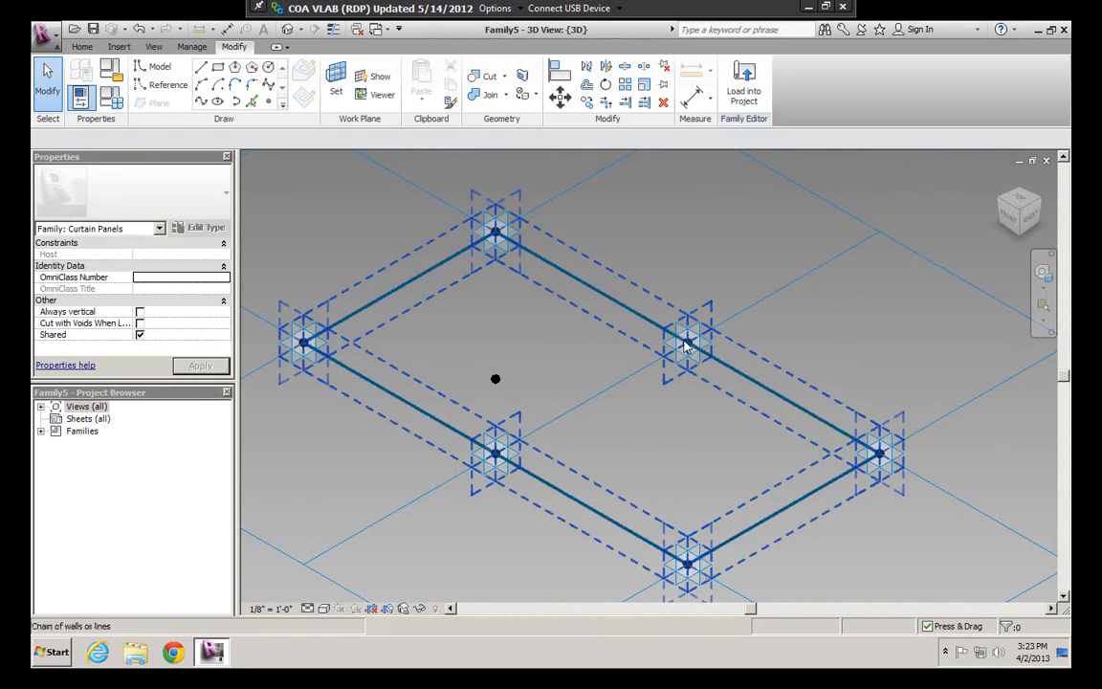
key(Tab)
key(Tab)
key(Tab)
key(Tab)
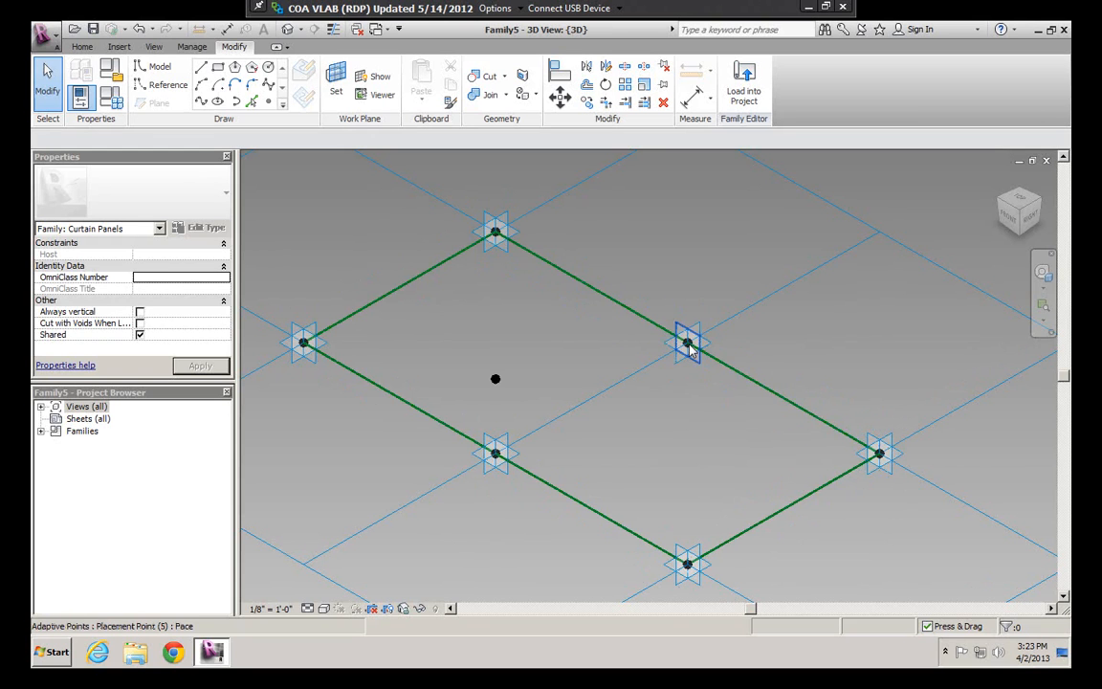
key(Tab)
key(Tab)
key(Tab)
key(Tab)
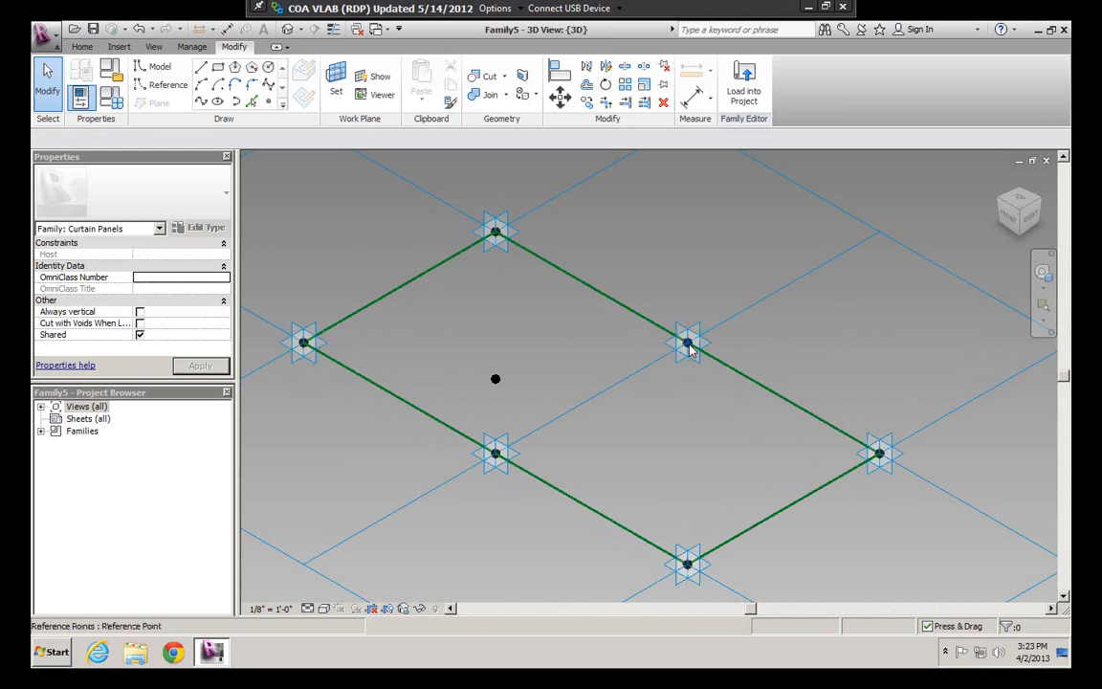
Set the work plane to placement point 5's horizontal reference plane and place a point element on that point
click(268, 101)
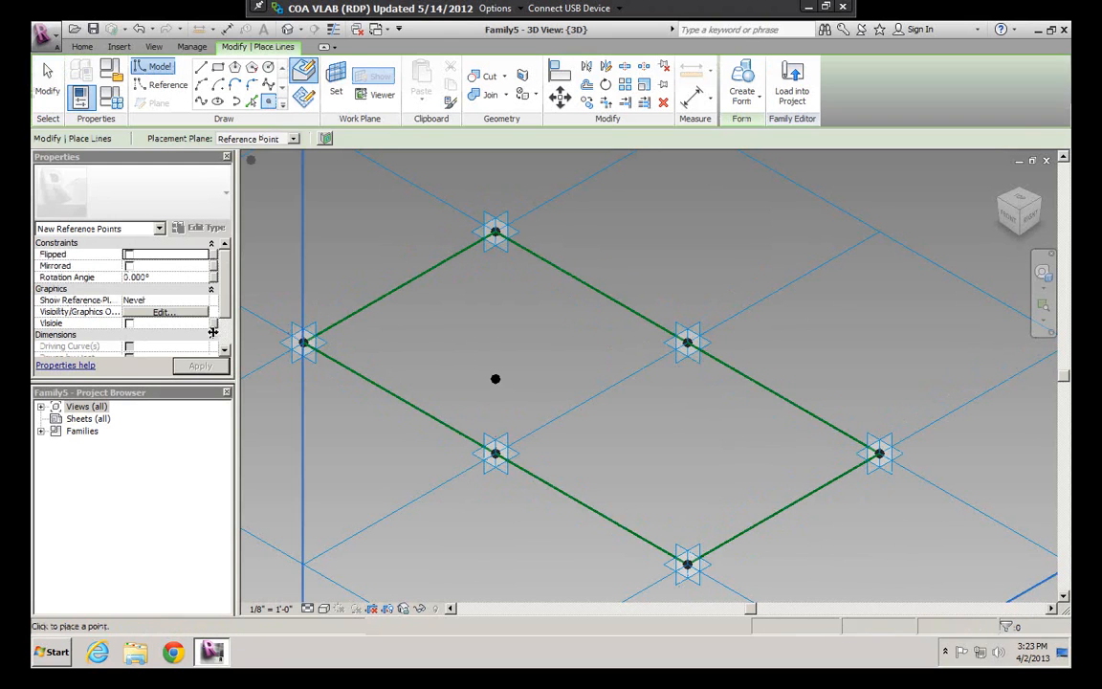
key(Escape)
key(Escape)
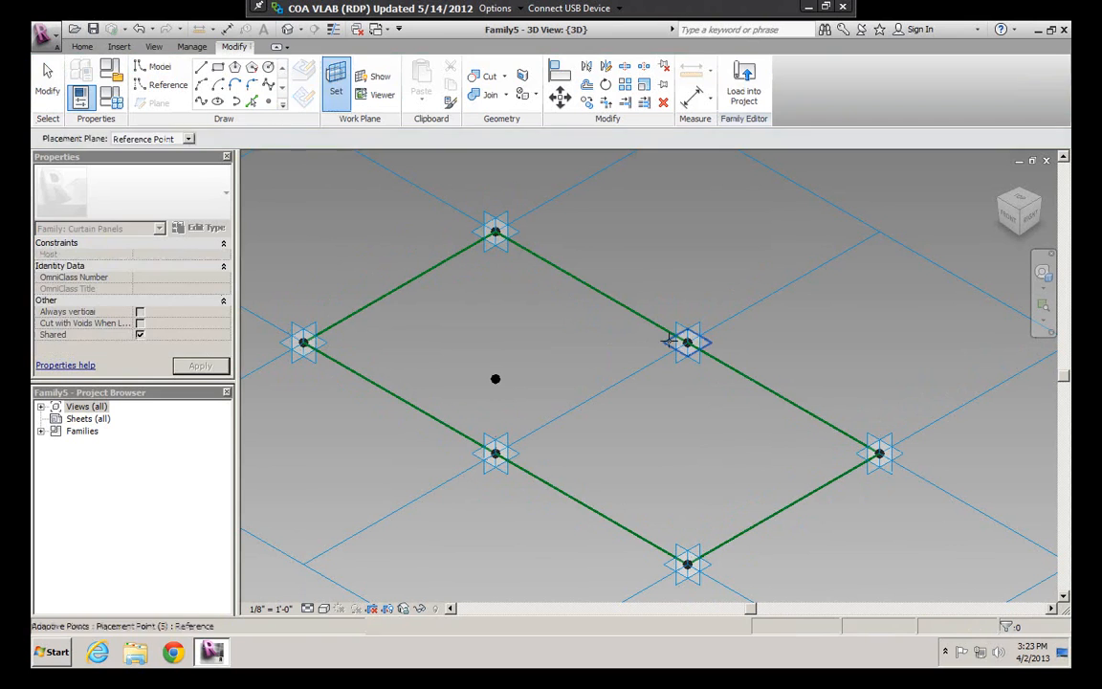
key(Return)
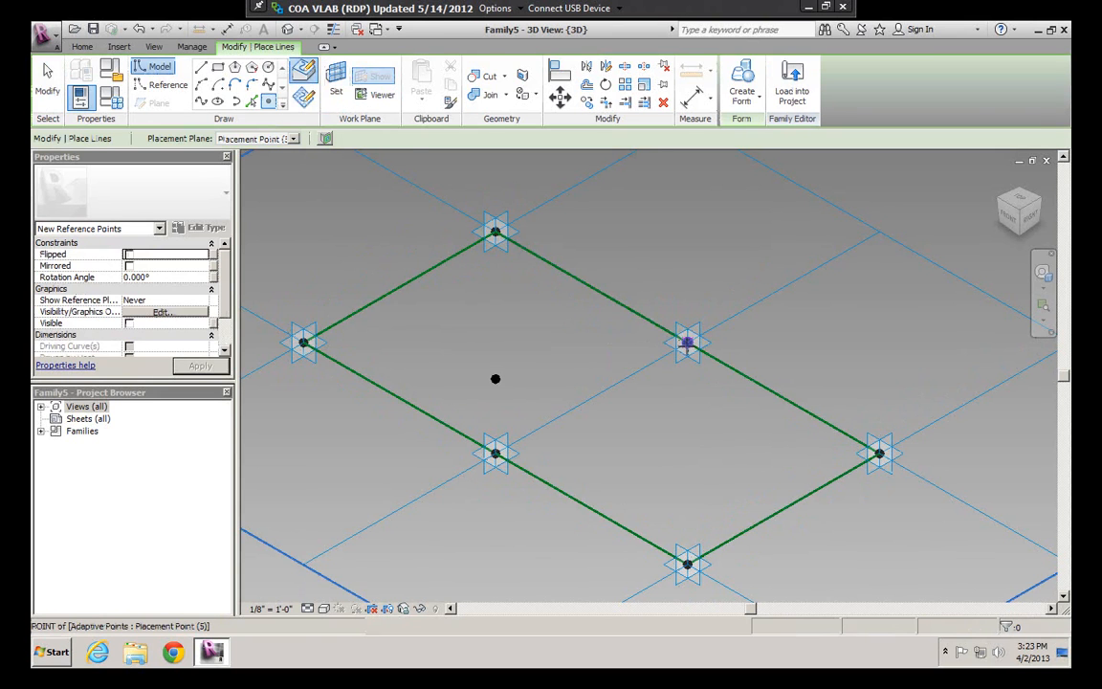
click(687, 344)
key(Escape)
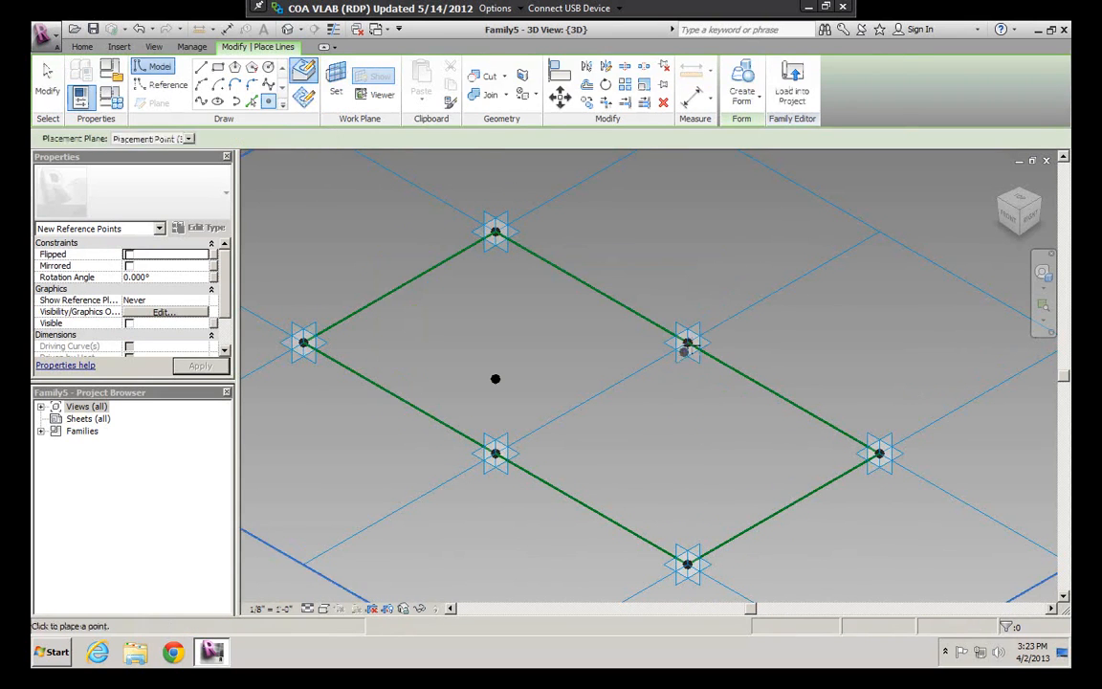
key(Escape)
key(Escape)
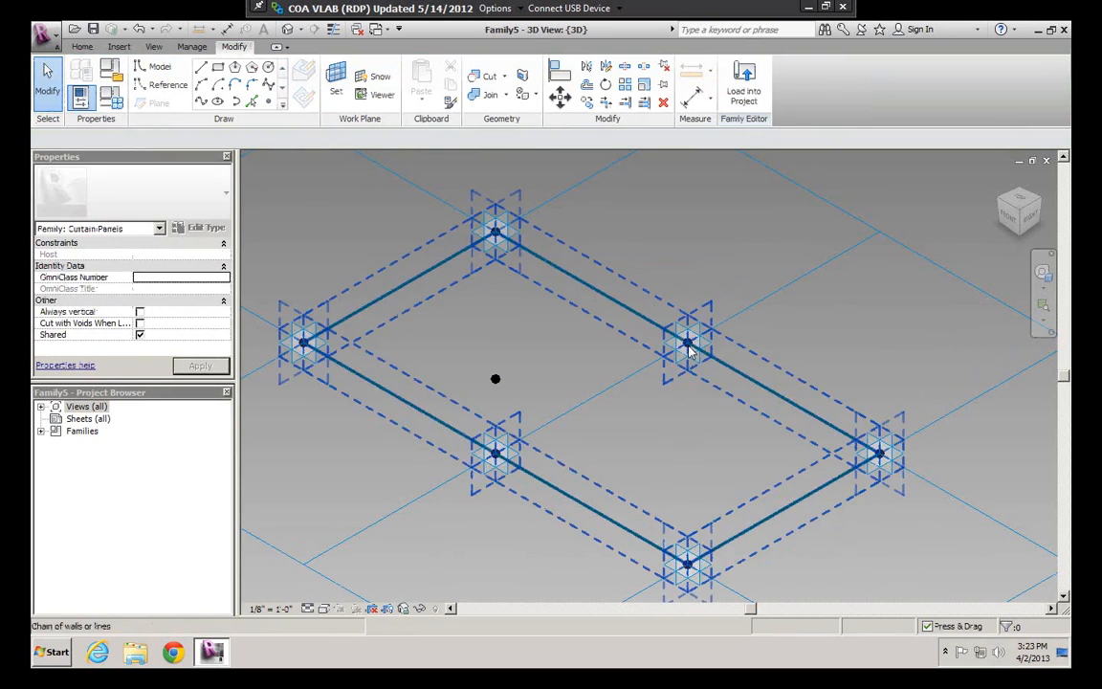
Select adaptive placement point 5, examine its properties and clear the selection
key(Tab)
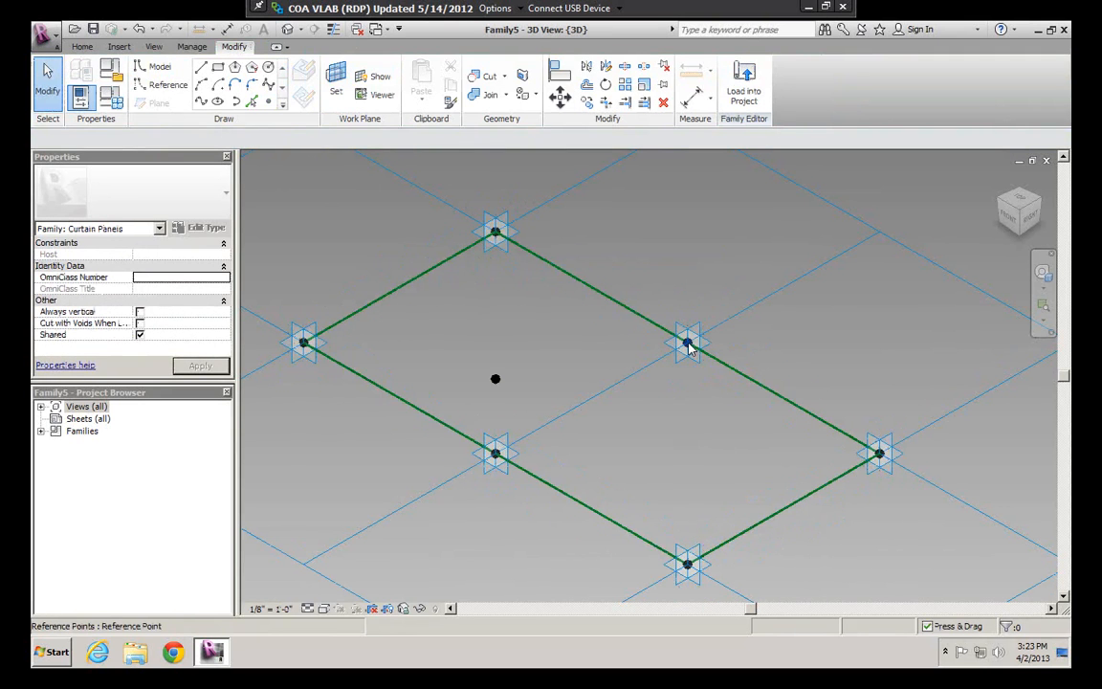
key(Tab)
key(Tab)
key(Tab)
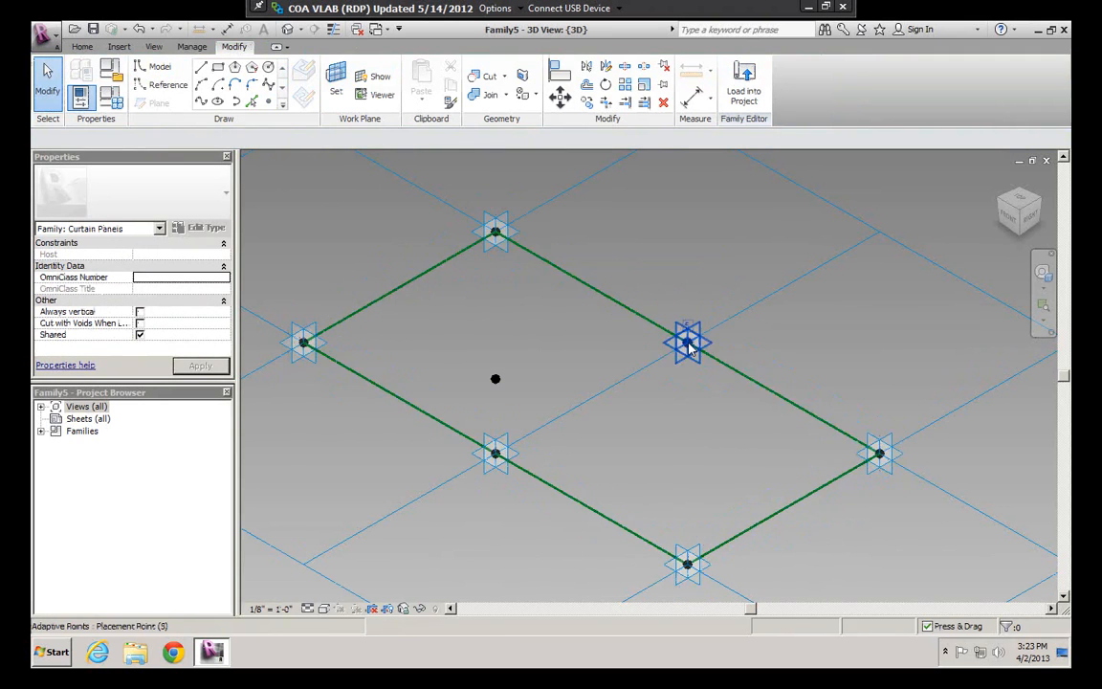
click(689, 346)
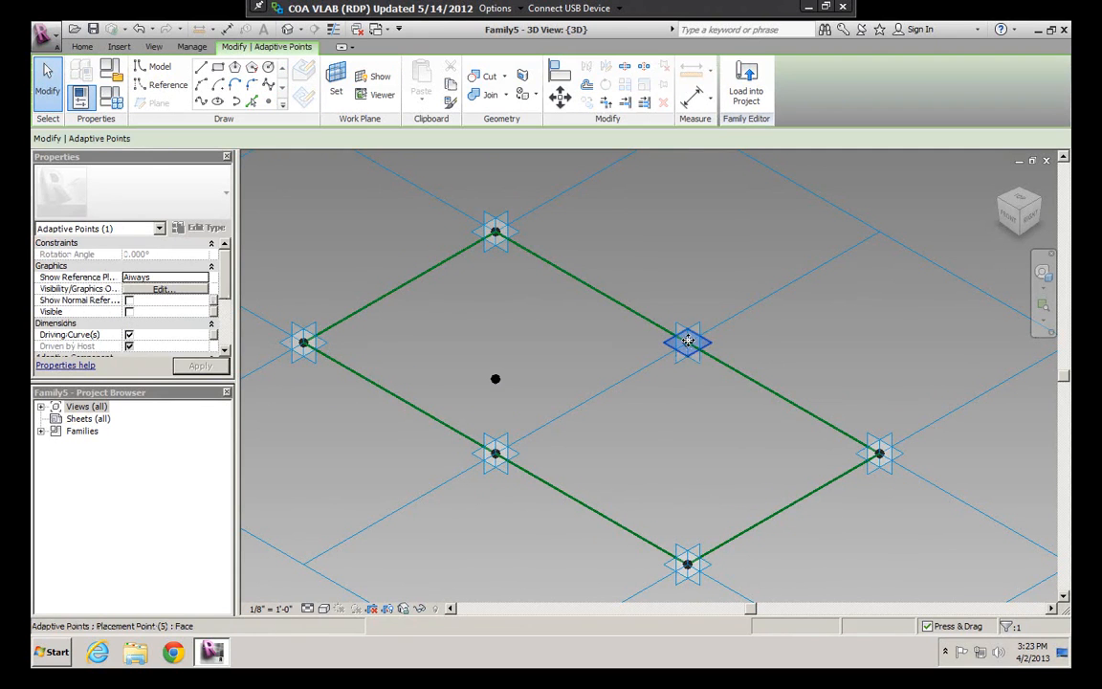
key(Tab)
key(Tab)
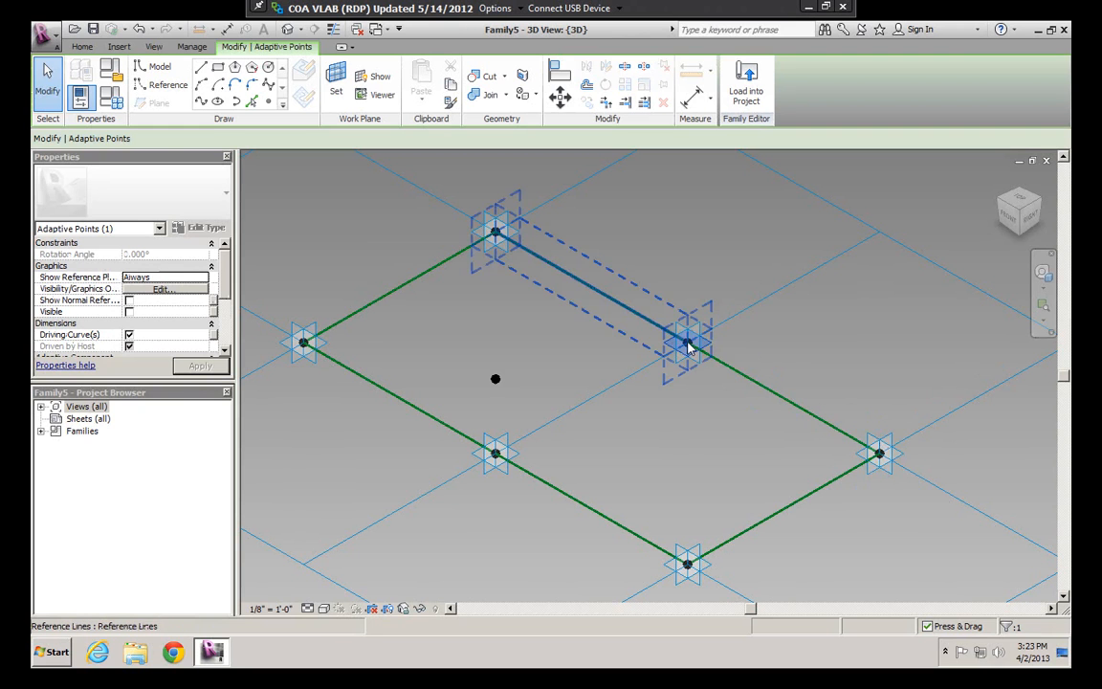
key(Tab)
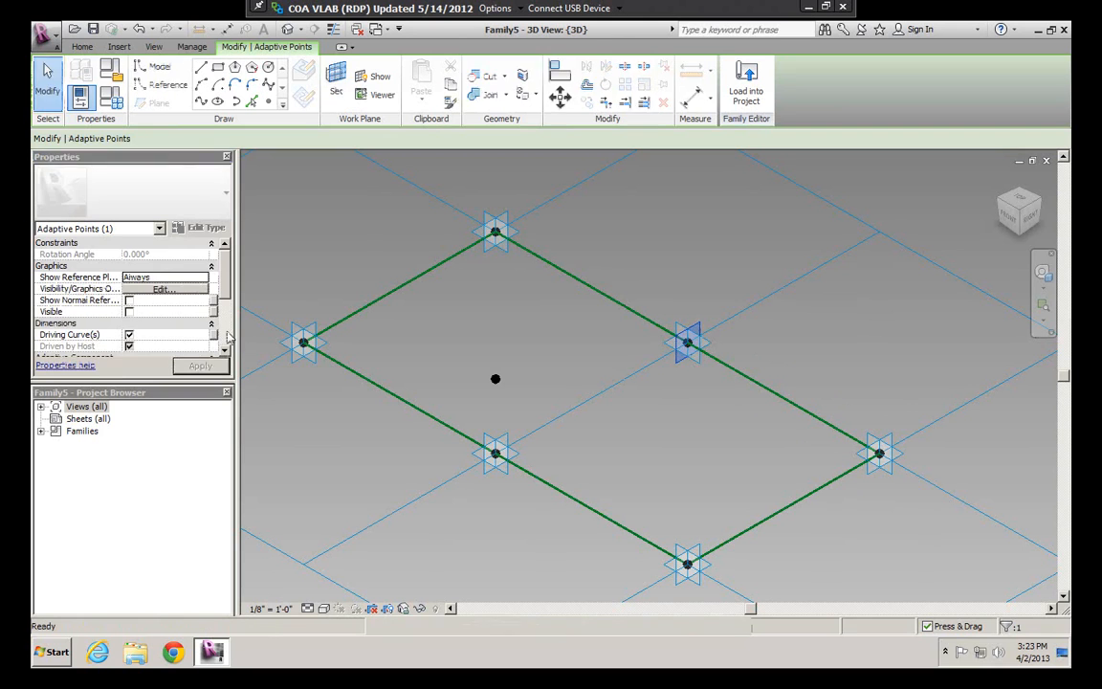
scroll(210, 328, down, 3)
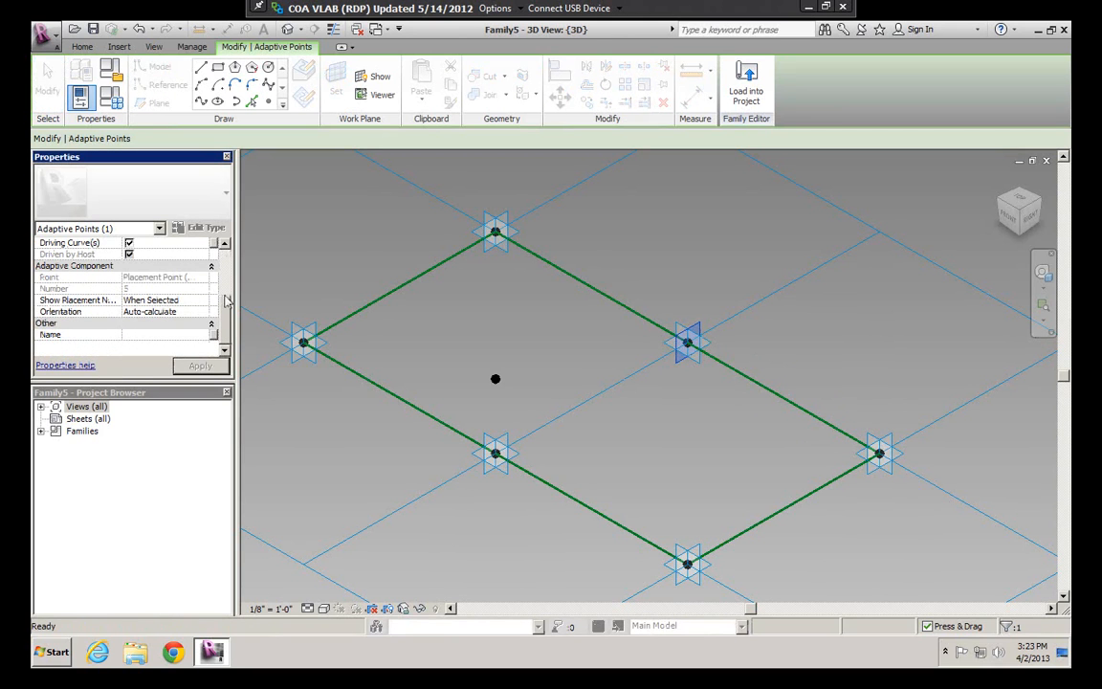
click(684, 314)
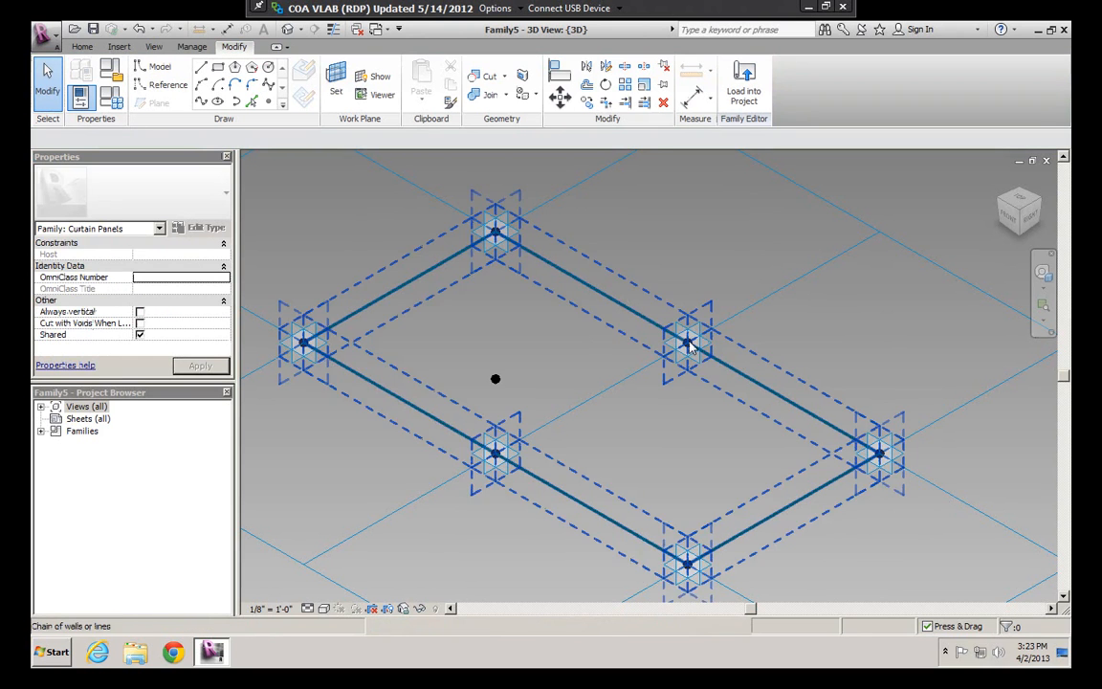
Look through the overlapping faces, reference lines and points at placement point 5 for a hosted reference point, and clear the selection
key(Tab)
key(Tab)
key(Tab)
key(Tab)
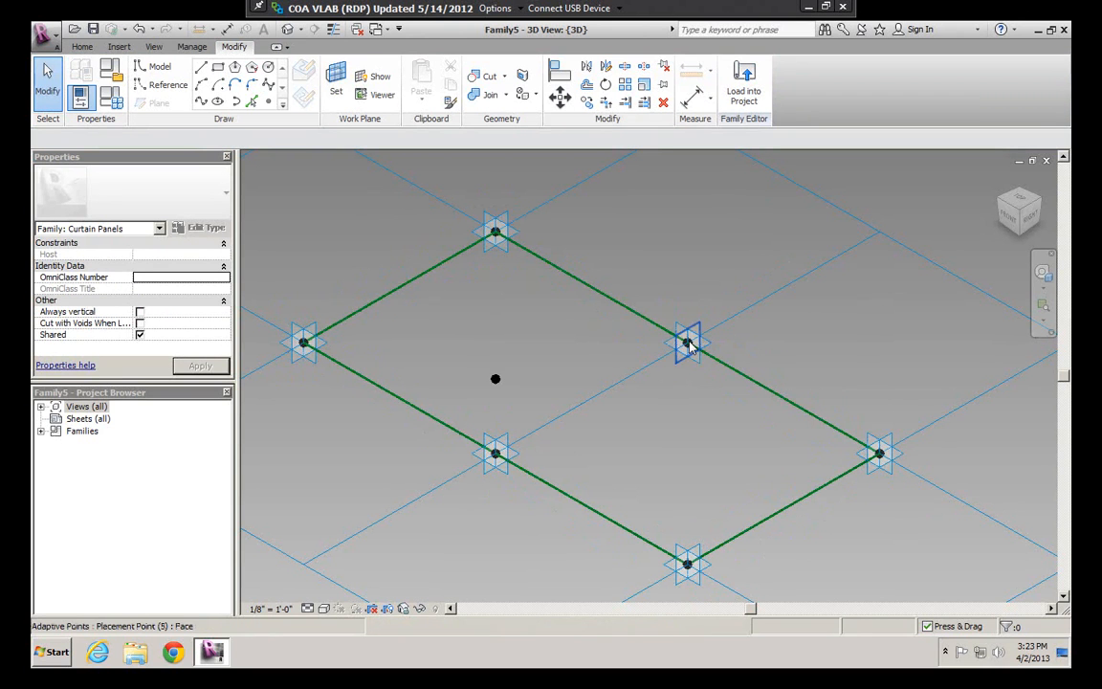
click(690, 349)
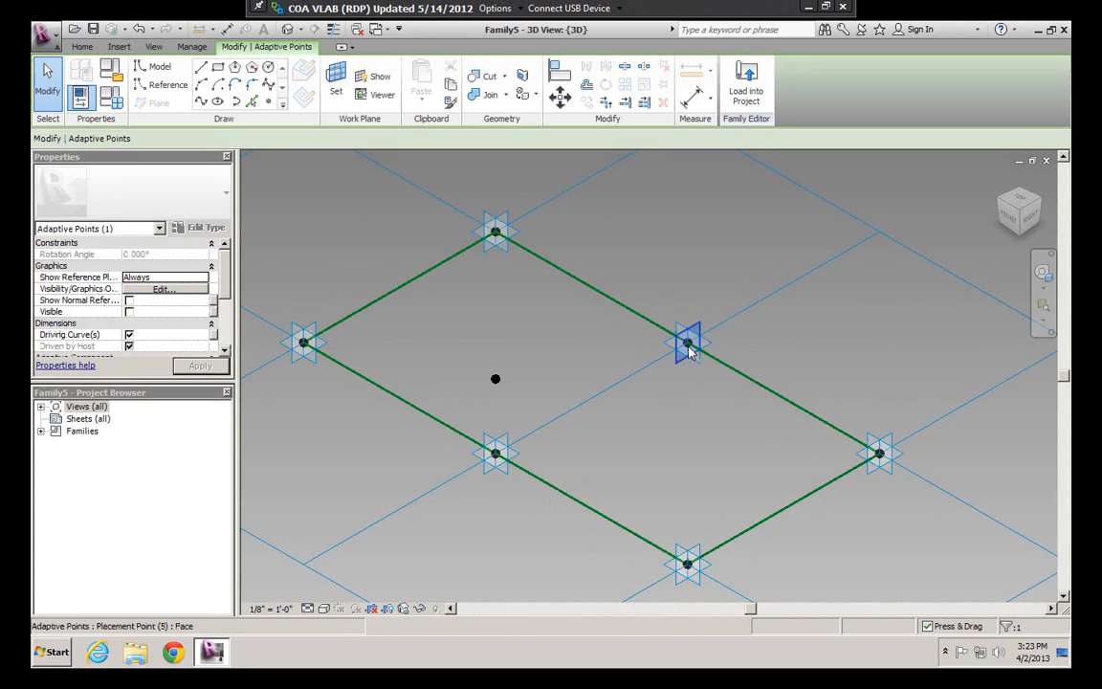
key(Tab)
key(Tab)
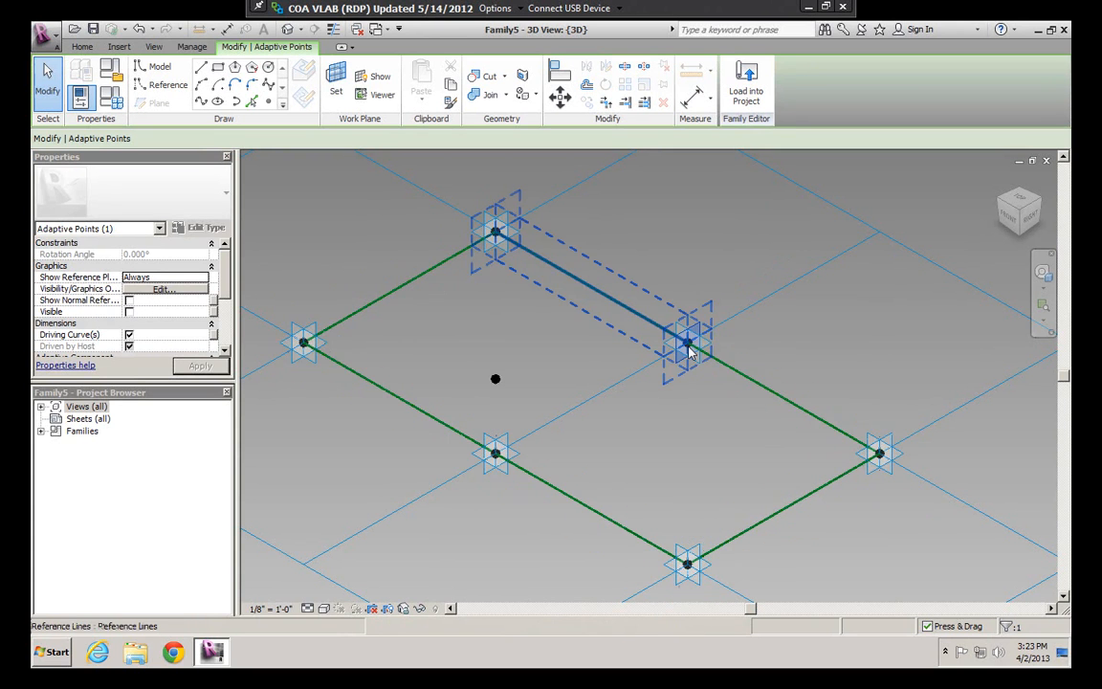
key(Tab)
key(Tab)
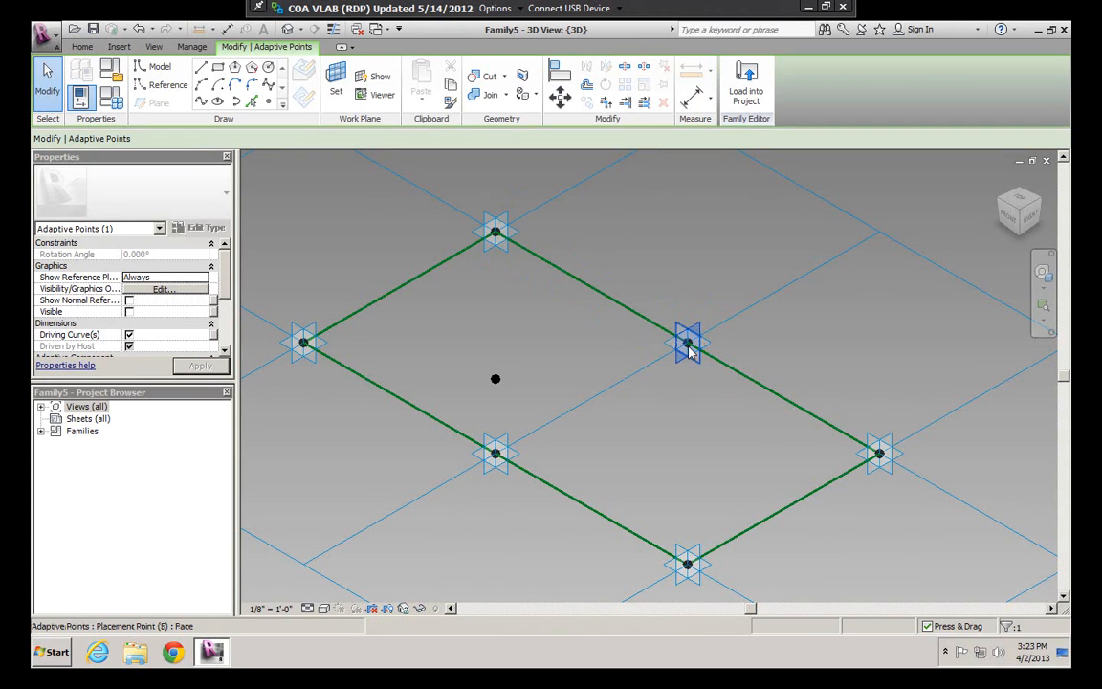
key(Tab)
key(Tab)
key(Tab)
key(Tab)
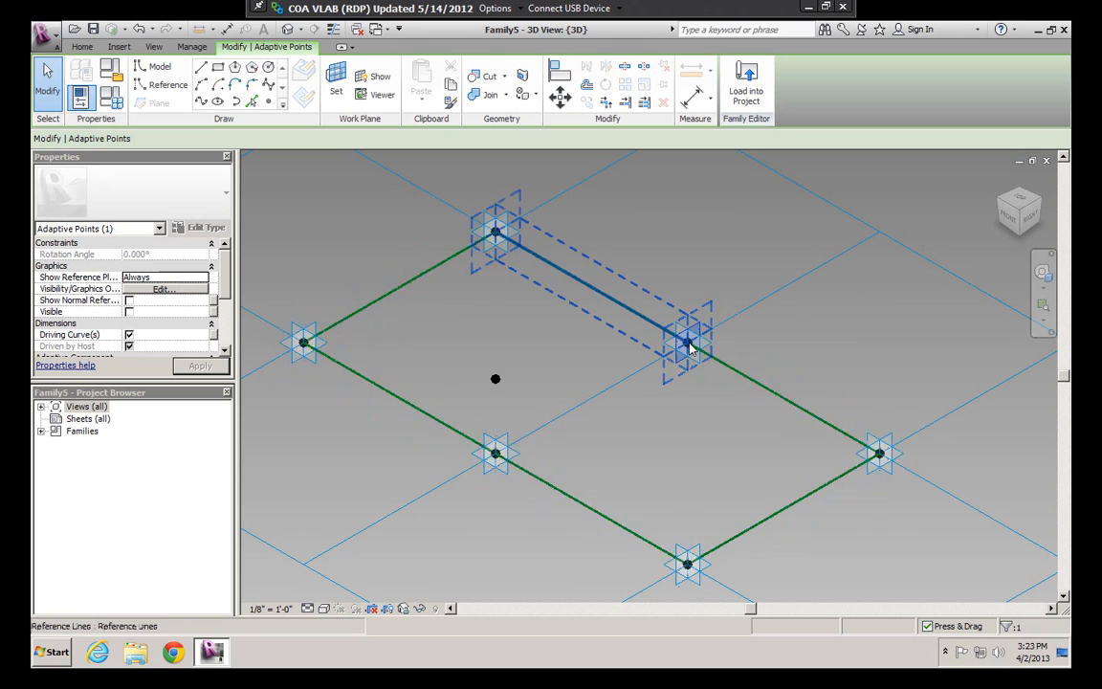
key(Tab)
key(Tab)
key(Tab)
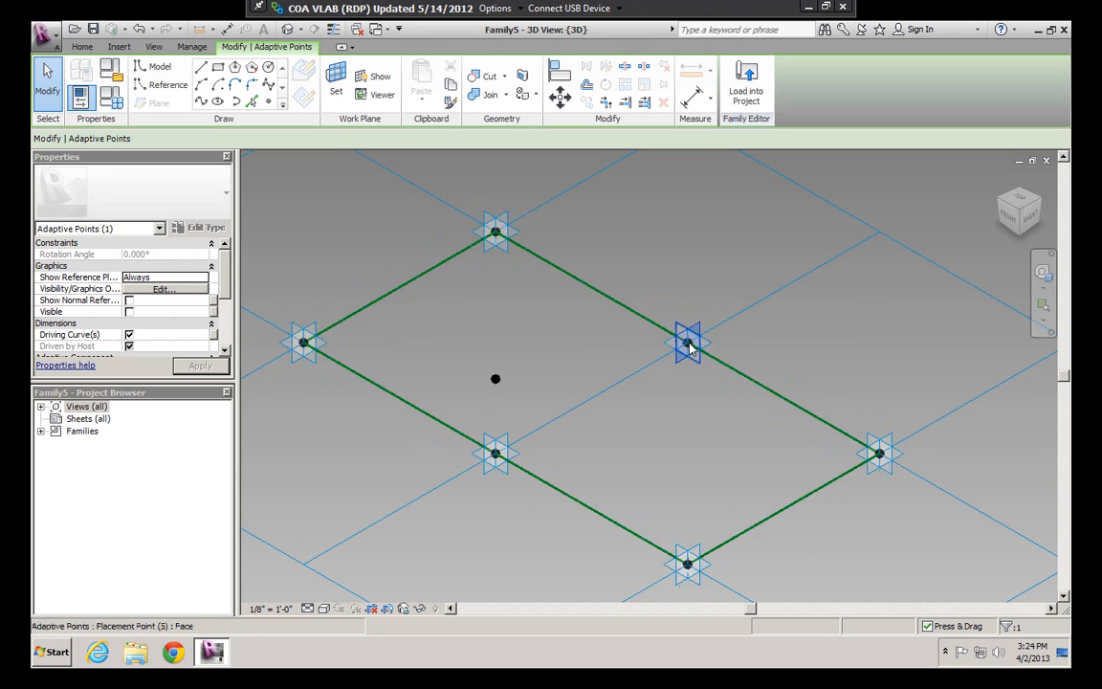
key(Tab)
key(Tab)
key(Tab)
key(Tab)
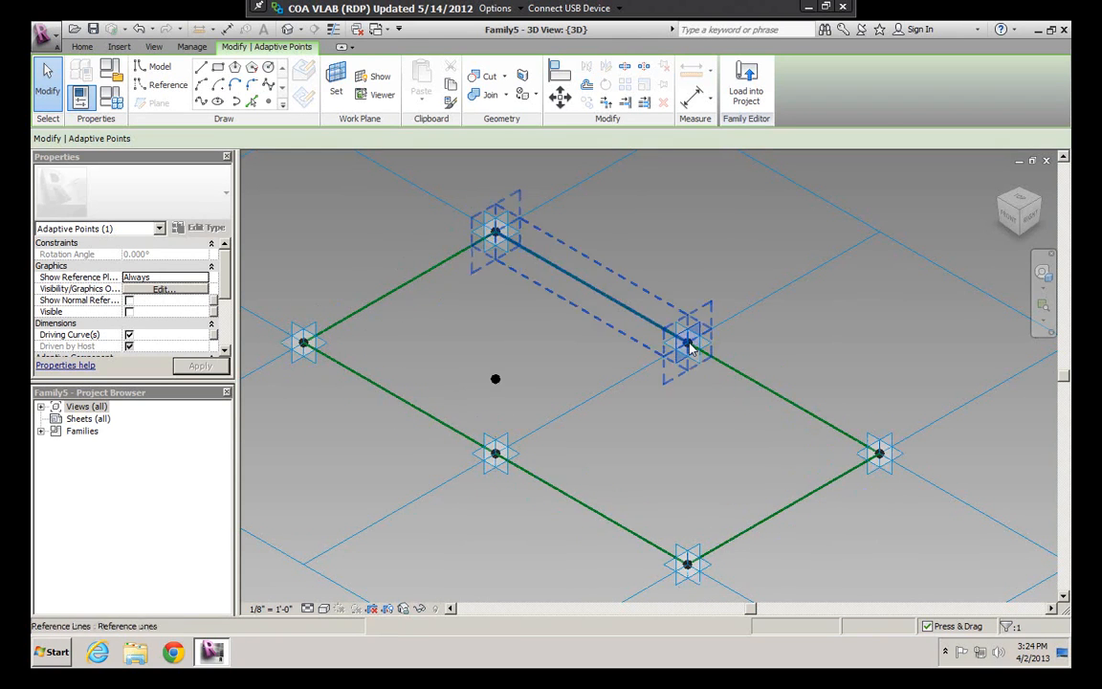
key(Tab)
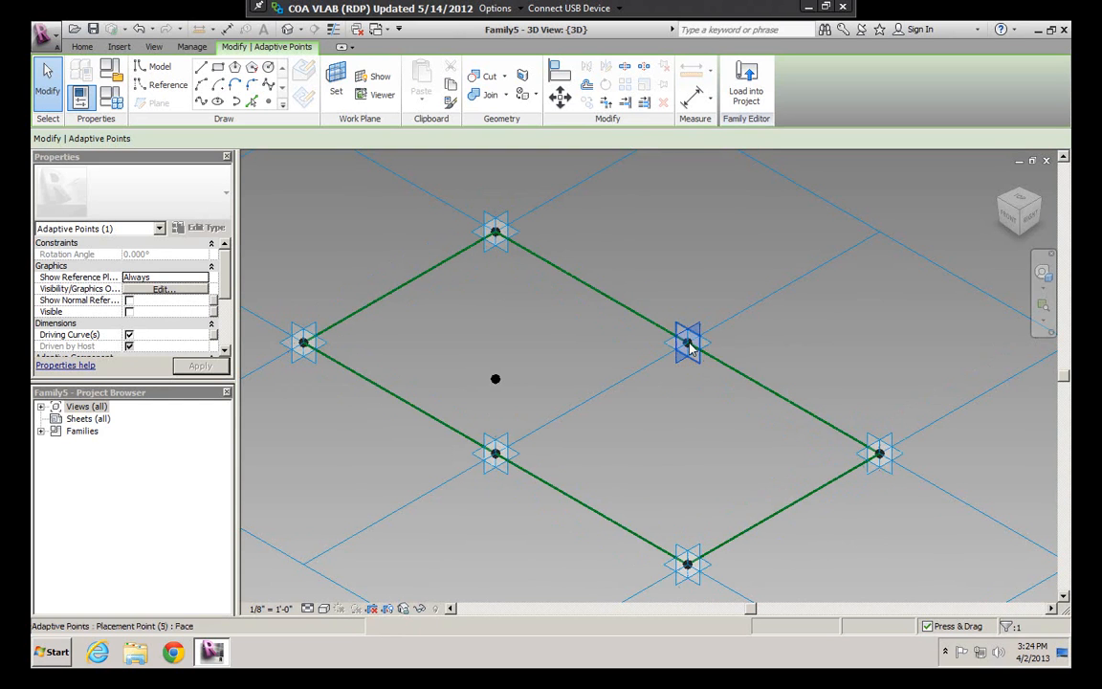
key(Tab)
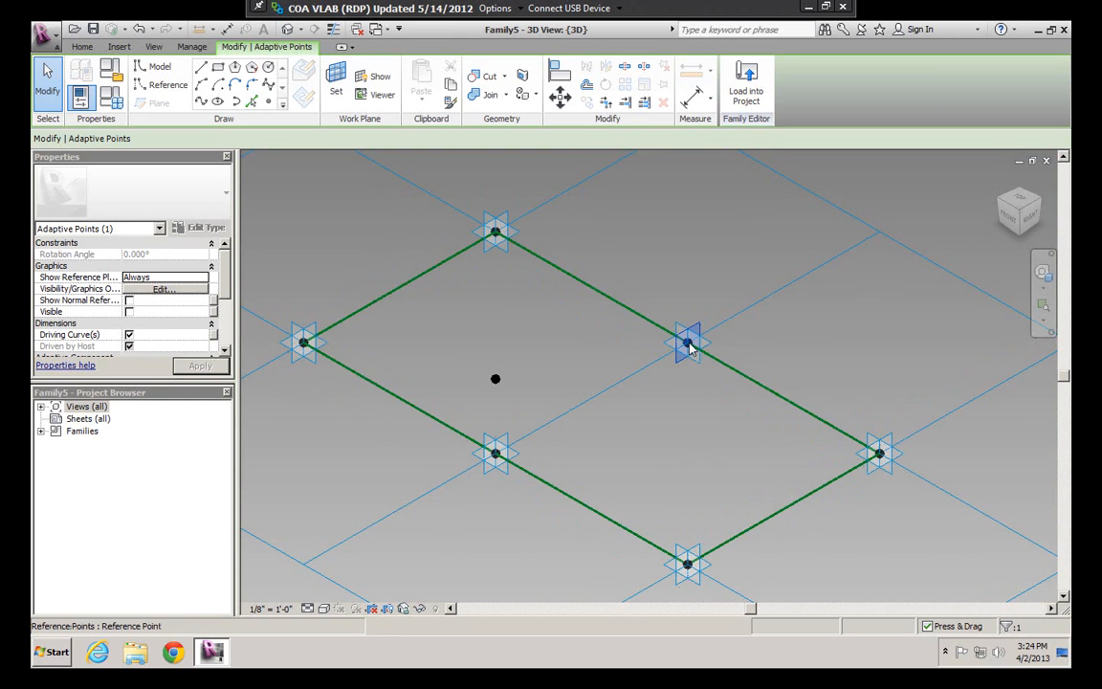
click(689, 343)
key(Escape)
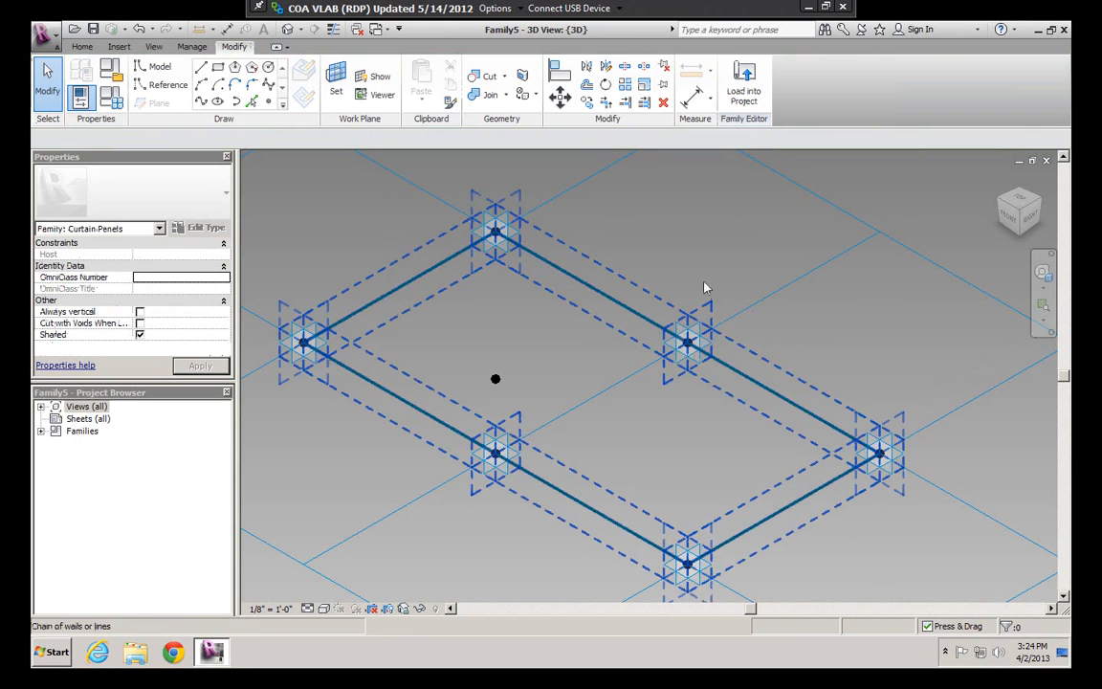
Set the work plane to placement point 5's horizontal reference plane and place a reference point at its centre
click(151, 69)
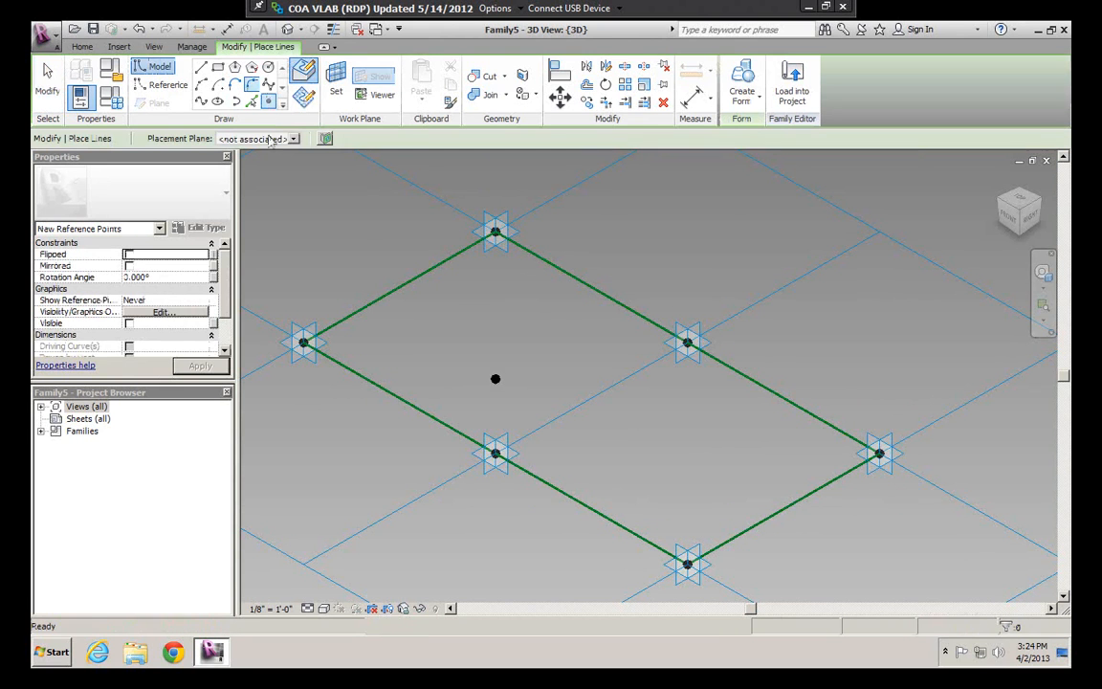
click(335, 82)
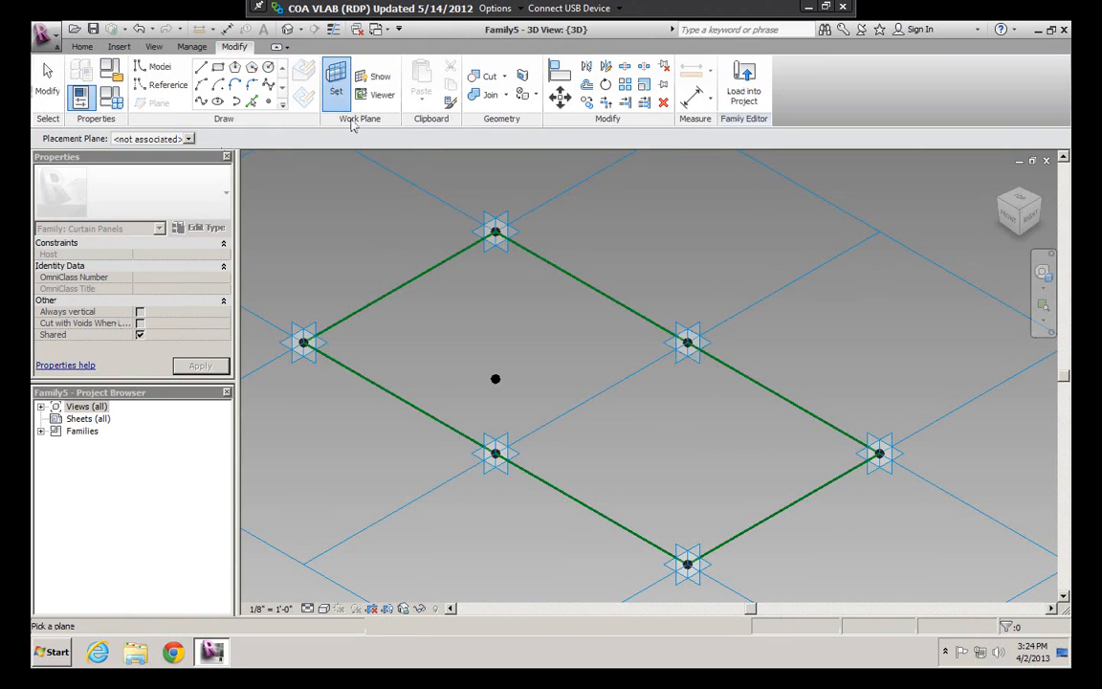
click(669, 343)
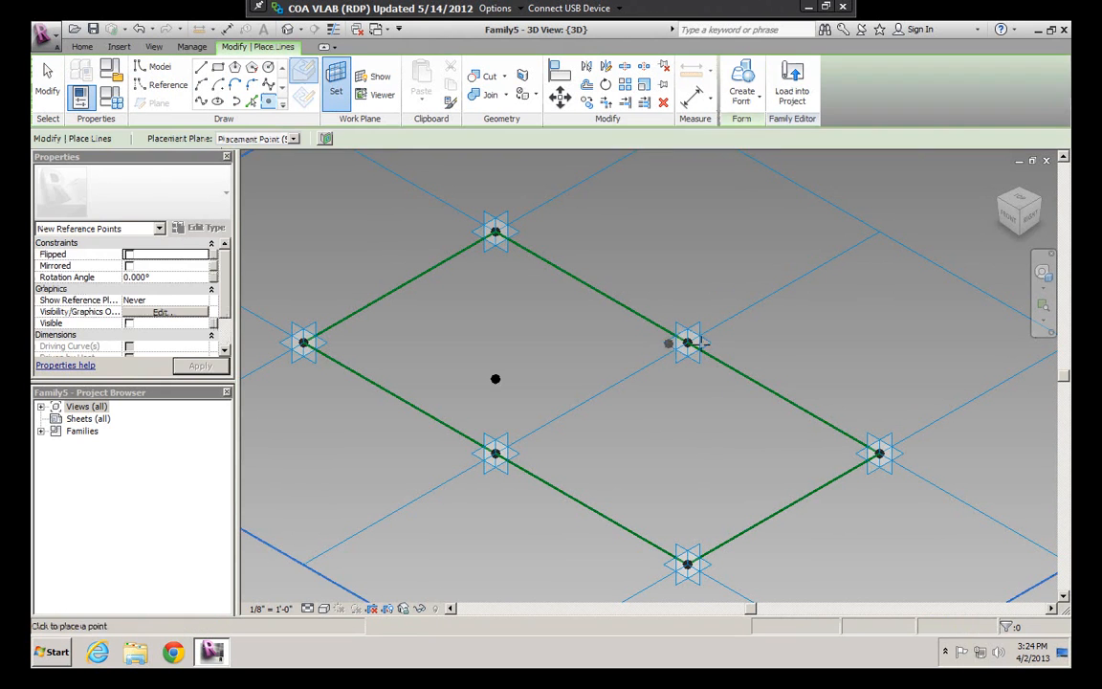
key(Escape)
key(Escape)
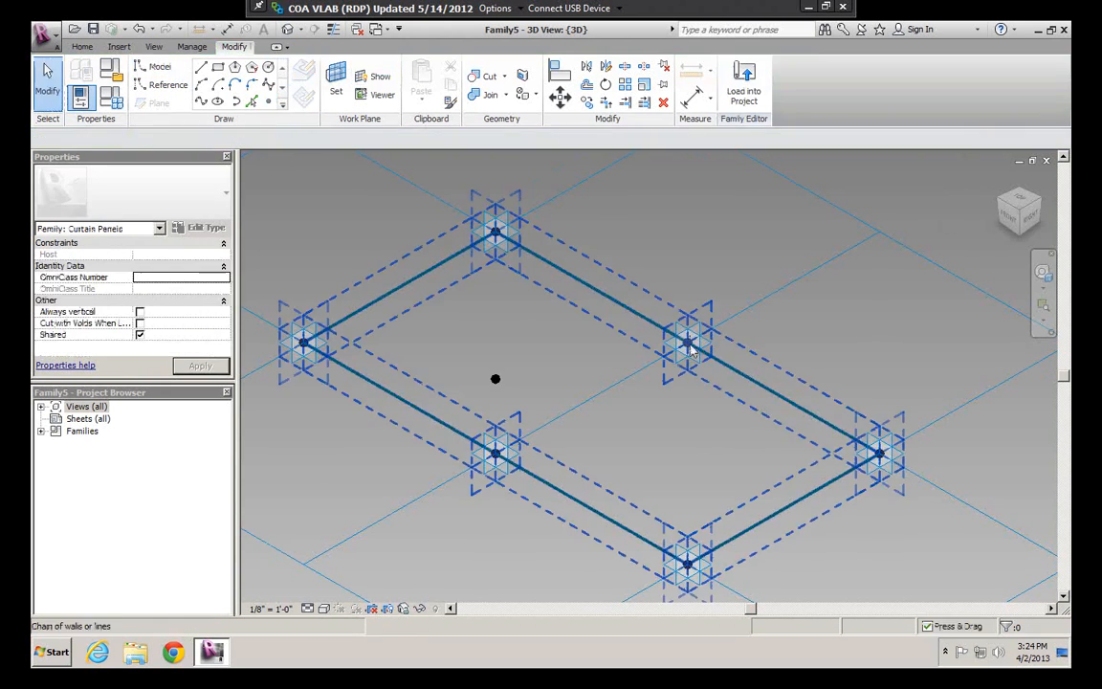
Raise the reference point hosted on placement point 5 vertically to an offset of about 3' 0 3/4"
key(Tab)
key(Tab)
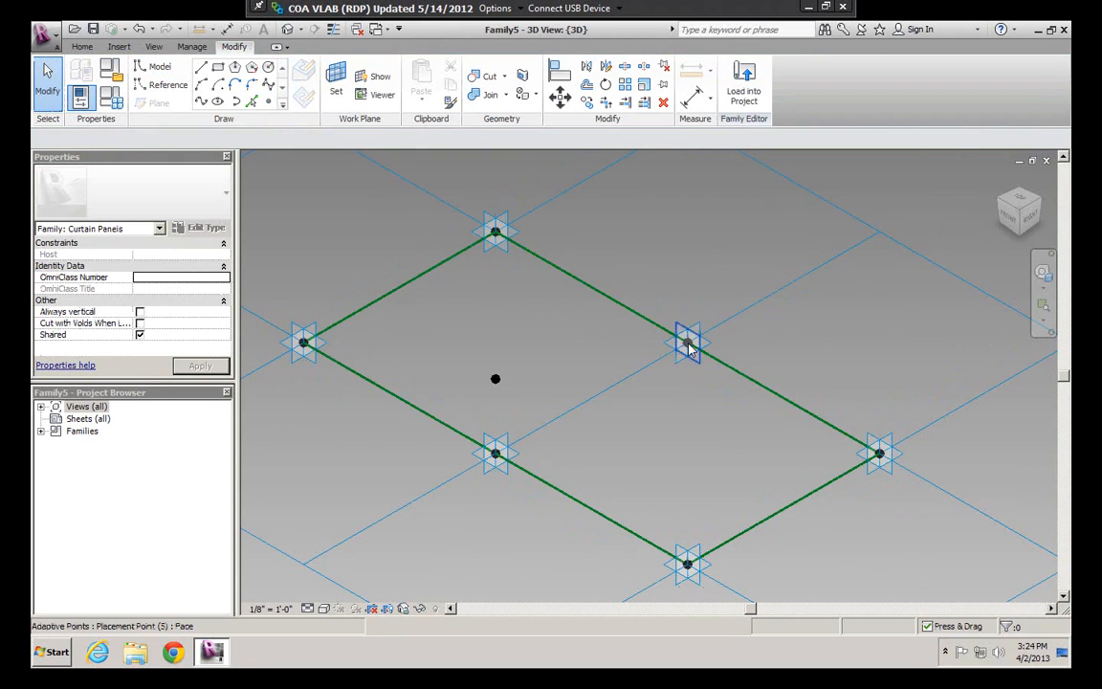
key(Tab)
click(688, 343)
drag(689, 317, 690, 247)
click(706, 416)
shift+middle_drag(664, 386, 485, 369)
Associate the offset of the reference point above placement point 2 with a new instance parameter named offset_1
click(483, 365)
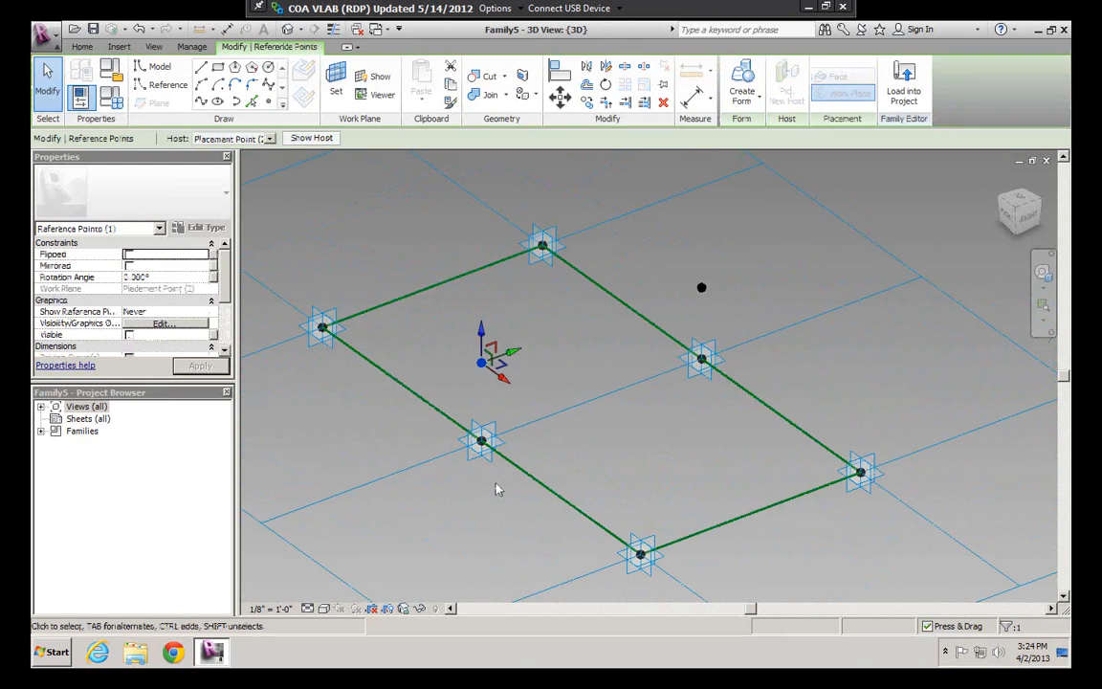
click(551, 394)
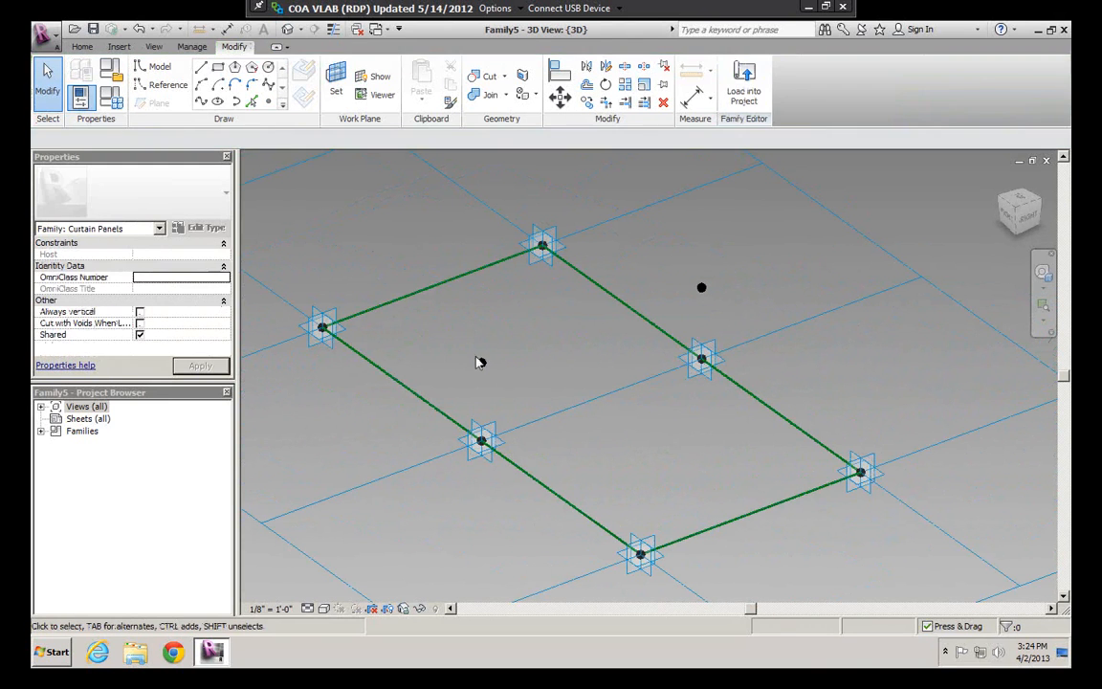
click(481, 363)
scroll(196, 296, down, 3)
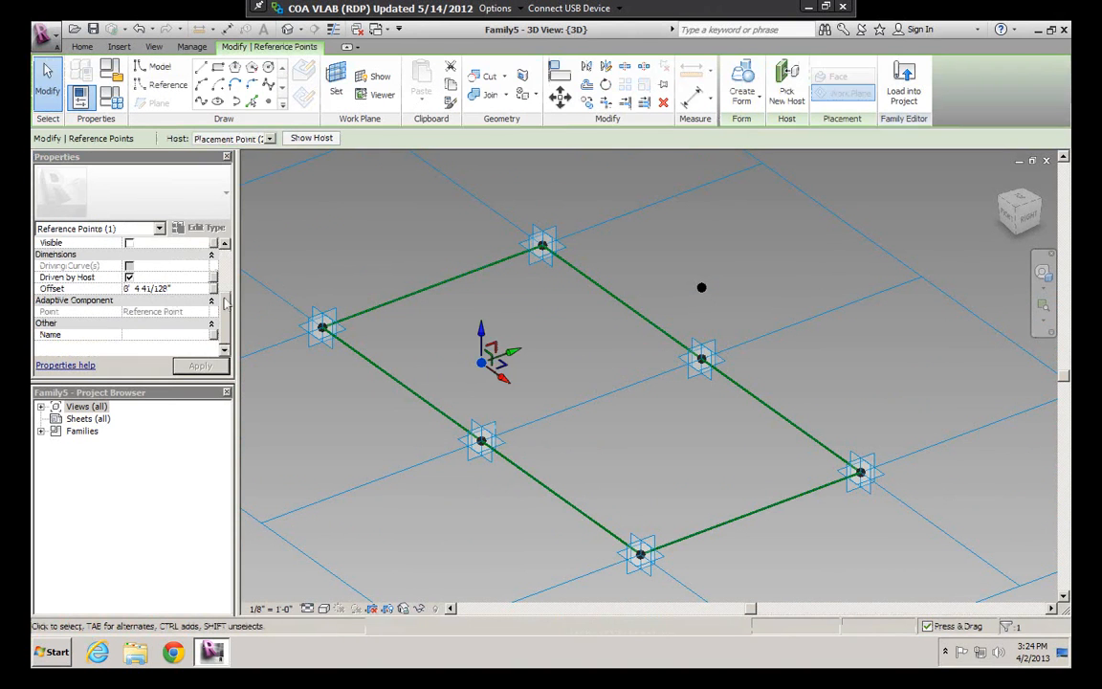
click(212, 288)
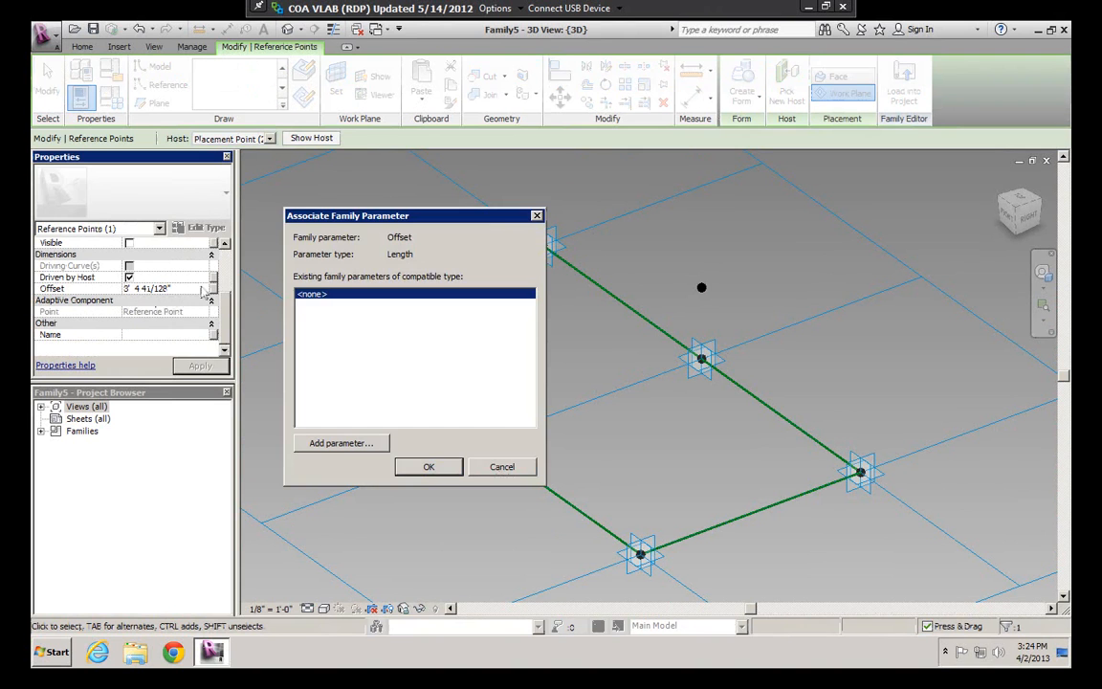
key(Escape)
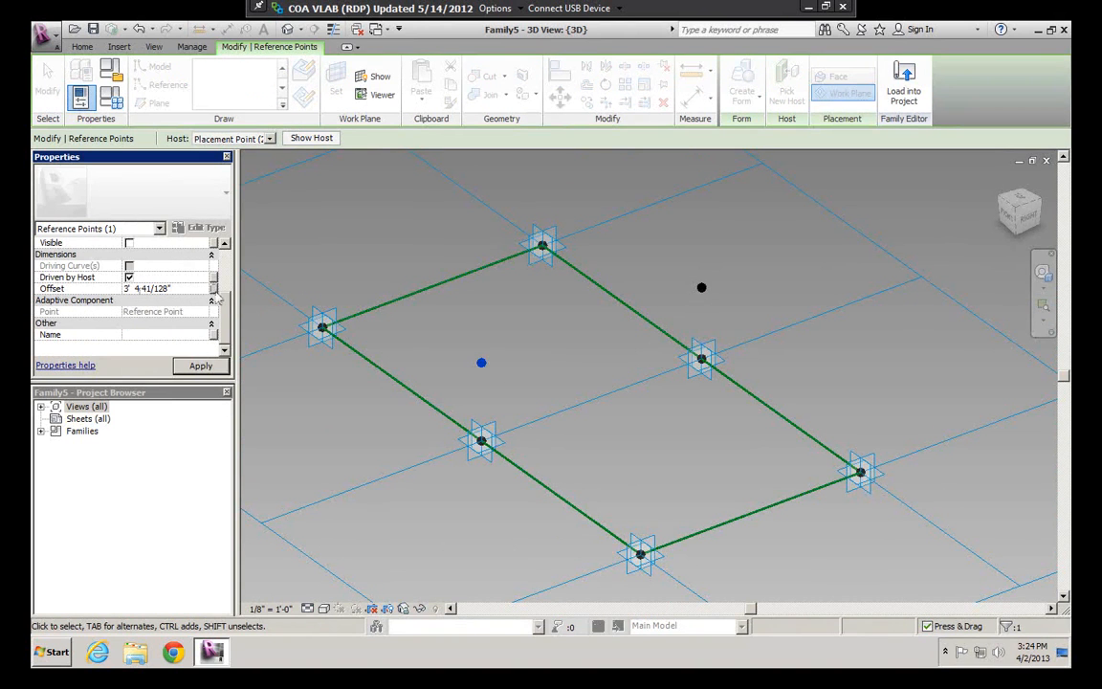
click(212, 288)
click(342, 443)
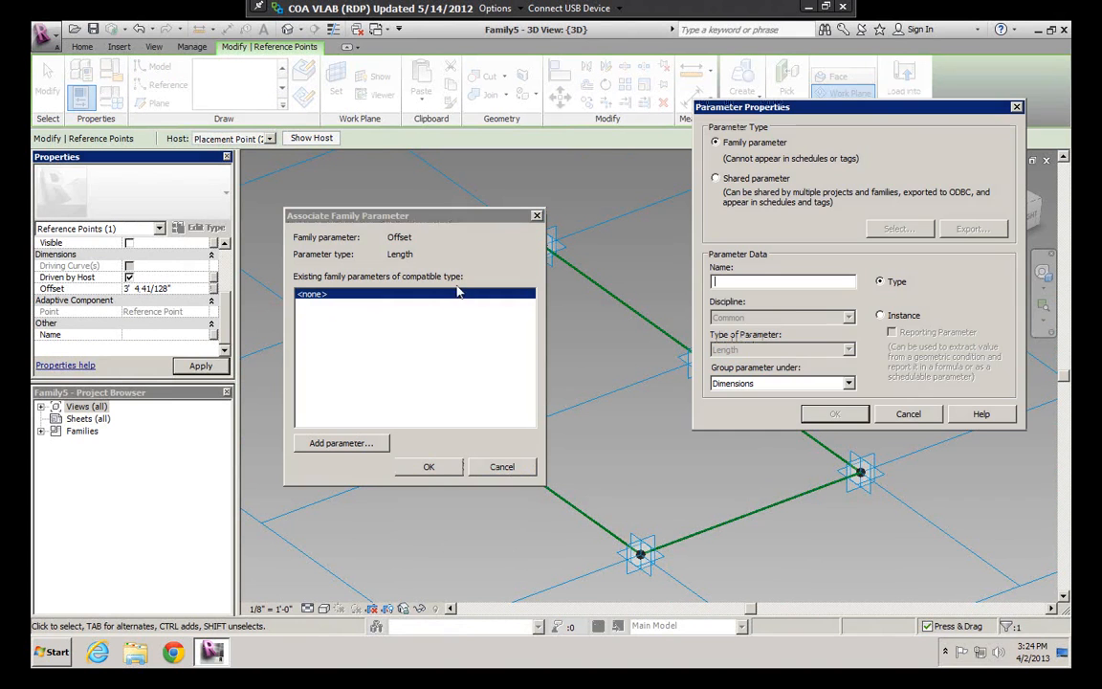
text(h)
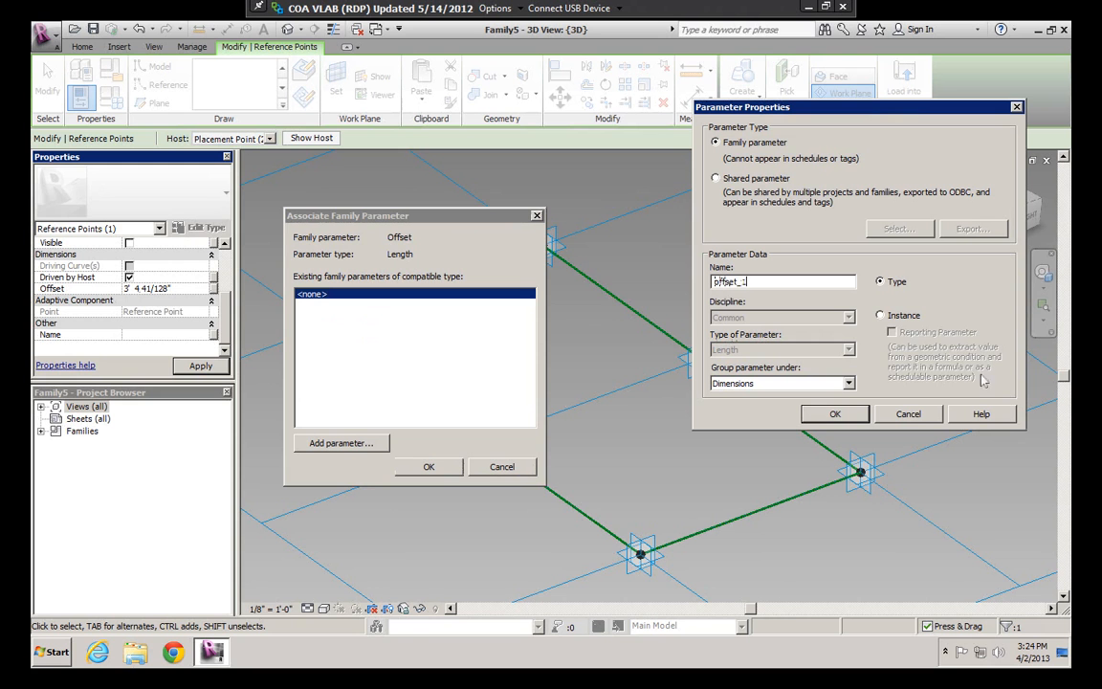
click(879, 315)
click(842, 419)
click(428, 466)
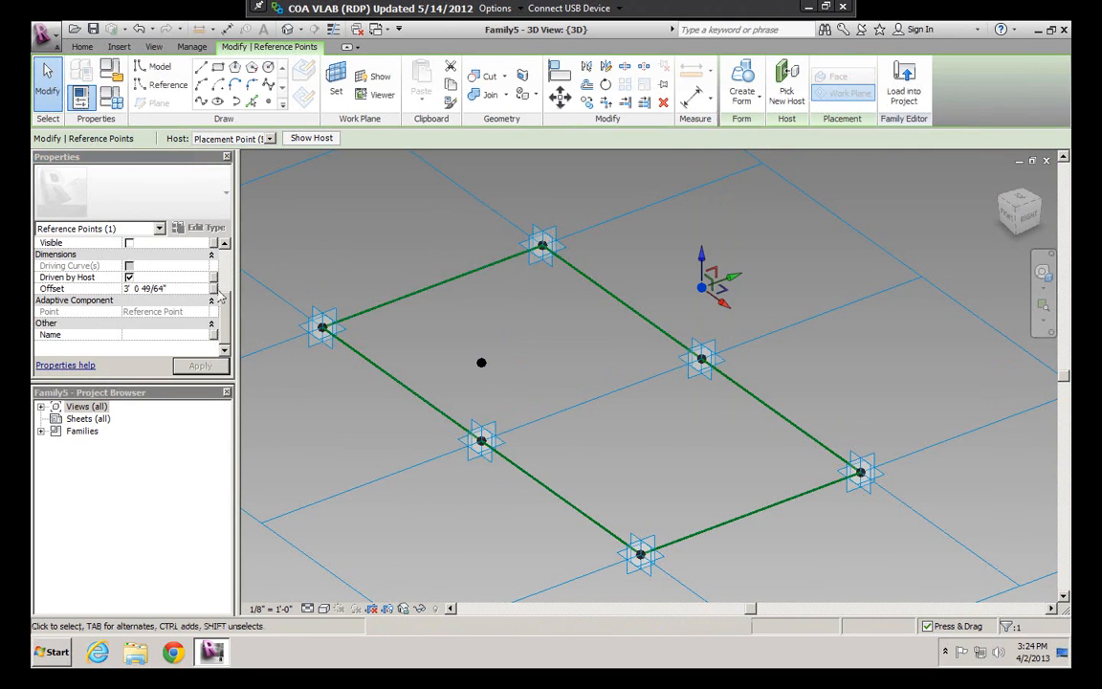
Associate the offset of the reference point above placement point 5 with a new family parameter named offset_2
click(210, 287)
click(356, 446)
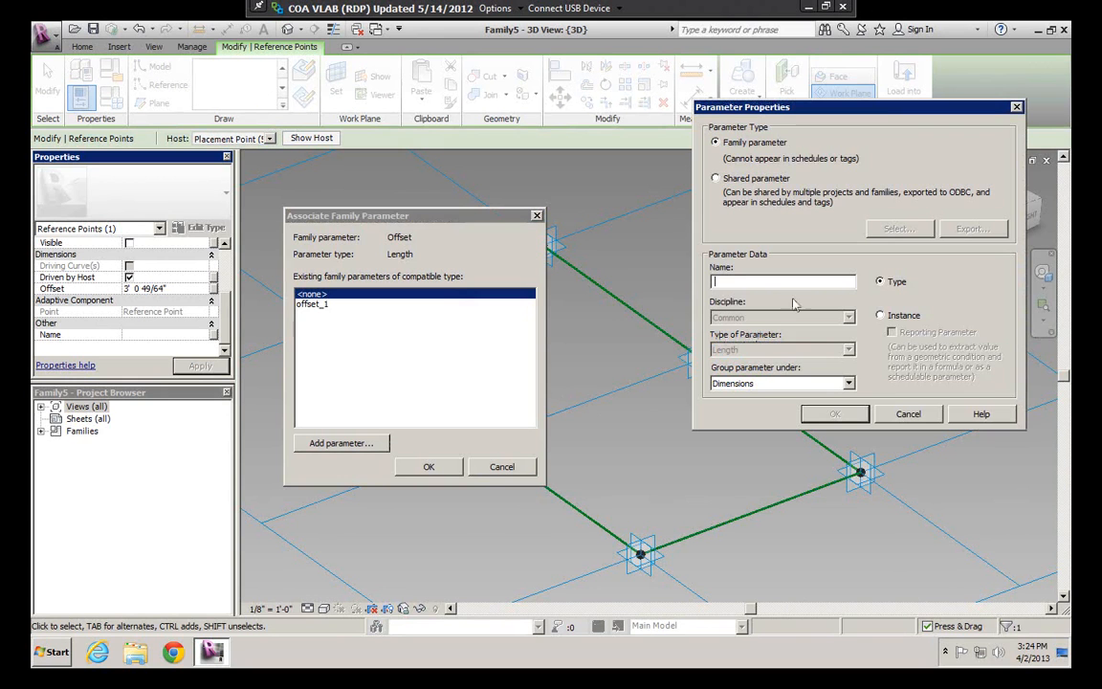
text(offset_2)
click(836, 413)
click(427, 467)
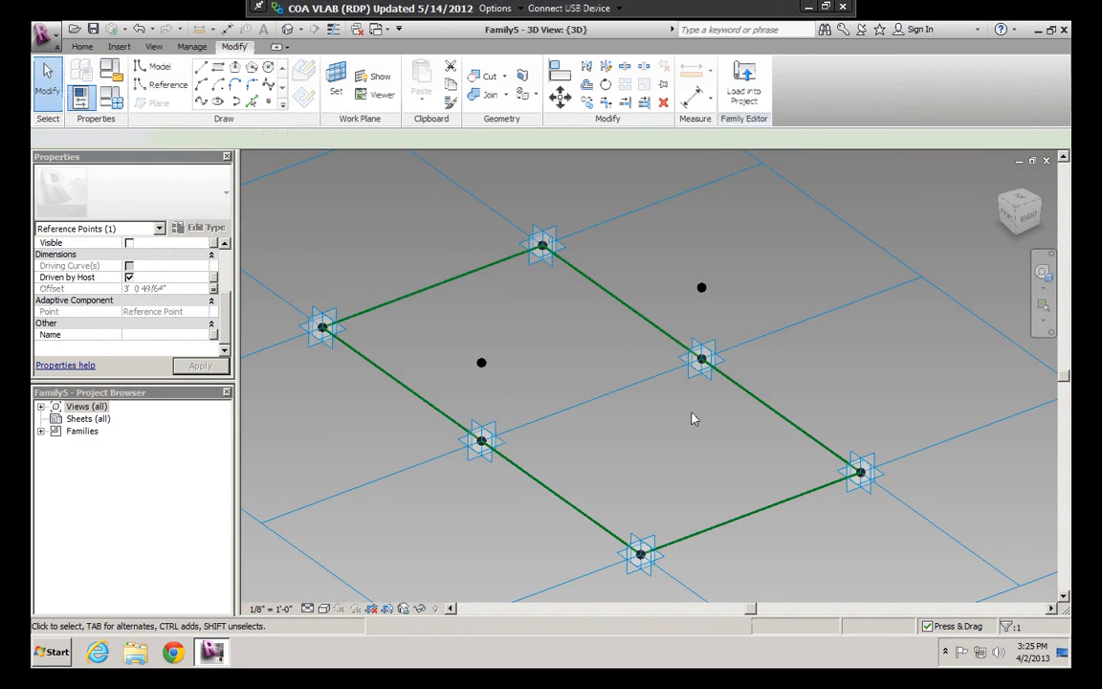
click(694, 418)
Add an aligned dimension between placement points 3 and 4 along the panel's short edge, placing it outside the panel
shift+middle_drag(647, 354, 728, 284)
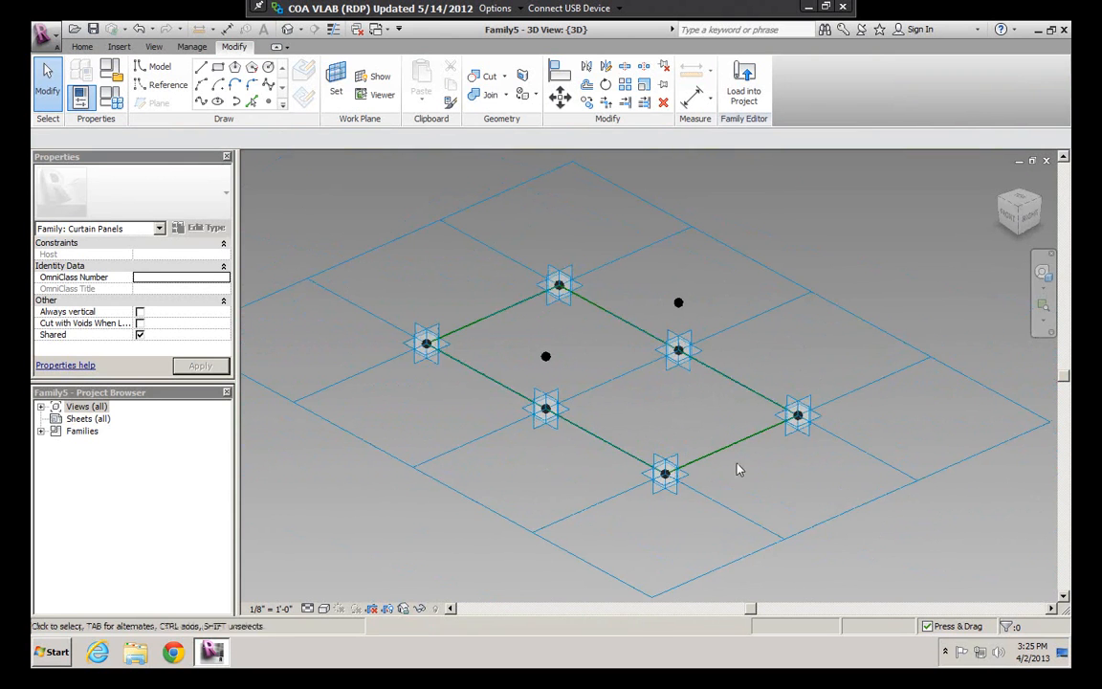
scroll(738, 469, up, 2)
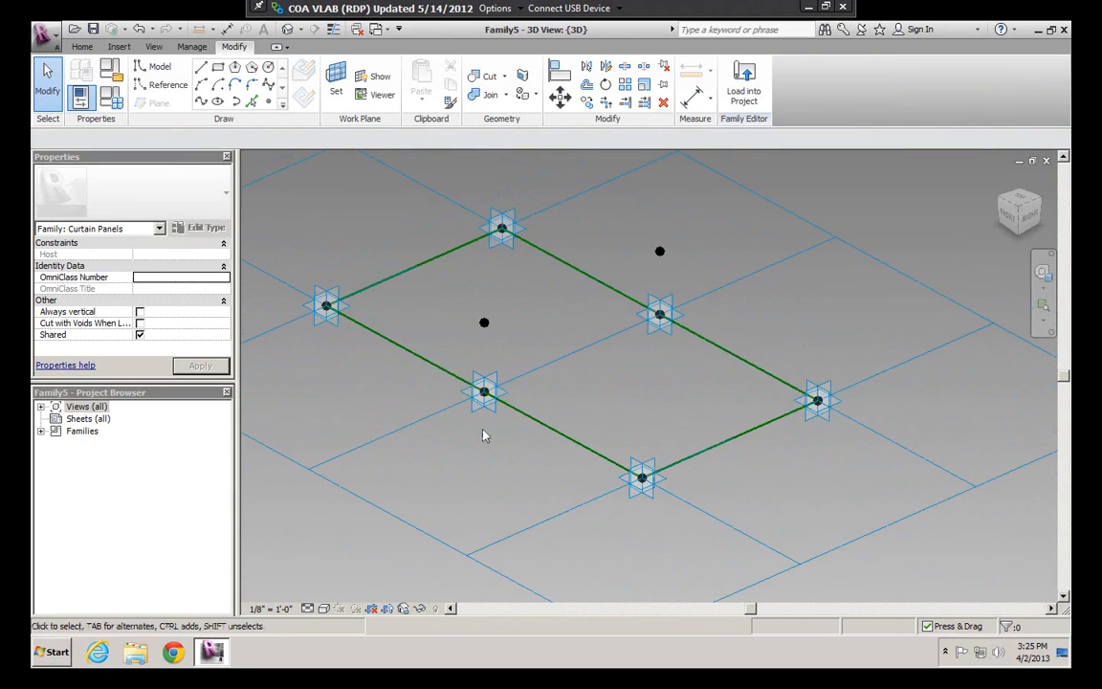
shift+middle_drag(668, 406, 685, 344)
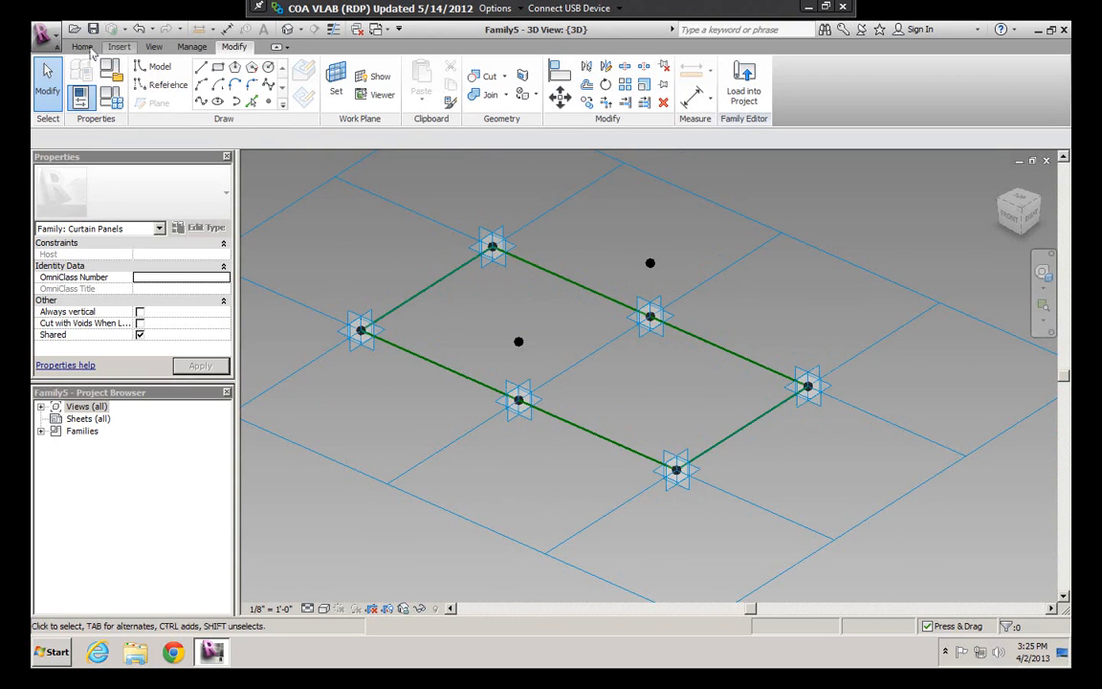
click(83, 48)
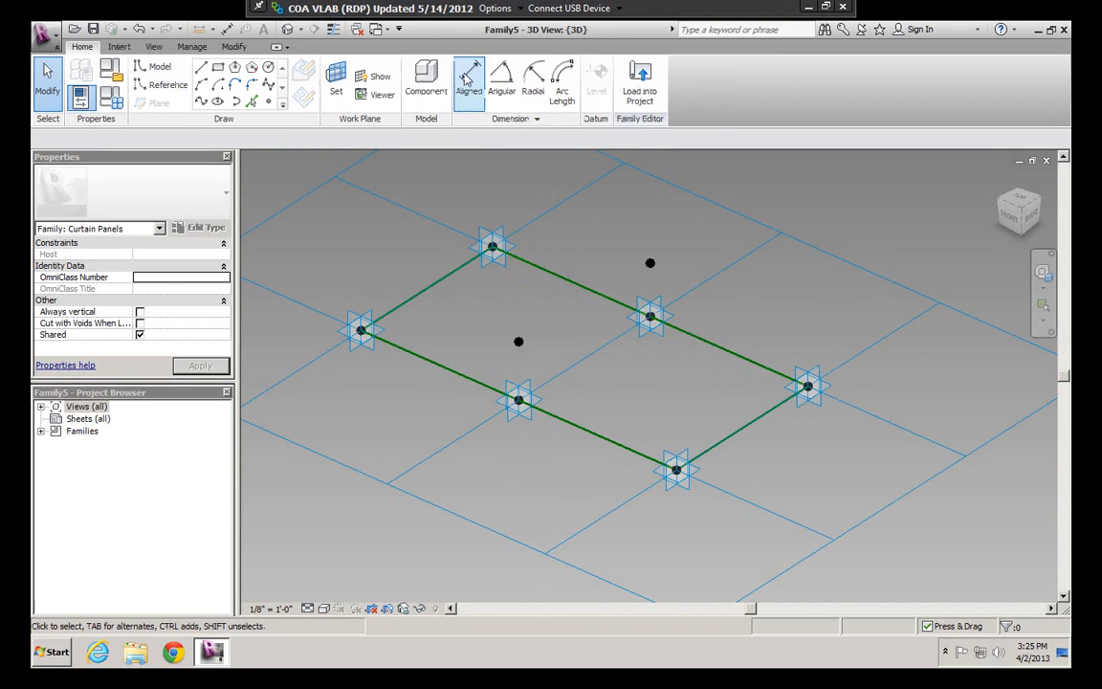
click(468, 80)
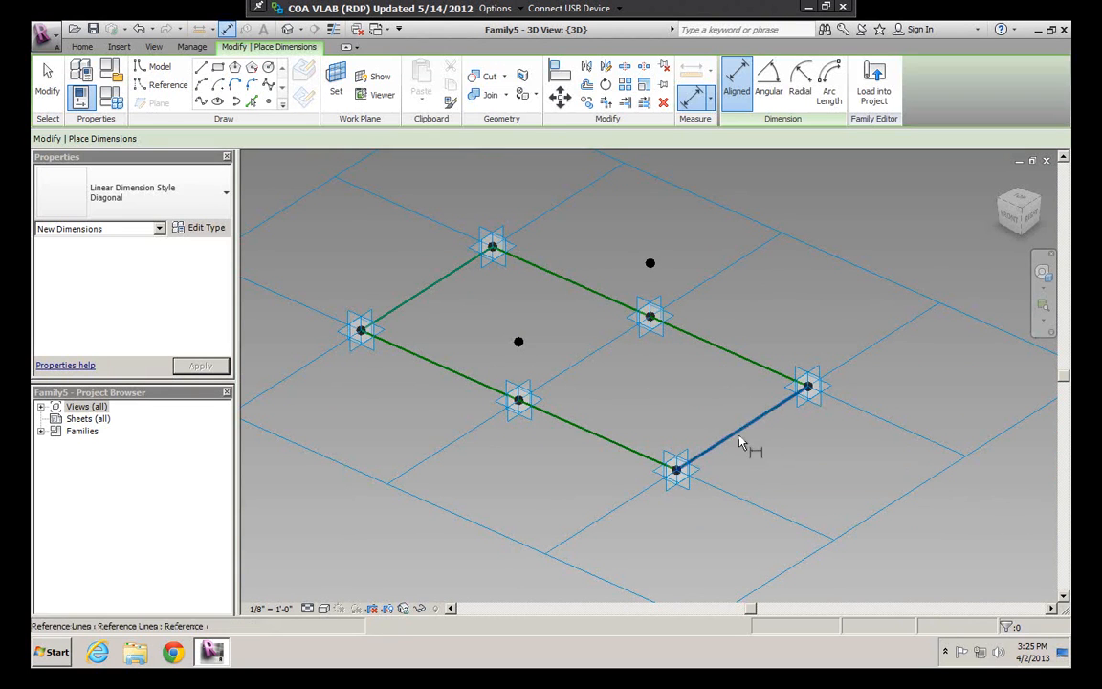
scroll(759, 442, up, 1)
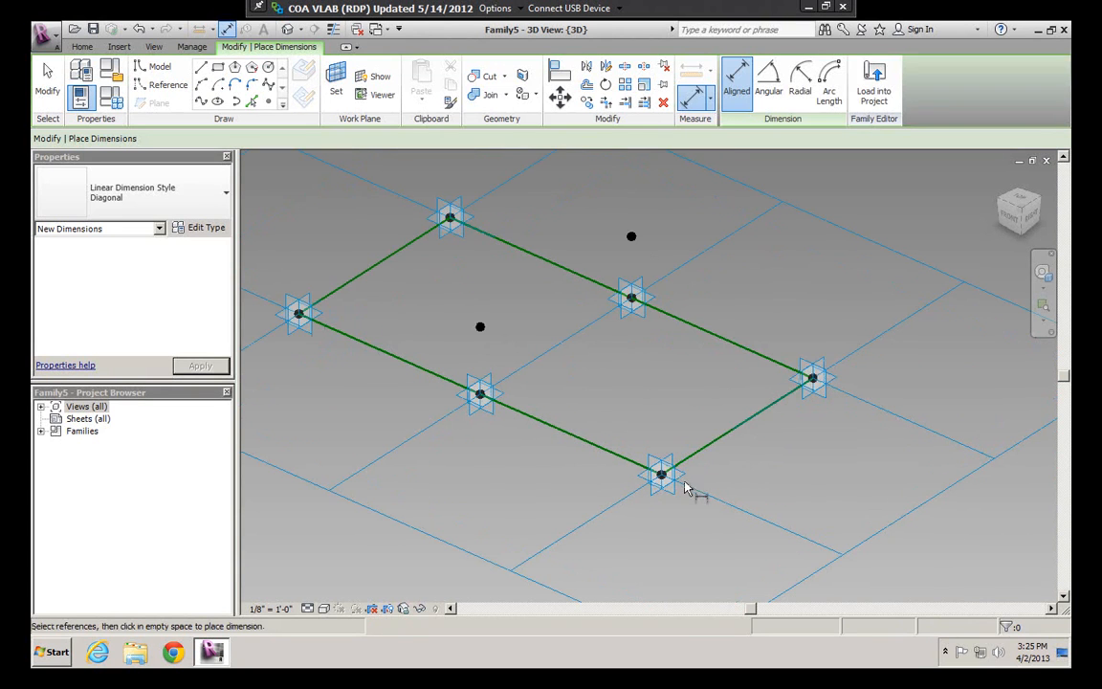
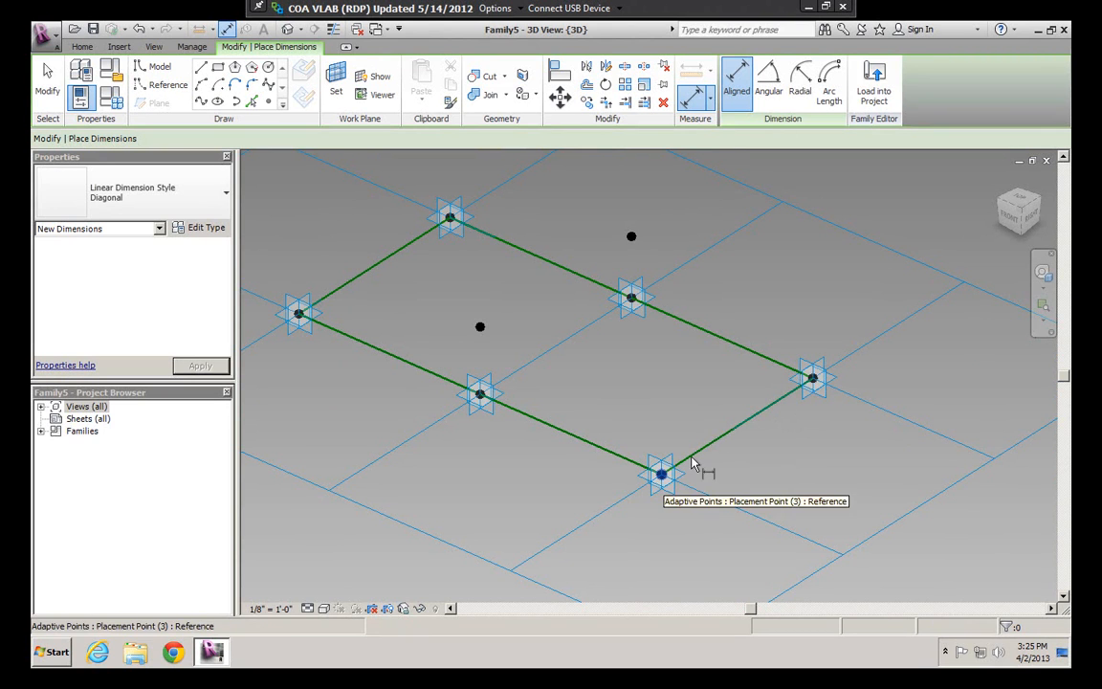
click(662, 476)
click(814, 378)
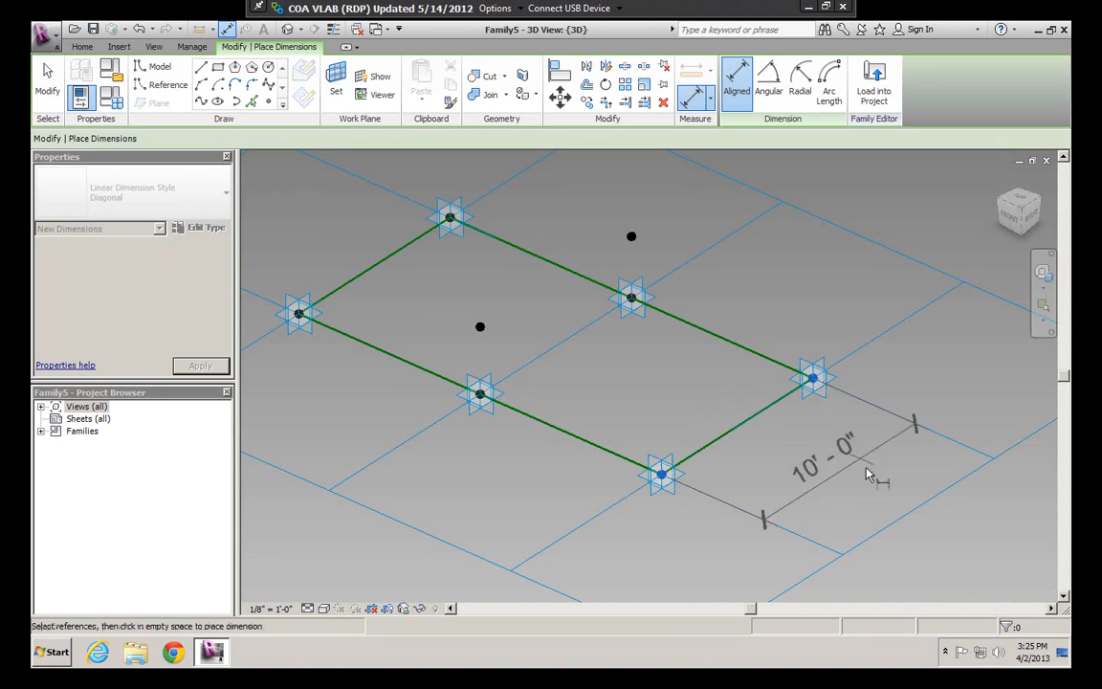
click(870, 476)
key(Escape)
key(Tab)
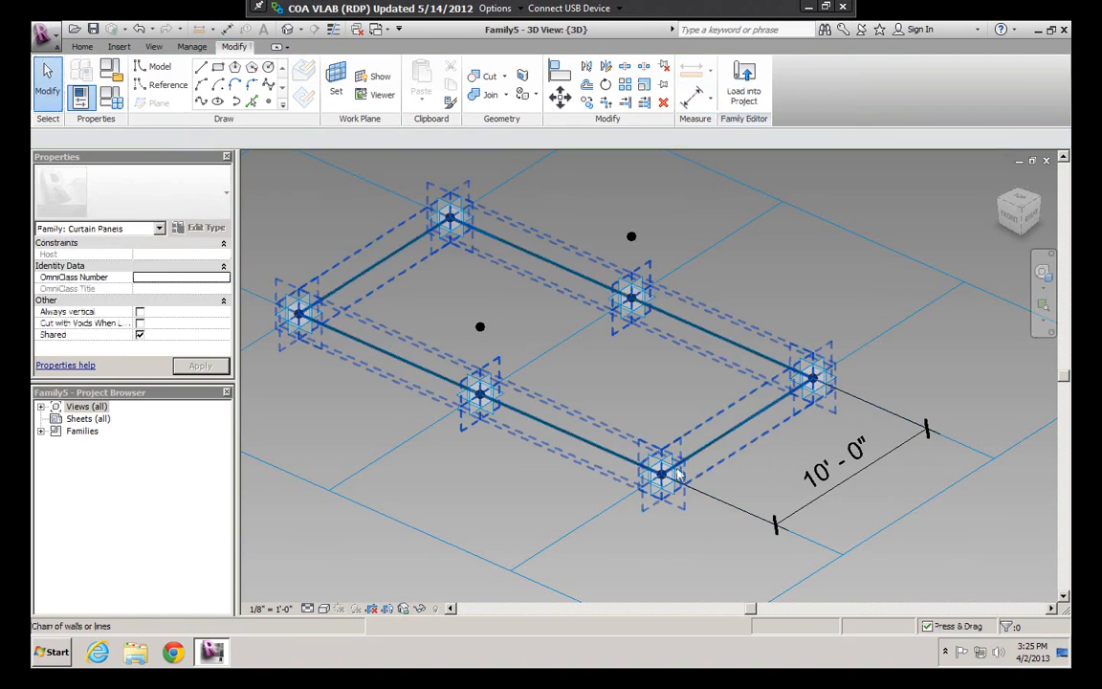
Delete the existing dimension between the two adaptive points at the end of the panel frame
click(793, 521)
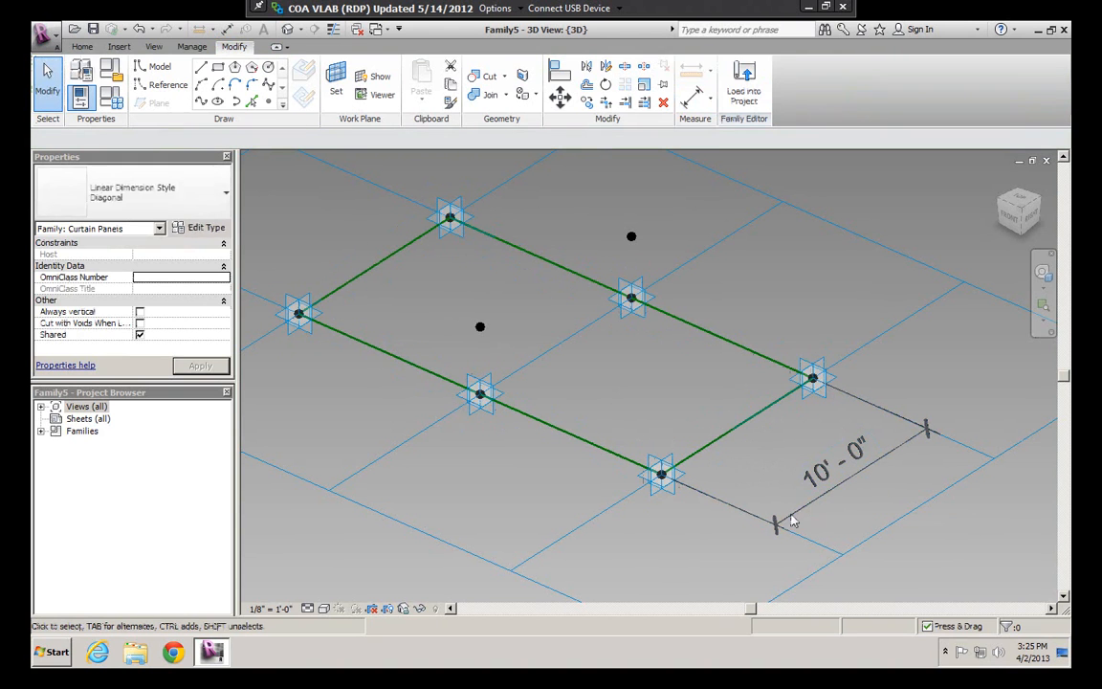
key(Escape)
click(81, 46)
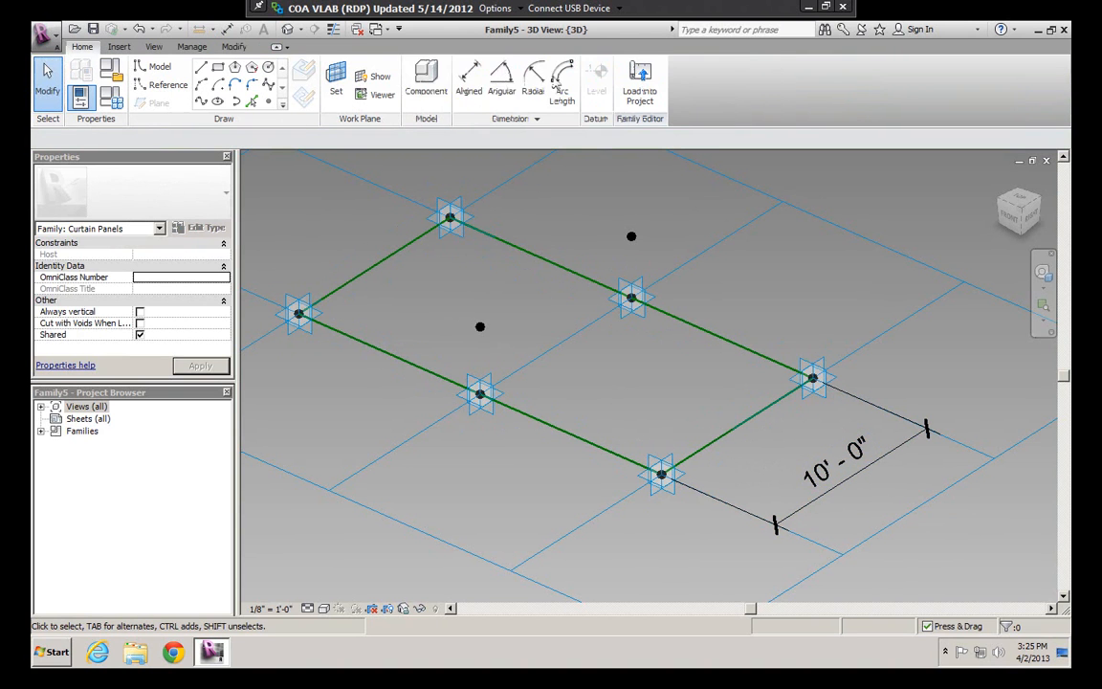
click(469, 78)
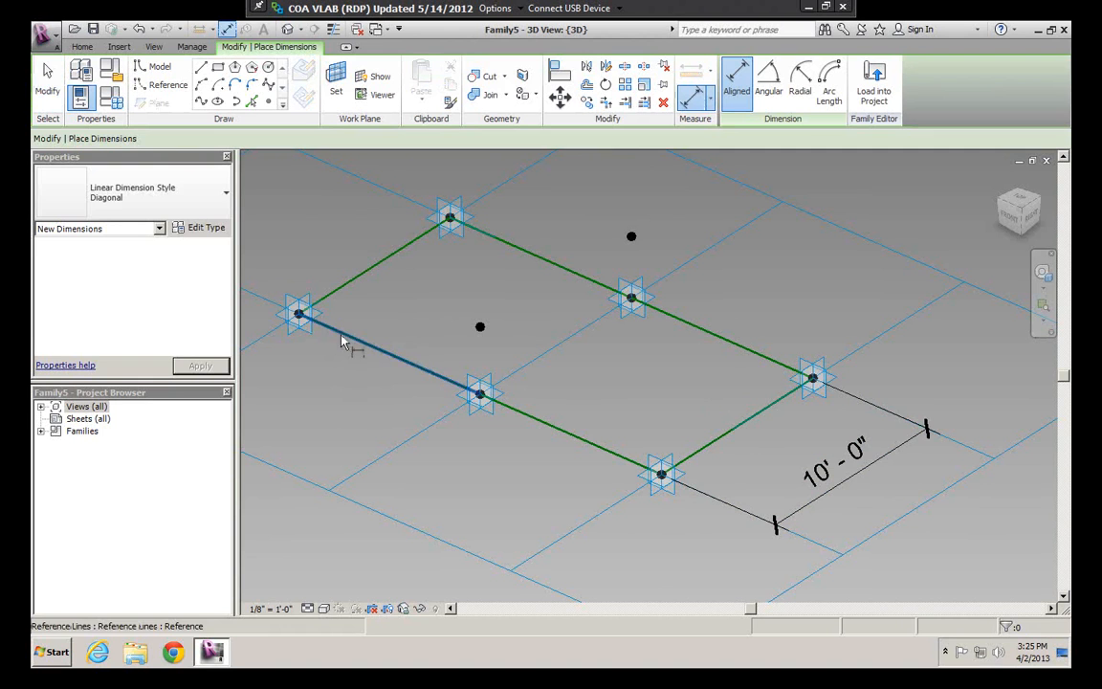
key(Escape)
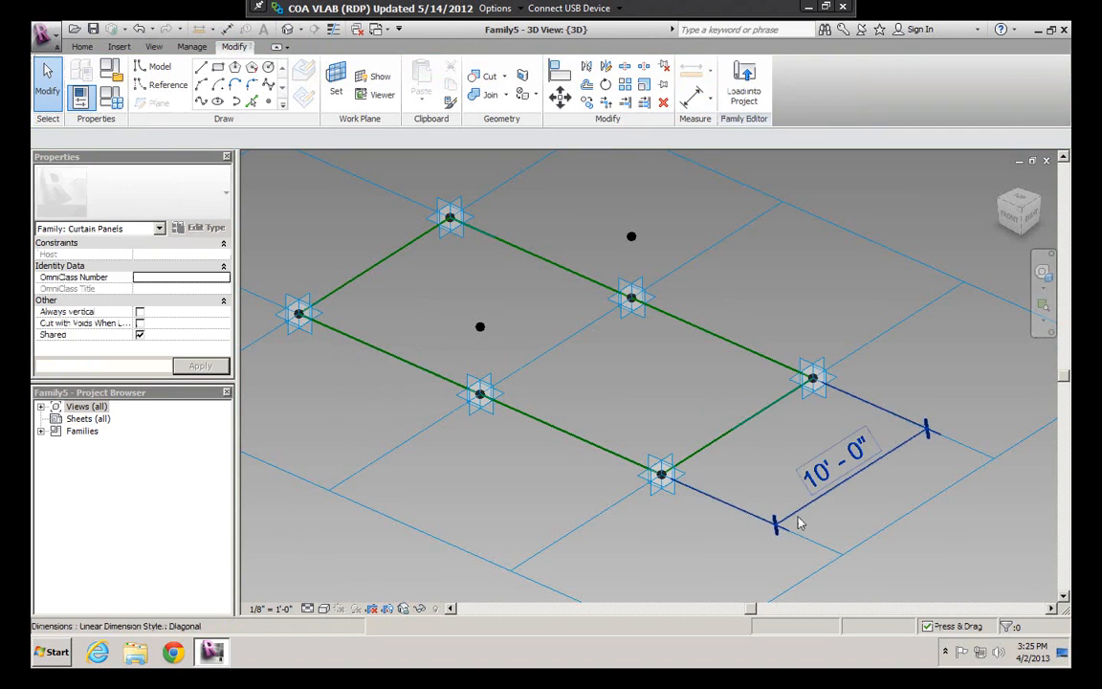
click(800, 524)
key(Delete)
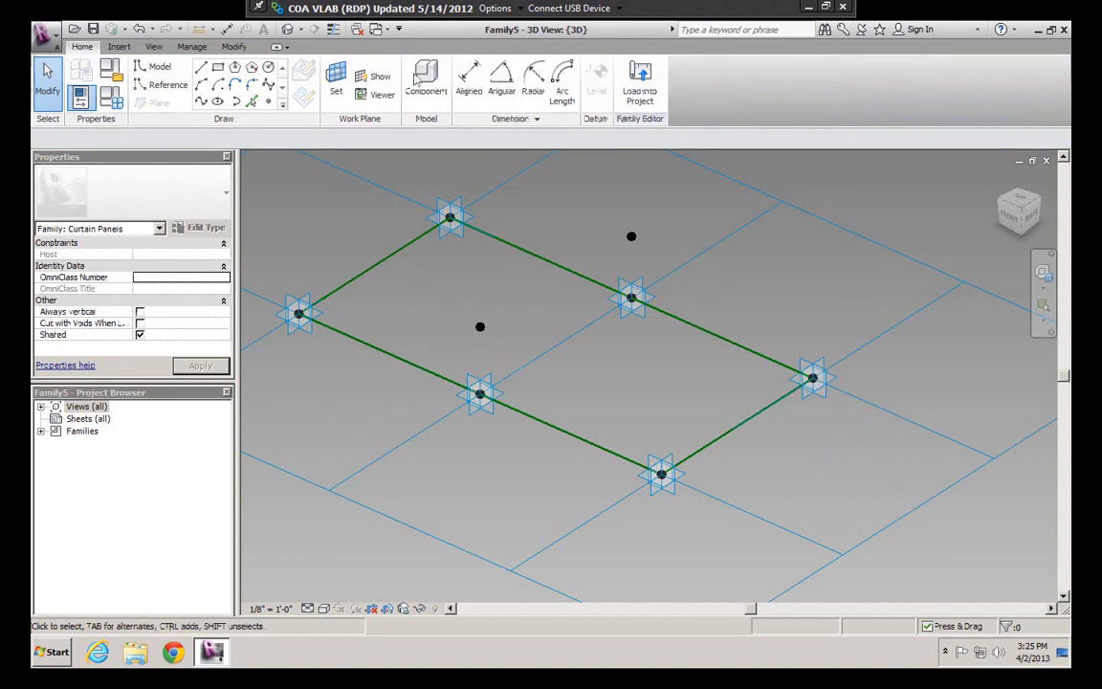
Set the work plane on the end reference line and place an aligned dimension between placement points 3 and 4
click(469, 80)
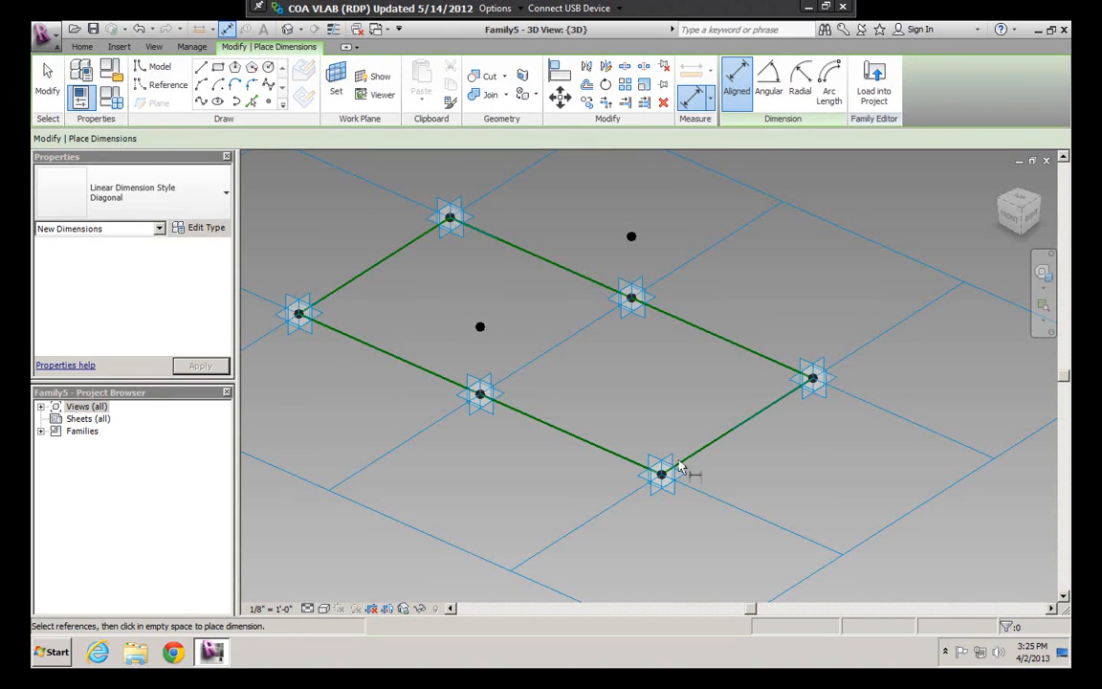
click(342, 88)
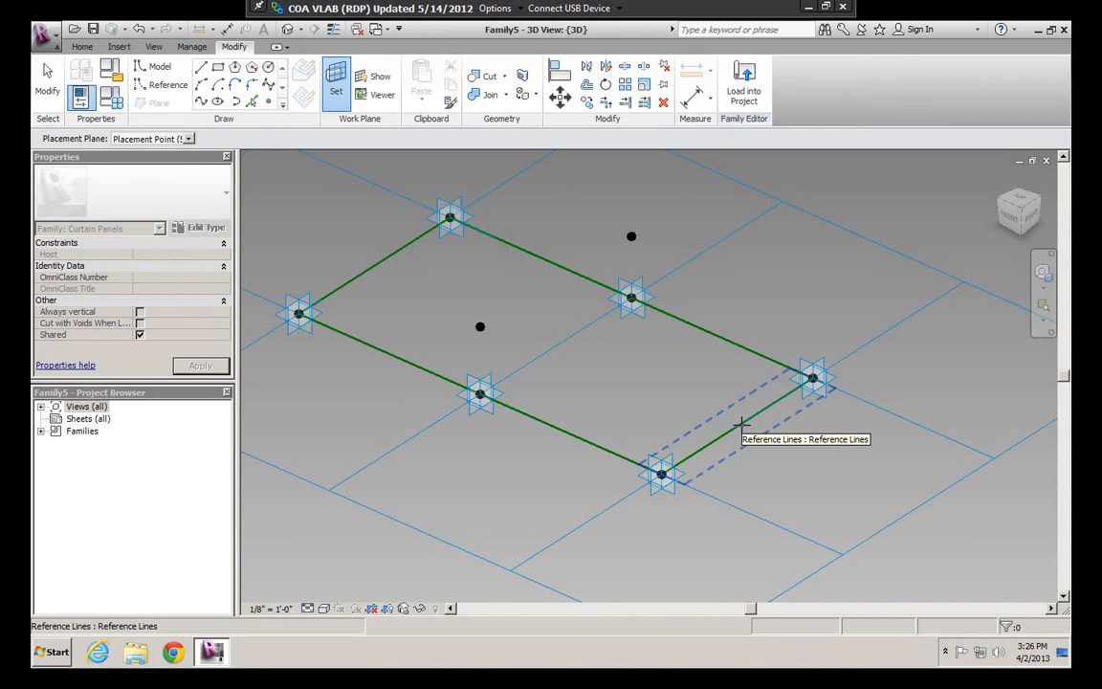
key(d)
key(i)
click(661, 474)
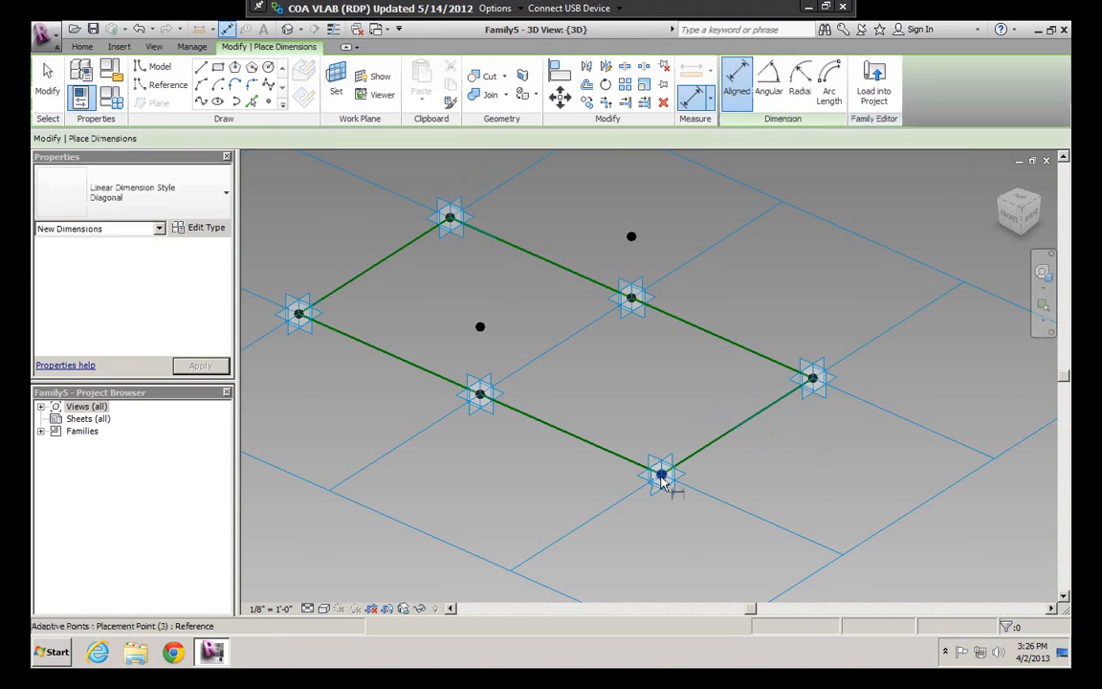
click(813, 380)
click(856, 446)
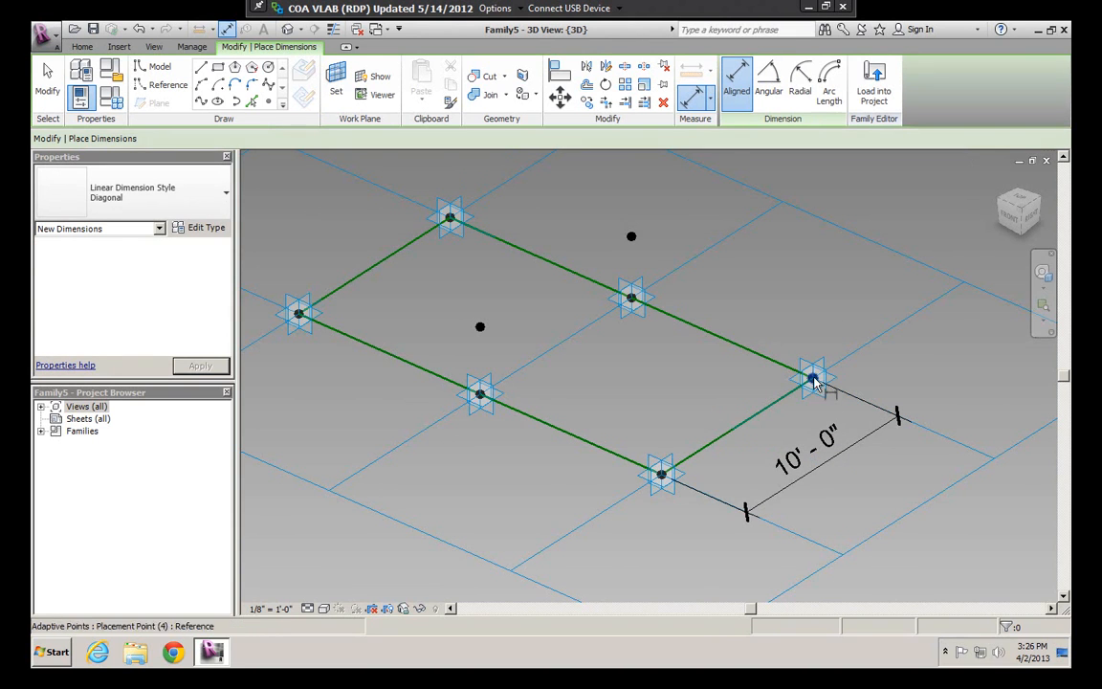
key(Escape)
key(Escape)
Examine the adaptive component properties of placement point 4
key(Tab)
key(Tab)
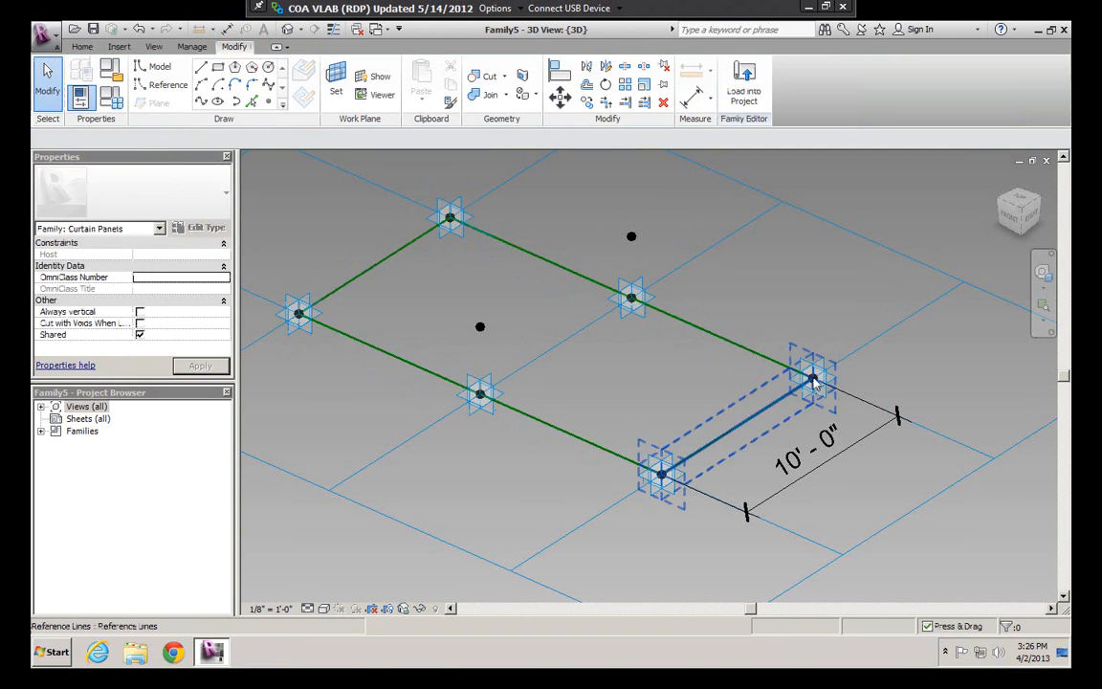
key(Tab)
click(814, 379)
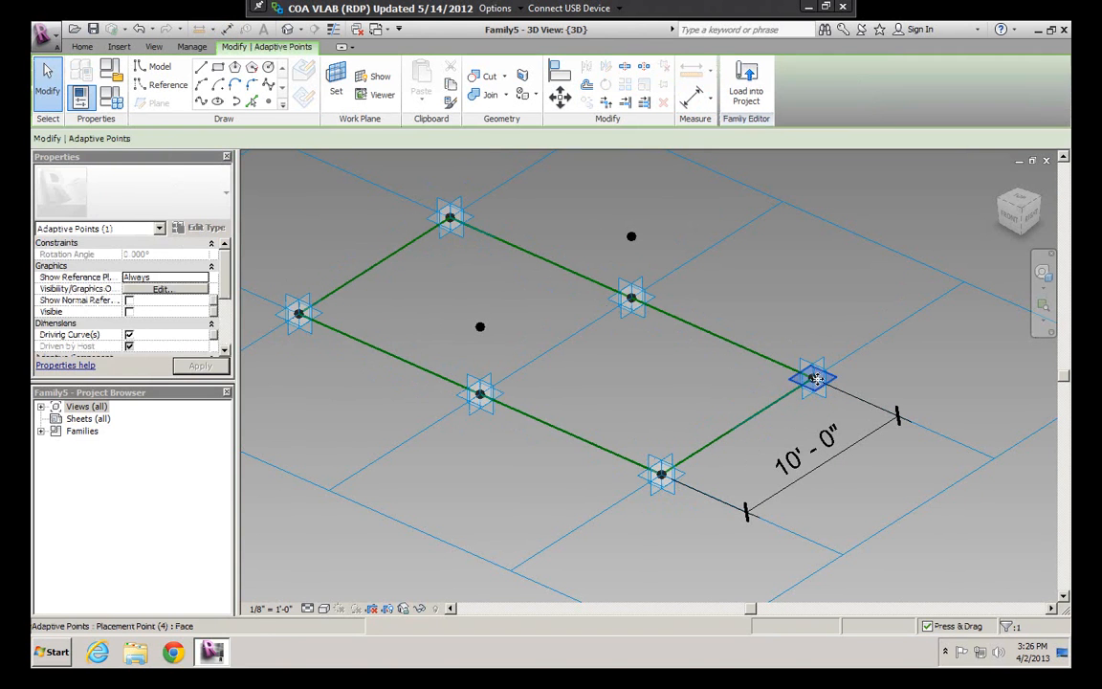
click(224, 331)
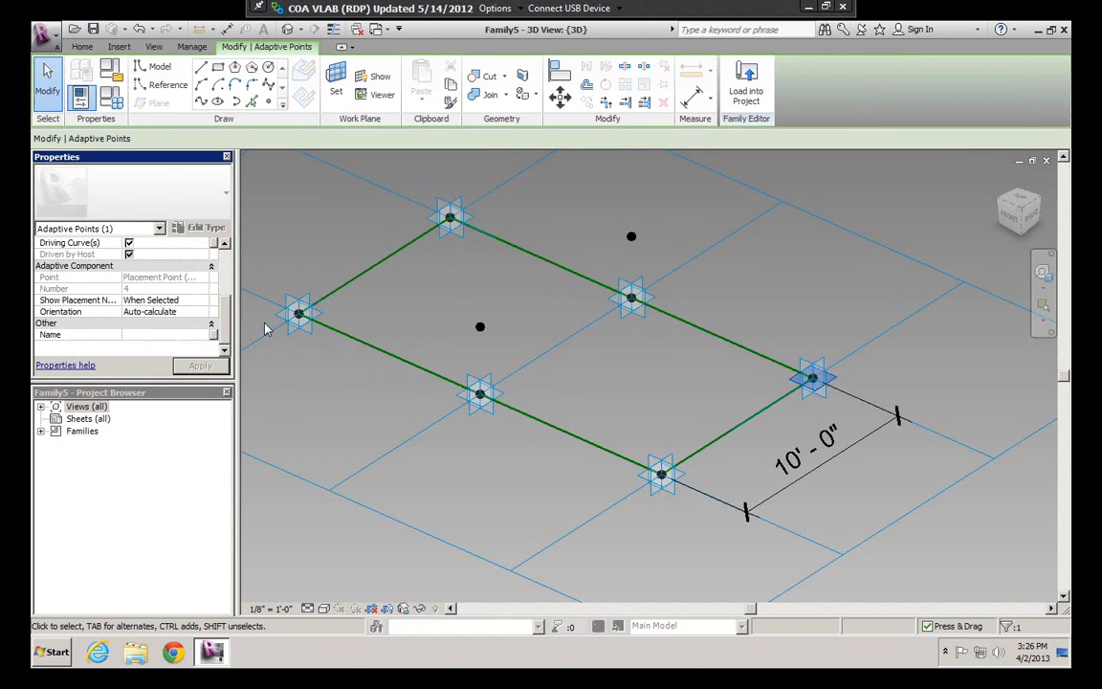
click(785, 342)
Move placement point 4 vertically upward, out of the plane of the other points
key(Tab)
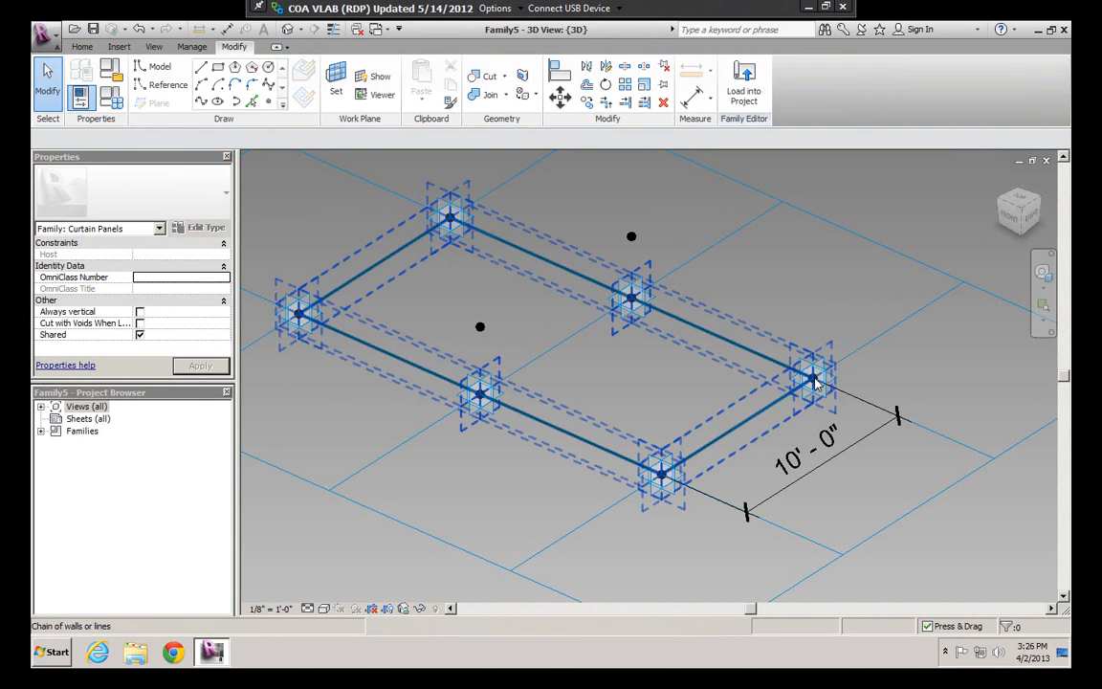
key(Tab)
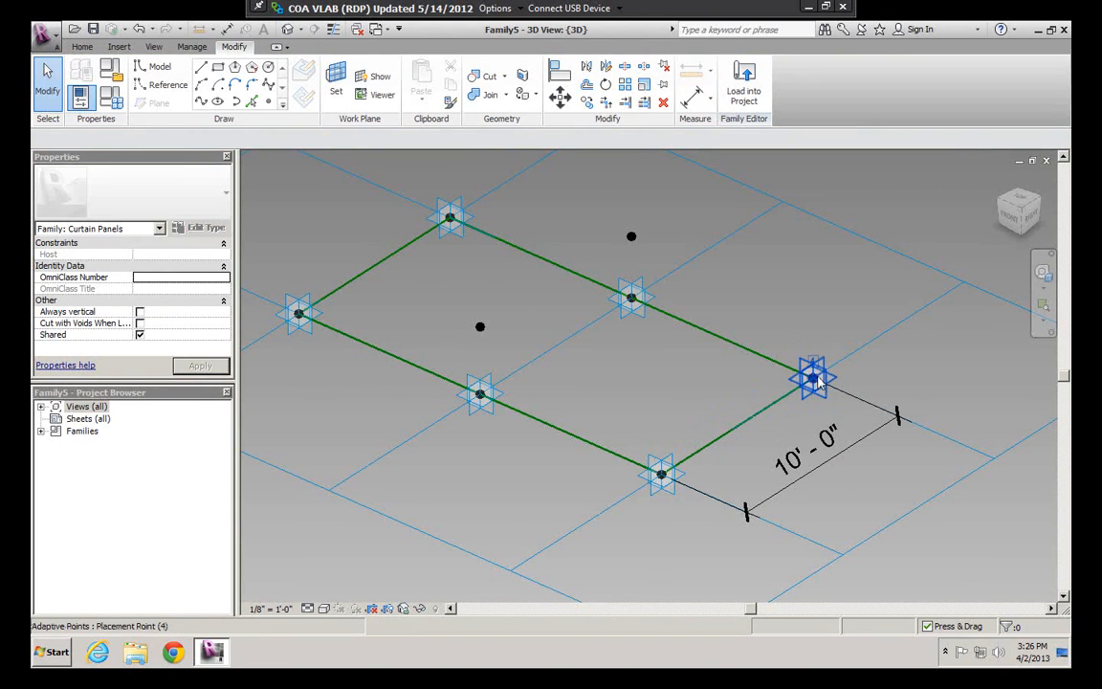
click(814, 380)
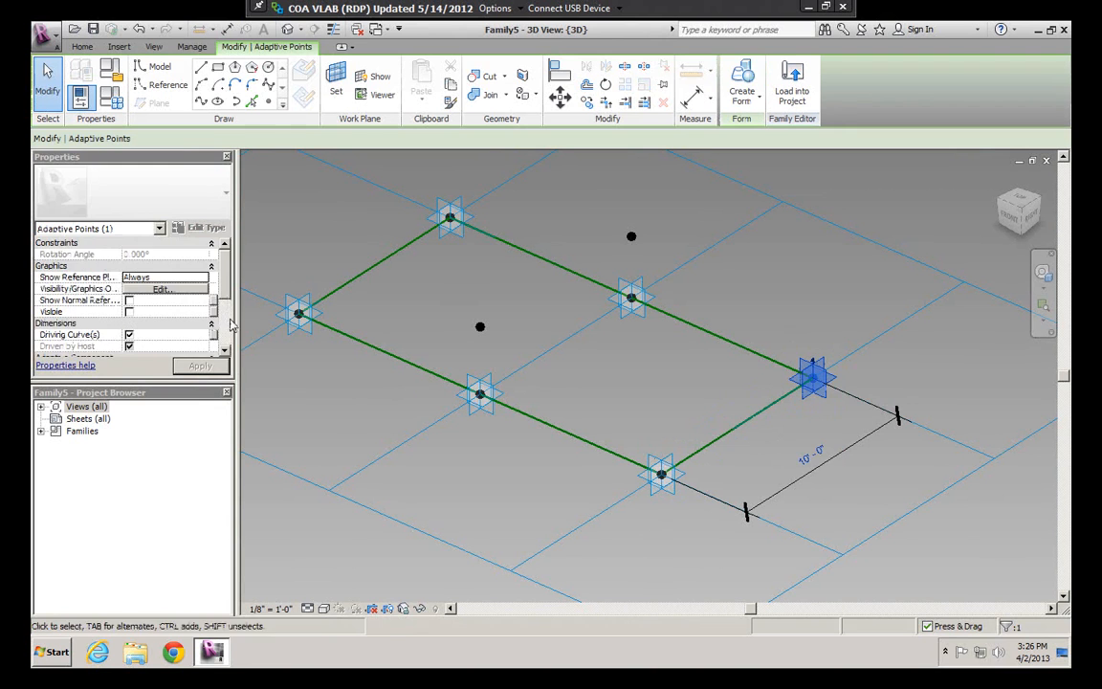
click(560, 96)
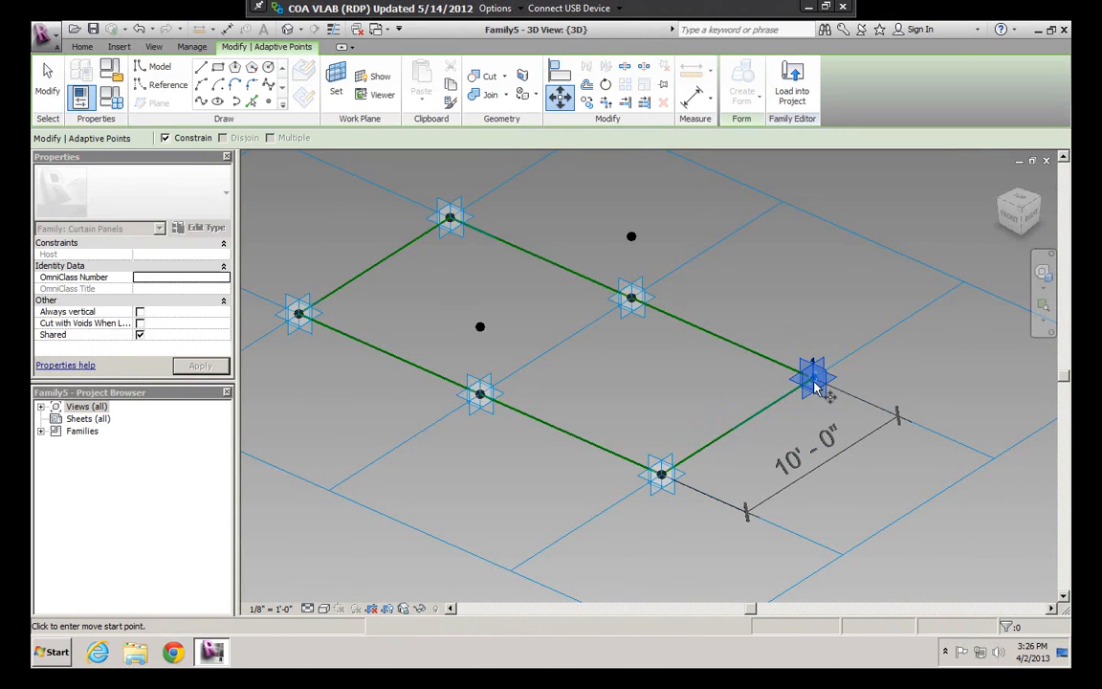
click(815, 381)
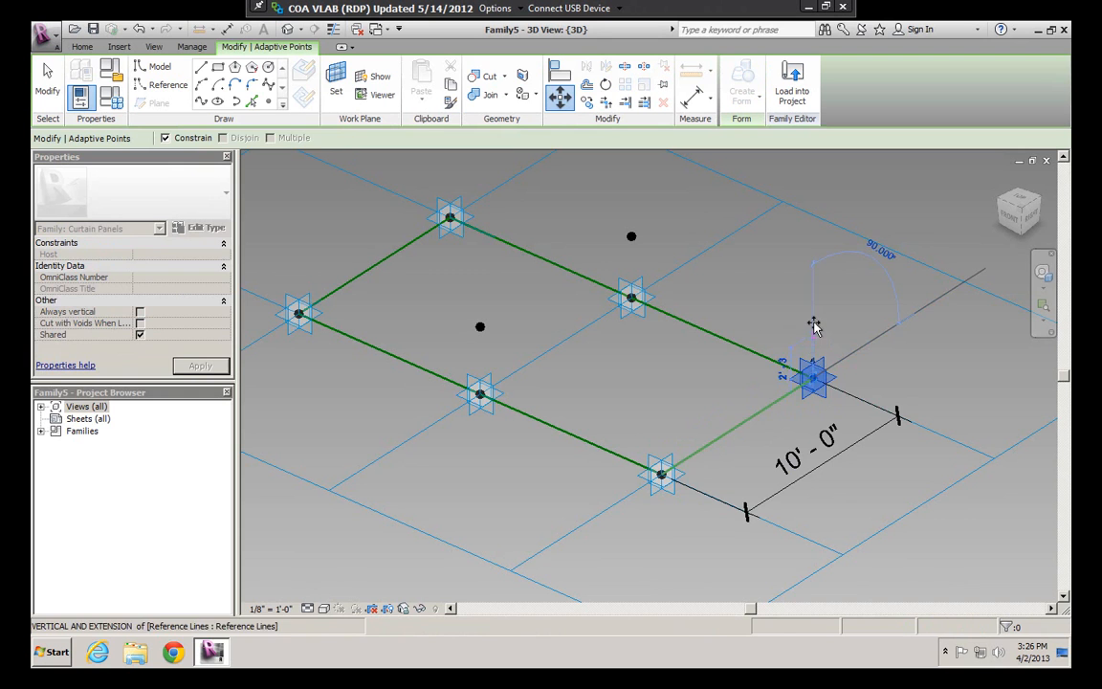
click(814, 324)
click(888, 415)
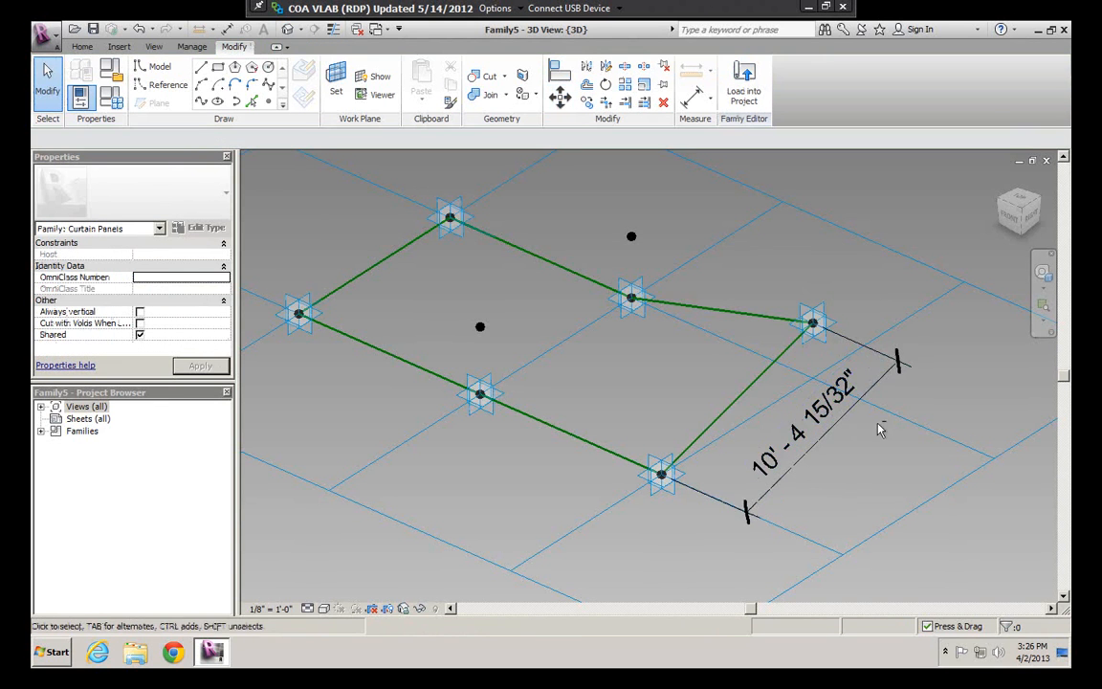
Examine the raised point, its reference lines and its dimension from several angles
shift+middle_drag(878, 425, 783, 374)
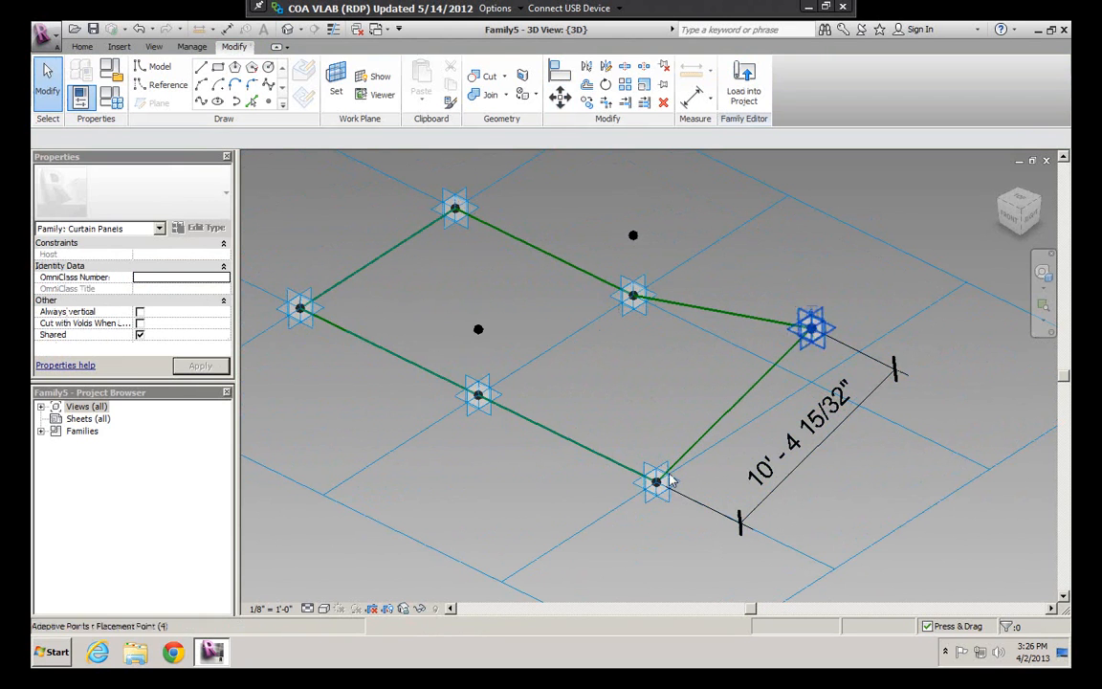
key(Tab)
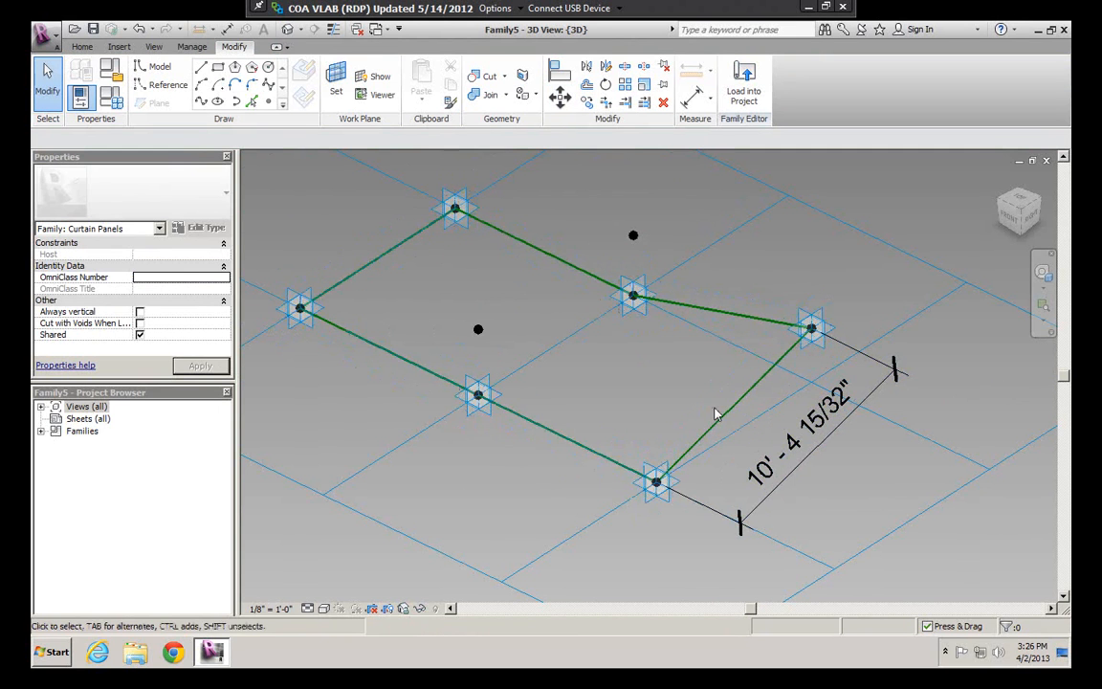
shift+middle_drag(715, 415, 750, 412)
scroll(756, 470, up, 2)
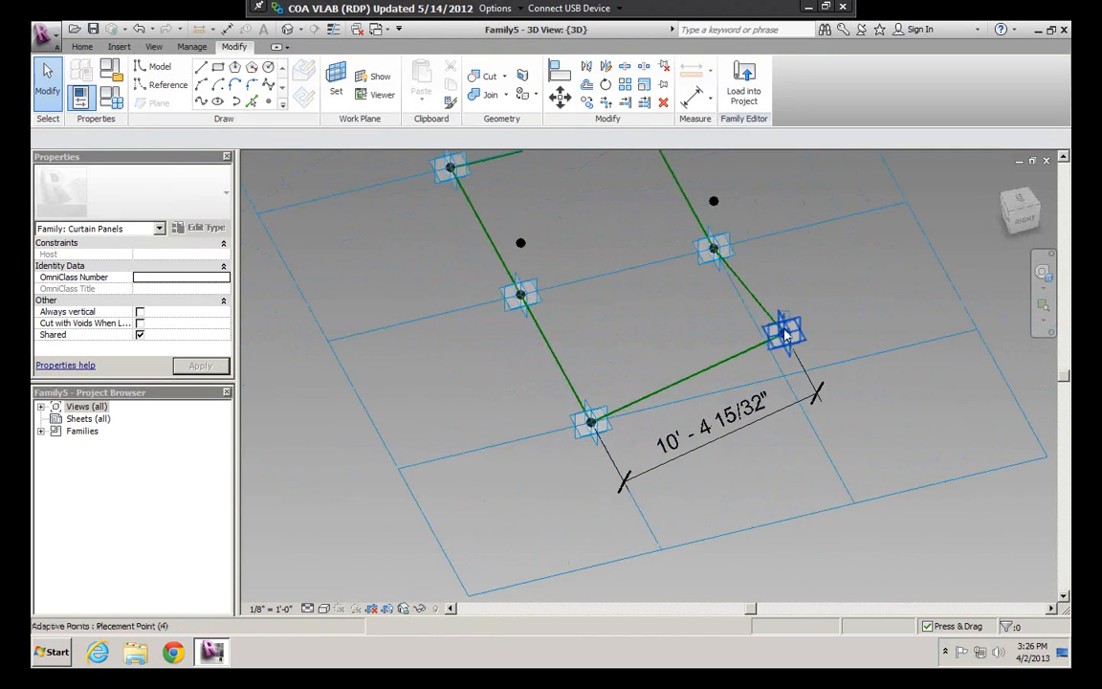
scroll(784, 335, down, 3)
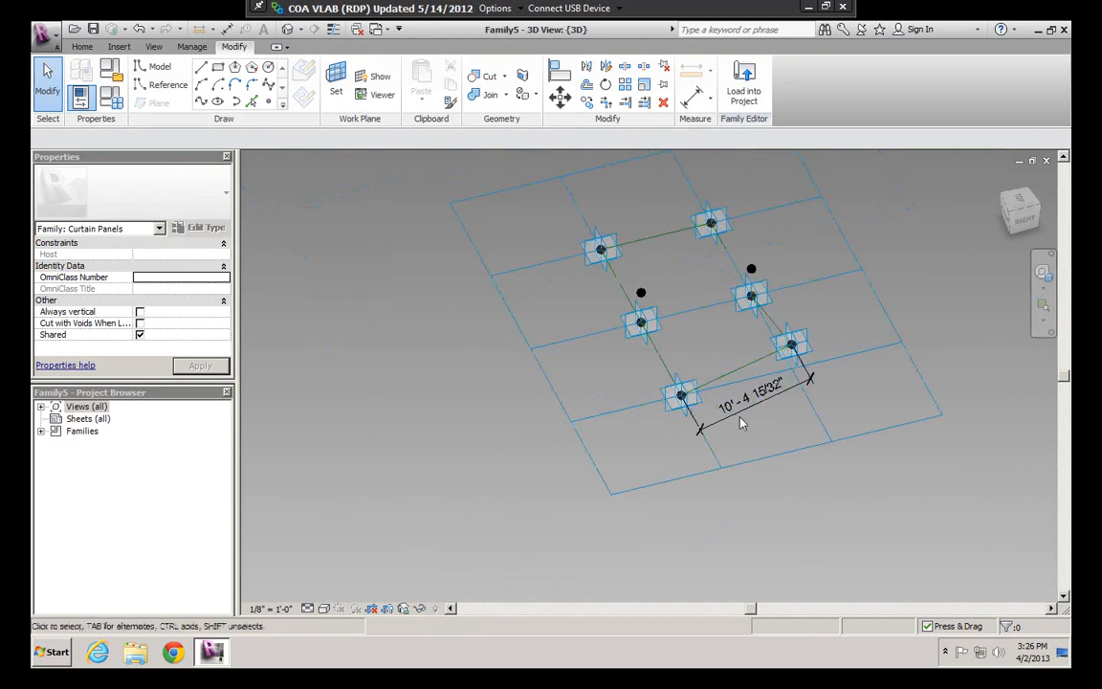
shift+middle_drag(756, 411, 707, 310)
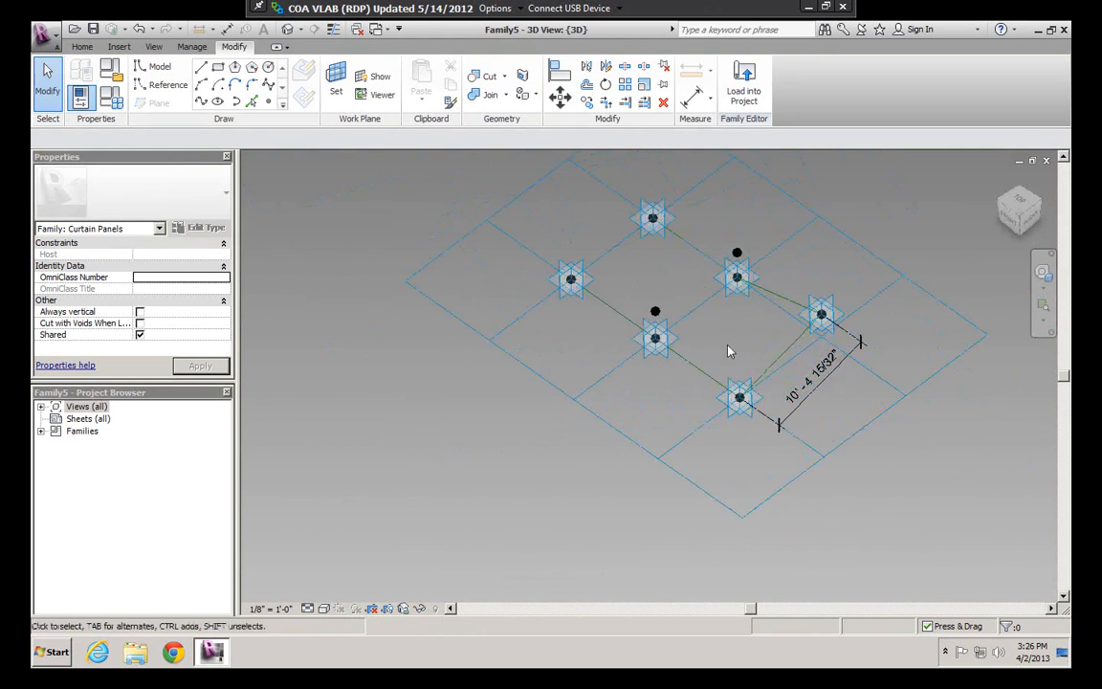
scroll(727, 351, up, 2)
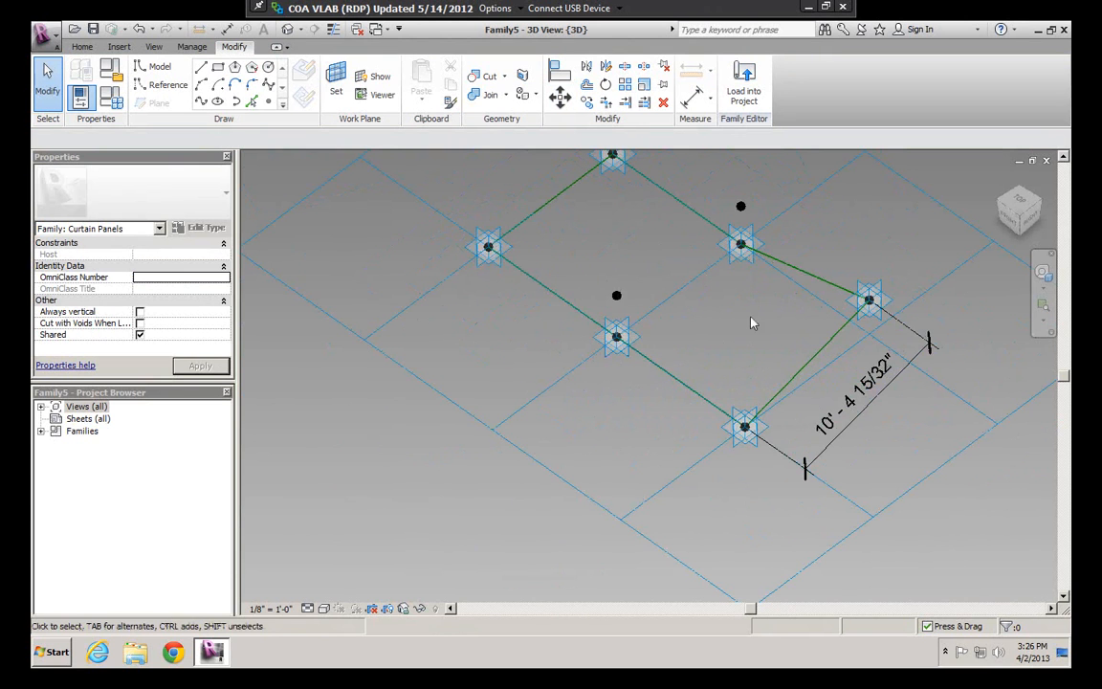
middle_drag(667, 276, 599, 287)
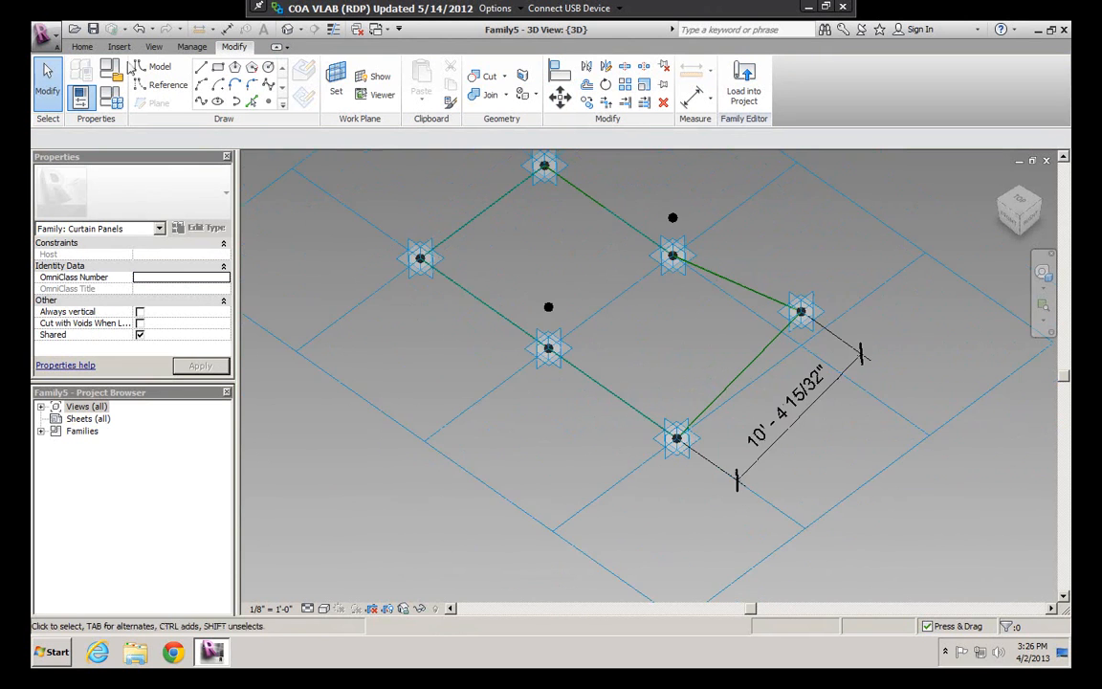
click(616, 337)
click(333, 202)
click(463, 80)
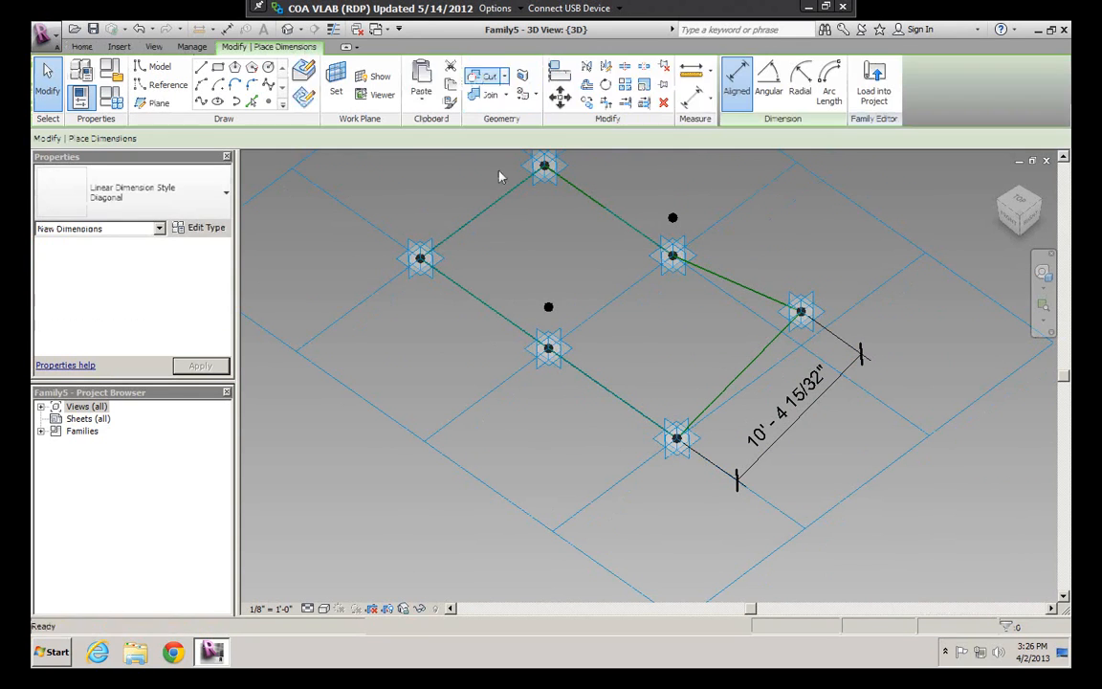
key(Escape)
key(Escape)
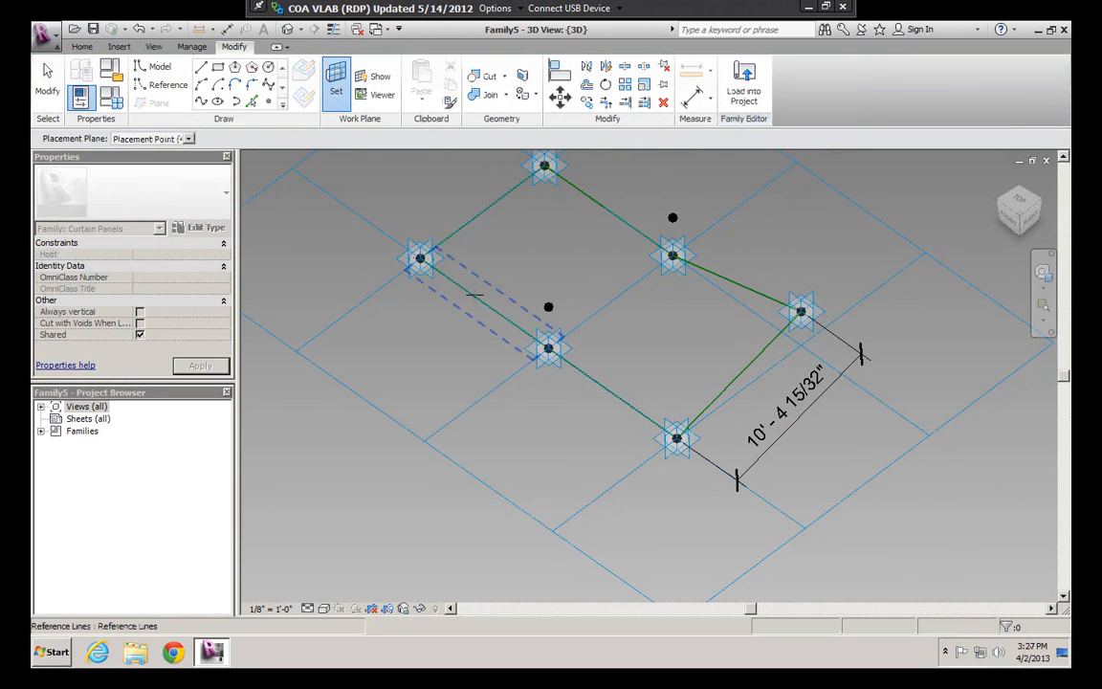
Place an aligned dimension between placement points 1 and 2 on the work plane of their connecting reference line
key(d)
key(i)
click(422, 258)
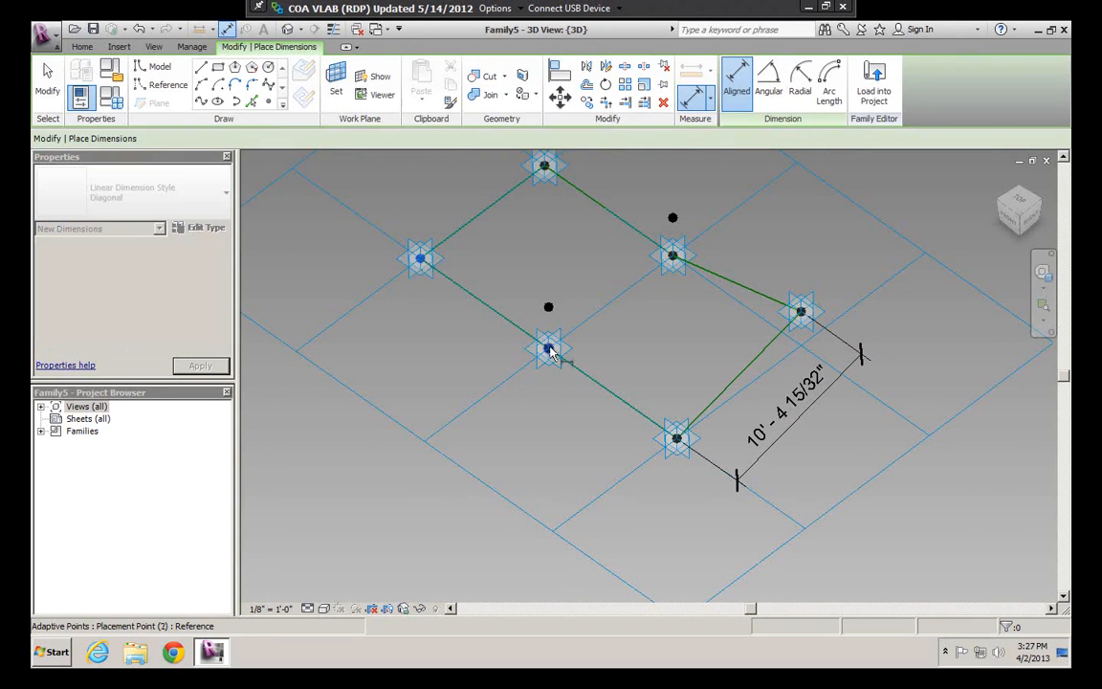
click(550, 349)
click(459, 368)
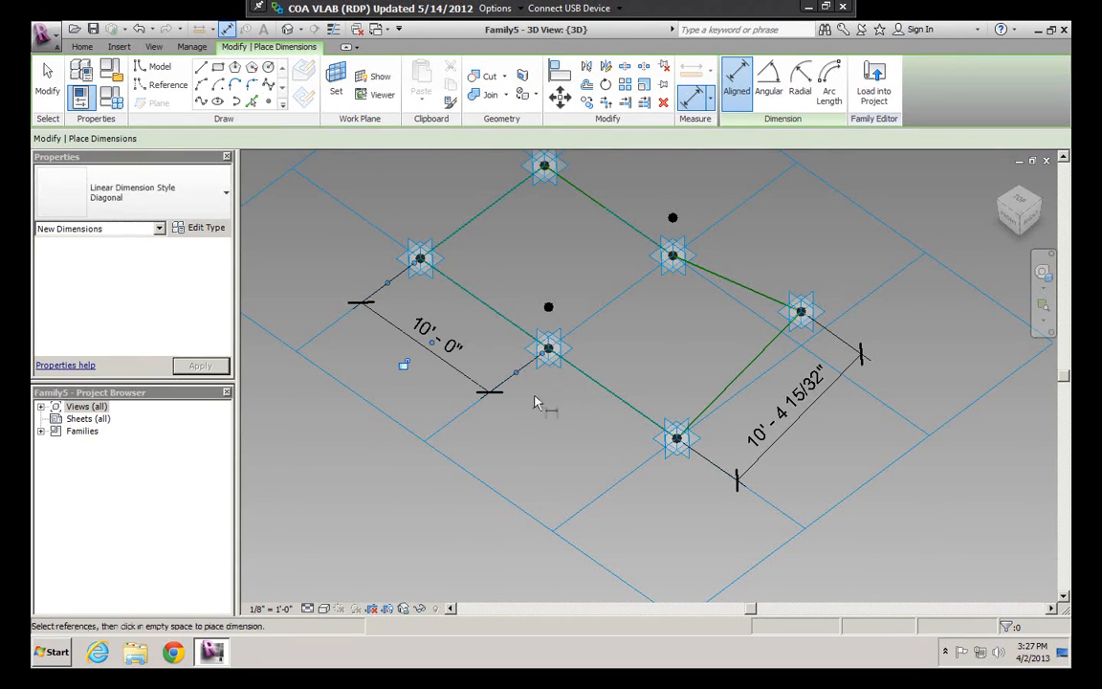
Set the work plane on the reference line between placement points 2 and 3 and place an aligned dimension between them
scroll(498, 352, up, 2)
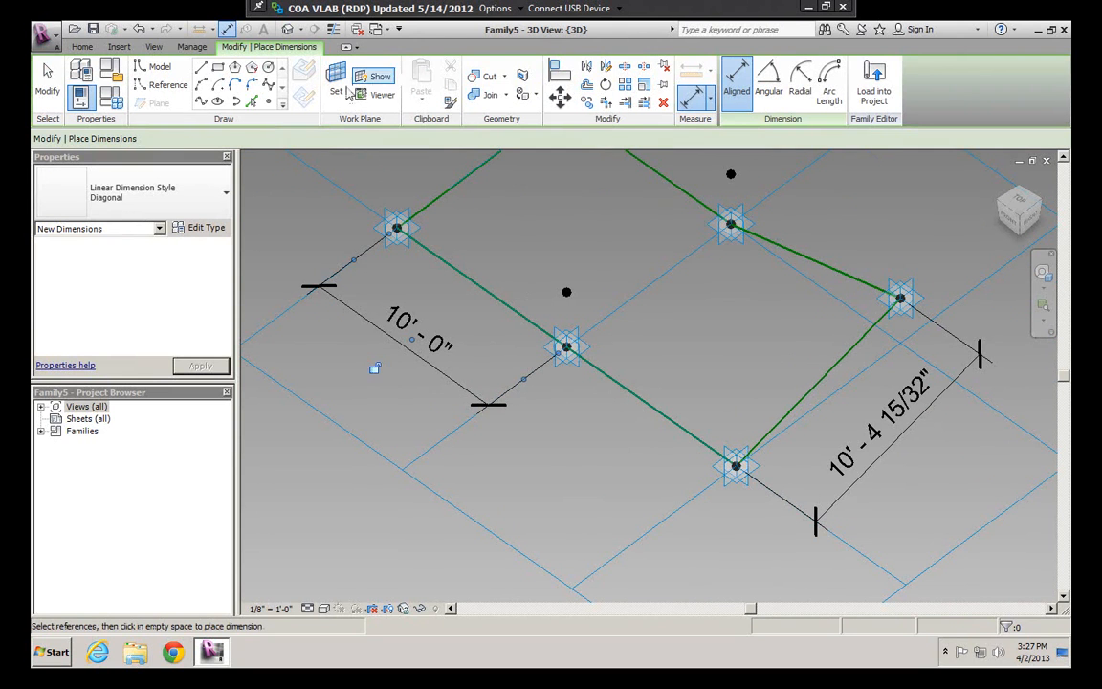
click(340, 87)
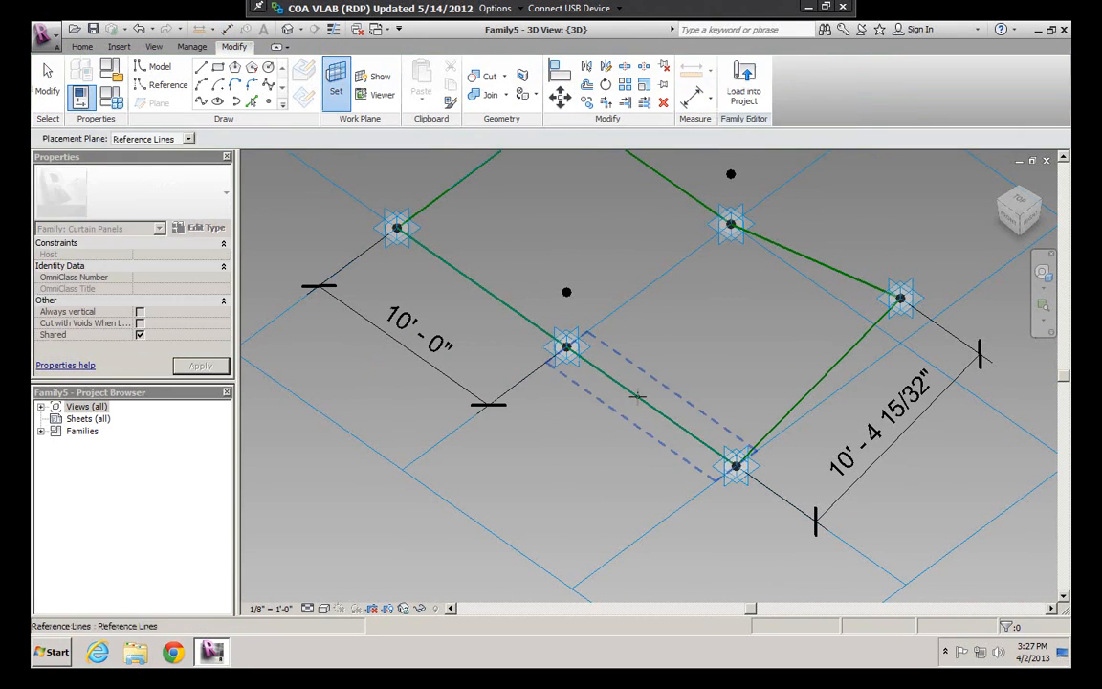
click(566, 349)
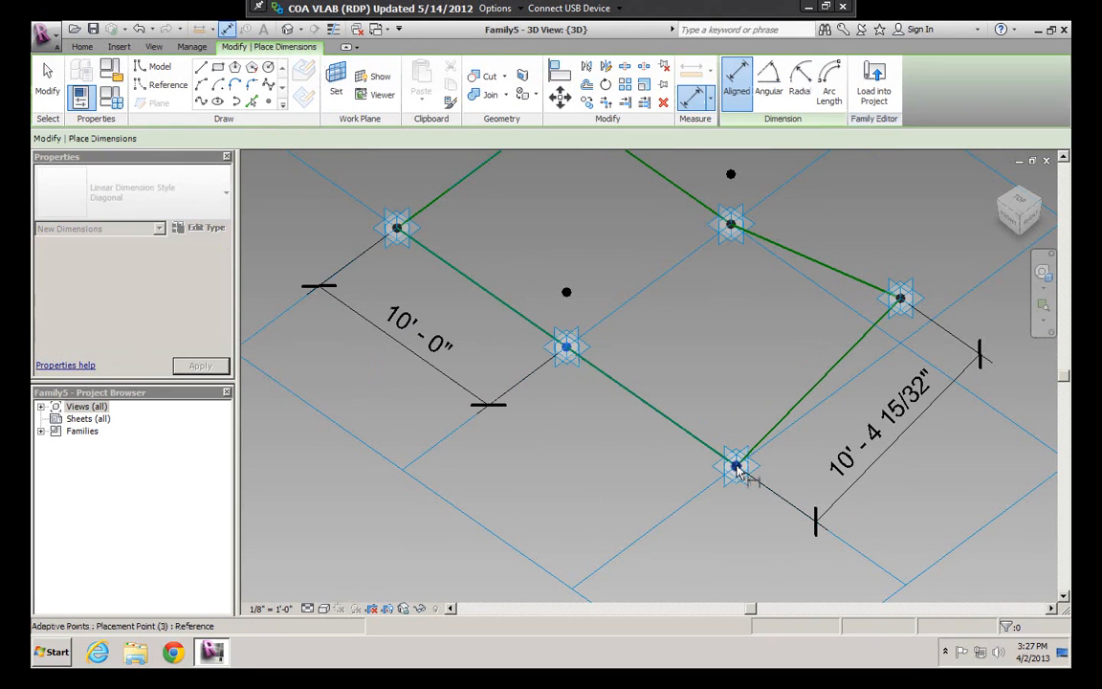
click(735, 468)
click(645, 519)
key(Escape)
key(Escape)
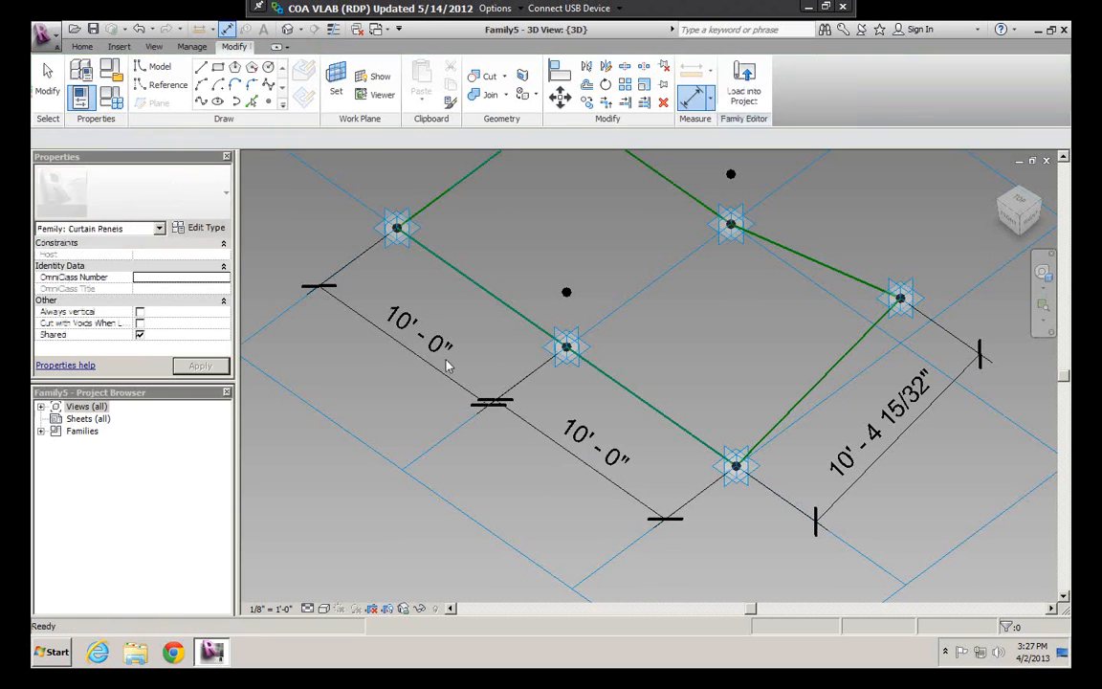
Label the dimension between placement points 1 and 2 with a new instance reporting parameter named h1
click(434, 375)
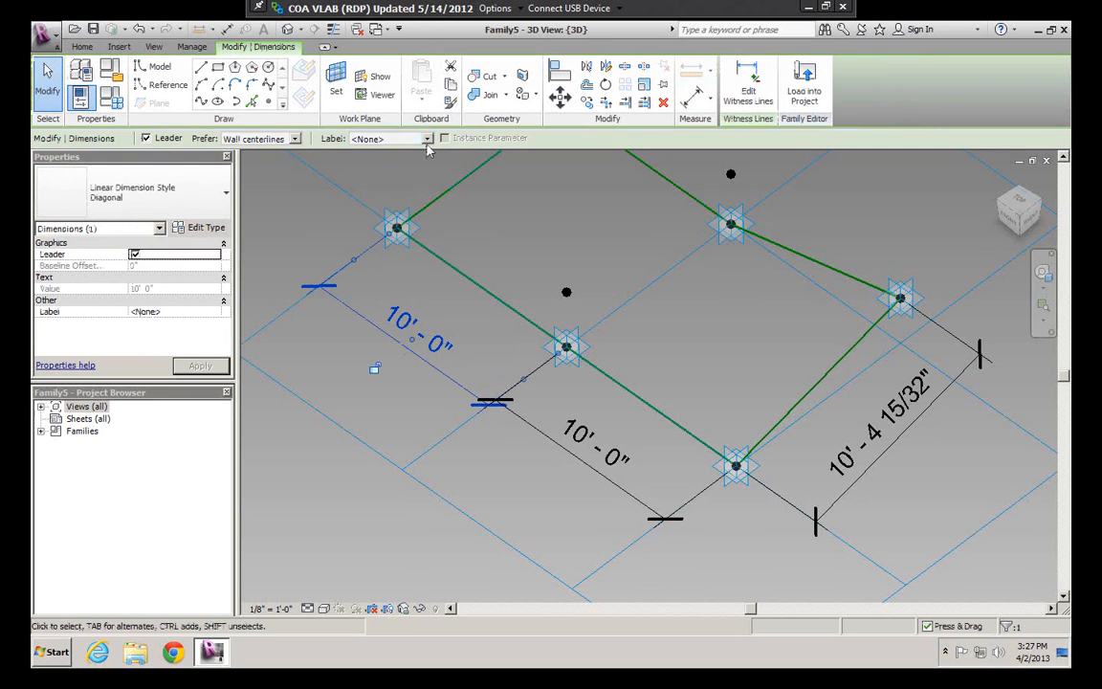
click(427, 139)
key(Return)
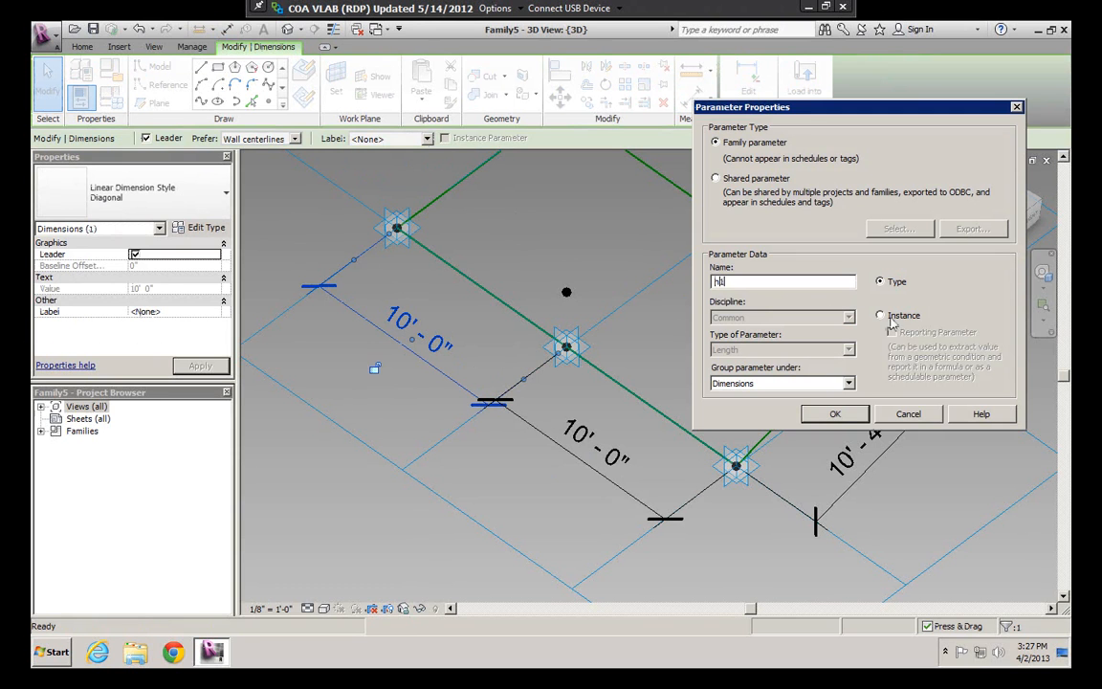
click(879, 315)
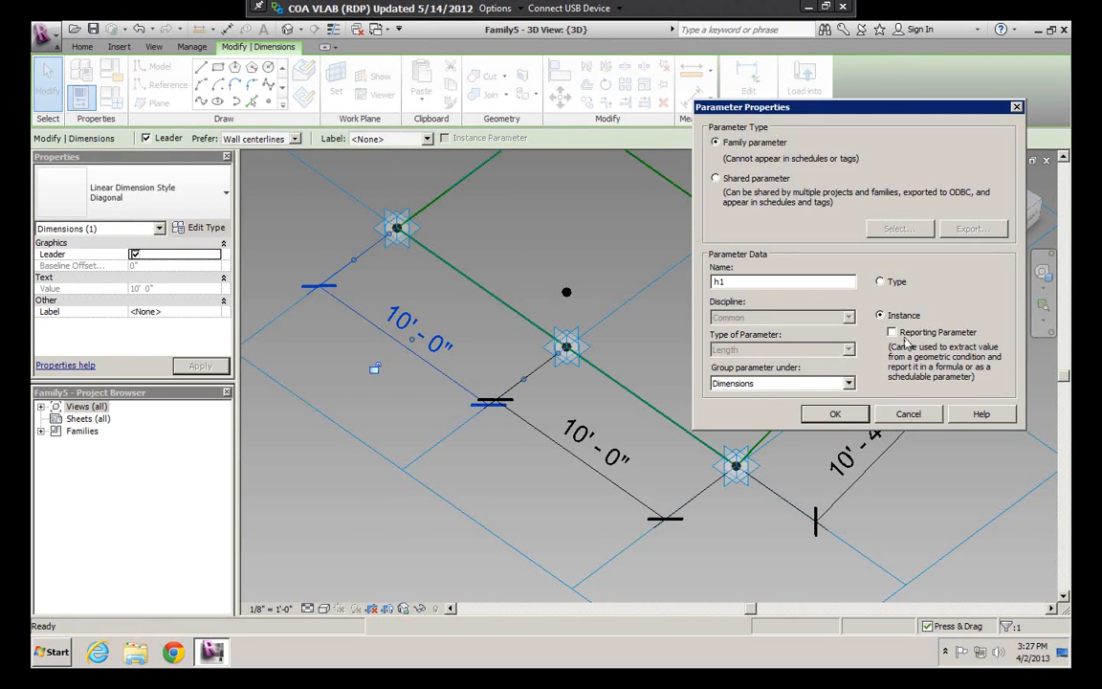
click(899, 334)
click(835, 414)
Label the dimension between placement points 2 and 3 with a new instance reporting parameter named h2
click(579, 467)
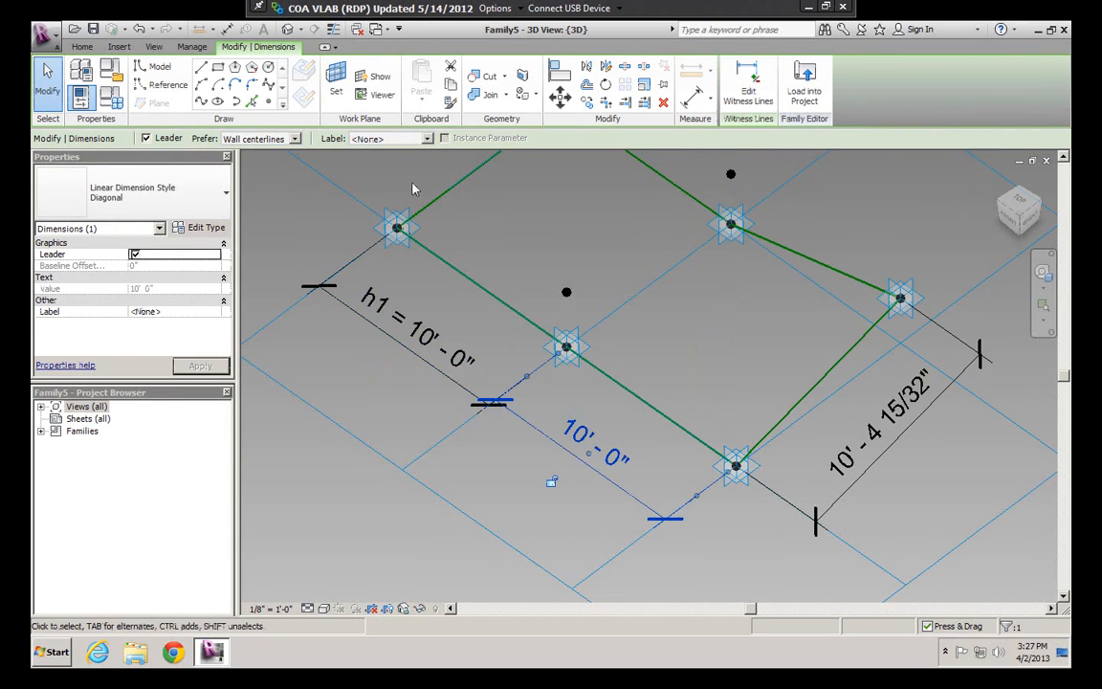
click(421, 140)
click(369, 163)
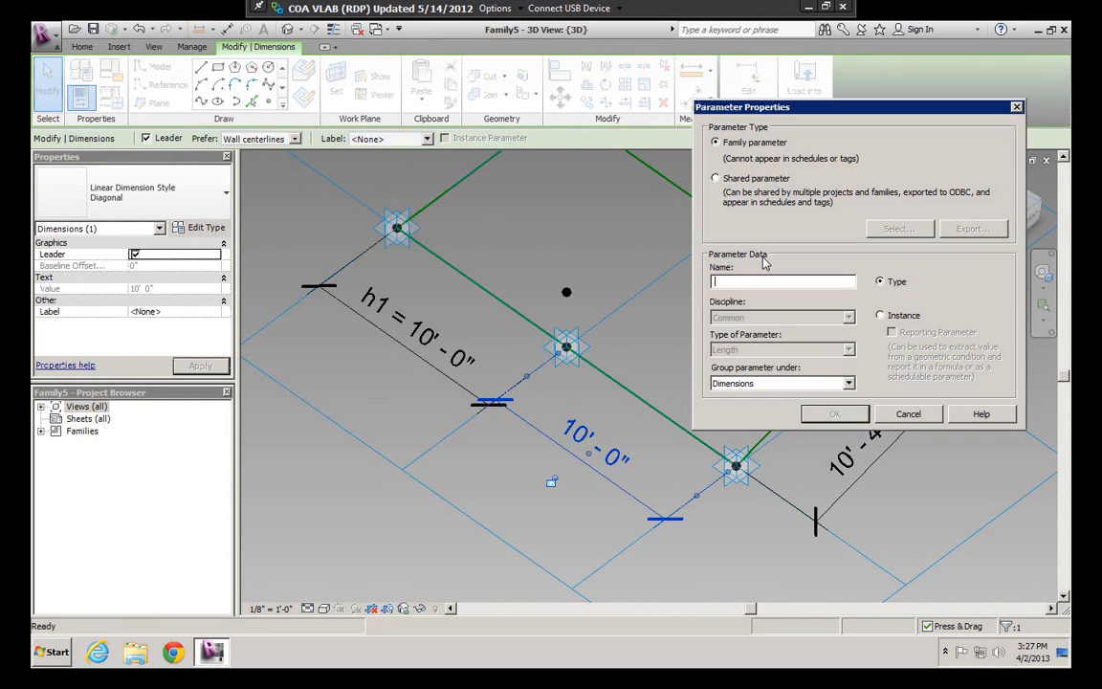
text(h2)
click(879, 315)
click(892, 332)
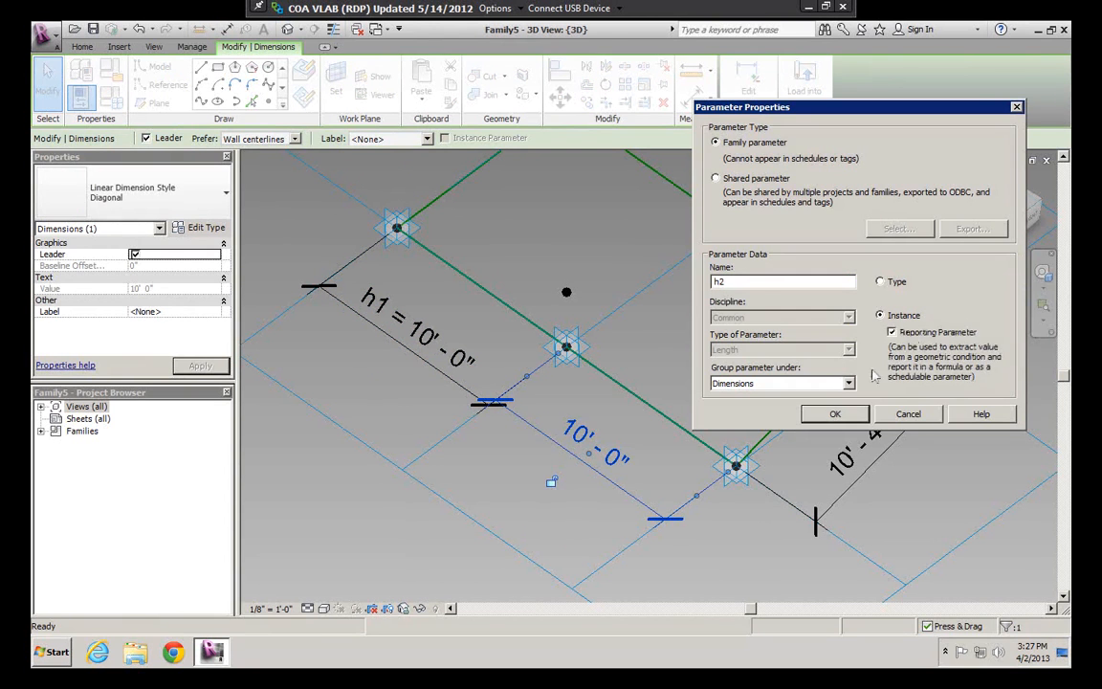
click(834, 414)
key(Escape)
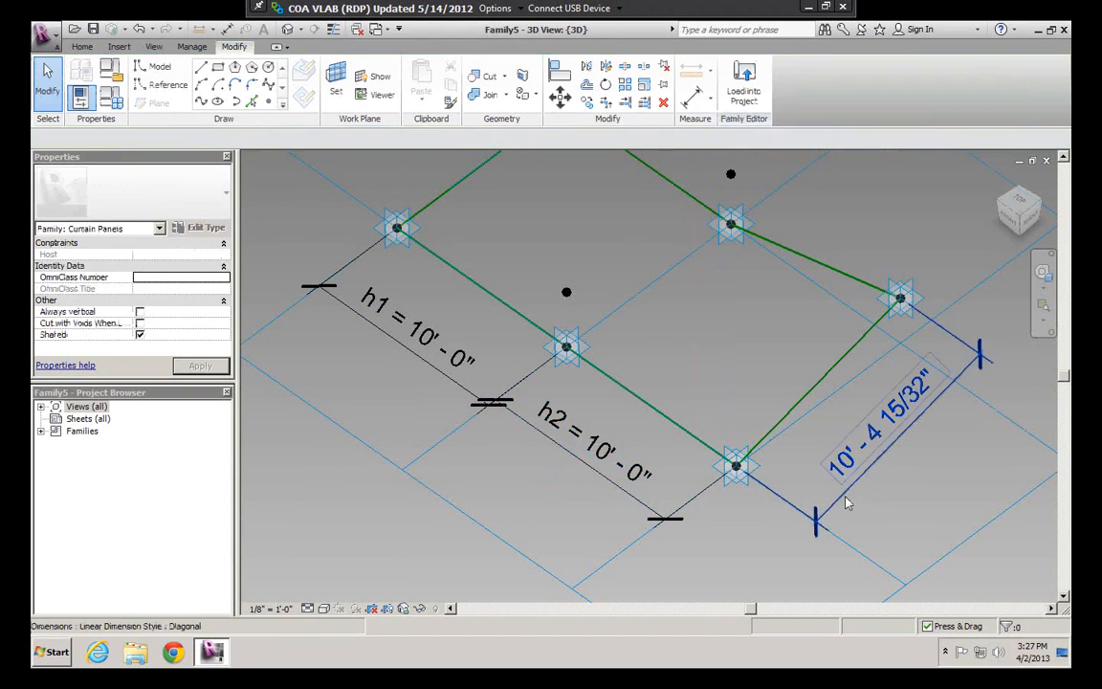
Label the dimension between placement points 3 and 4 with a new instance reporting parameter named w
click(945, 309)
click(427, 139)
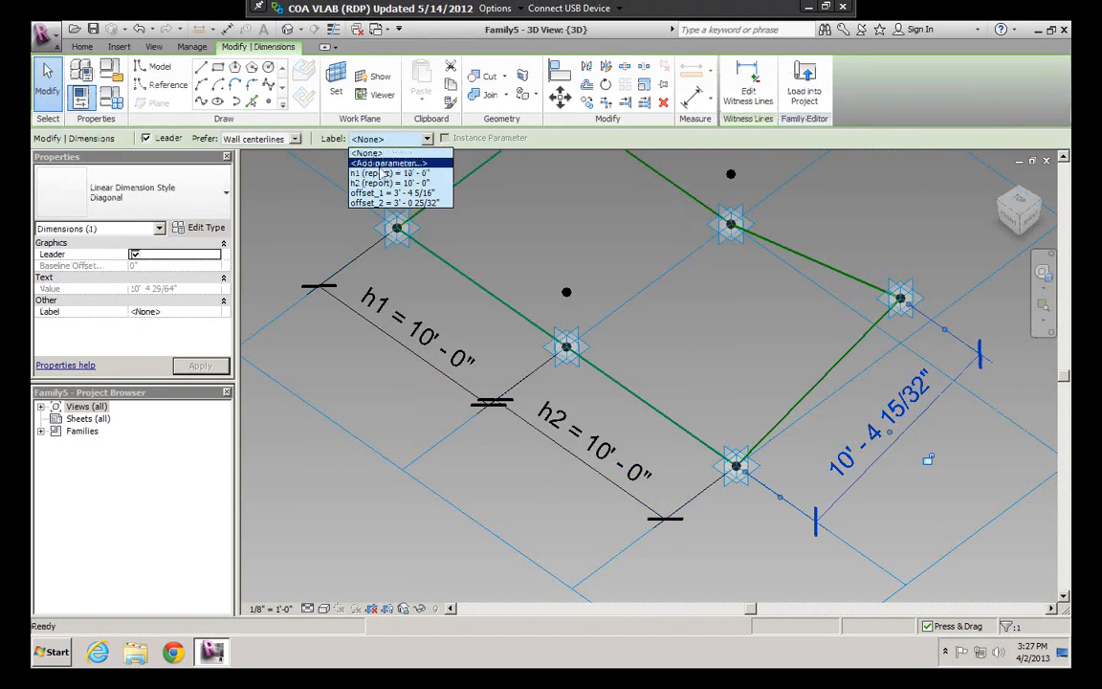
click(369, 153)
text(b)
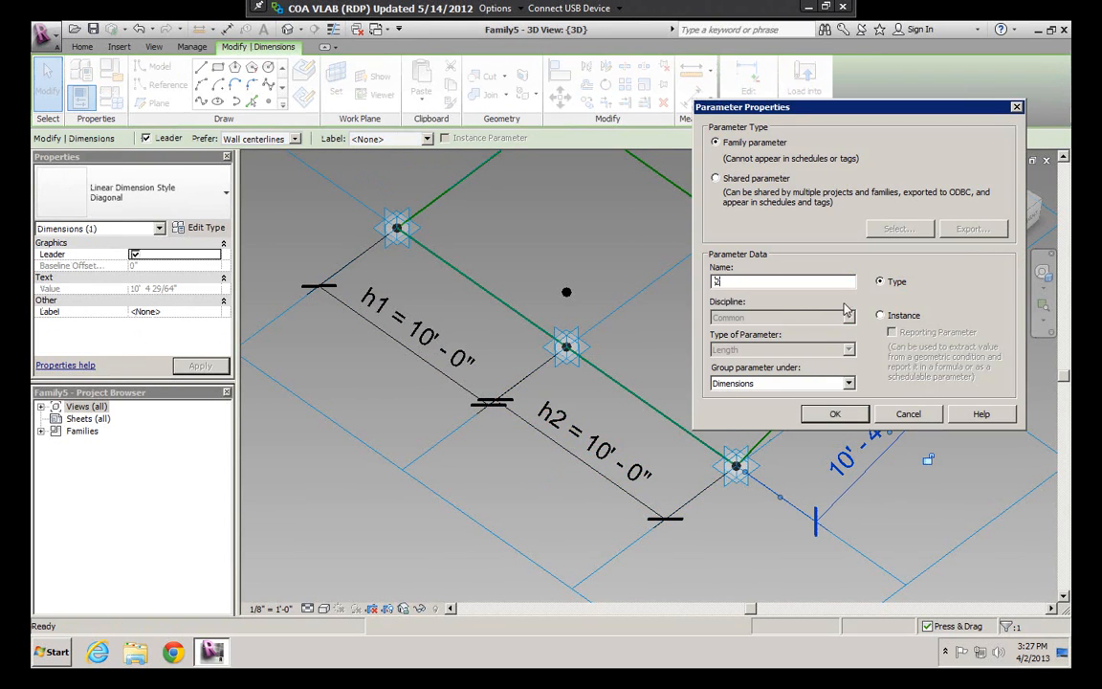
click(882, 315)
click(897, 334)
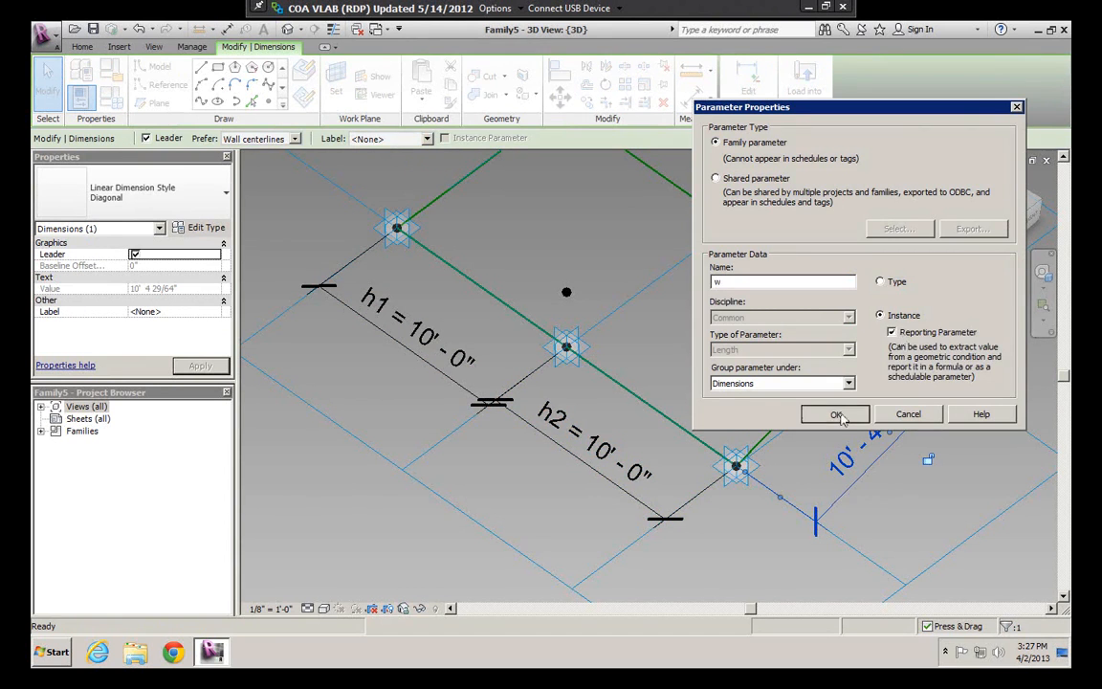
click(839, 415)
click(900, 493)
In the family types, set the offset_2 formula to w/2 and the offset_1 formula to (h1+h2)/2, and apply them
scroll(821, 322, down, 1)
middle_drag(806, 311, 750, 359)
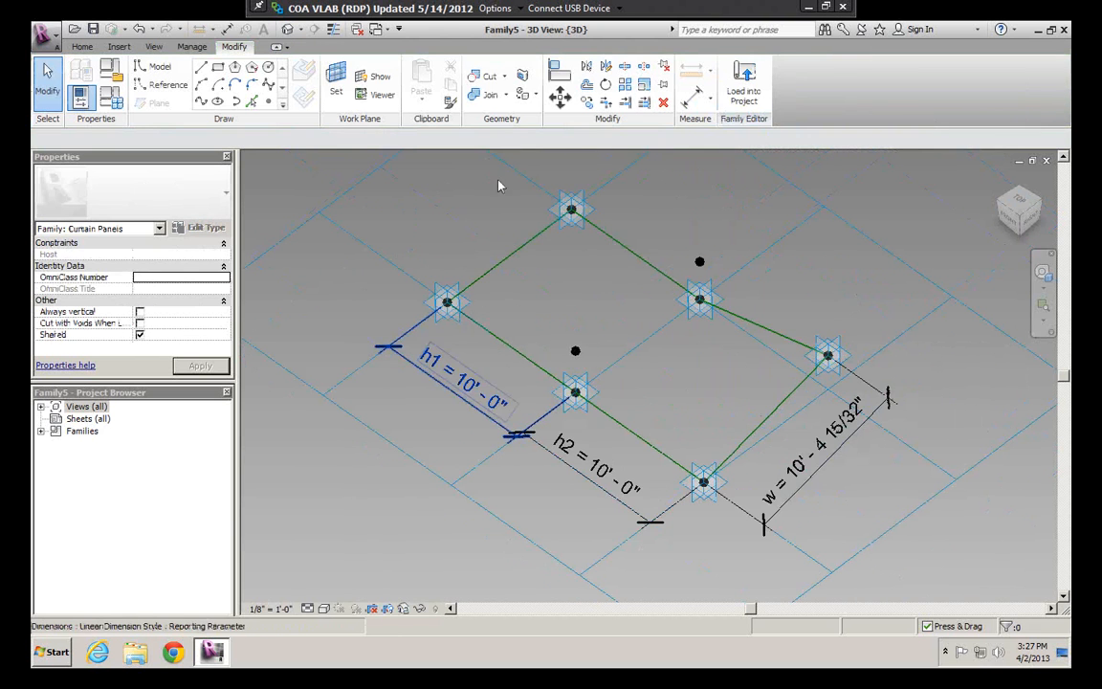
scroll(742, 421, up, 1)
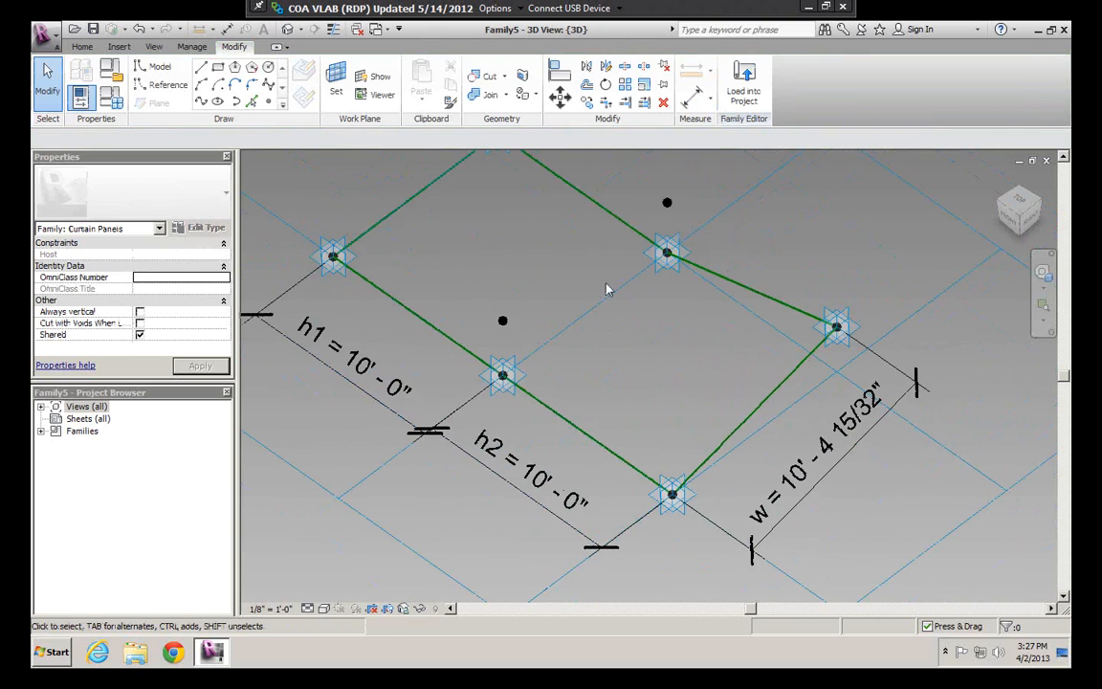
click(111, 96)
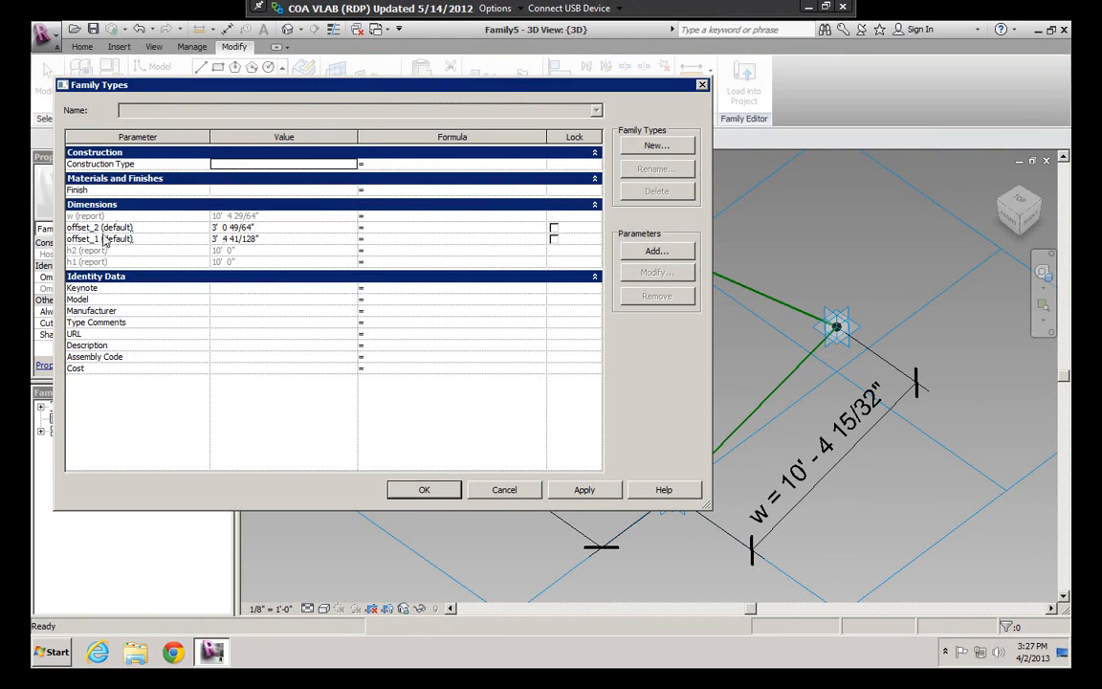
drag(380, 87, 455, 124)
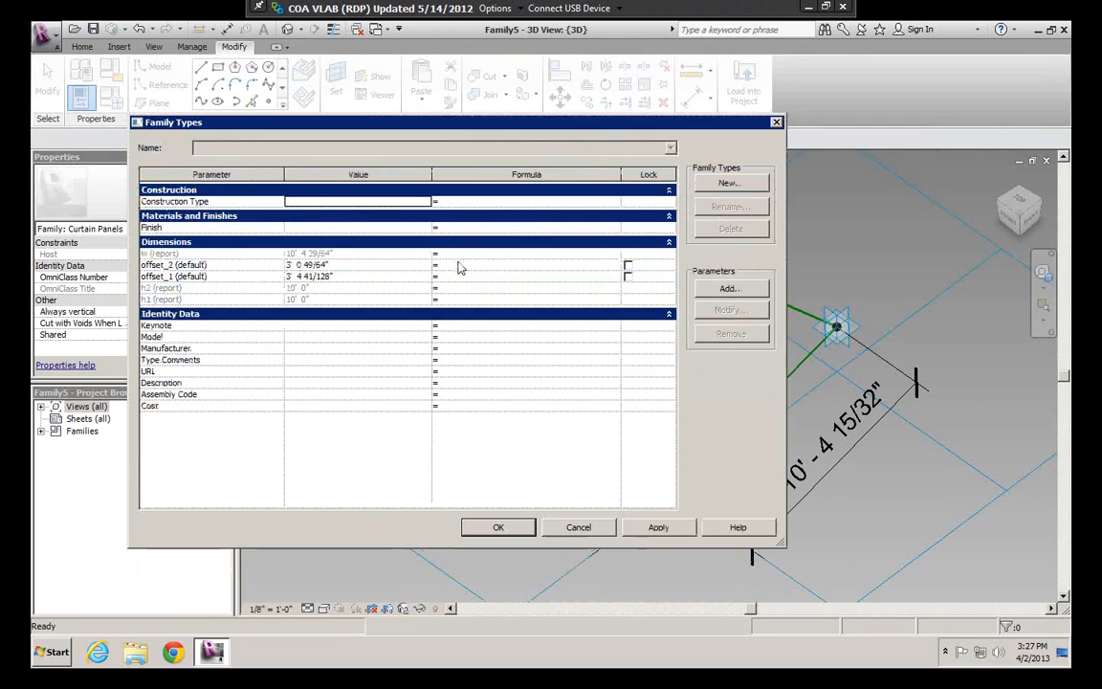
click(457, 264)
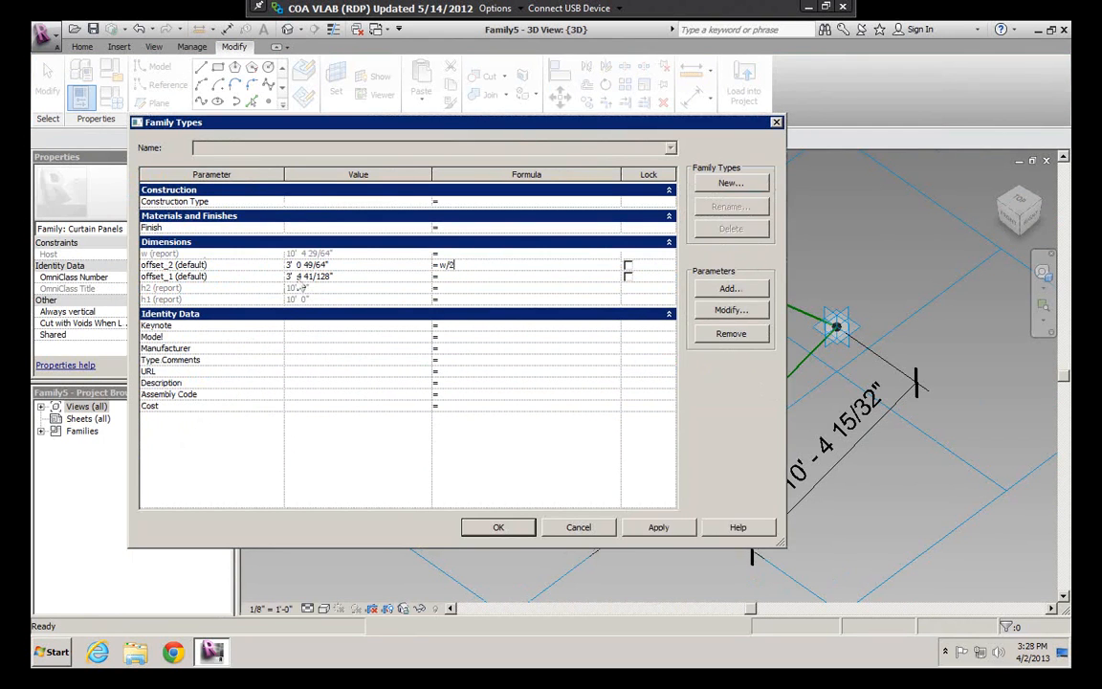
key(Return)
mouse_move(475, 131)
mouse_down()
mouse_move(476, 481)
mouse_move(485, 140)
mouse_up()
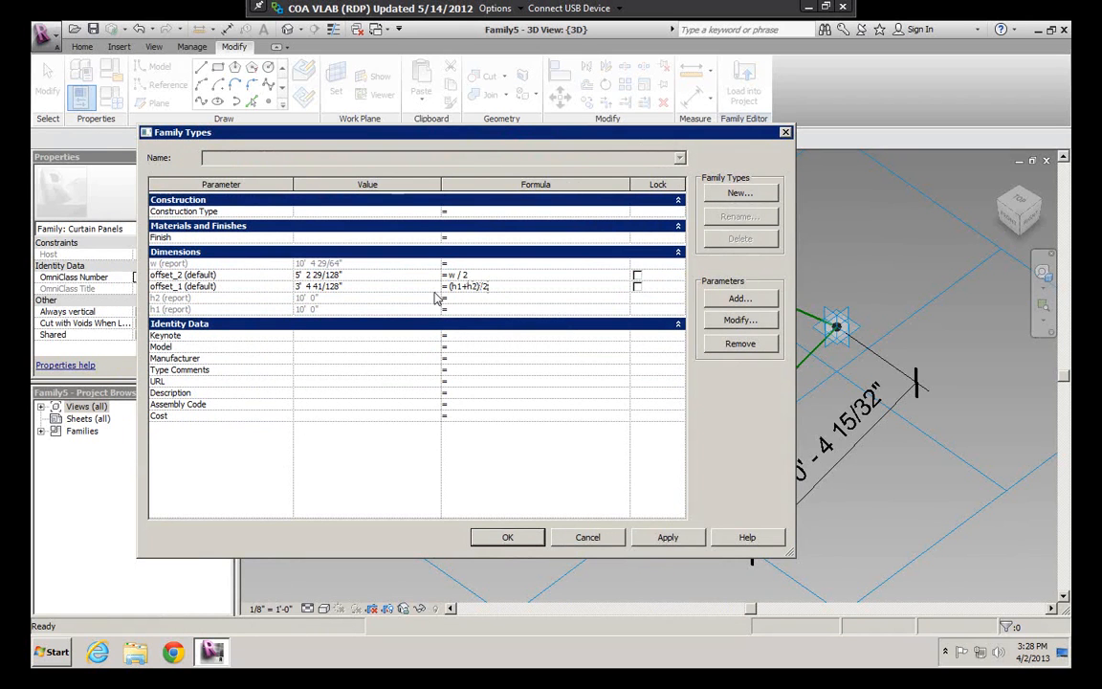
key(Return)
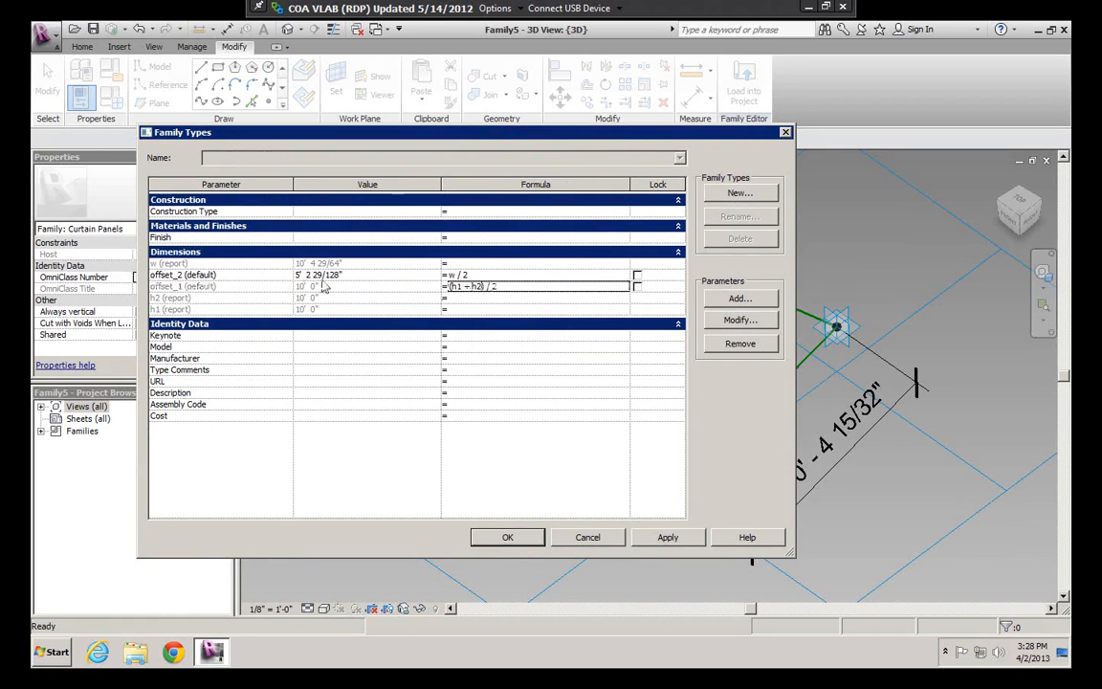
click(667, 537)
click(507, 538)
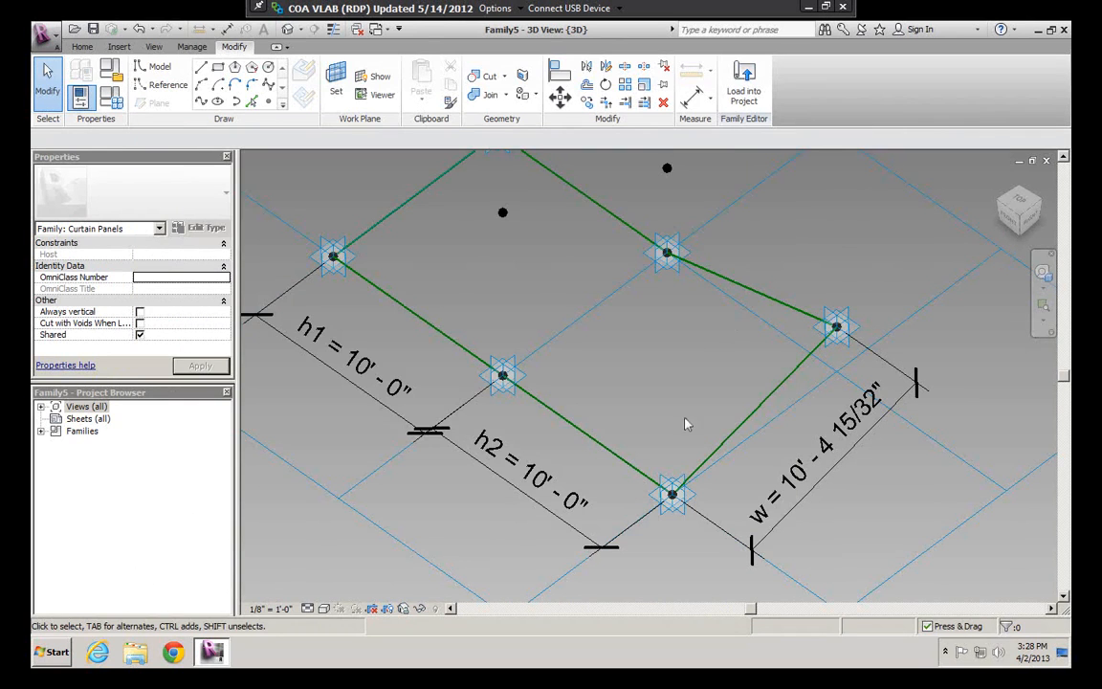
Change the divisor in the offset_2 and offset_1 formulas to 4 and apply the new formulas
shift+middle_drag(673, 462, 551, 311)
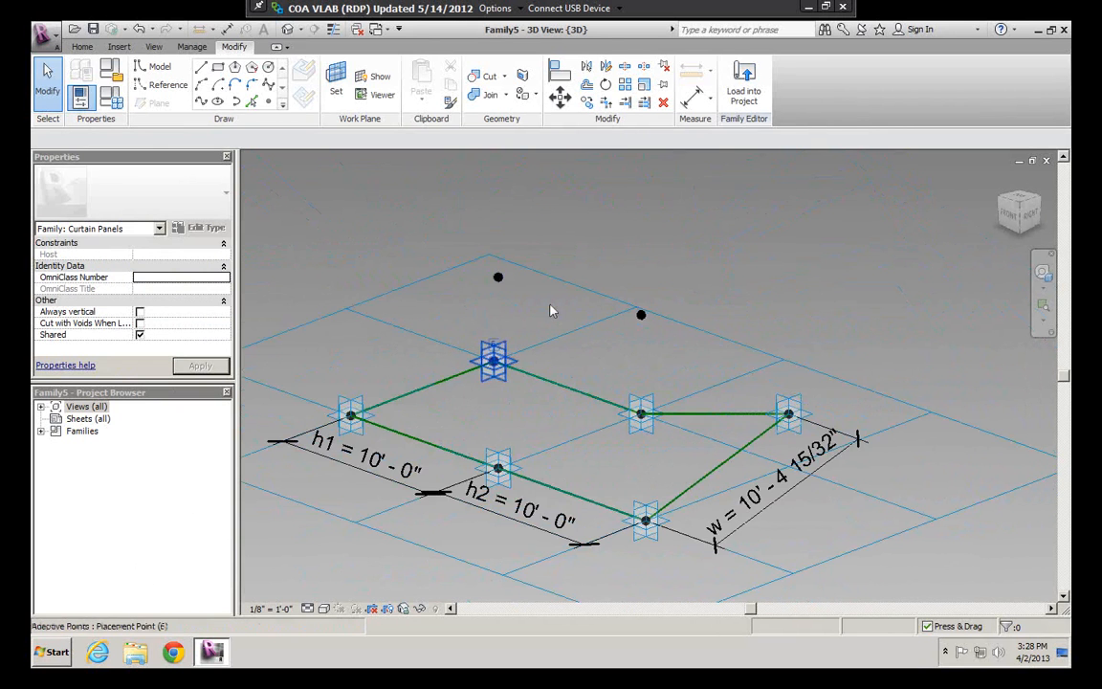
click(111, 101)
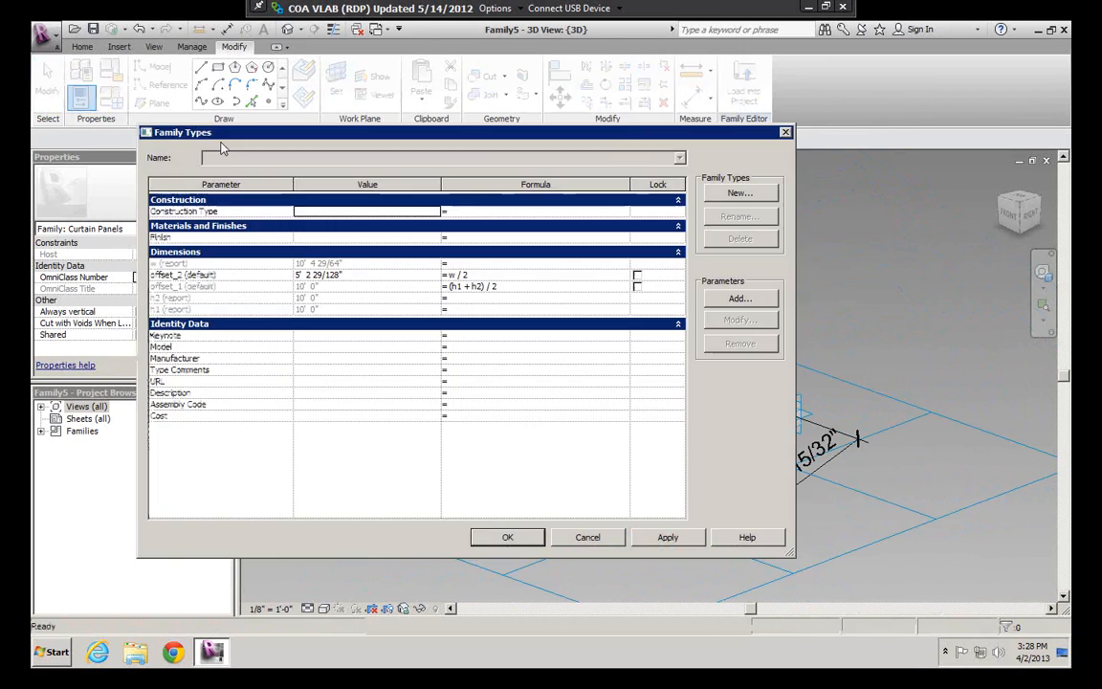
click(469, 277)
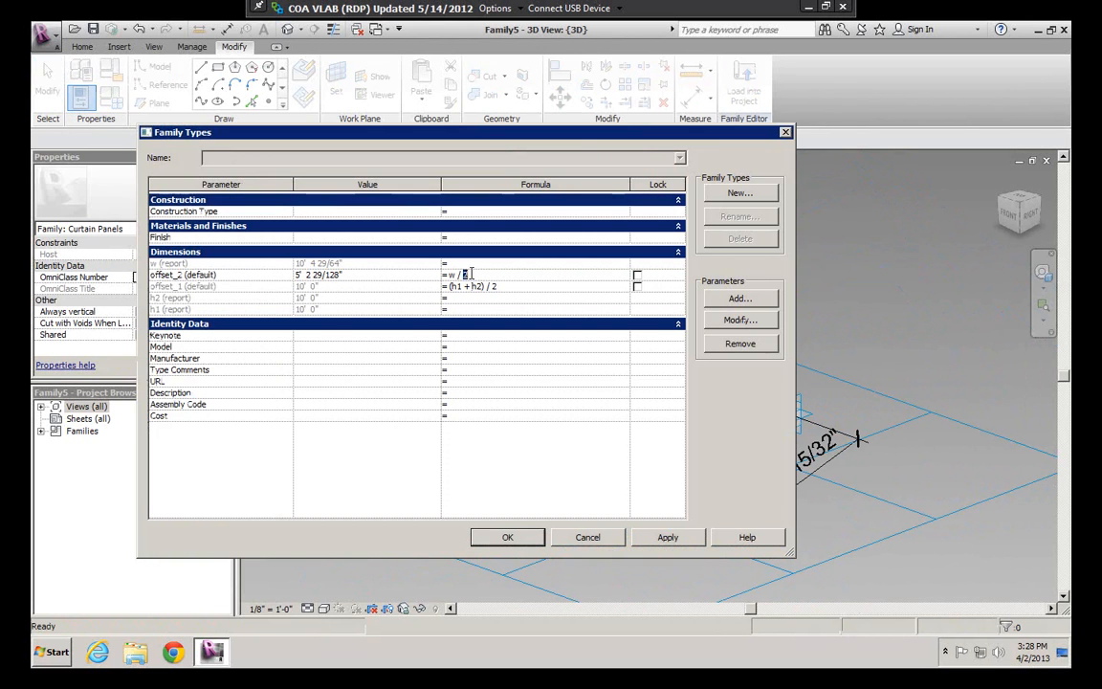
key(BackSpace)
text(4)
click(668, 537)
click(507, 536)
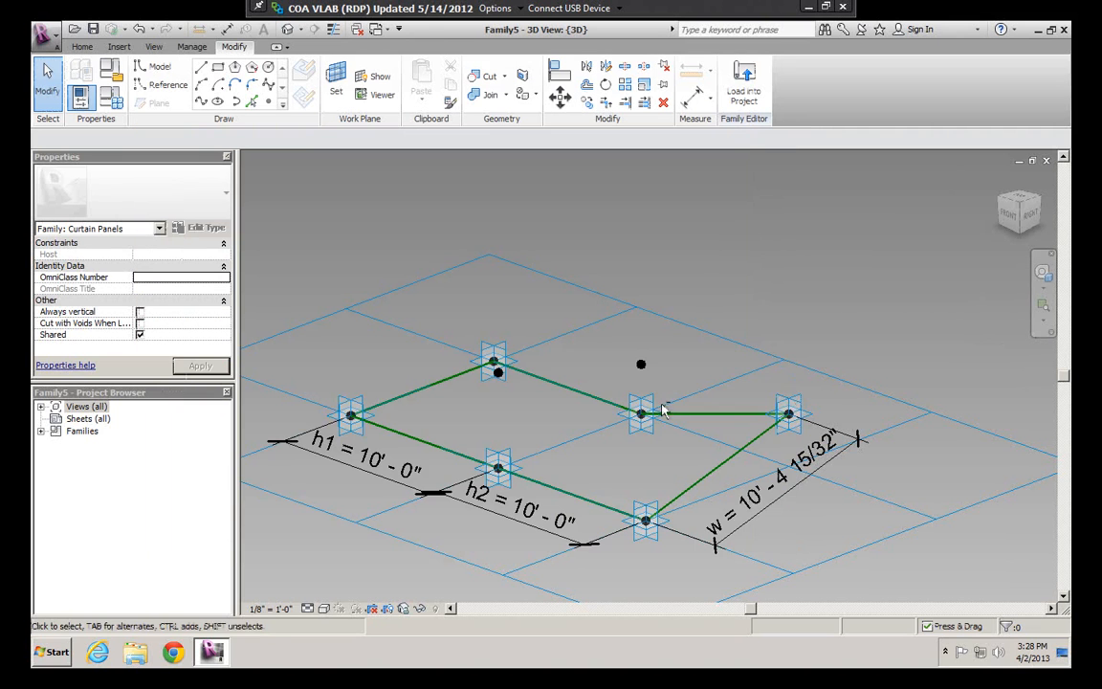
With 3D snapping enabled, draw chained reference lines from placement point 1 through the offset point above point 2 to placement point 3
shift+middle_drag(574, 354, 507, 280)
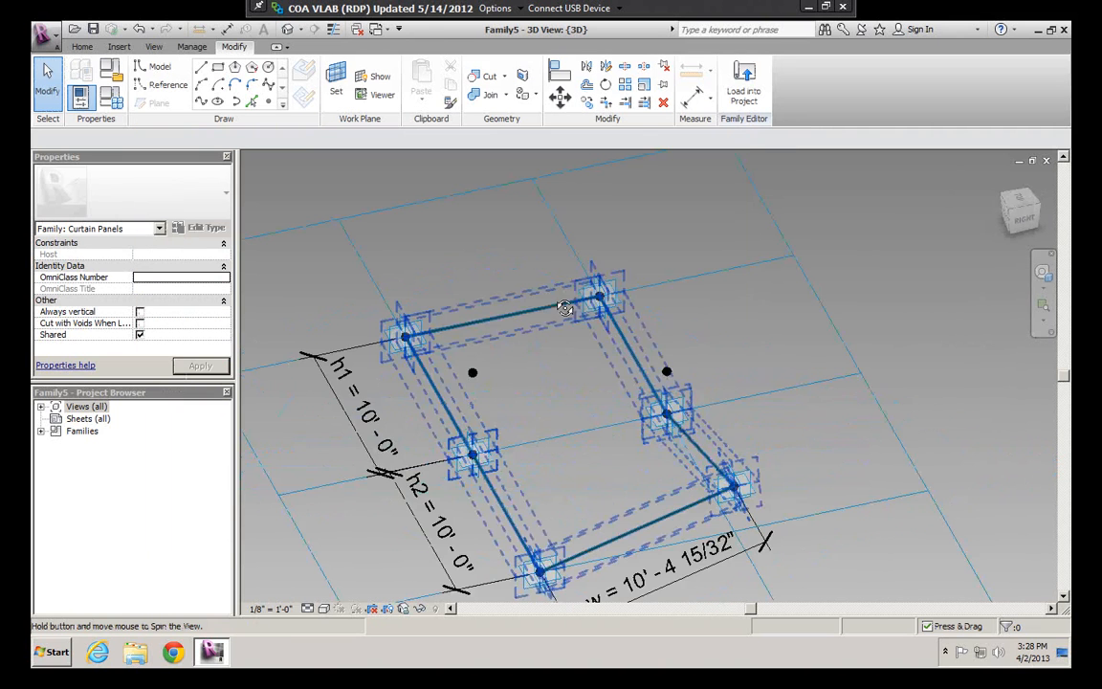
shift+middle_drag(593, 372, 531, 468)
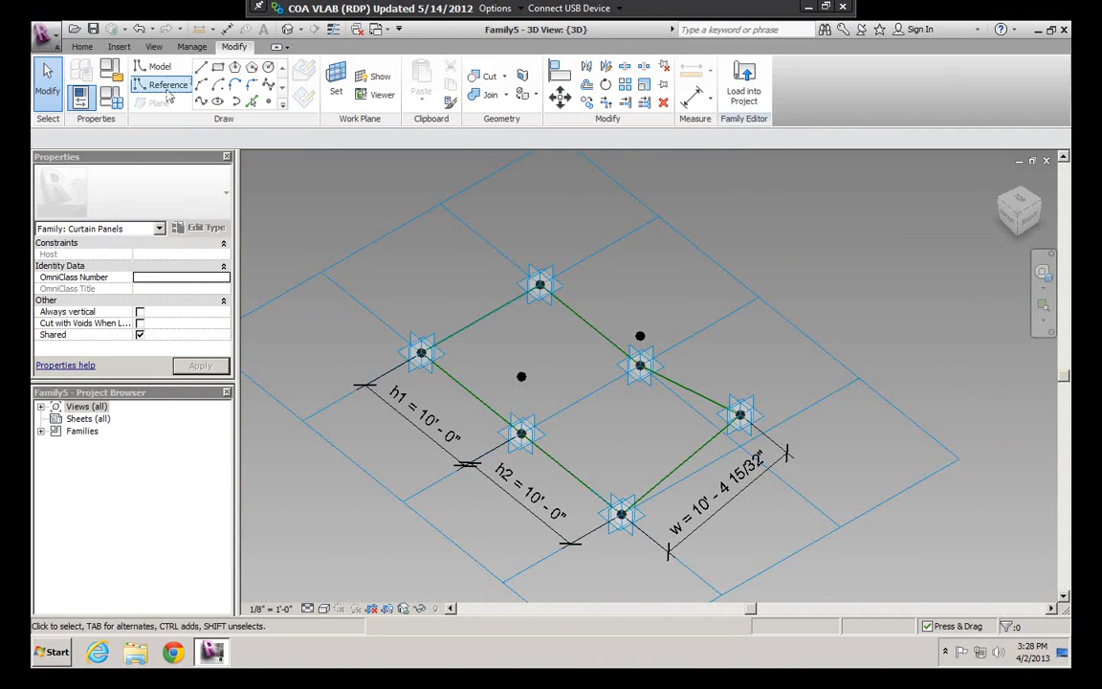
click(164, 85)
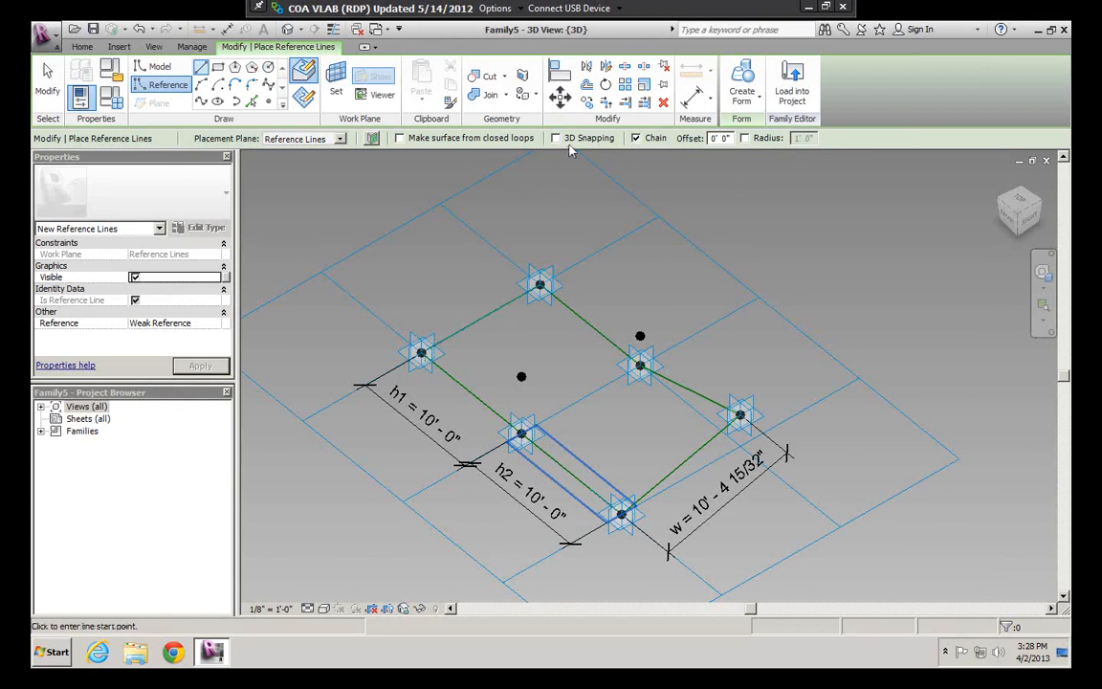
click(570, 140)
click(421, 352)
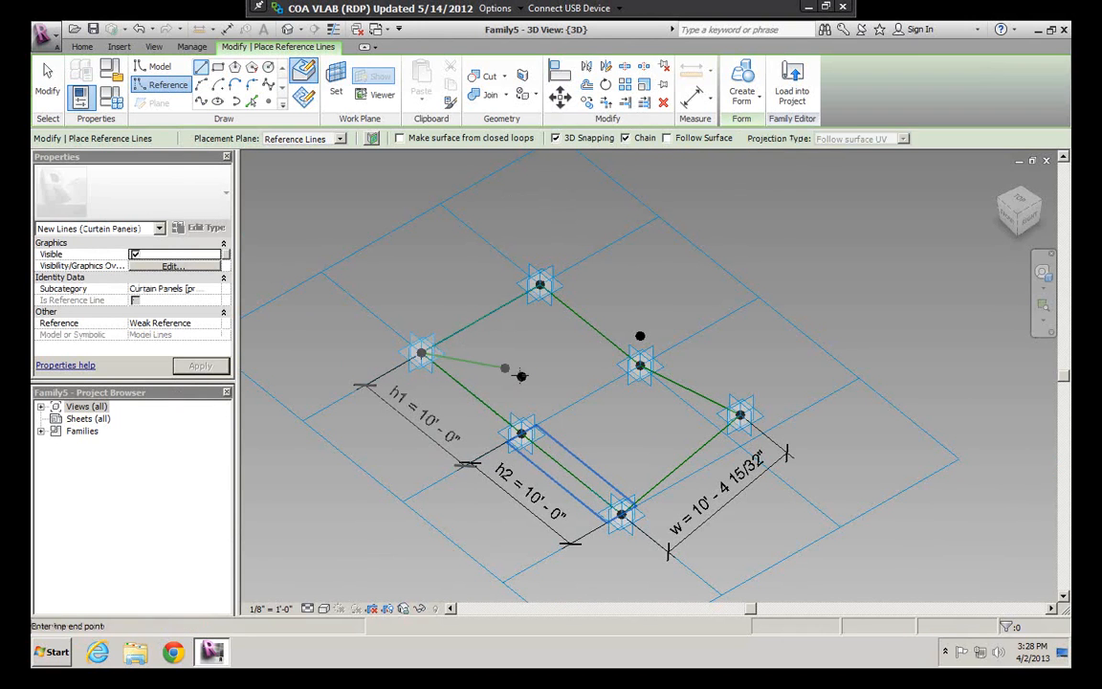
click(521, 376)
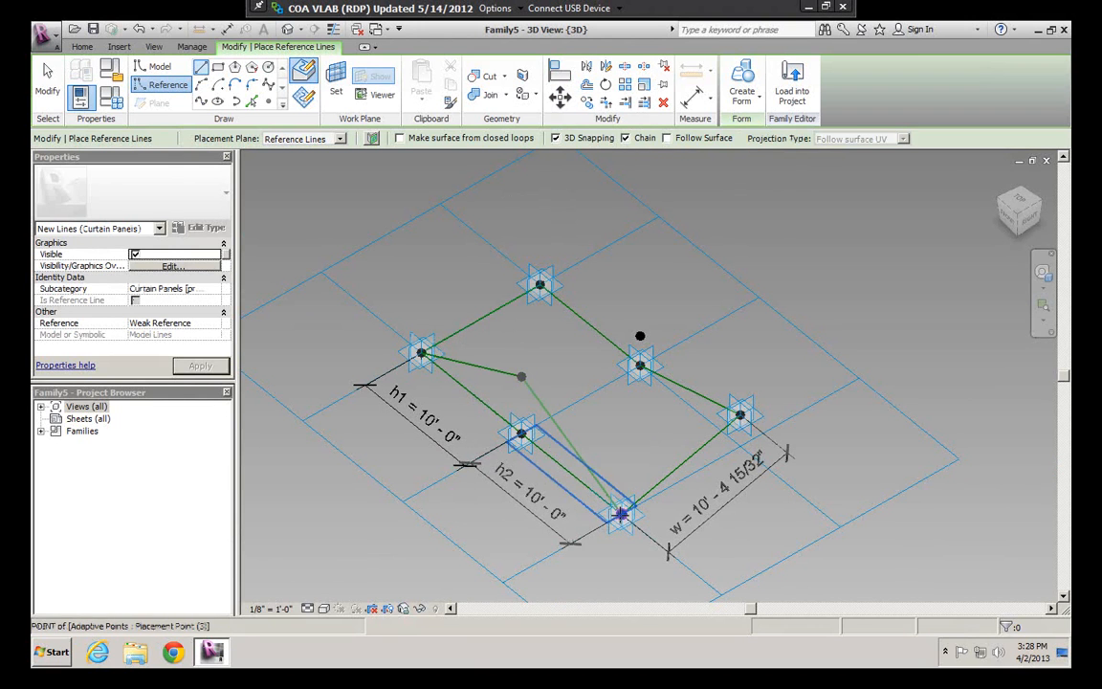
click(565, 399)
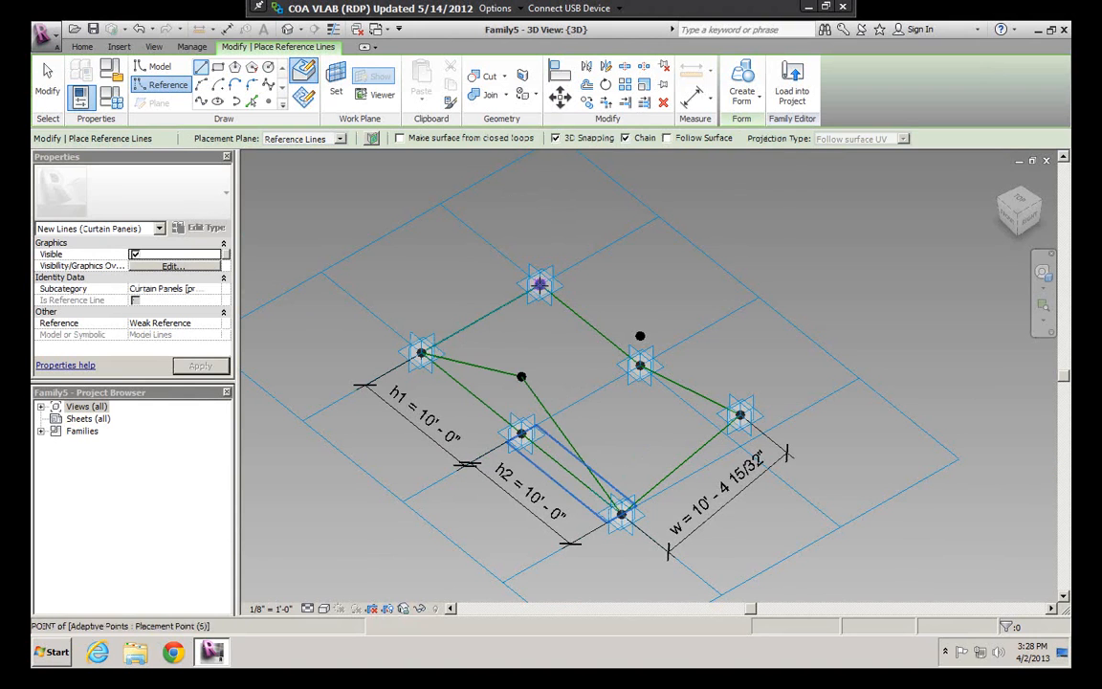
Draw chained reference lines from placement point 6 through the offset point above point 5 to placement point 4
click(539, 283)
click(639, 336)
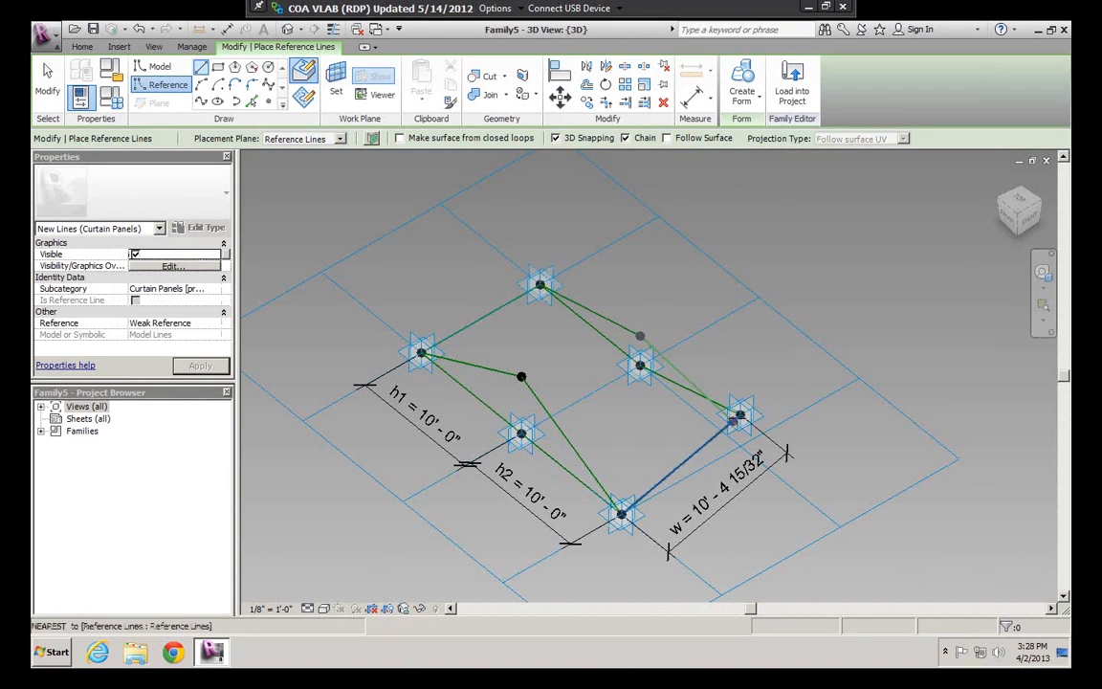
click(740, 414)
key(Escape)
key(Escape)
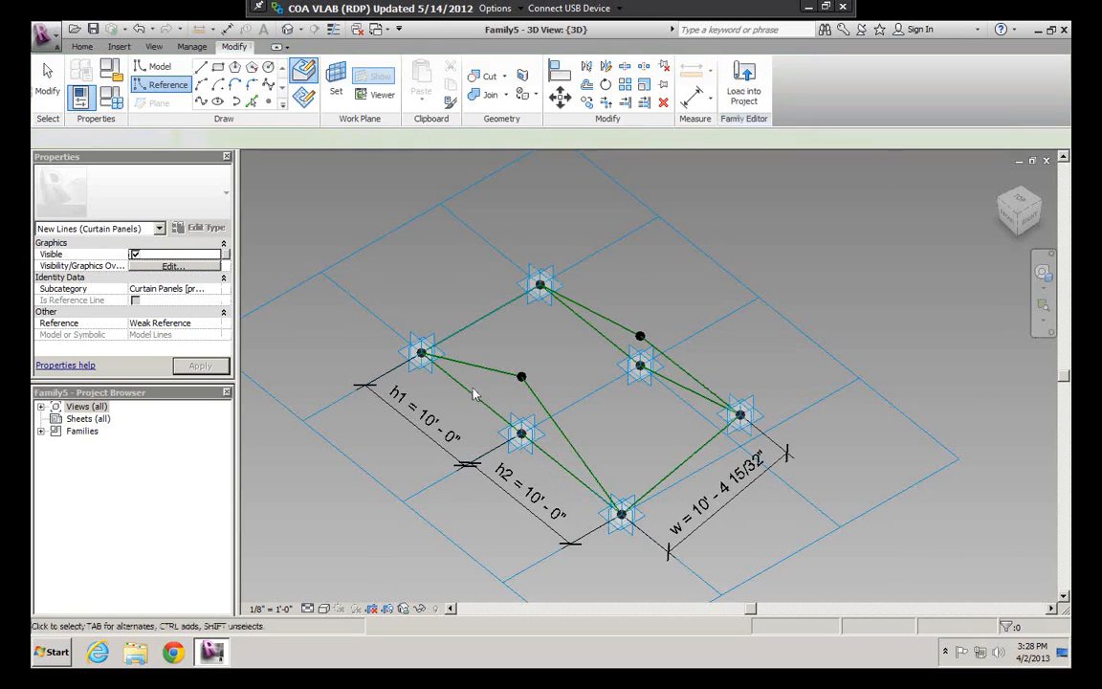
Select both new reference line chains together, inspect them from another angle, and restore the remote session to a smaller window
scroll(473, 382, up, 2)
scroll(468, 379, up, 1)
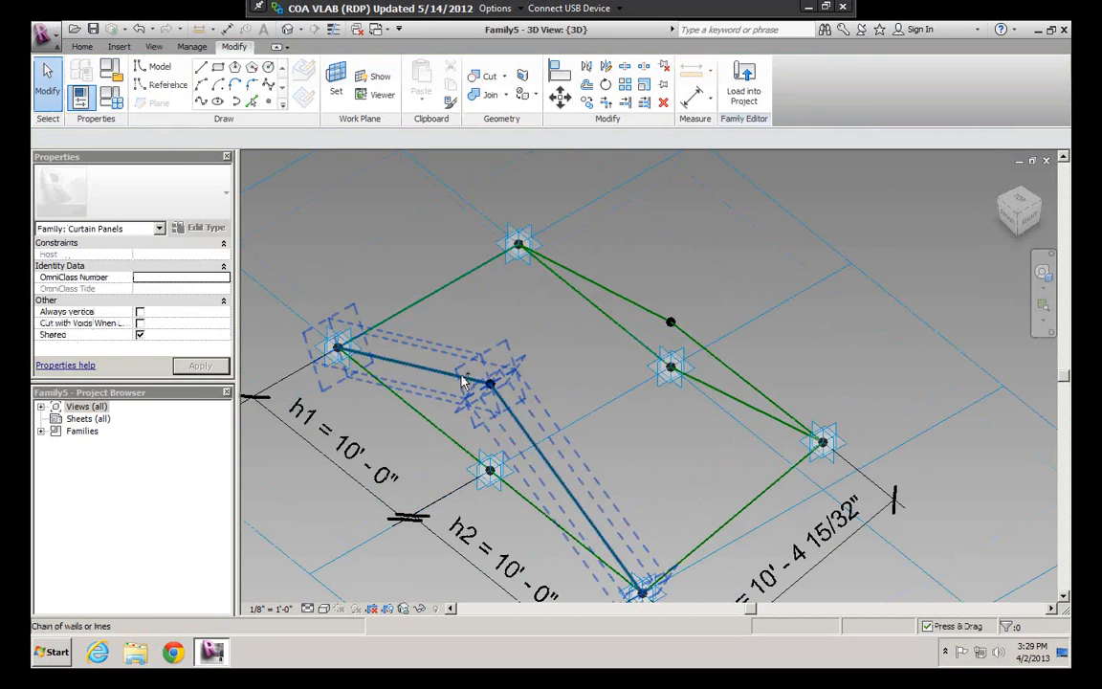
click(463, 381)
ctrl+click(525, 247)
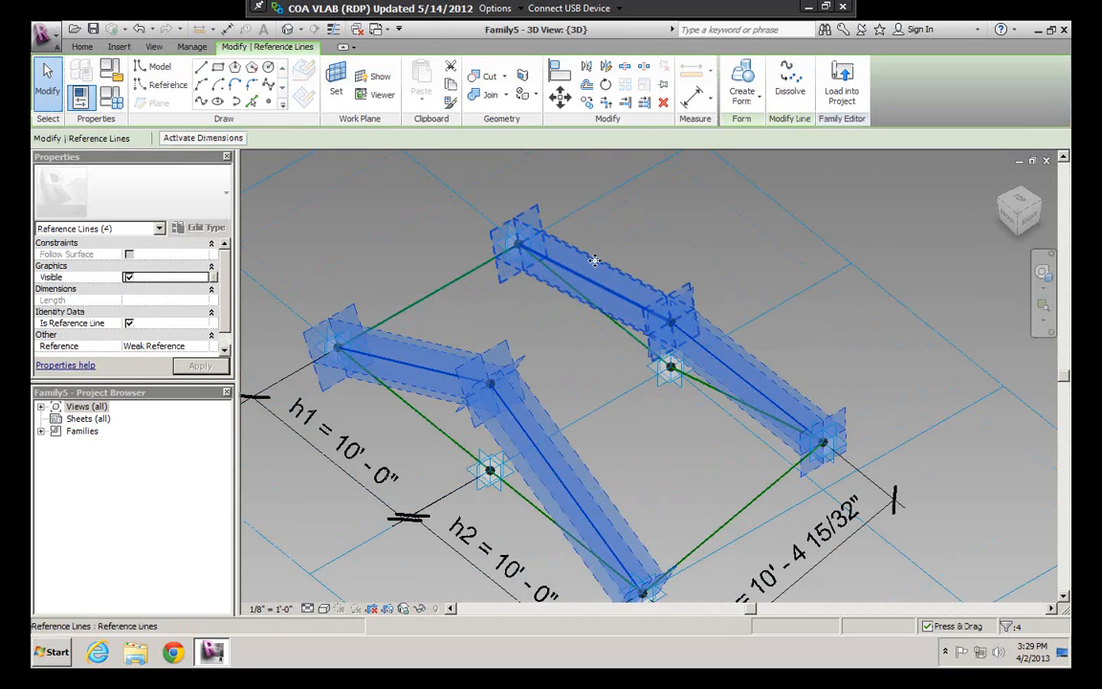
scroll(594, 260, down, 2)
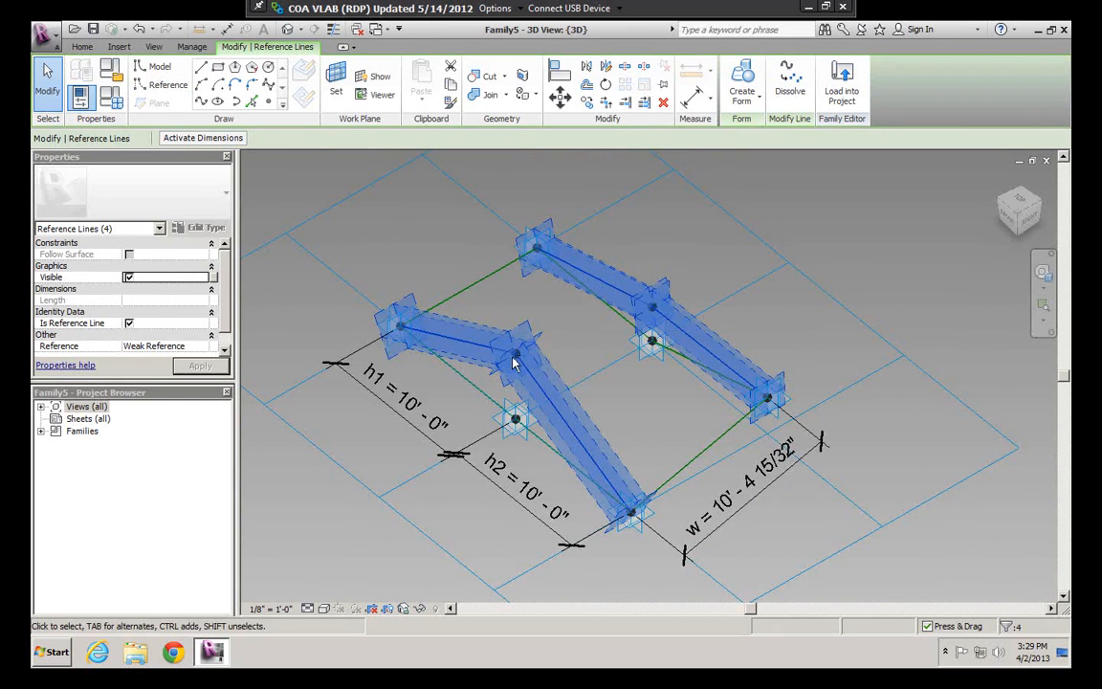
shift+middle_drag(604, 349, 688, 392)
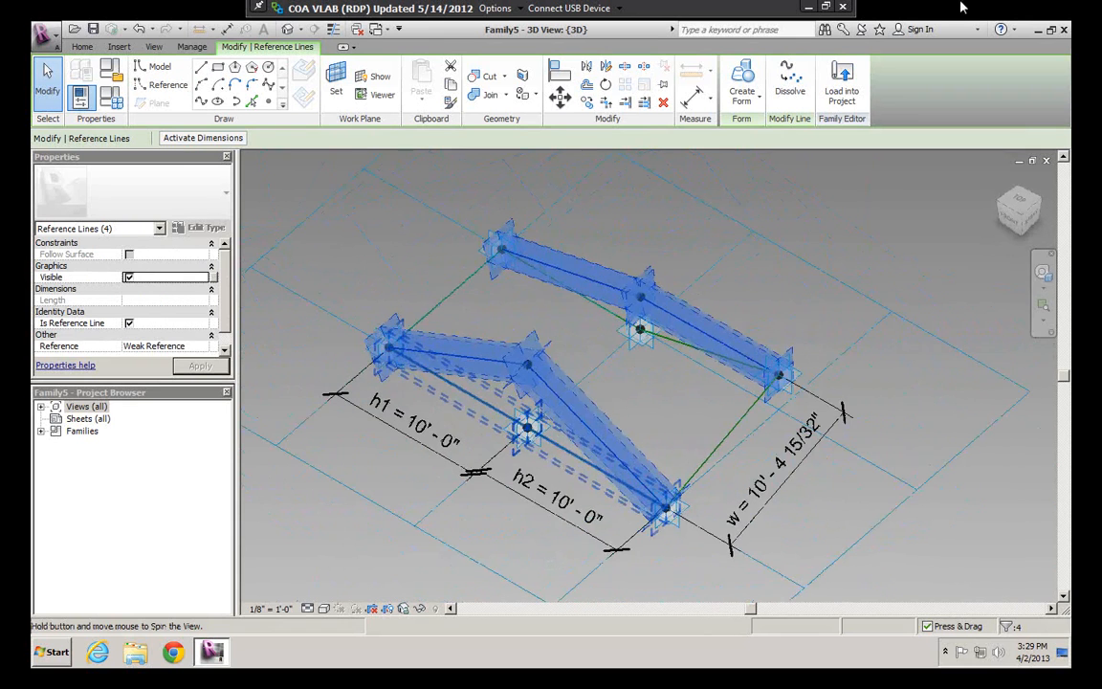
click(826, 7)
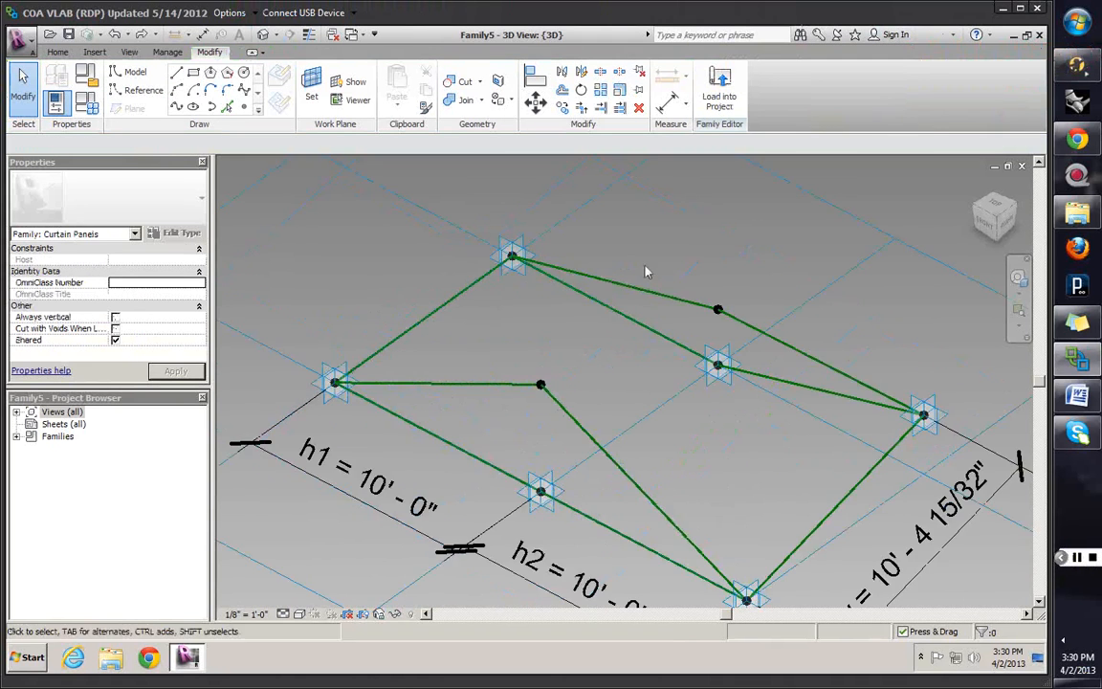
Create a form from the two raised reference line chains to make the folded panel surface
scroll(635, 290, down, 3)
middle_drag(620, 329, 615, 382)
shift+middle_drag(615, 382, 627, 388)
key(Tab)
click(605, 418)
key(Tab)
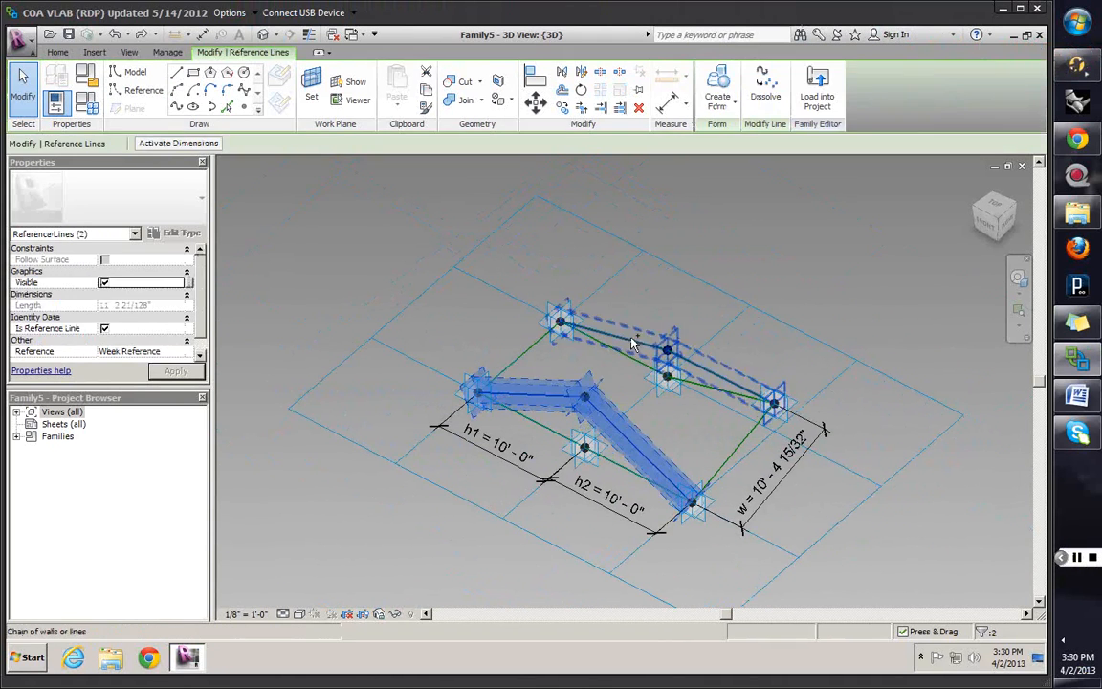
ctrl+click(757, 418)
scroll(755, 413, up, 1)
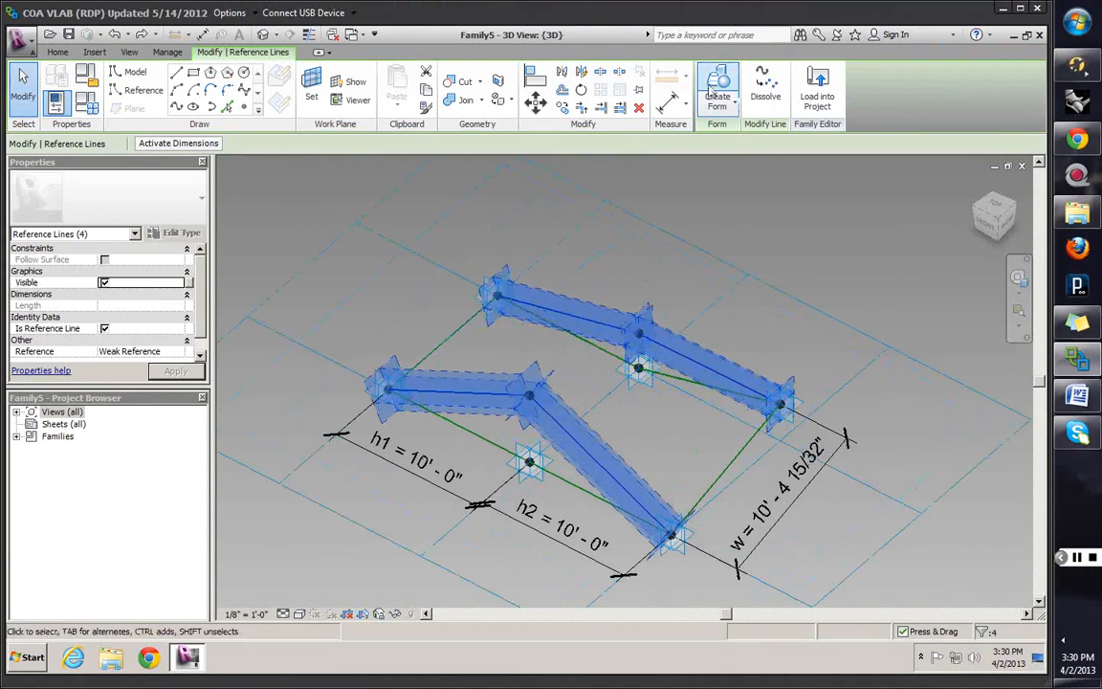
click(715, 91)
shift+middle_drag(658, 309, 771, 432)
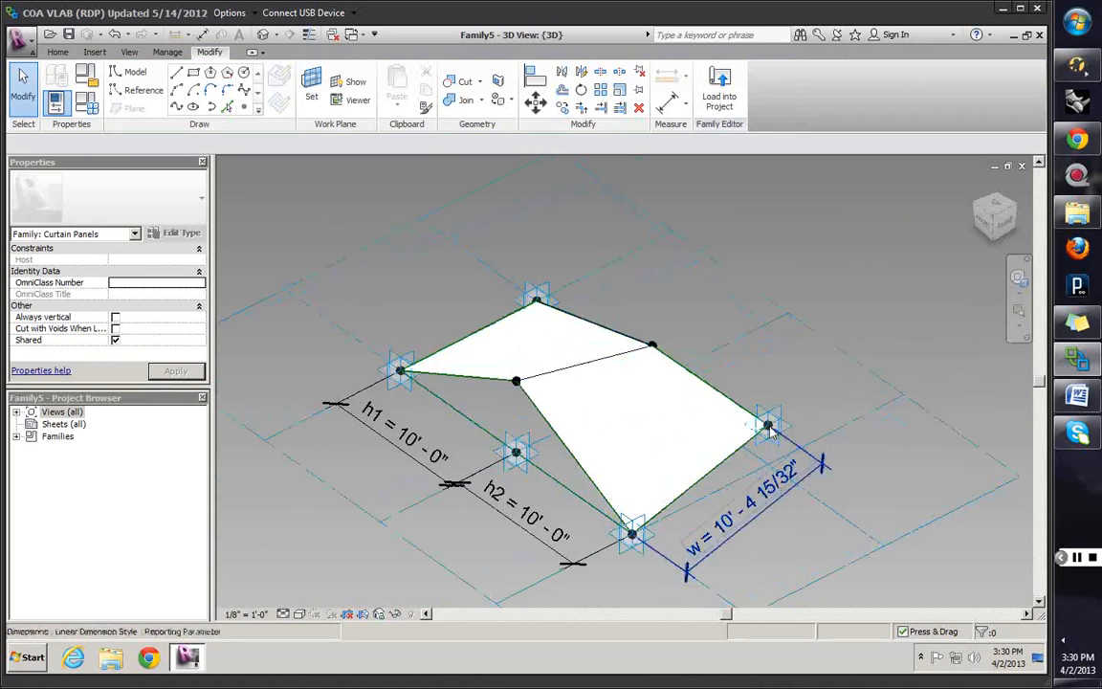
Move the displaced adaptive point 4 vertically down onto its reference grid intersection
click(771, 429)
scroll(771, 432, up, 4)
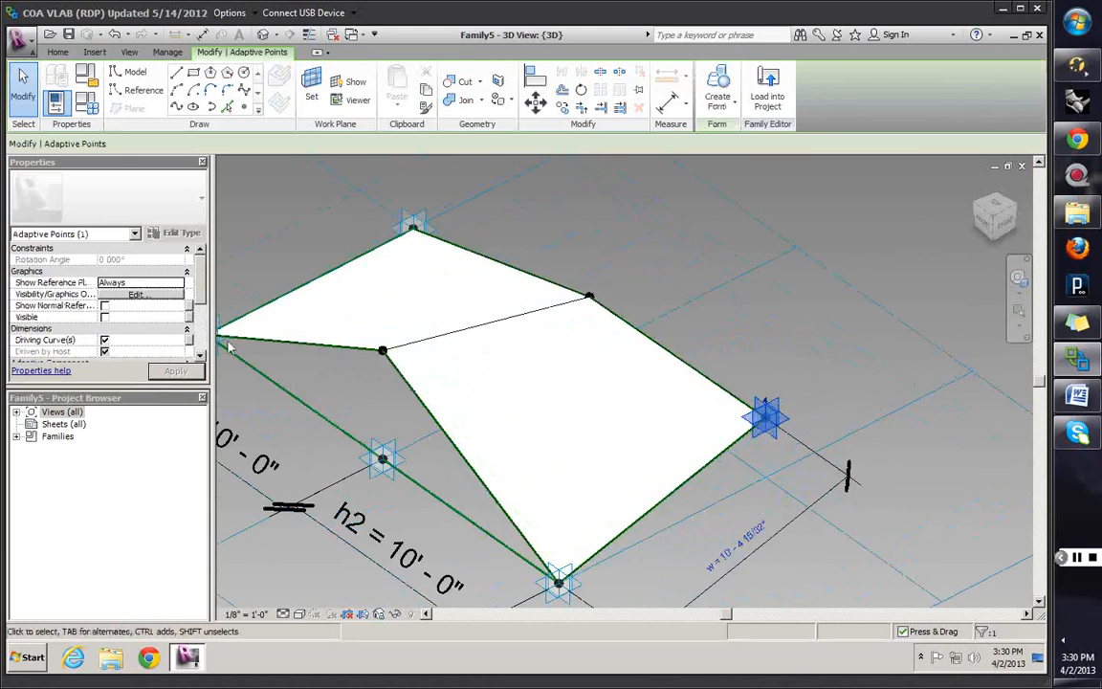
click(536, 103)
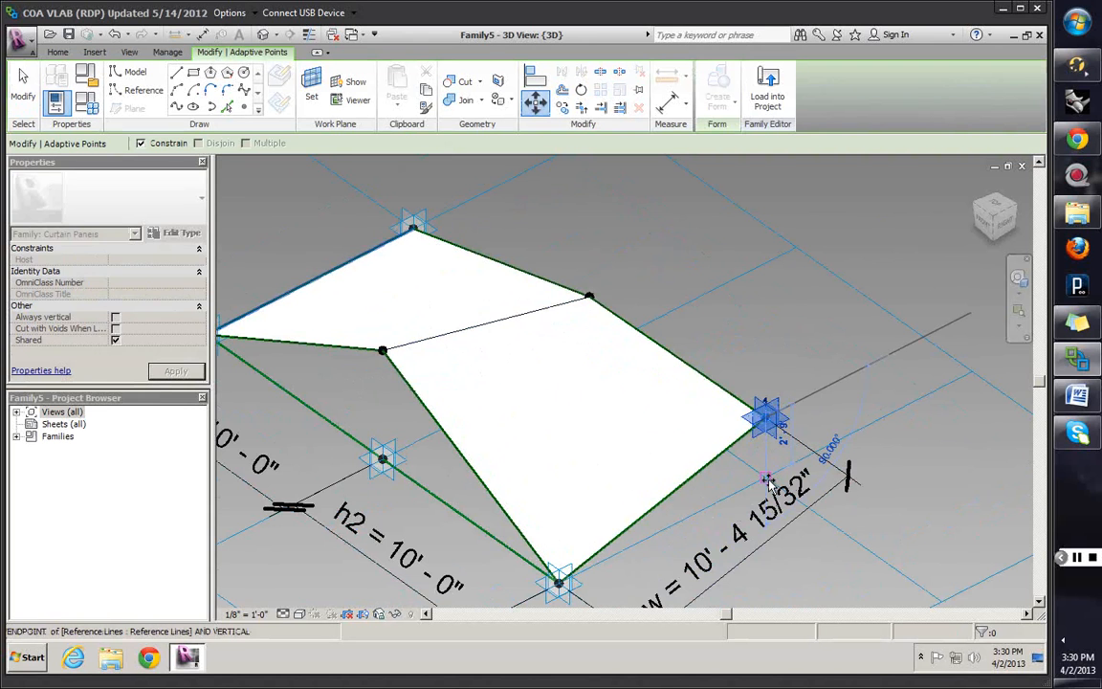
click(768, 481)
click(777, 416)
scroll(709, 372, down, 5)
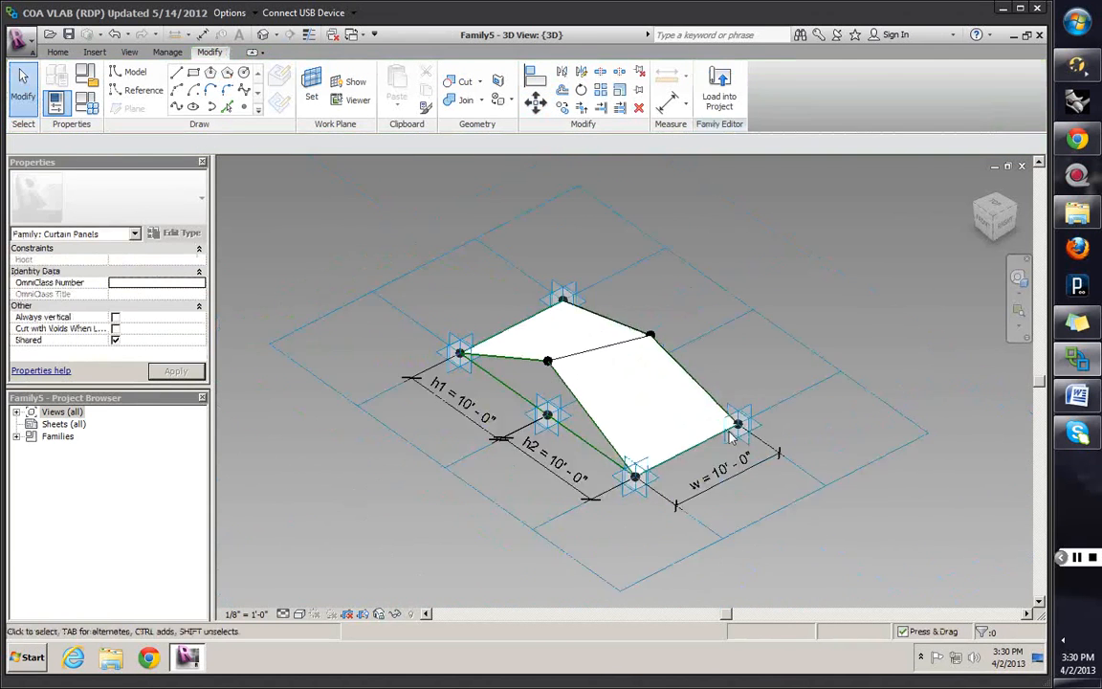
shift+middle_drag(631, 378, 602, 306)
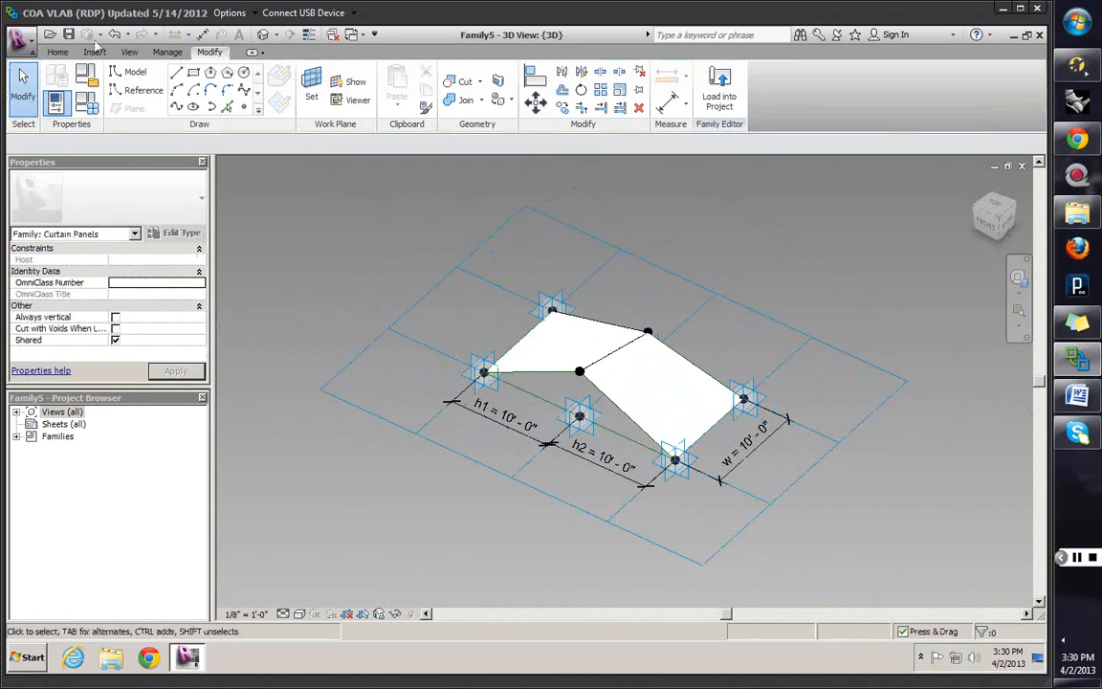
Save the family as folded_panel on the desktop and load it into the project
click(68, 35)
text(fo)
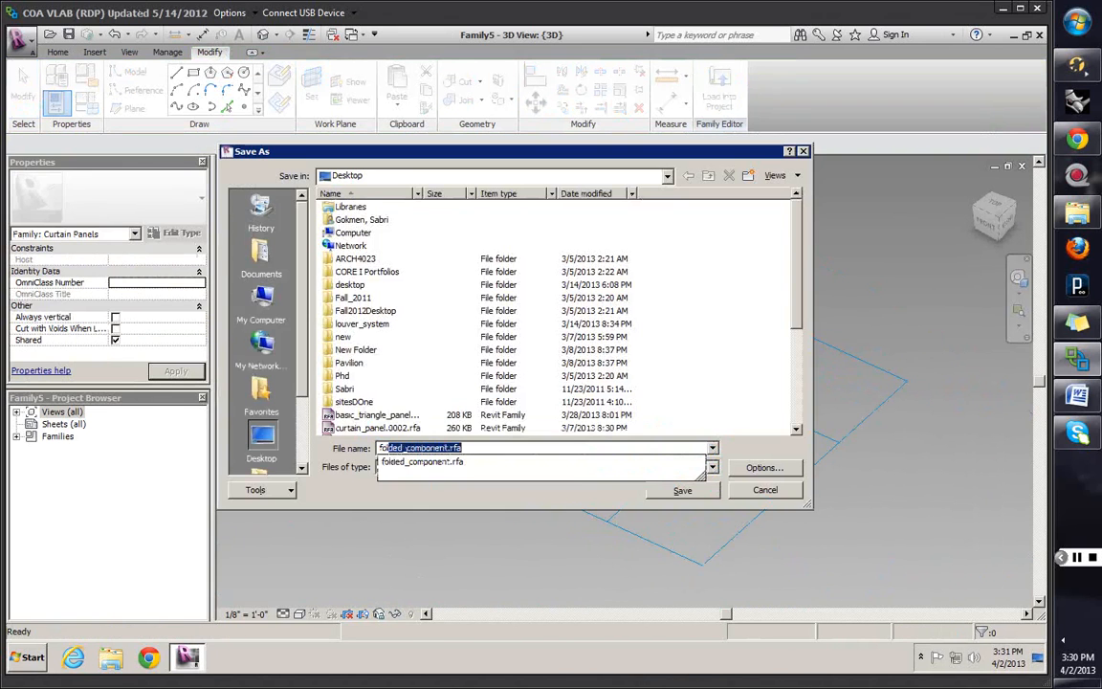
text(lded_panel)
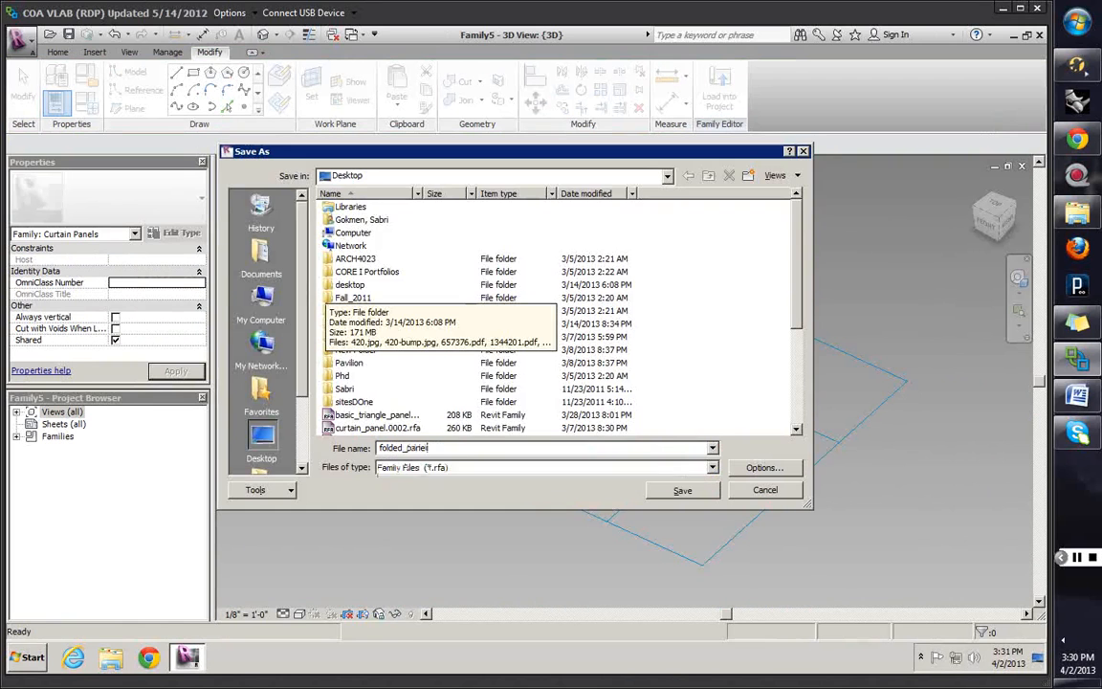
key(Return)
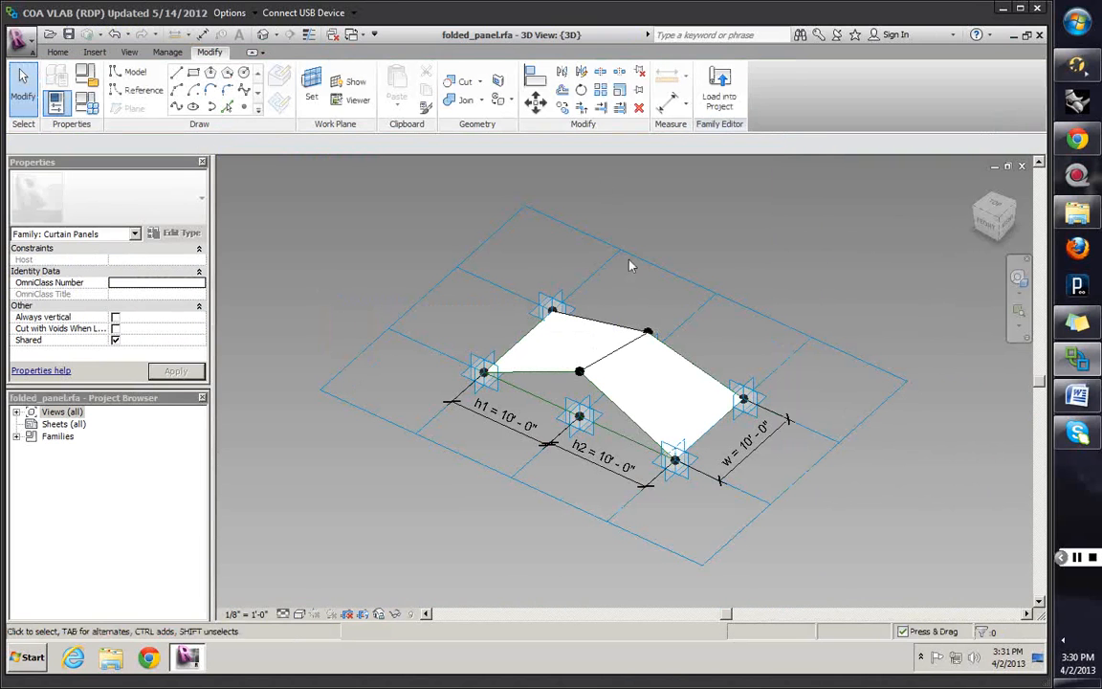
click(723, 105)
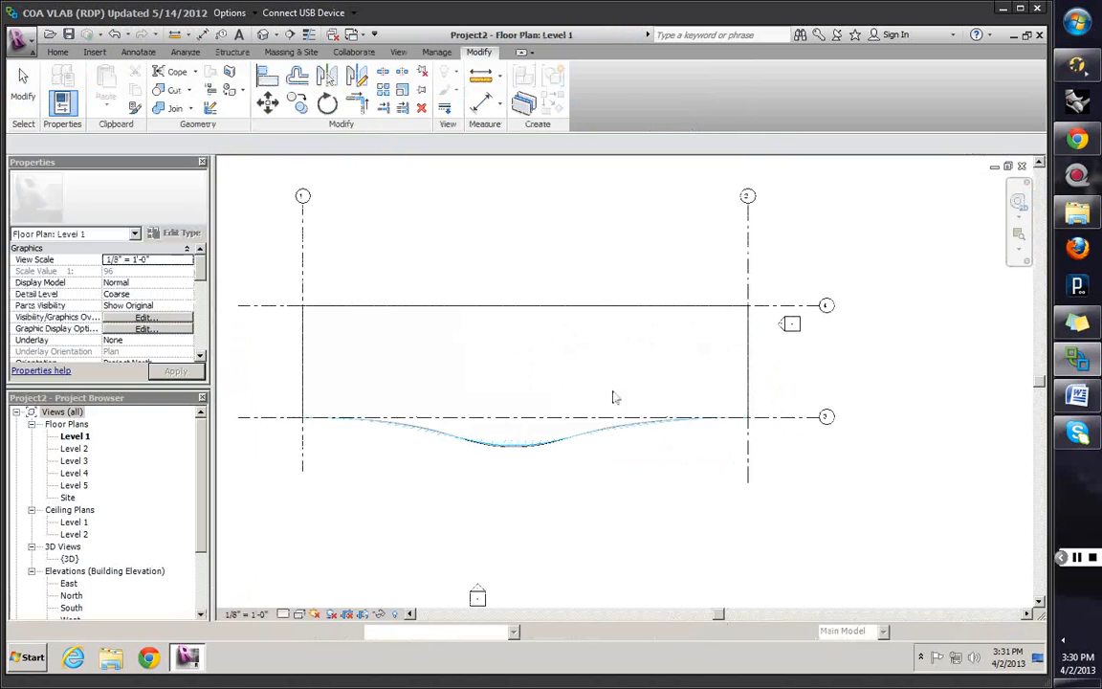
Open the project's {3D} view and edit the curved-front mass in place
double_click(76, 559)
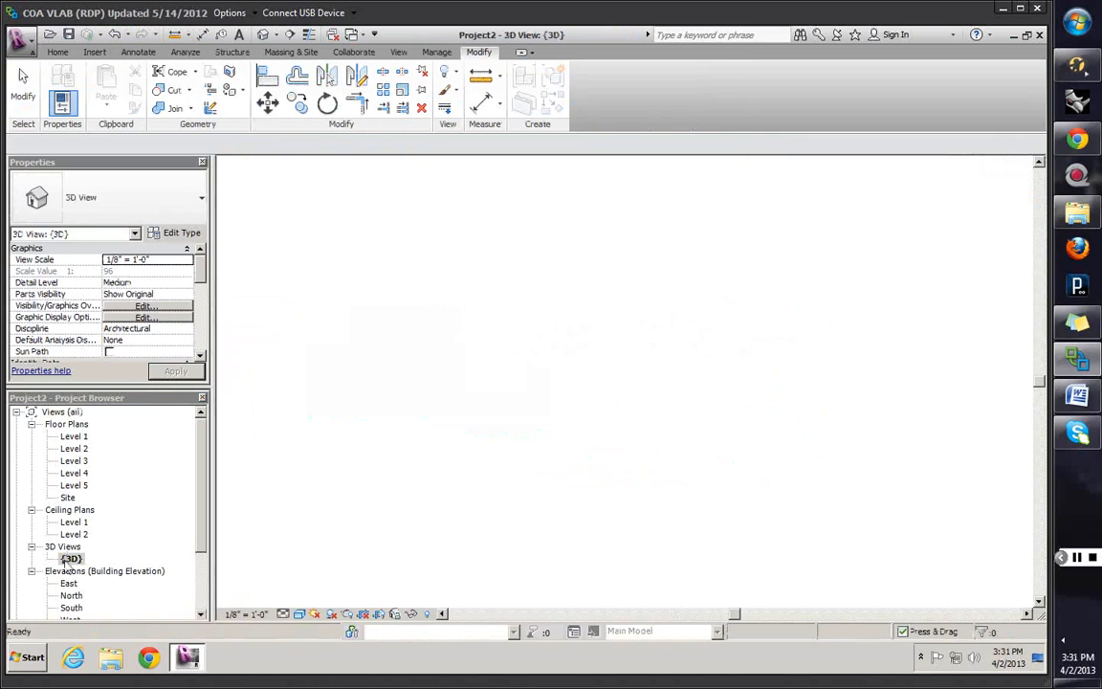
scroll(460, 493, up, 4)
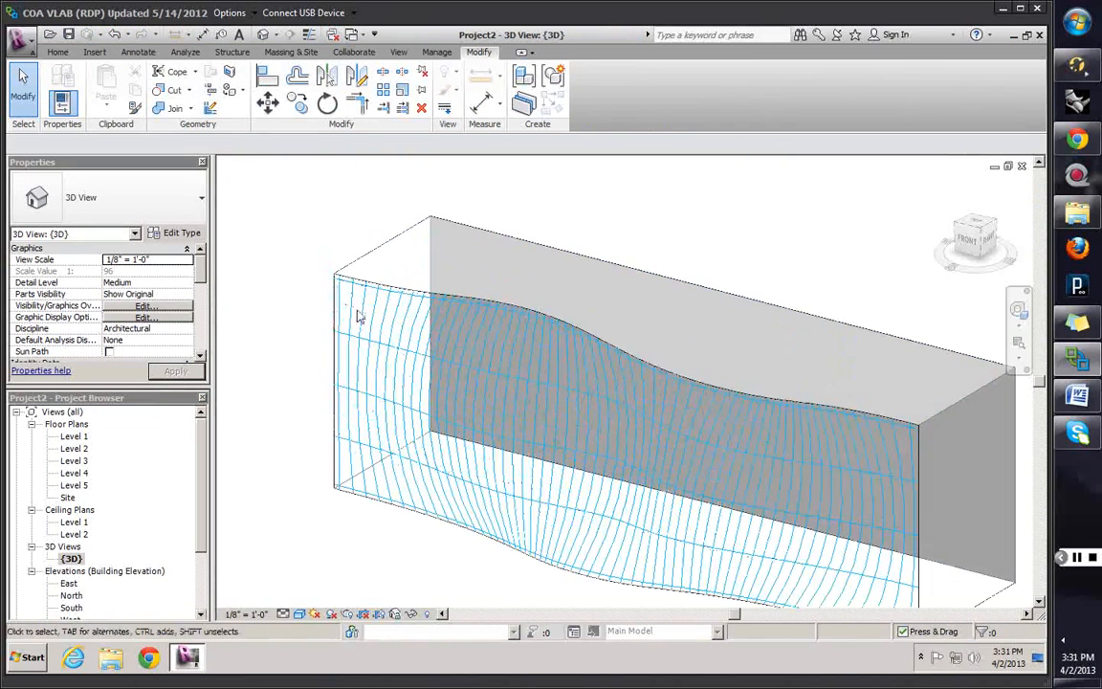
click(413, 272)
scroll(371, 292, down, 3)
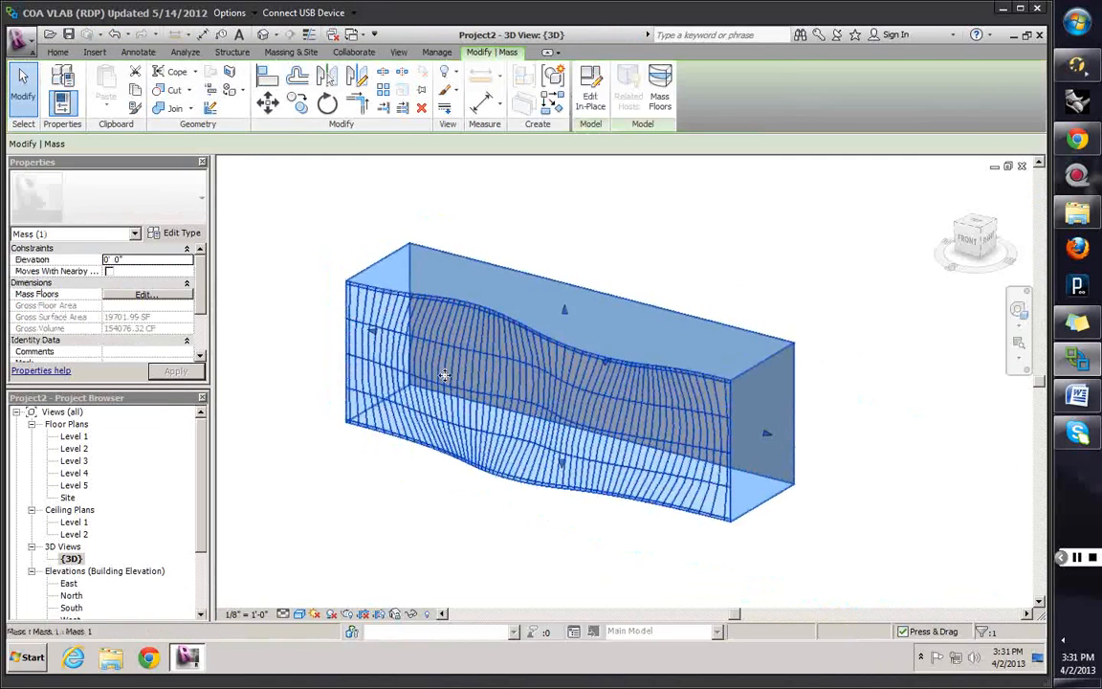
key(Escape)
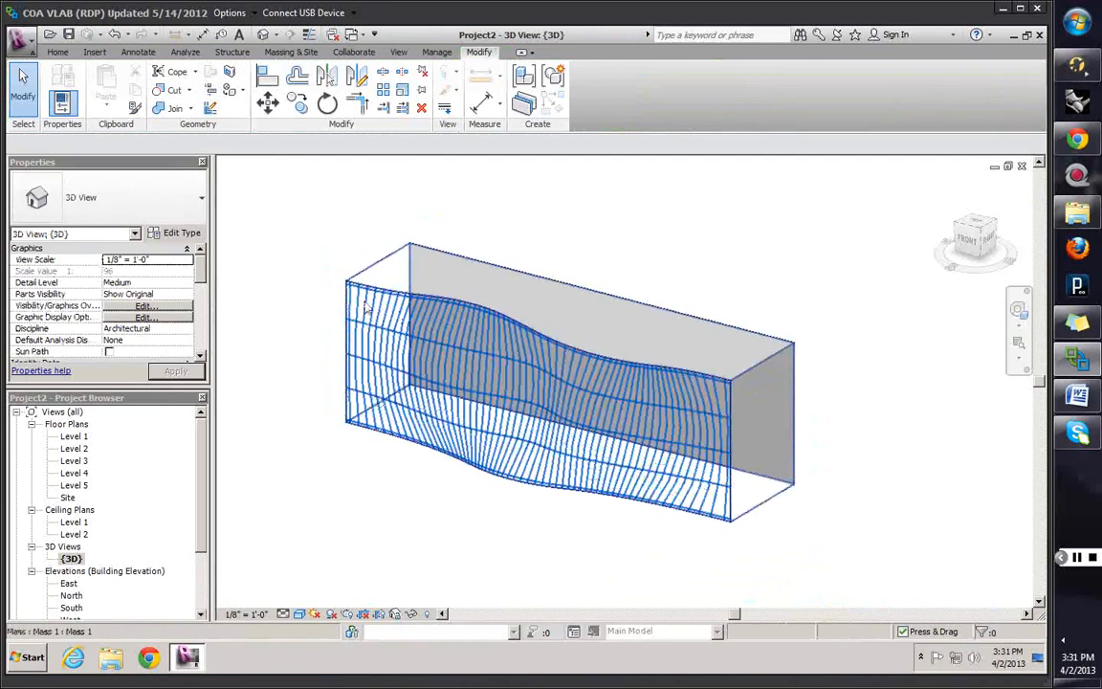
click(366, 307)
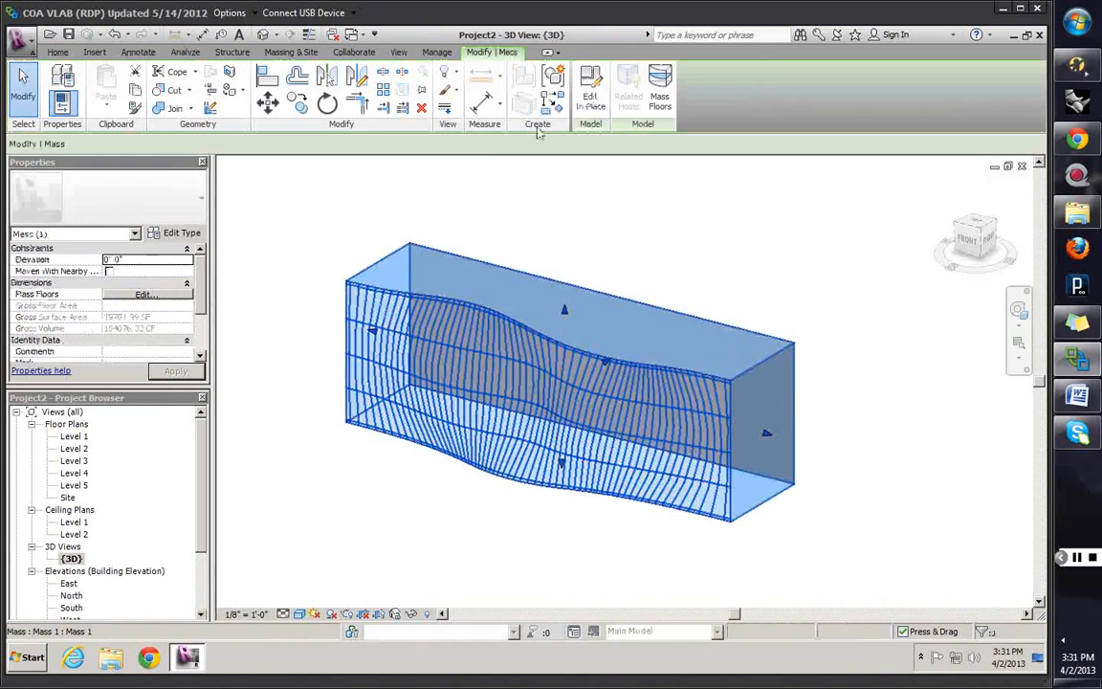
double_click(383, 316)
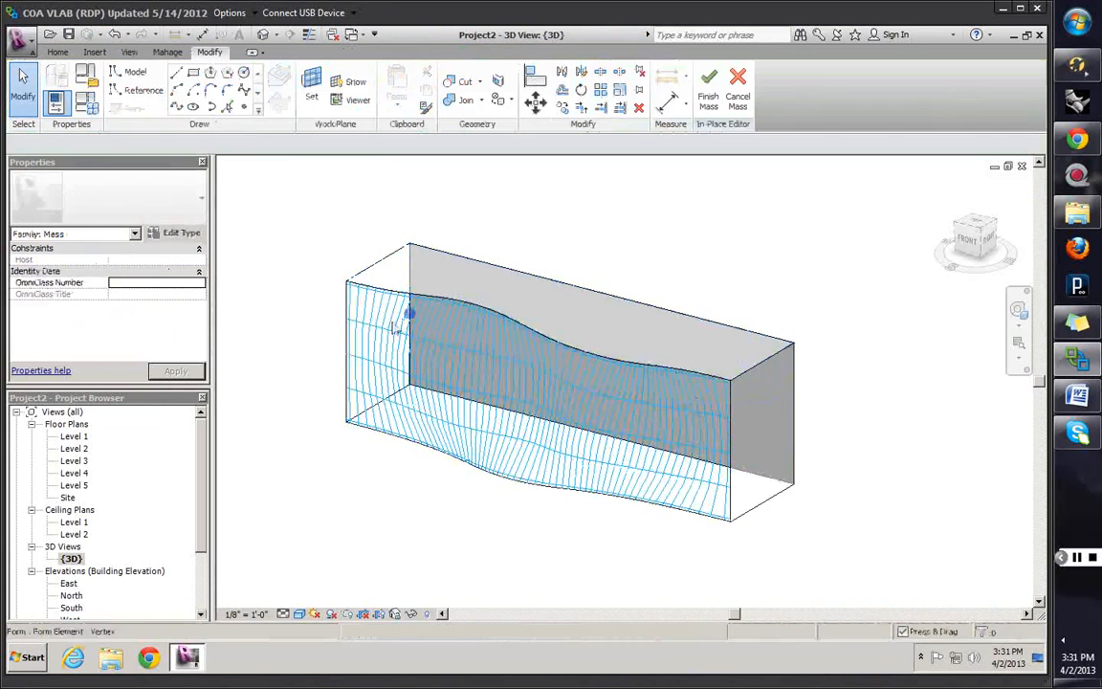
Apply the folded_panel 1/2 Step component to the divided surface on the curved front face of the mass
click(374, 321)
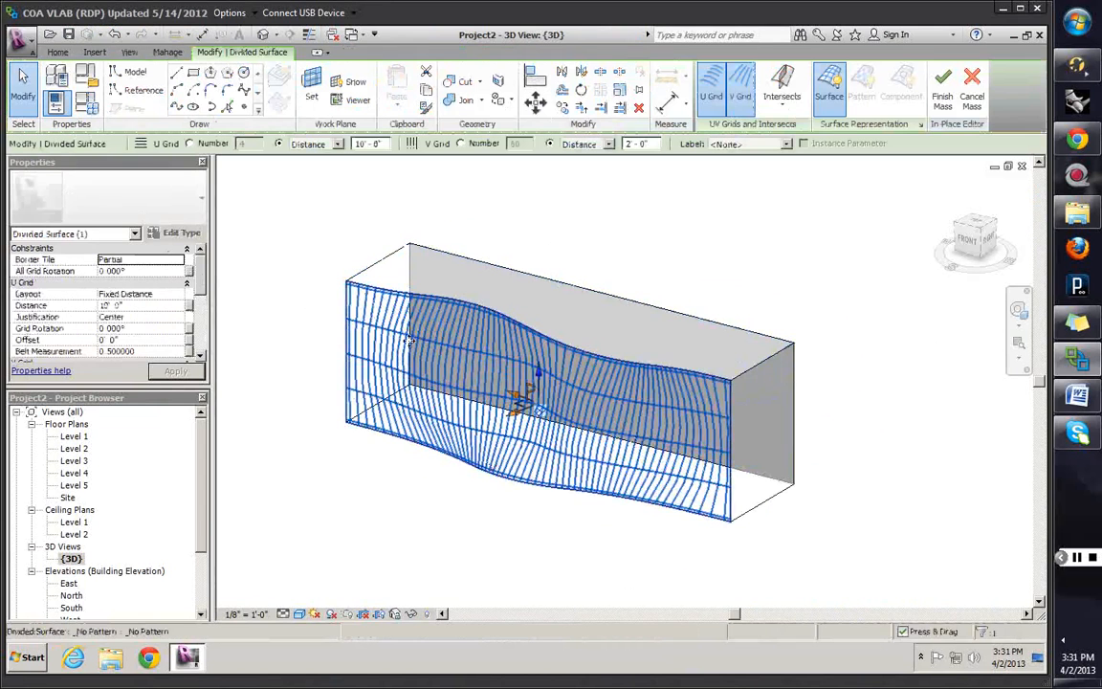
click(134, 197)
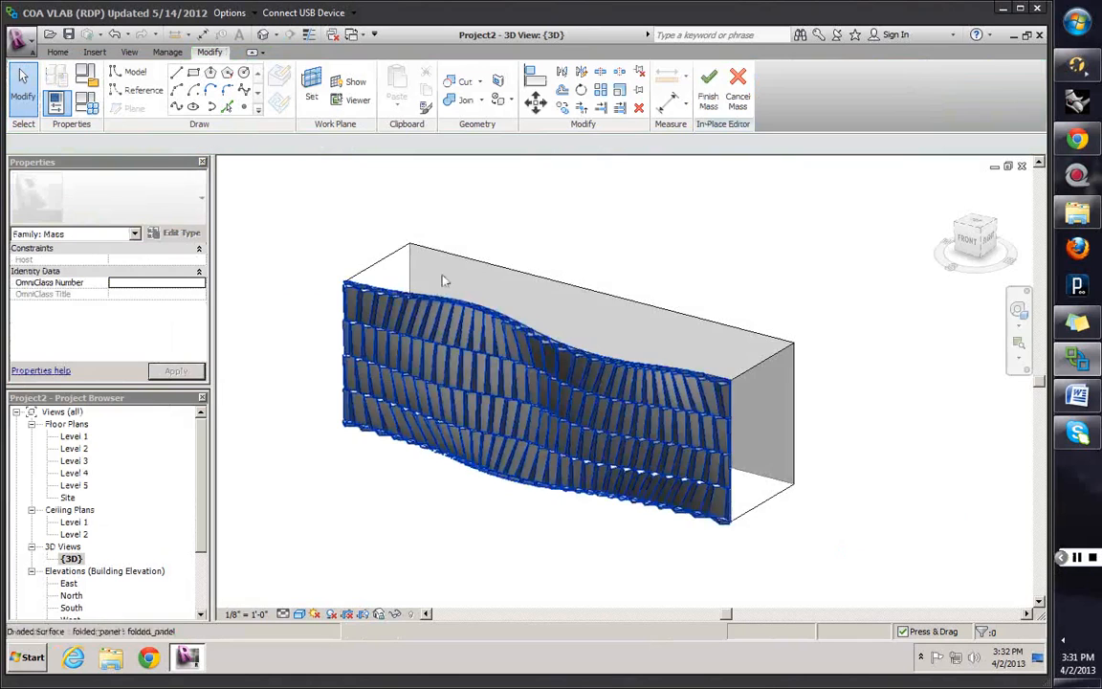
scroll(455, 453, up, 5)
shift+middle_drag(485, 446, 499, 349)
scroll(500, 349, down, 2)
shift+middle_drag(574, 468, 494, 374)
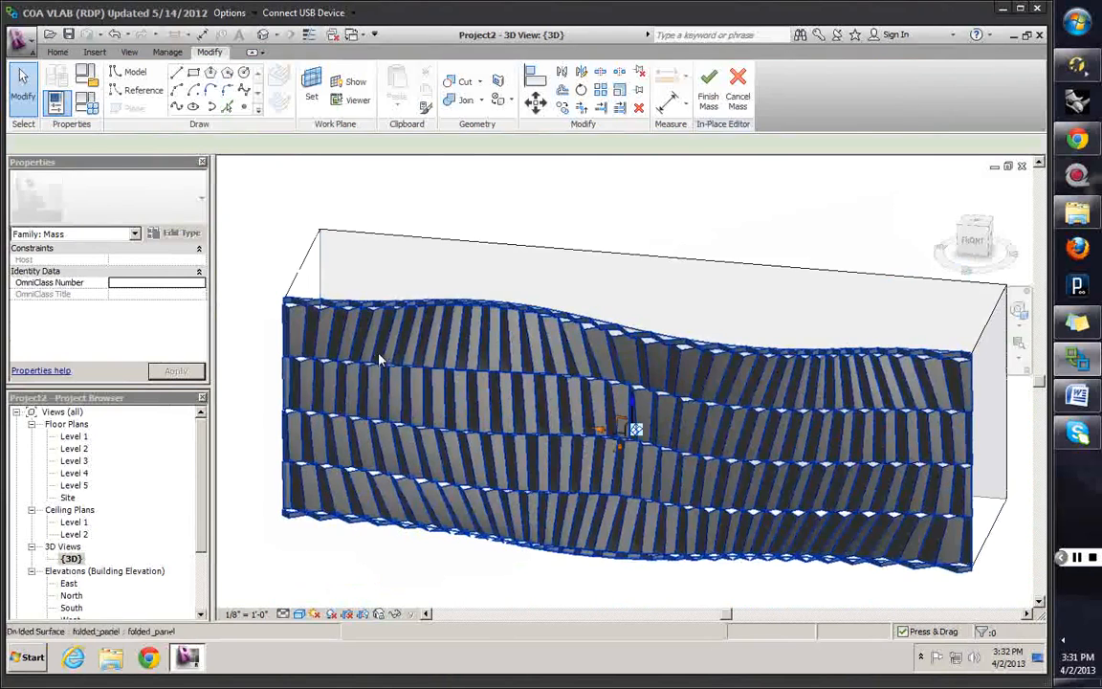
Set the divided surface's All Grid Rotation to 90° and apply it to turn the panels
click(340, 318)
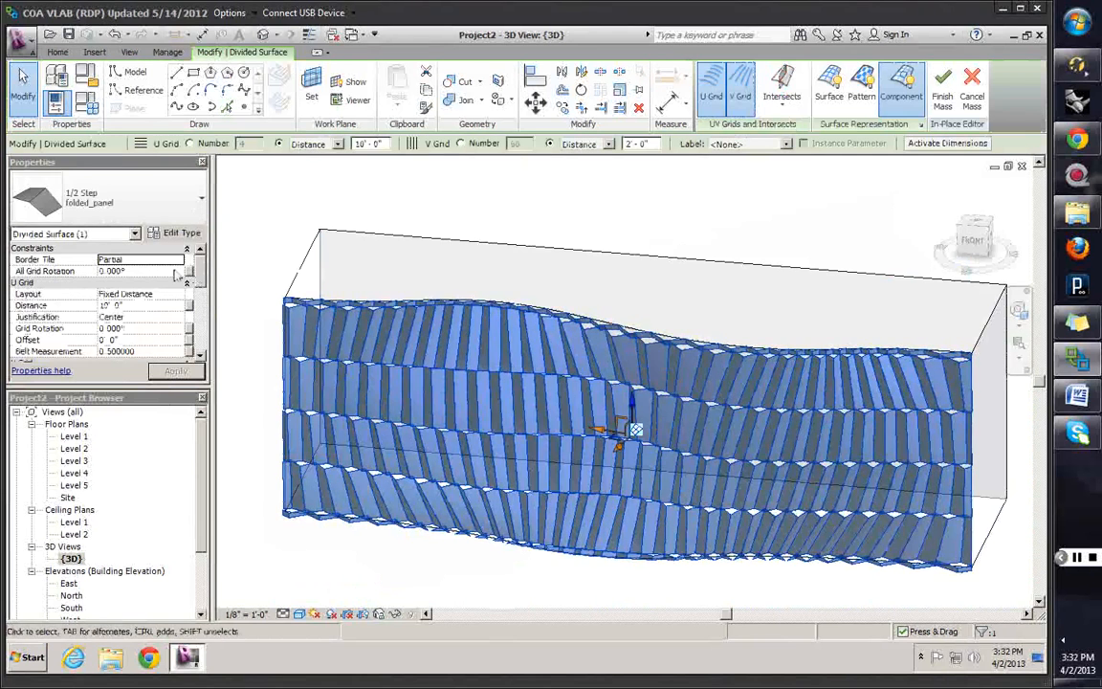
click(139, 271)
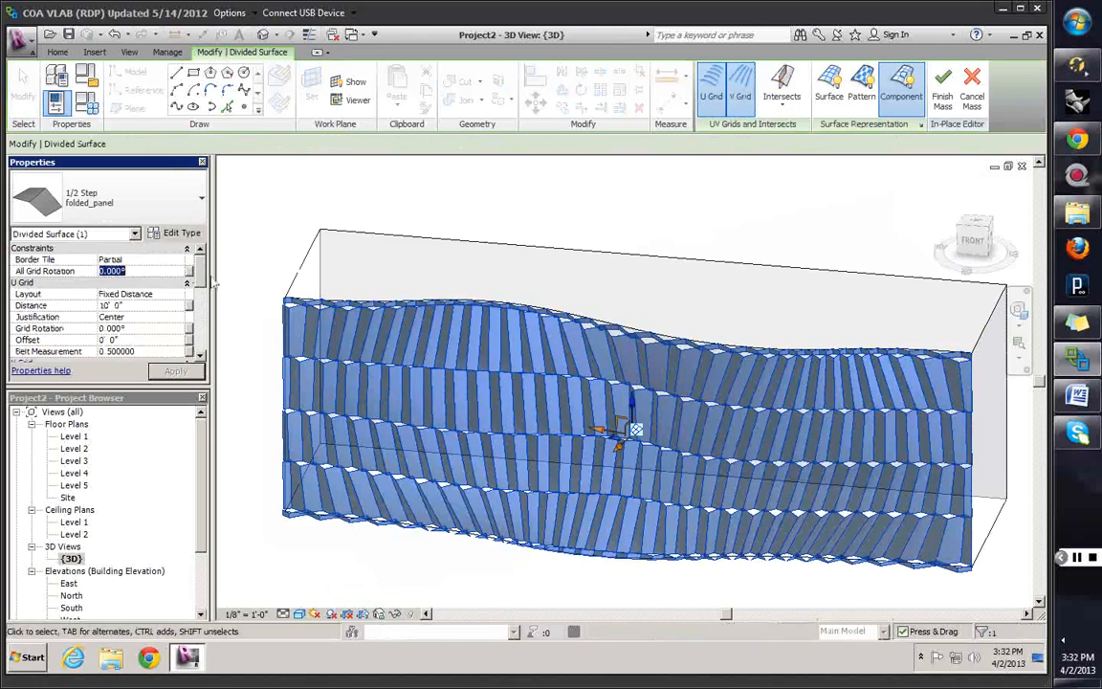
scroll(193, 272, down, 3)
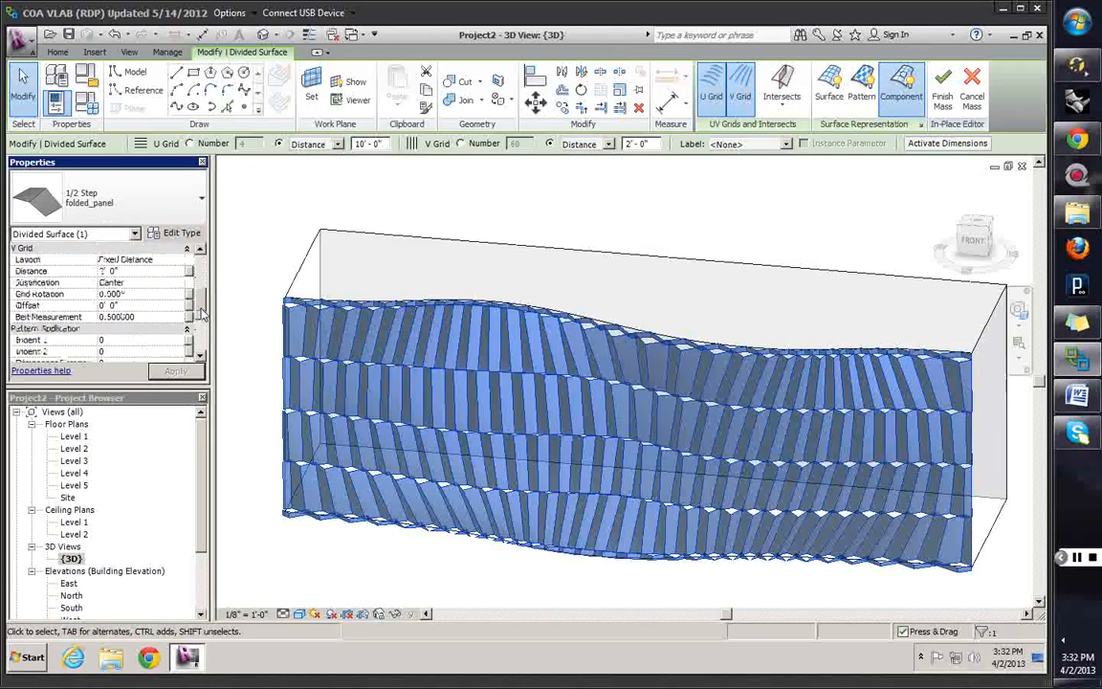
scroll(201, 306, up, 5)
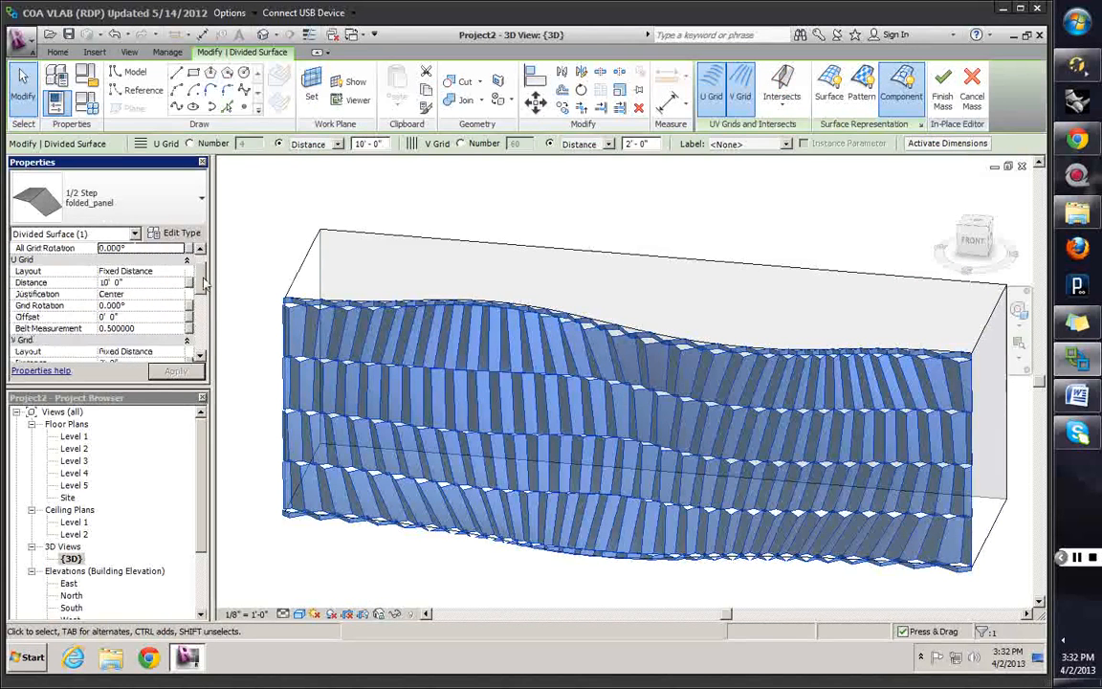
scroll(203, 285, down, 1)
scroll(204, 287, down, 4)
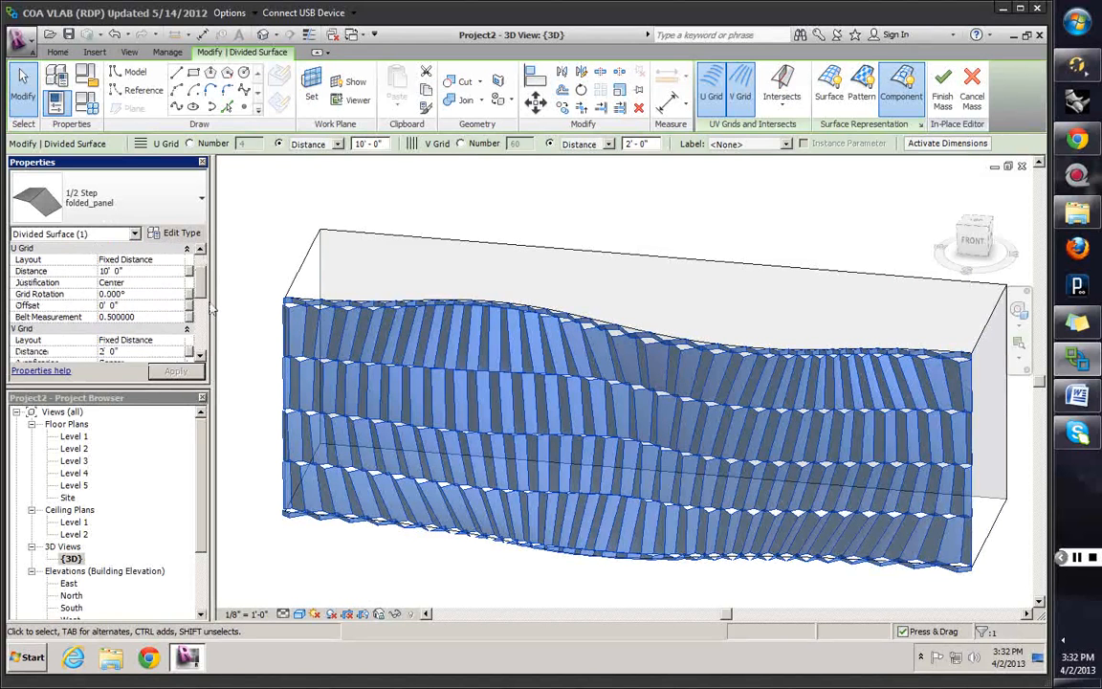
scroll(212, 302, up, 4)
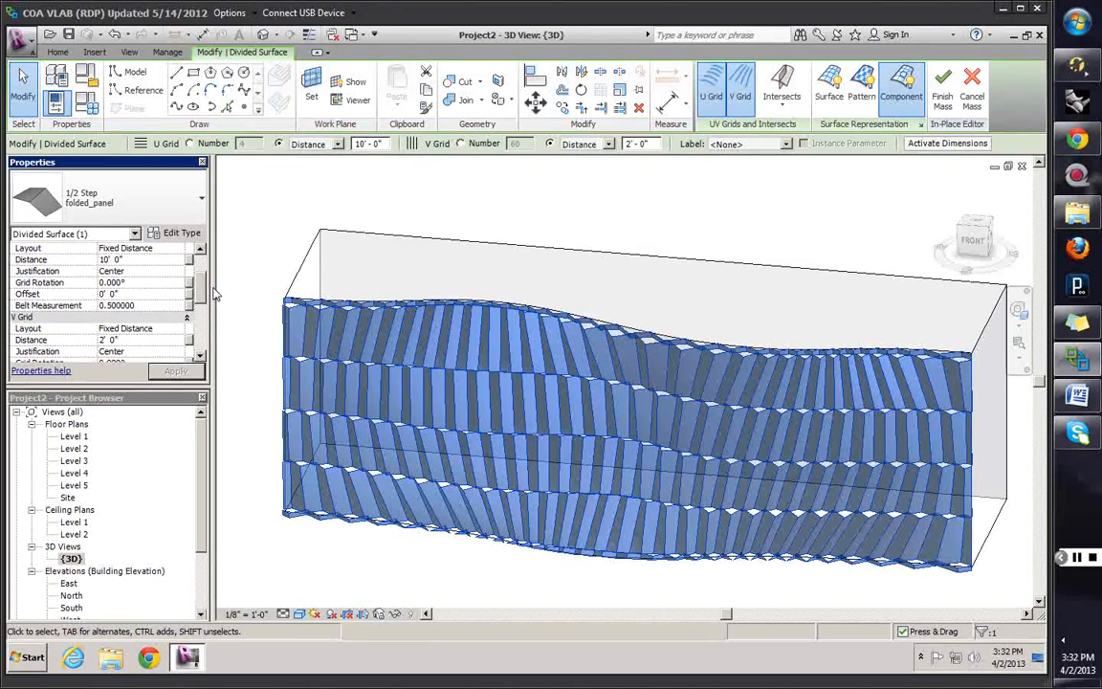
scroll(210, 296, up, 2)
click(142, 272)
double_click(142, 272)
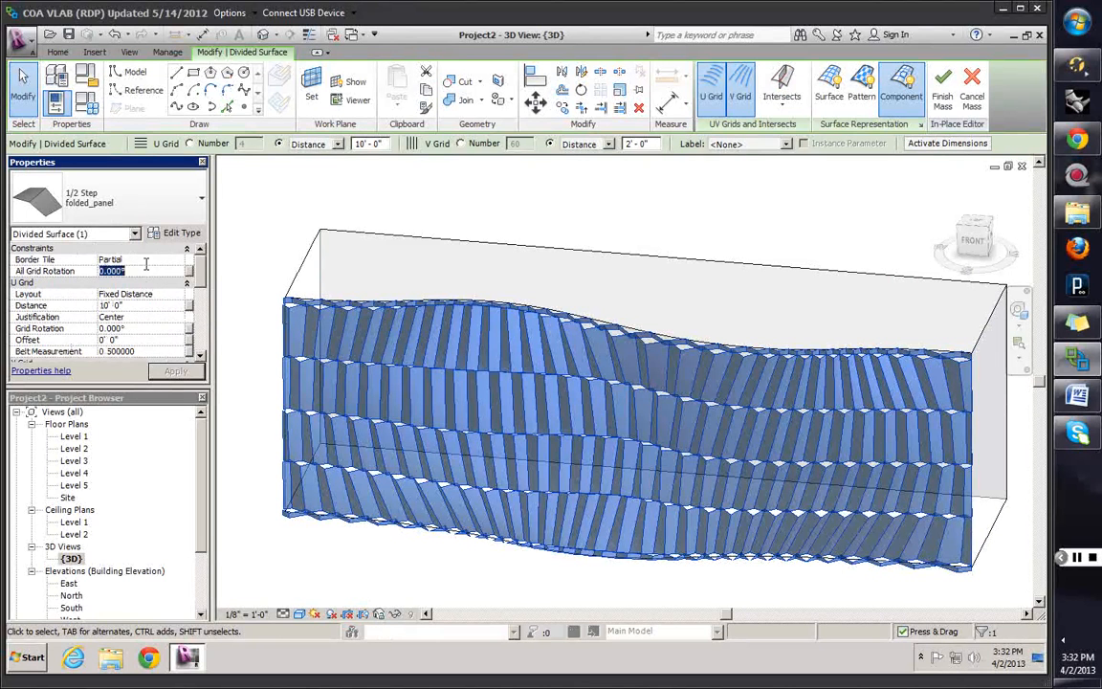
text(90)
click(163, 373)
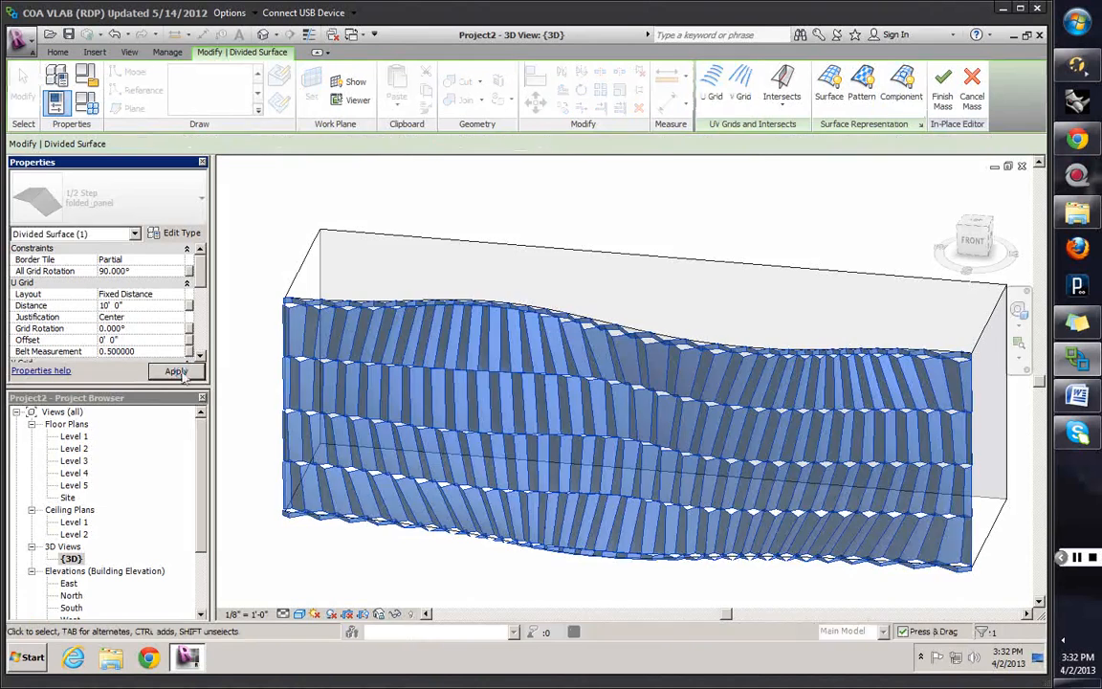
click(247, 313)
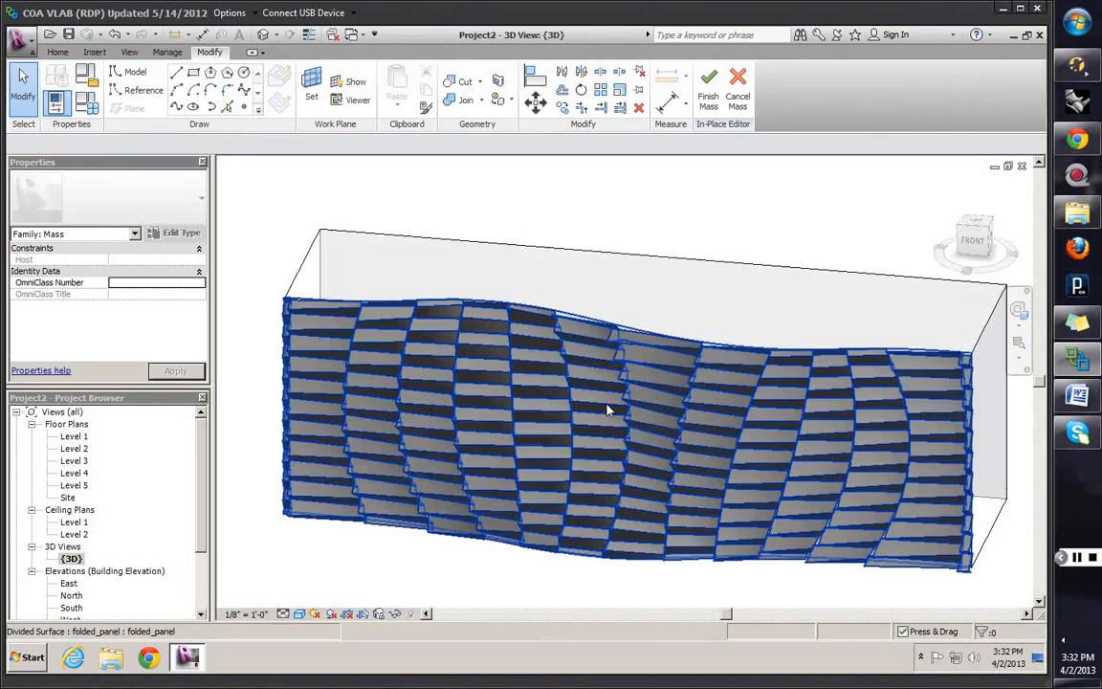
shift+middle_drag(748, 543, 843, 501)
shift+middle_drag(770, 490, 408, 328)
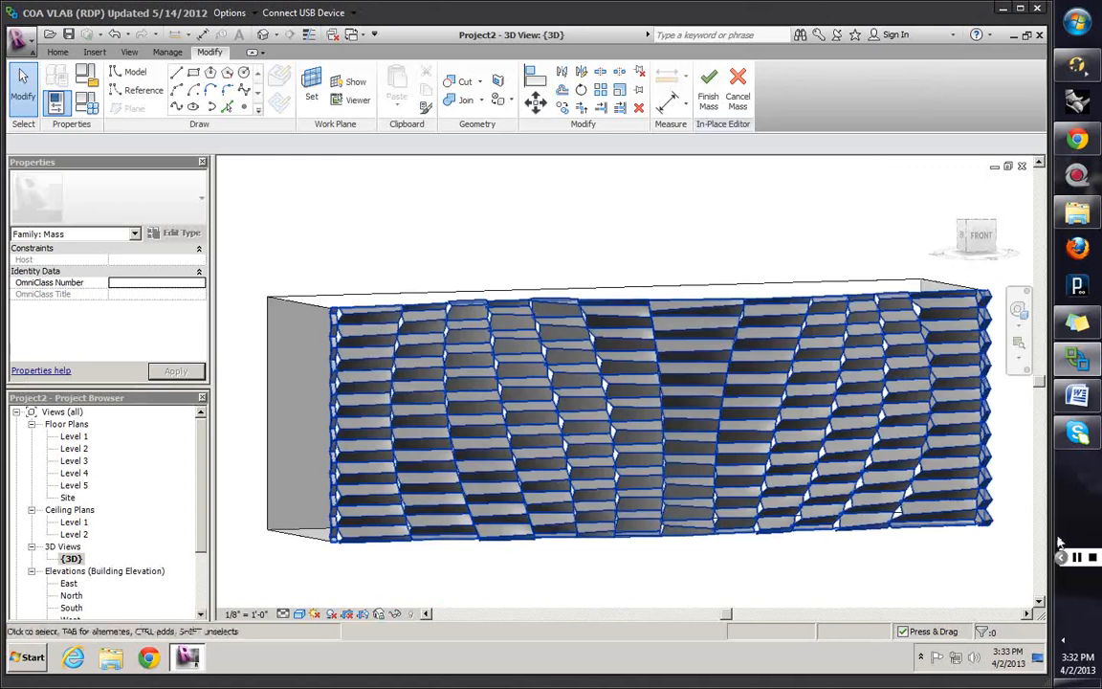
Set the divided surface's V grid distance to 10' and U grid distance to 2', and apply both
click(387, 392)
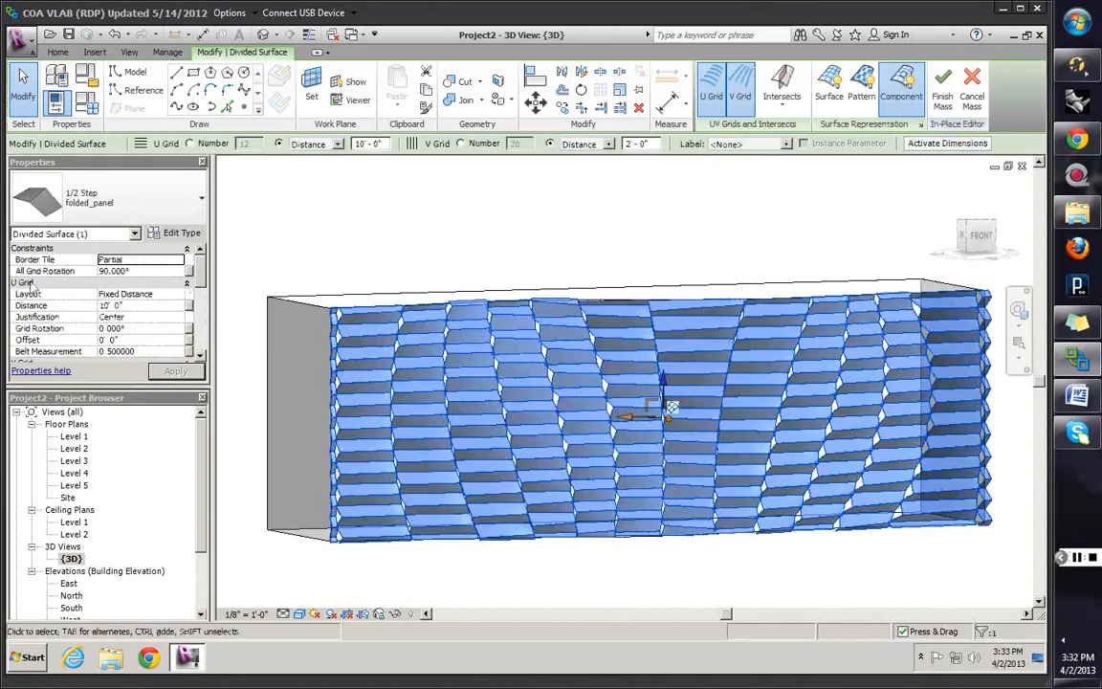
scroll(204, 271, down, 1)
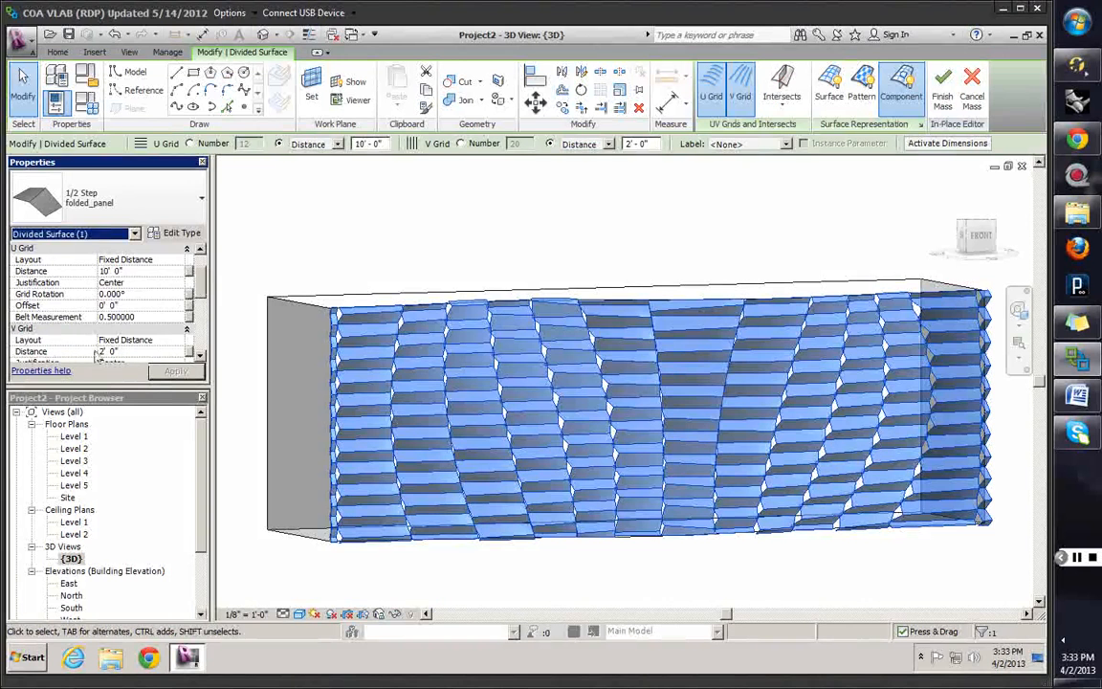
click(140, 352)
text(10)
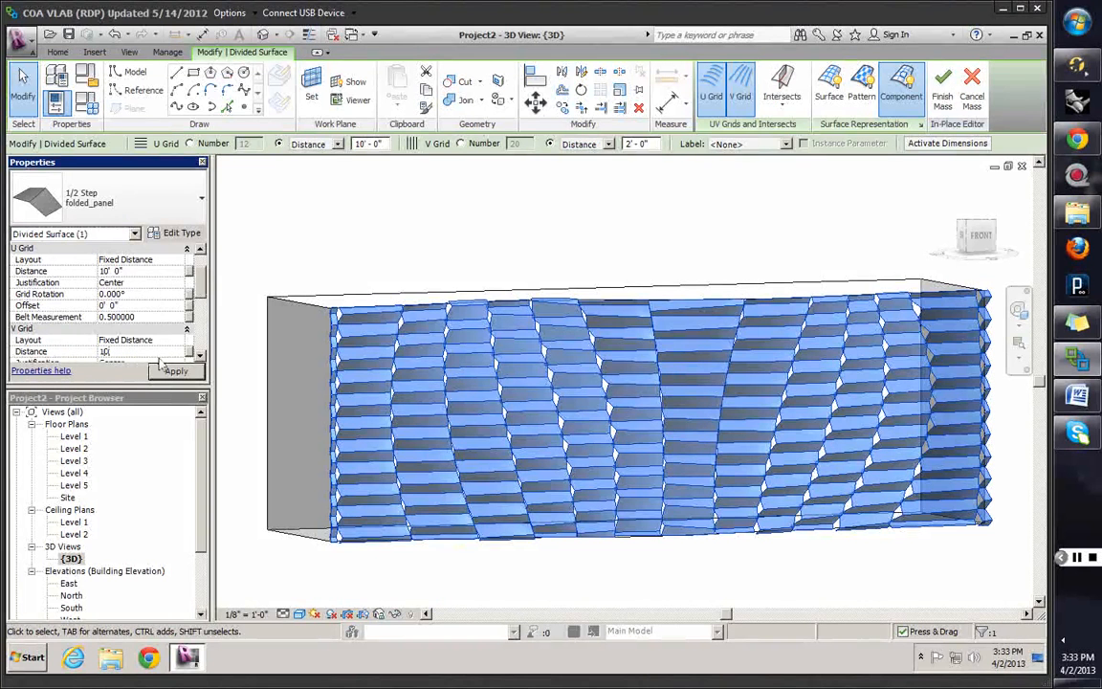
click(122, 273)
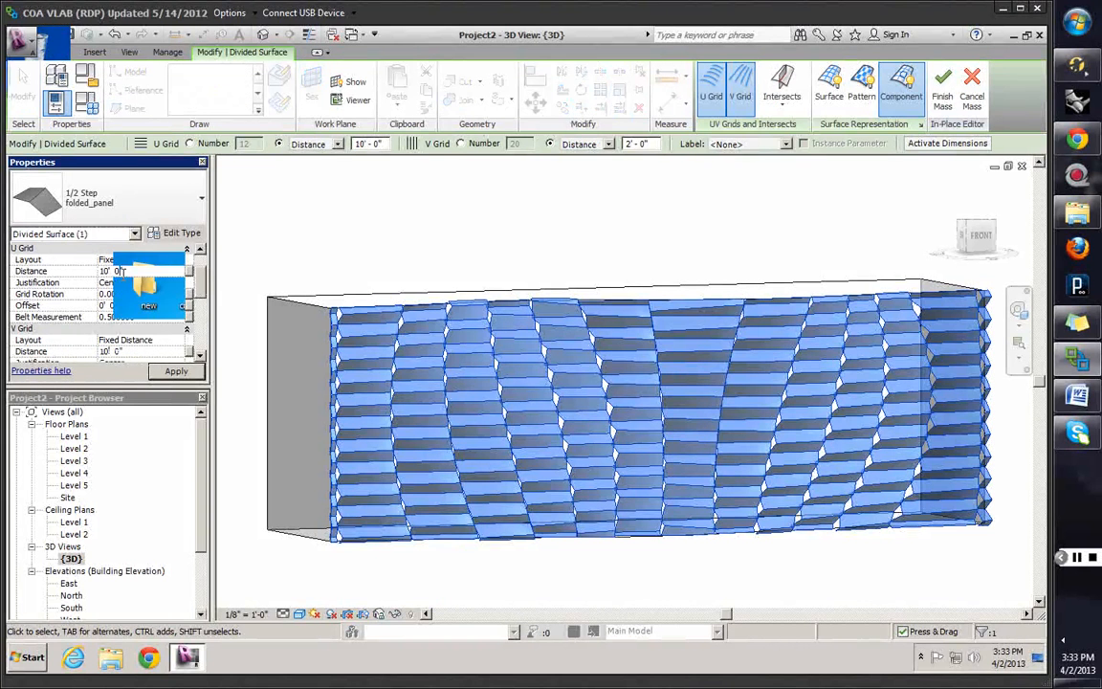
drag(125, 271, 69, 259)
text(2)
click(176, 371)
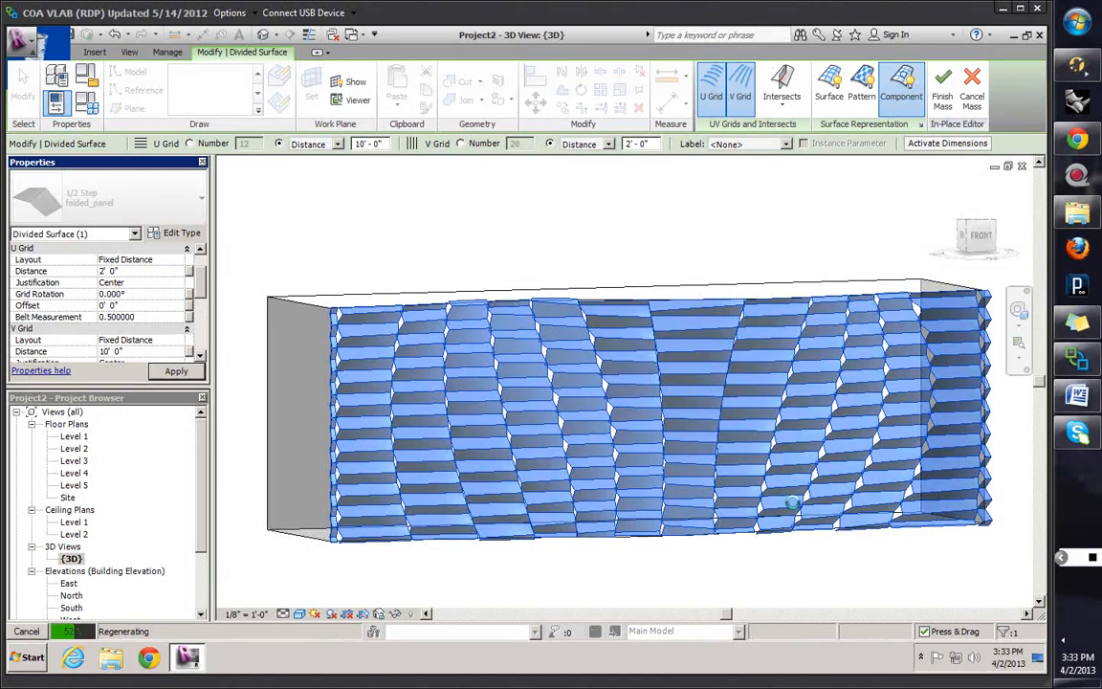
Examine the folded panels across the curved front face, especially the irregular ones along the mass's upper edge
key(F9)
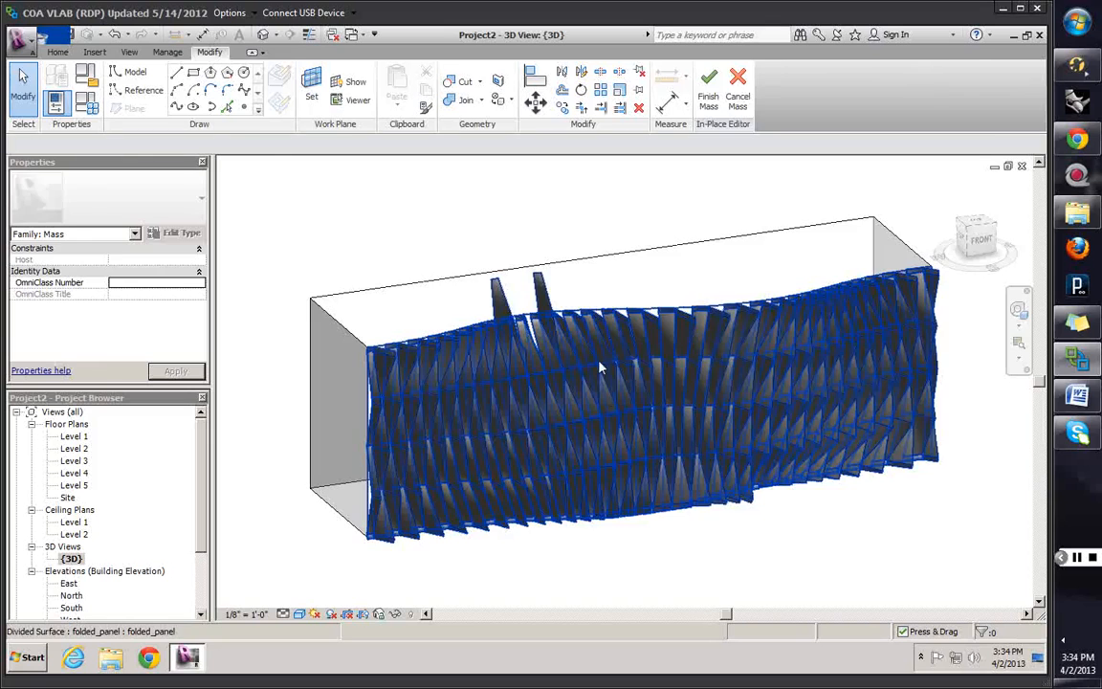
shift+middle_drag(537, 323, 514, 541)
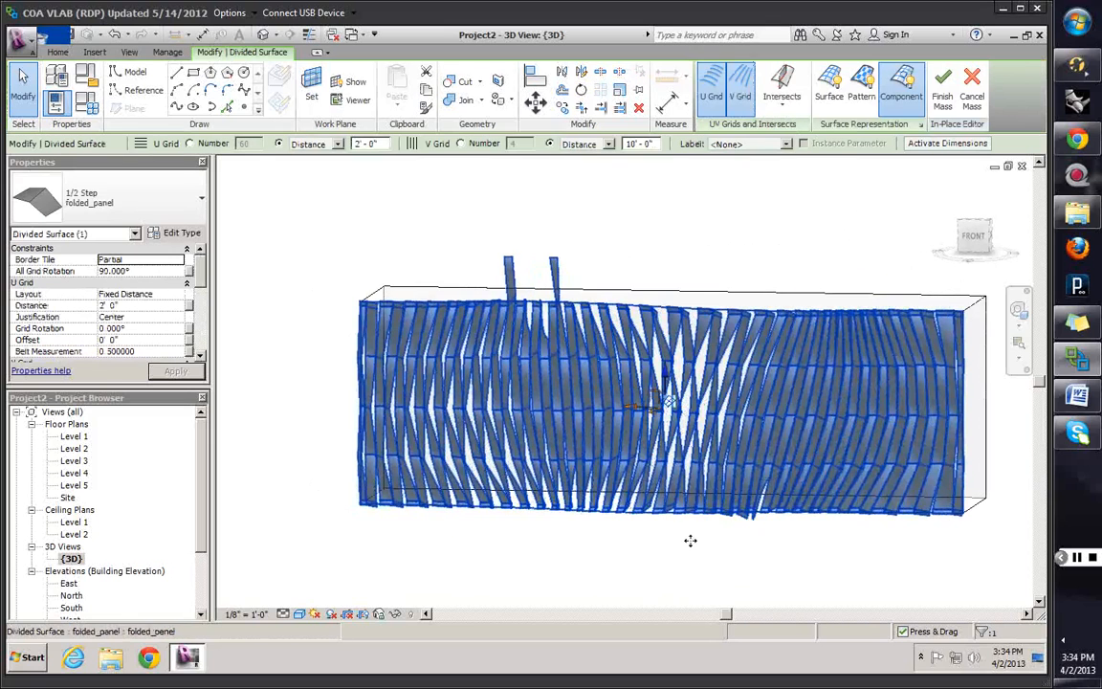
scroll(660, 373, up, 5)
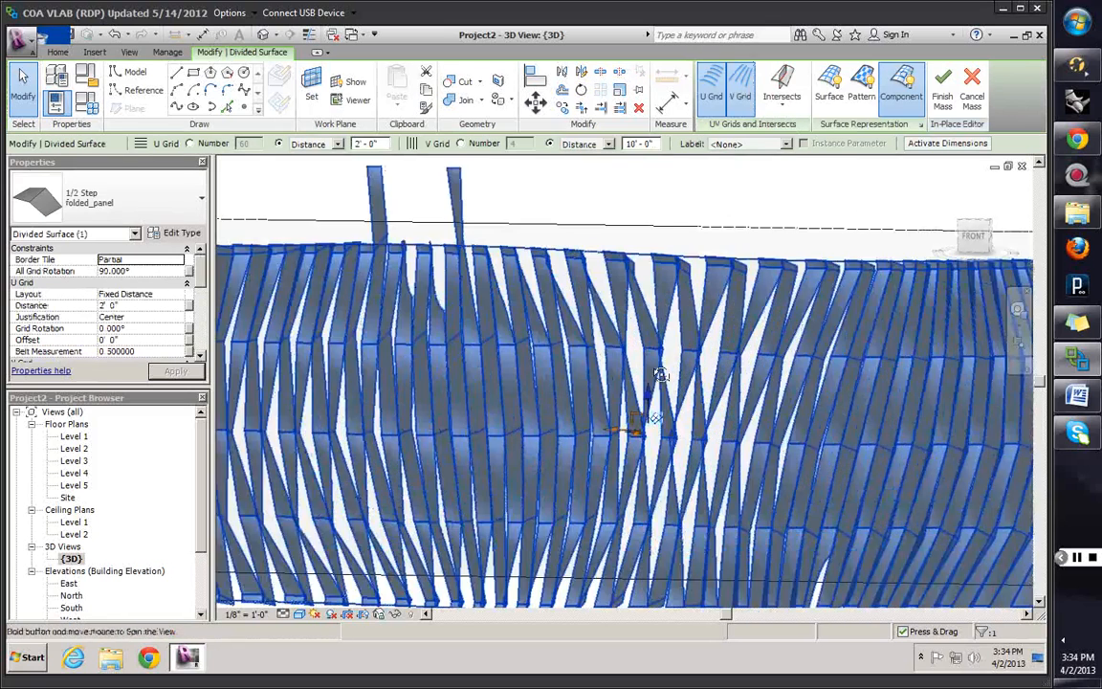
shift+middle_drag(660, 373, 646, 435)
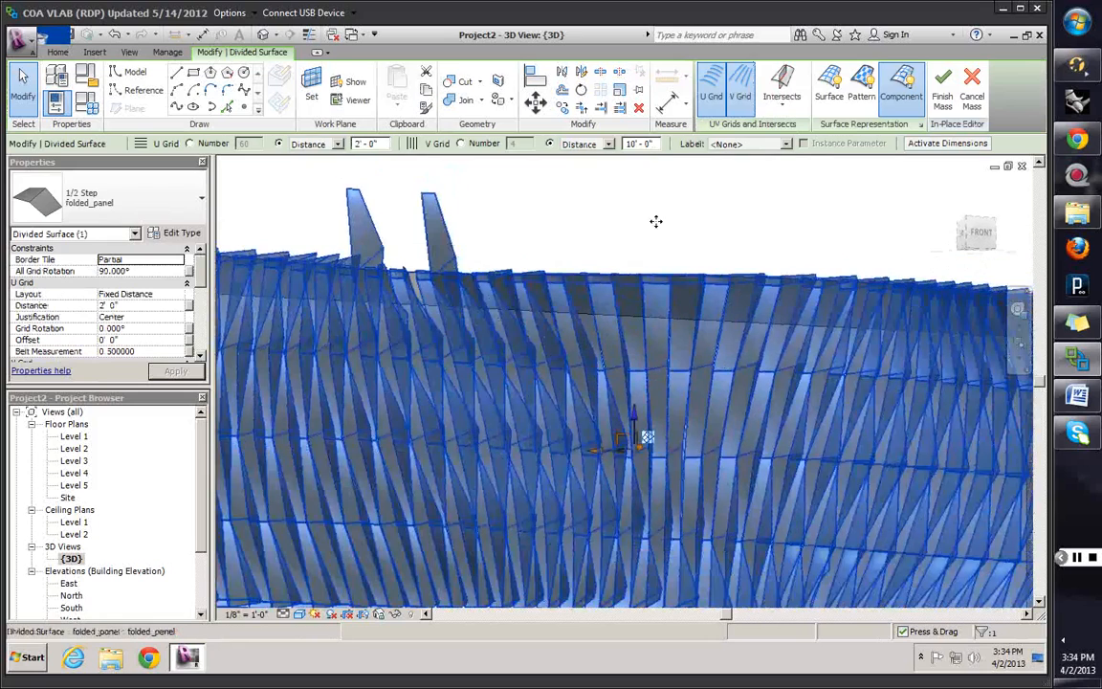
key(Escape)
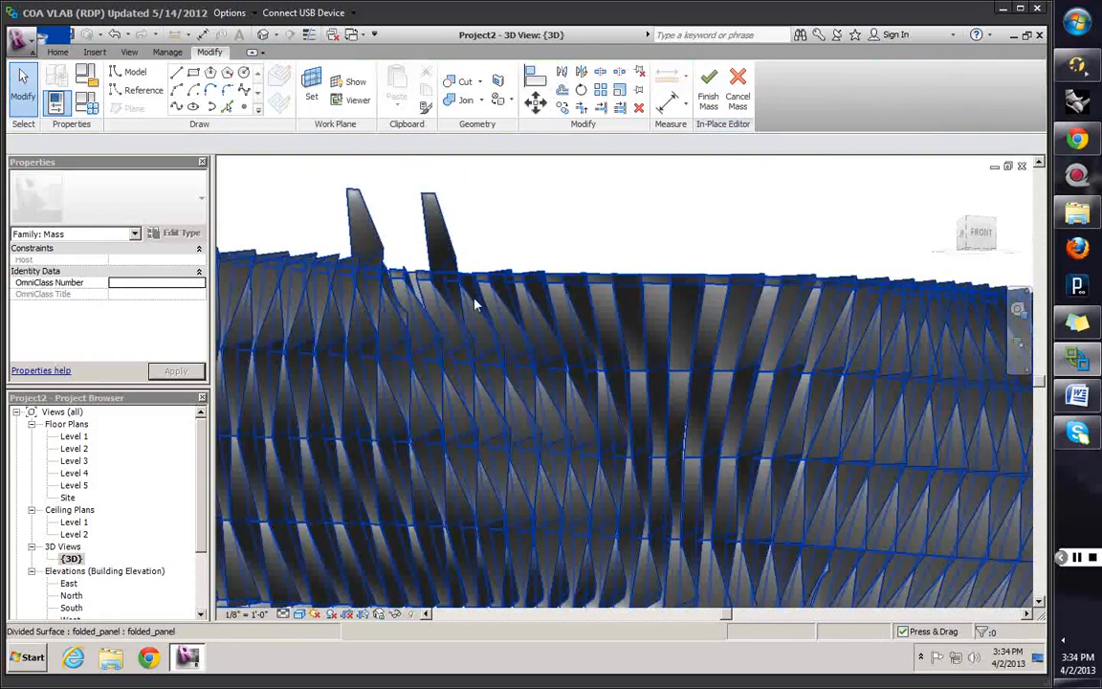
shift+middle_drag(475, 305, 337, 304)
scroll(387, 333, up, 3)
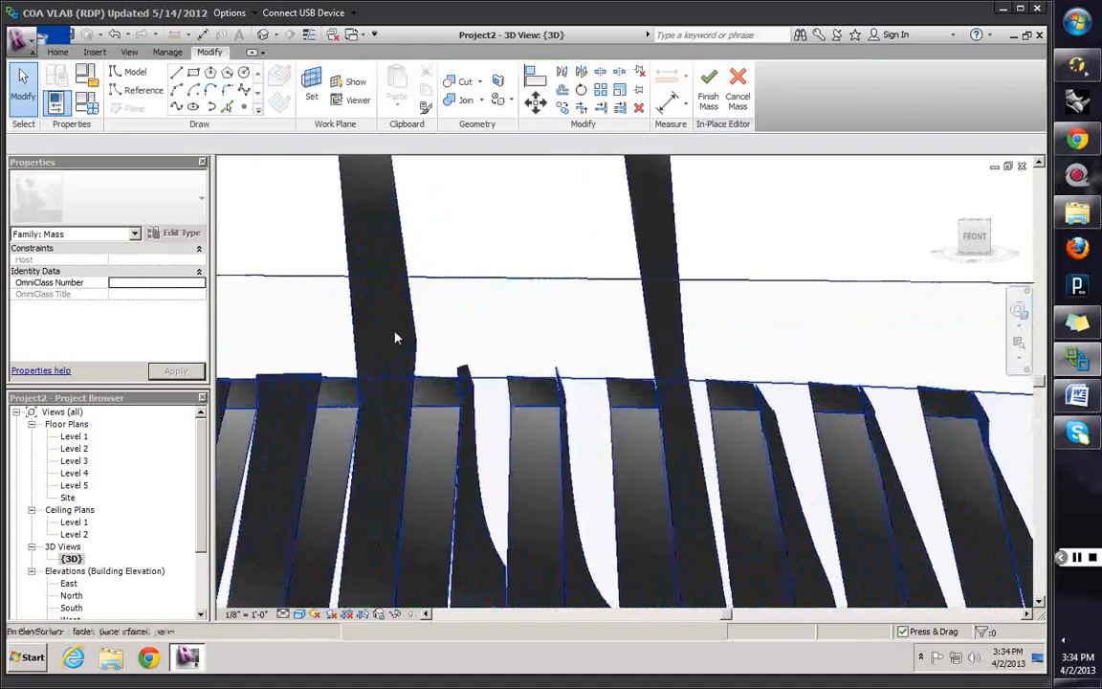
scroll(399, 344, down, 2)
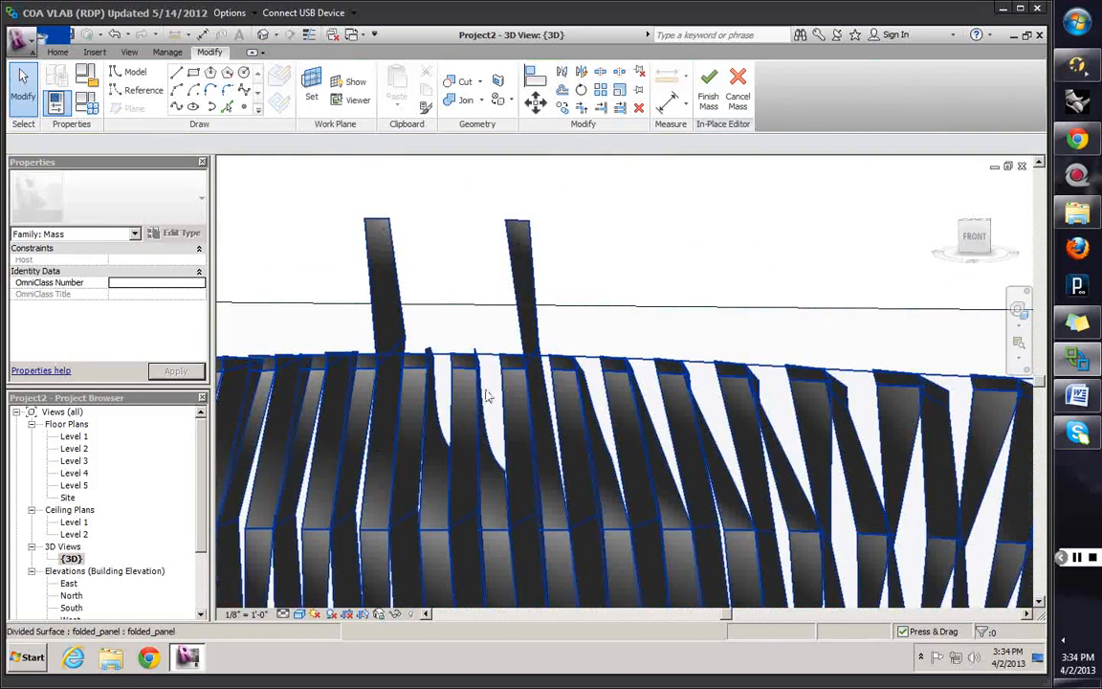
scroll(440, 354, down, 5)
shift+middle_drag(488, 354, 667, 426)
Set the Border Tile of the curved face's divided surface to Empty and finish editing the mass
click(667, 421)
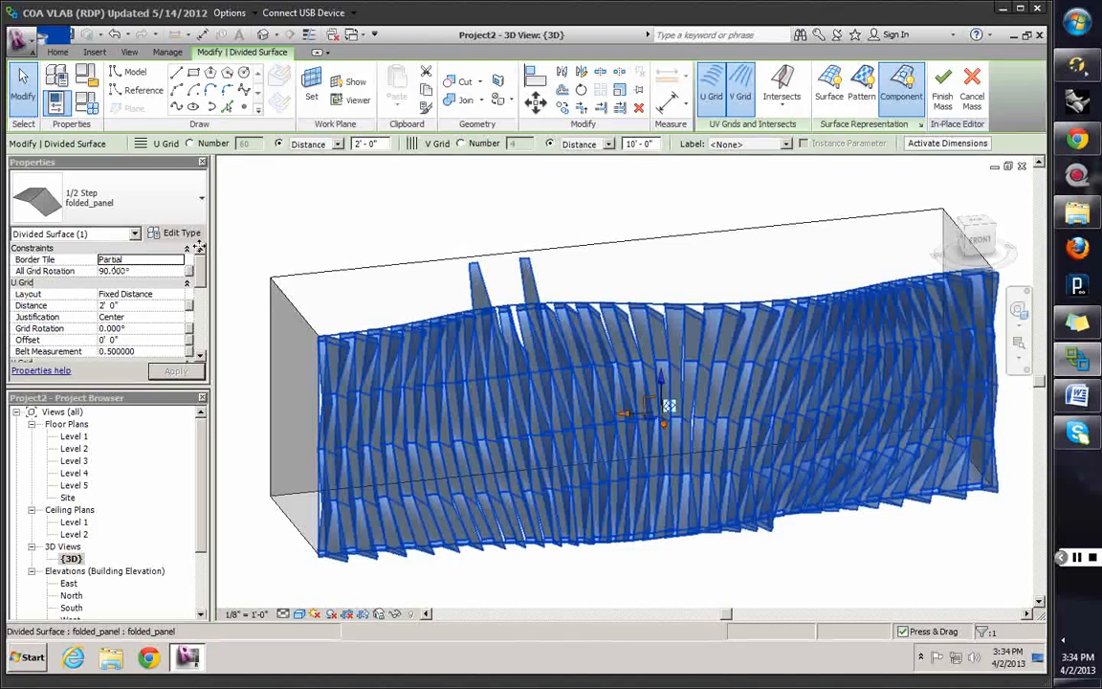
click(177, 260)
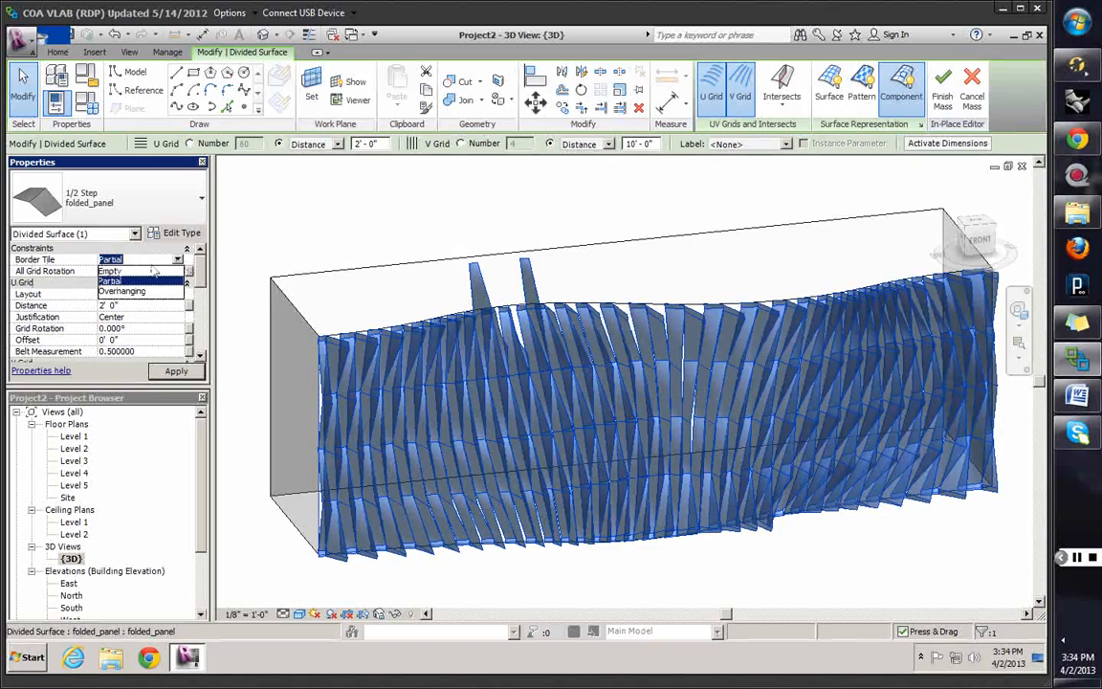
click(110, 271)
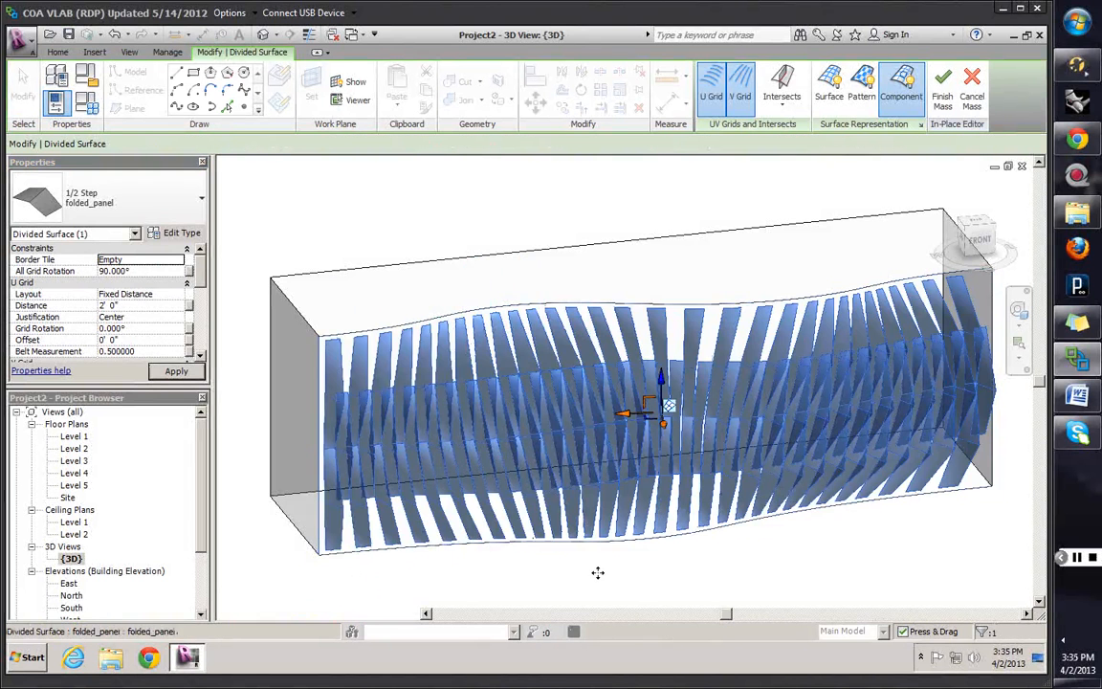
shift+middle_drag(663, 456, 649, 473)
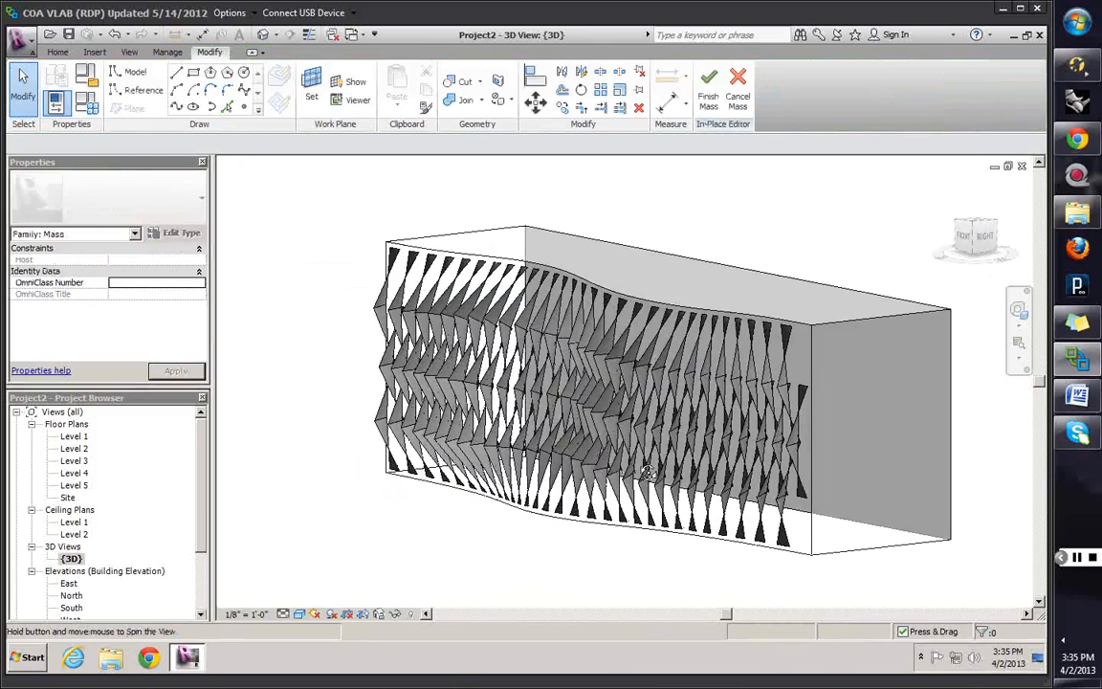
shift+middle_drag(358, 494, 348, 335)
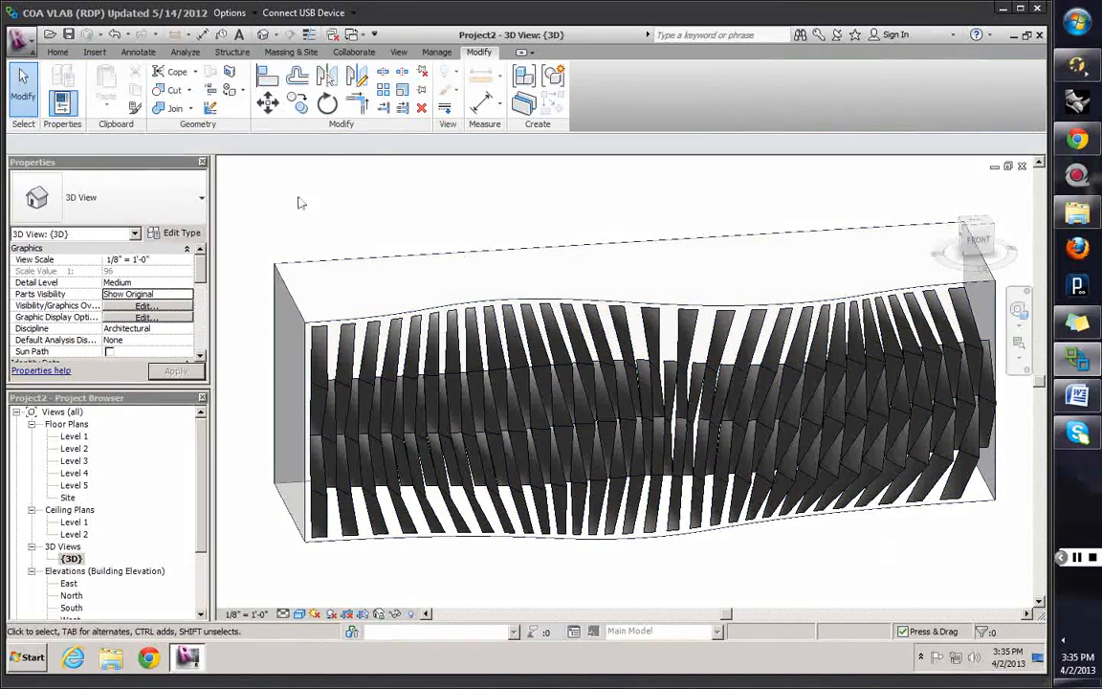
Create a new family from the Curtain Panel Pattern Based.rft template
click(27, 41)
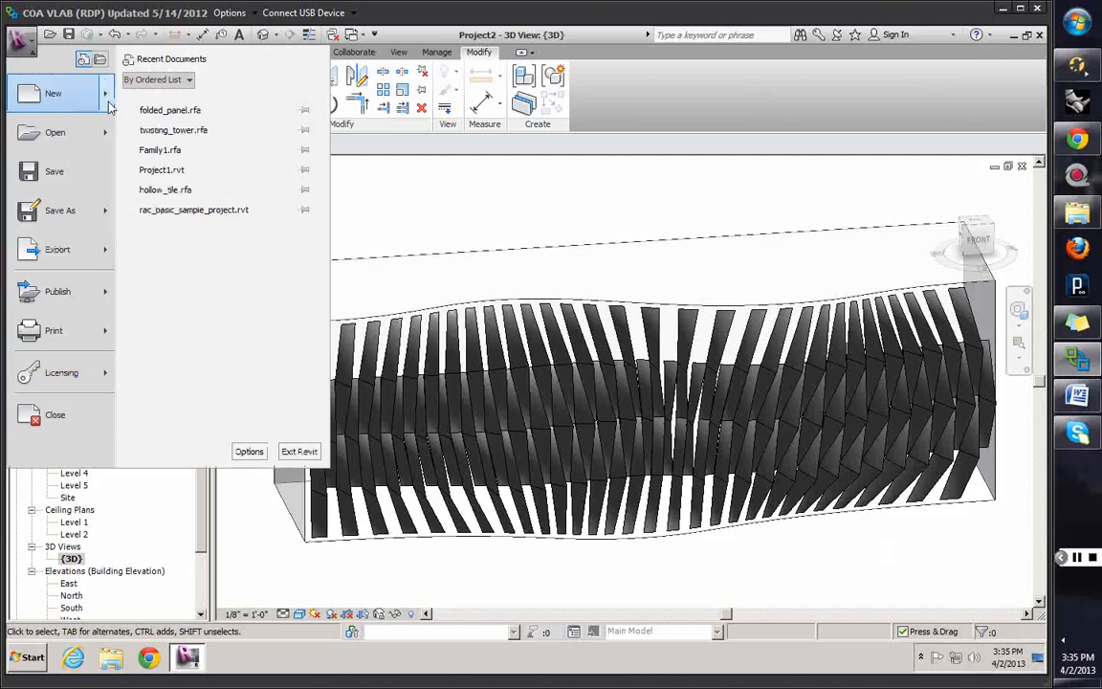
mouse_move(108, 107)
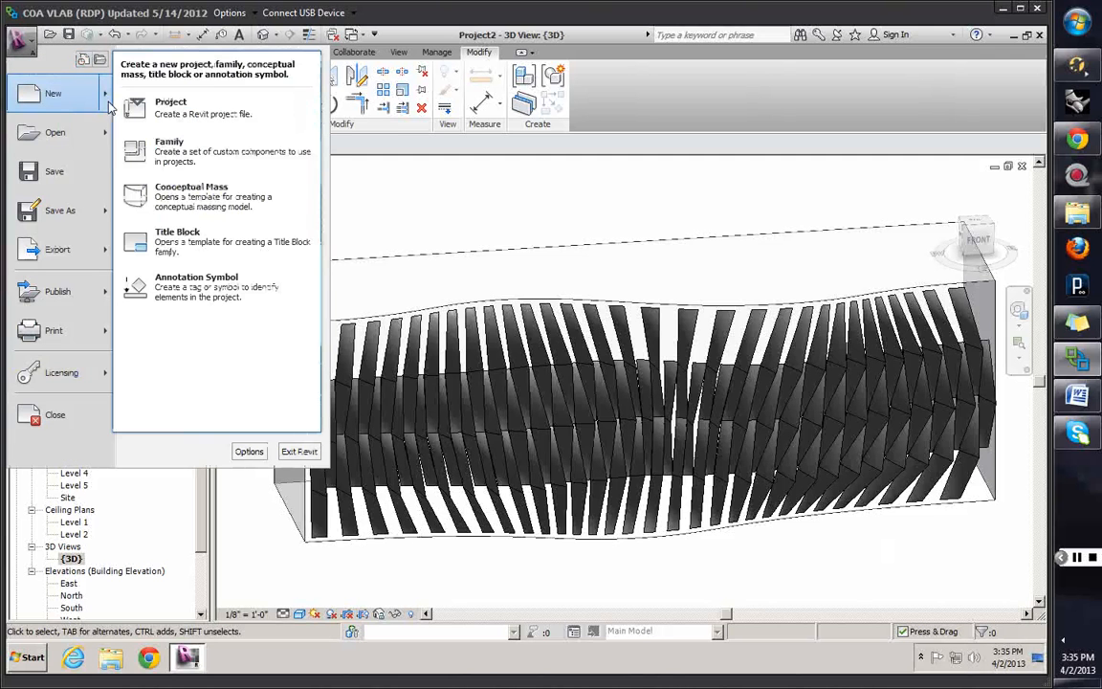
click(196, 164)
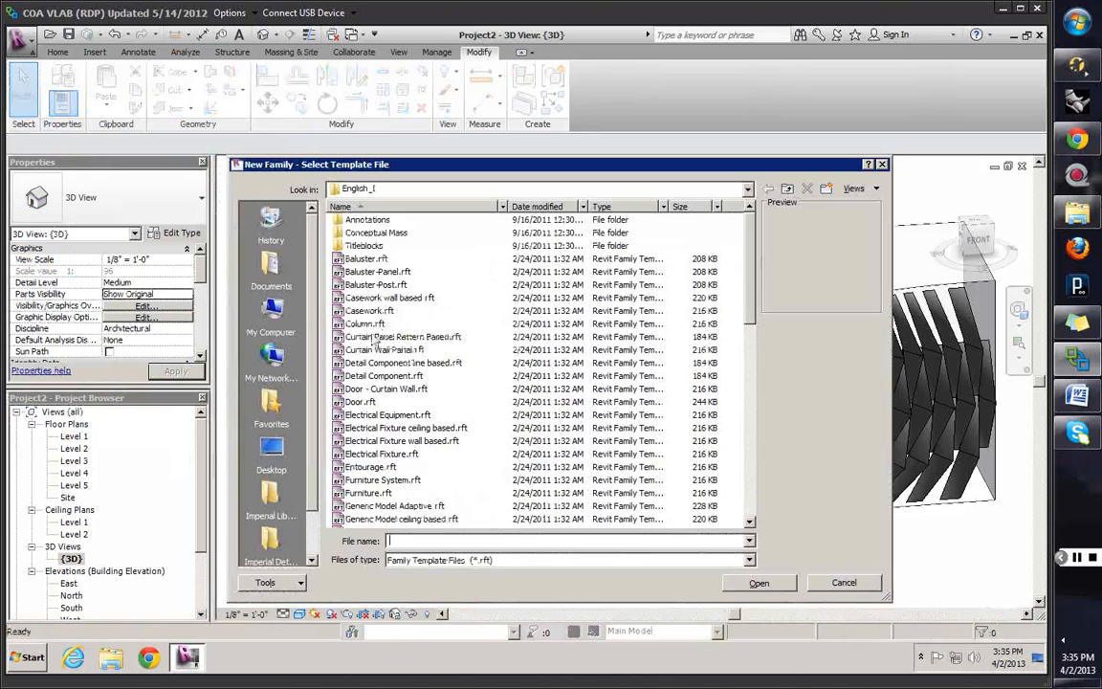
click(376, 338)
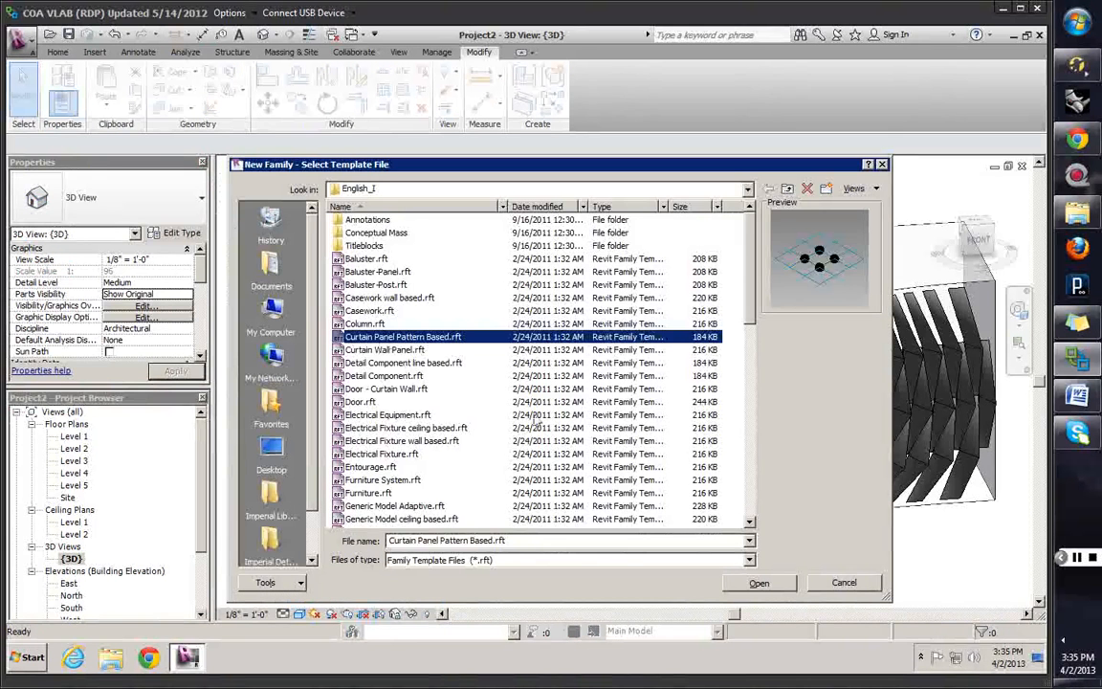
click(765, 583)
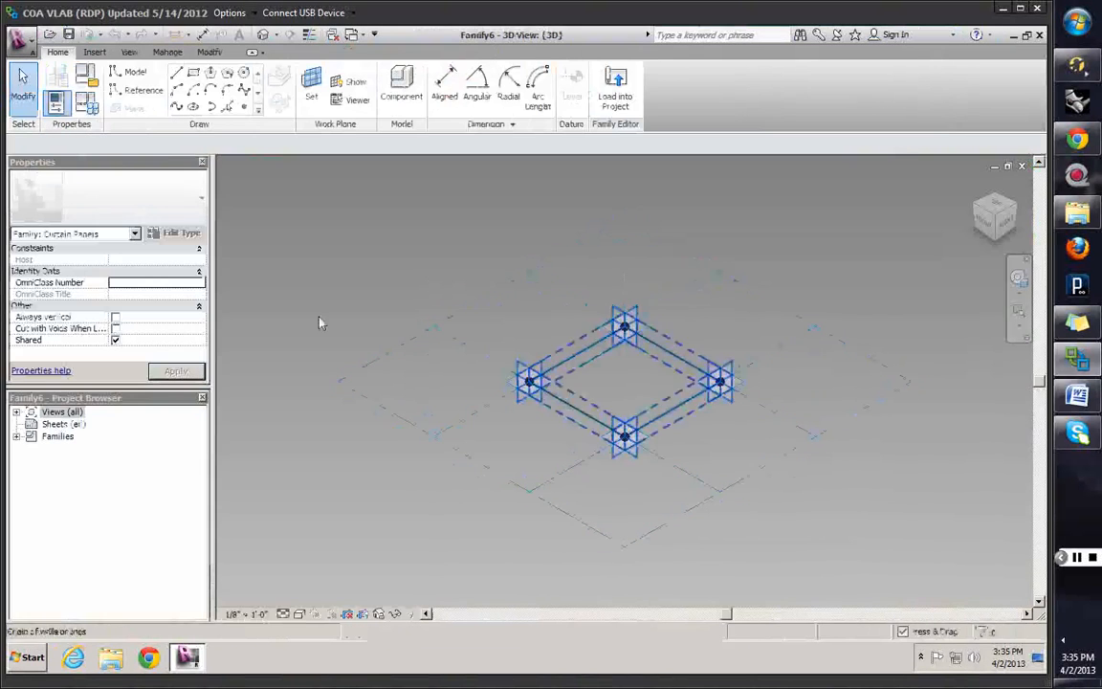
Create a flat surface form from the four reference lines joining the panel's adaptive points
click(575, 363)
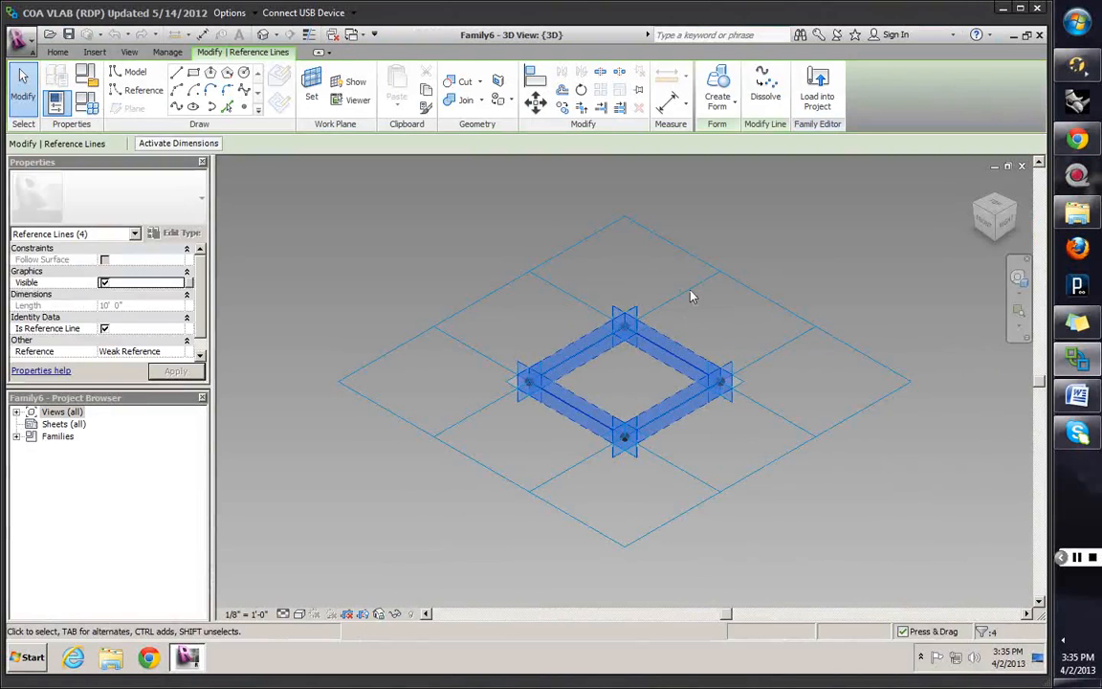
click(717, 85)
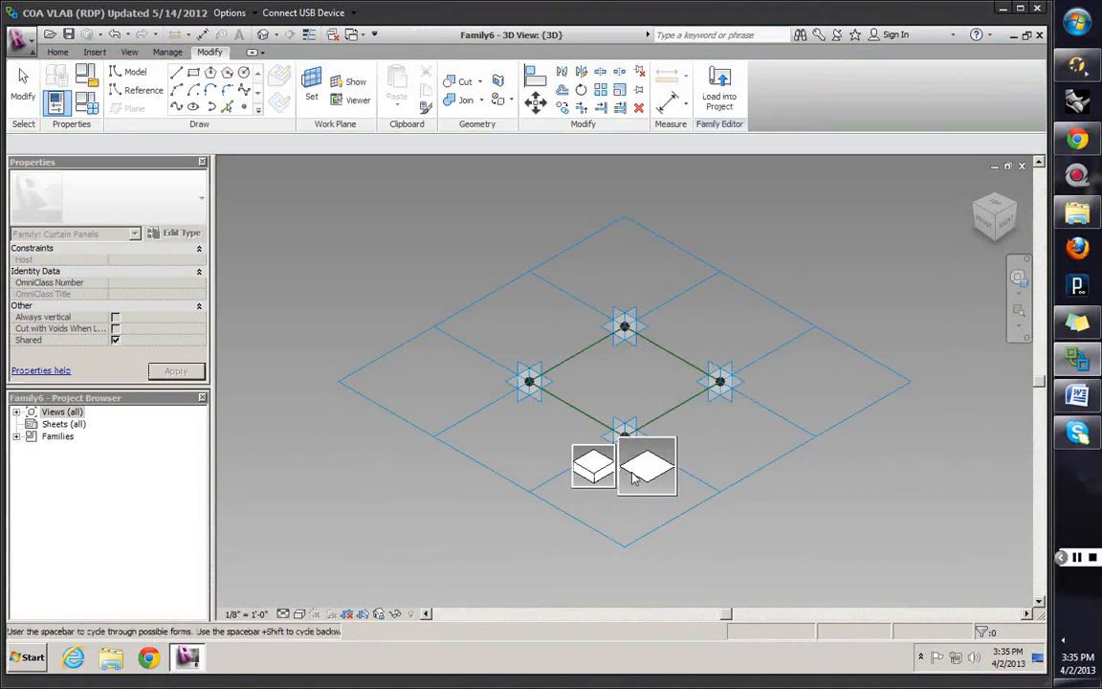
click(635, 473)
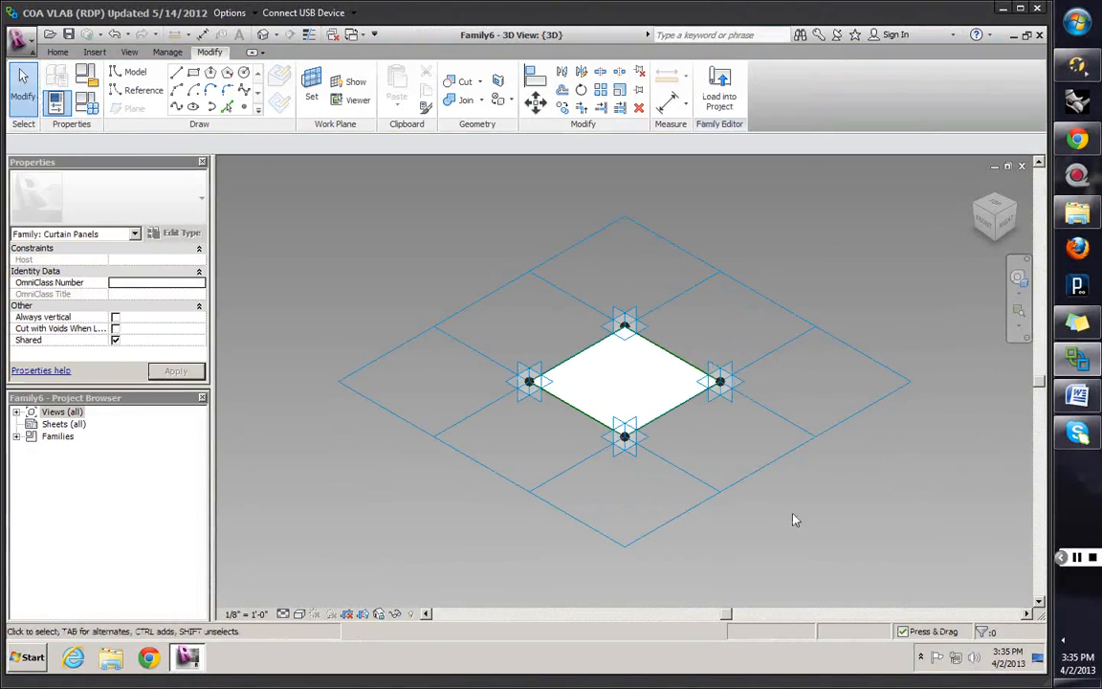
Save the curtain panel family to the Desktop as stich and load it into Project2
click(68, 35)
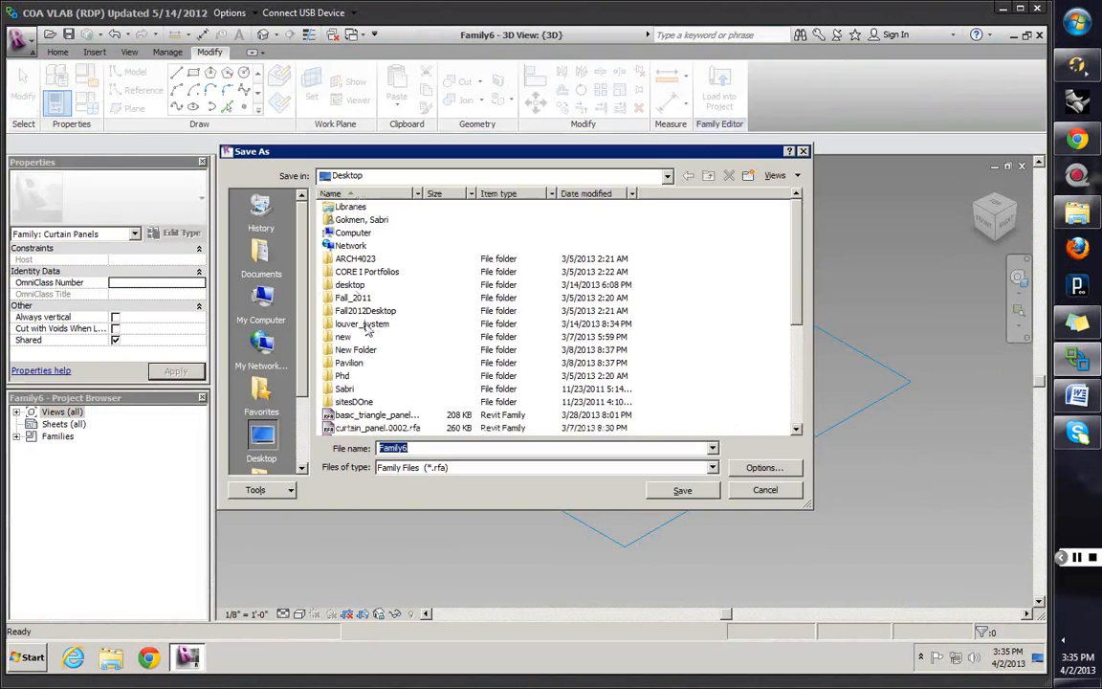
text(stich)
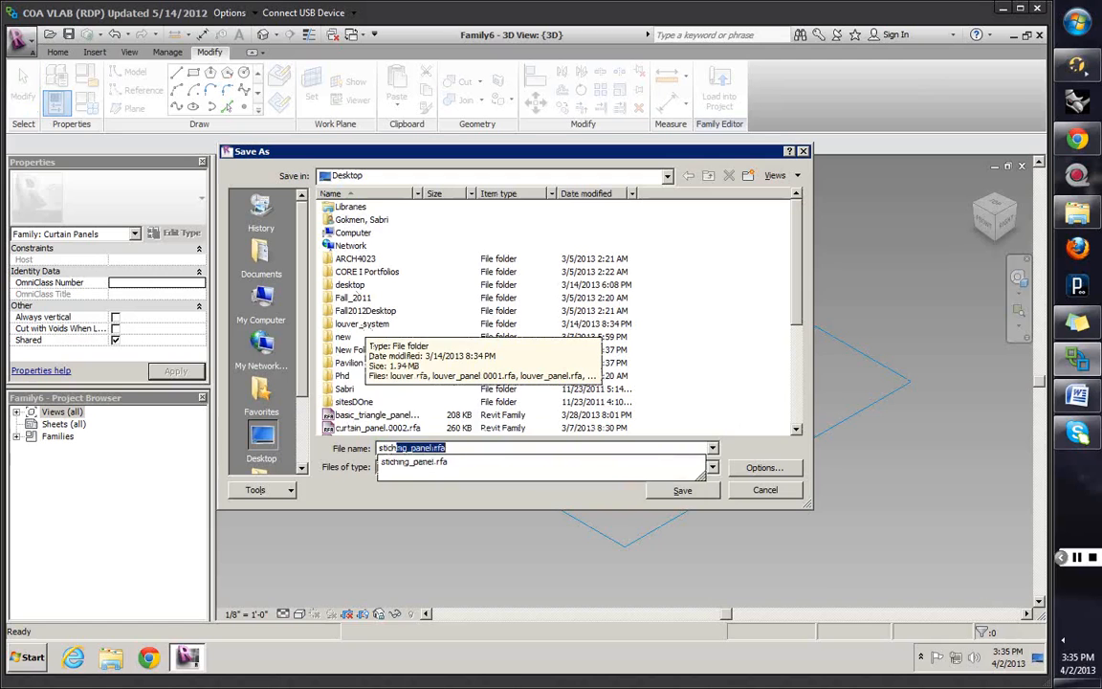
key(Return)
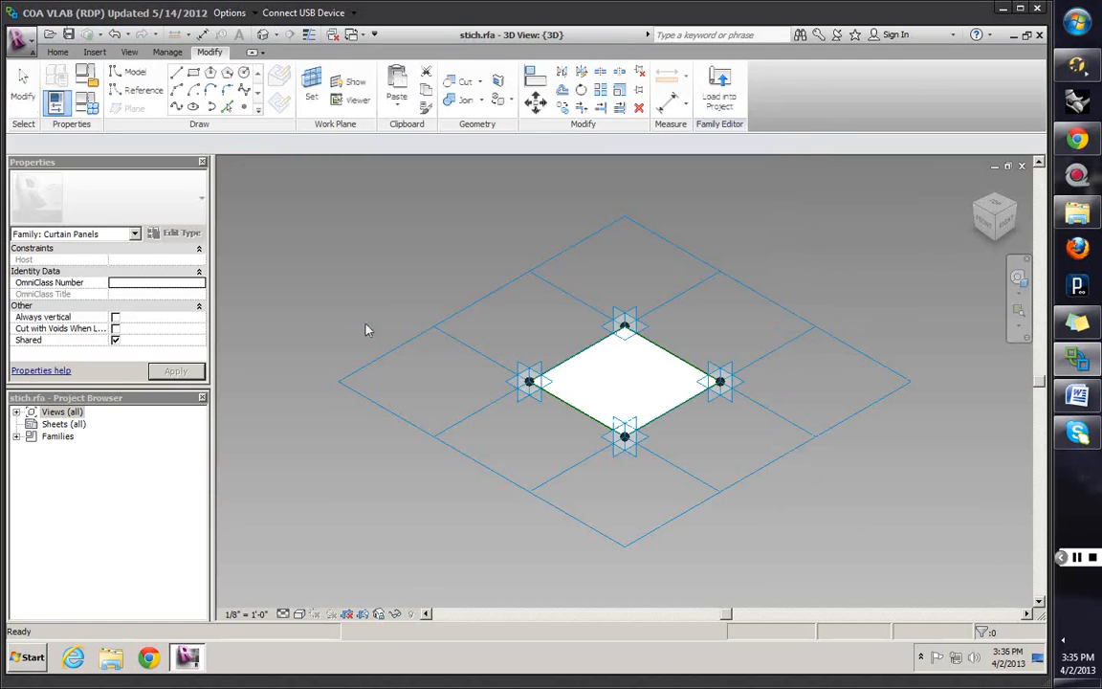
click(714, 96)
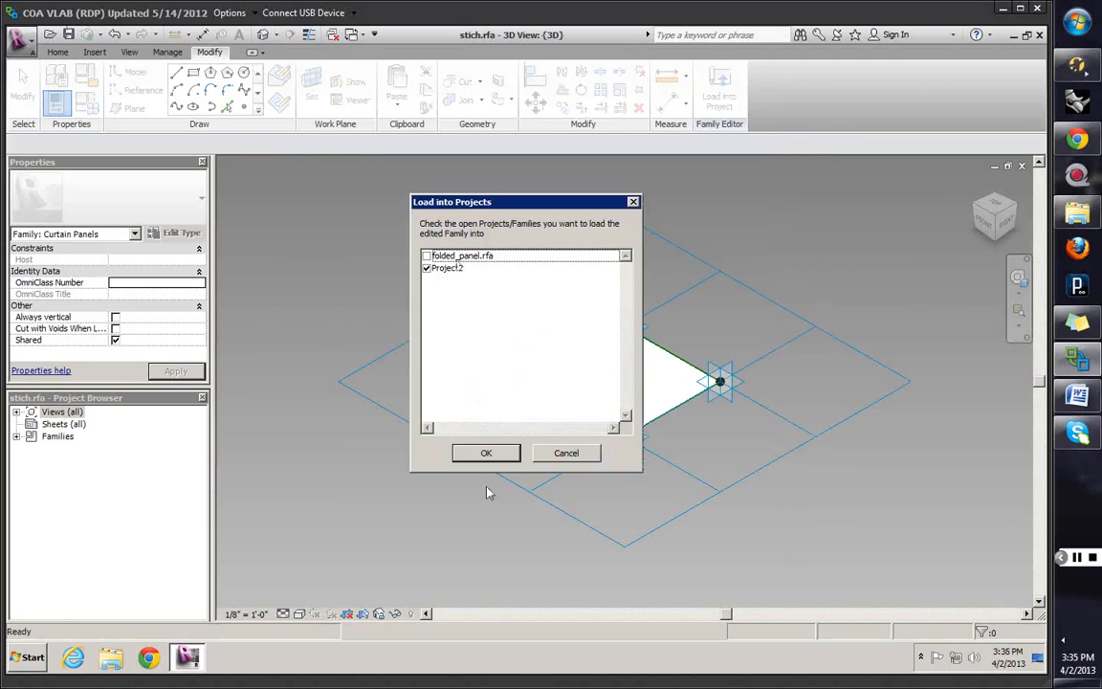
click(484, 455)
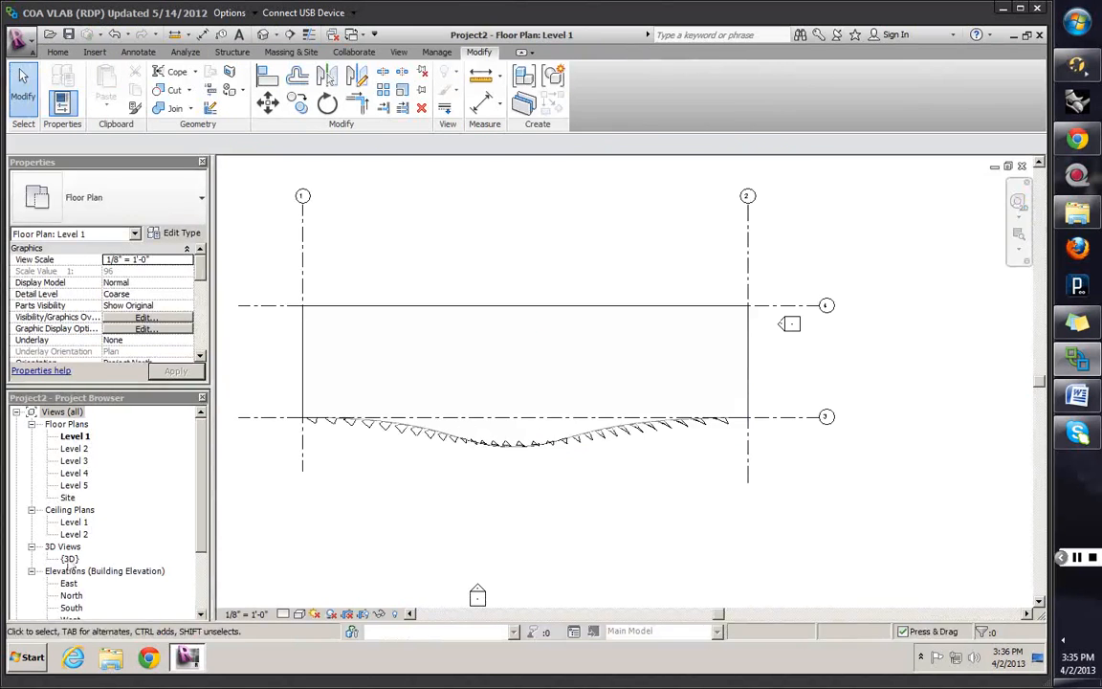
Open Project2's {3D} view and start in-place editing of the mass with the folded panels
double_click(70, 559)
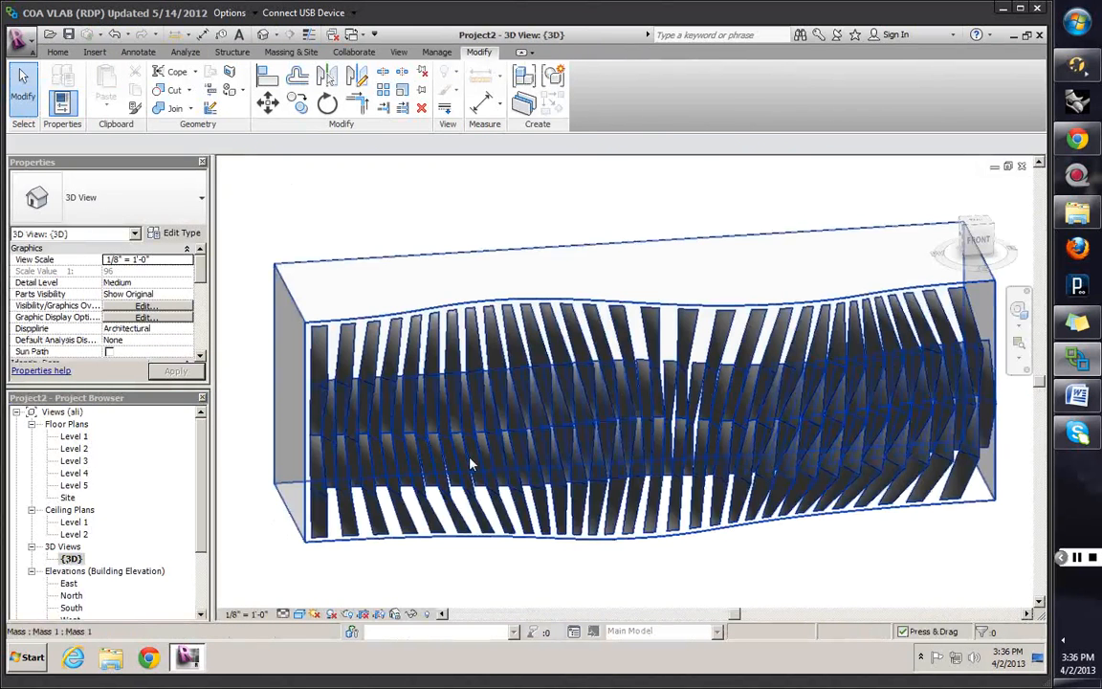
shift+middle_drag(490, 435, 580, 441)
scroll(435, 436, up, 2)
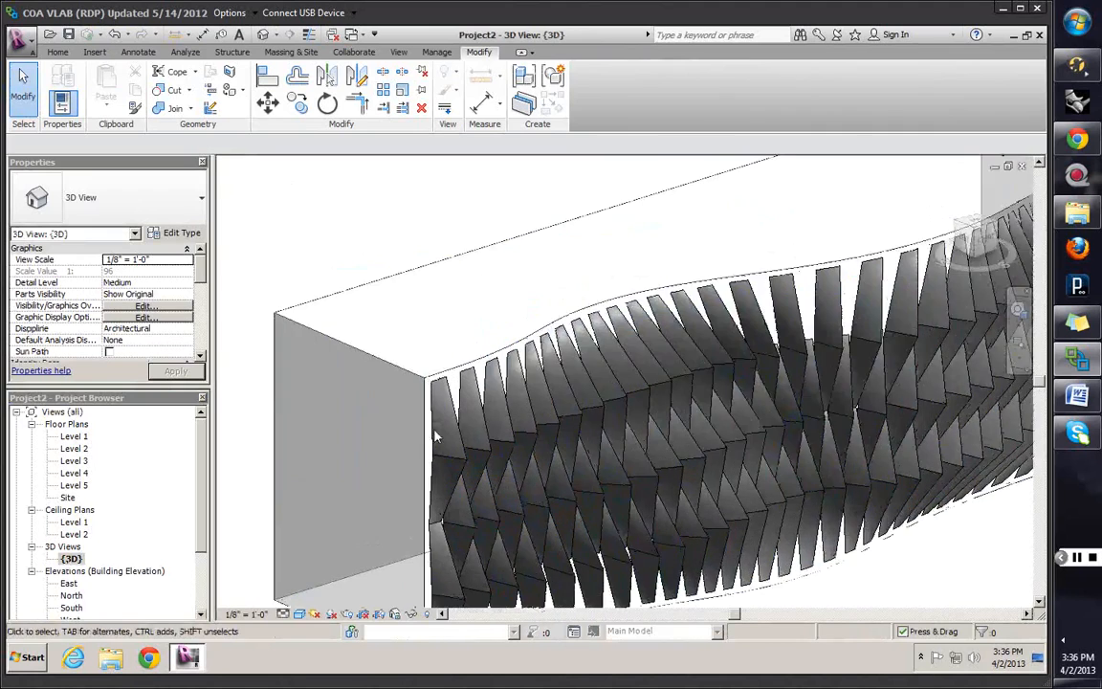
middle_drag(476, 381, 424, 316)
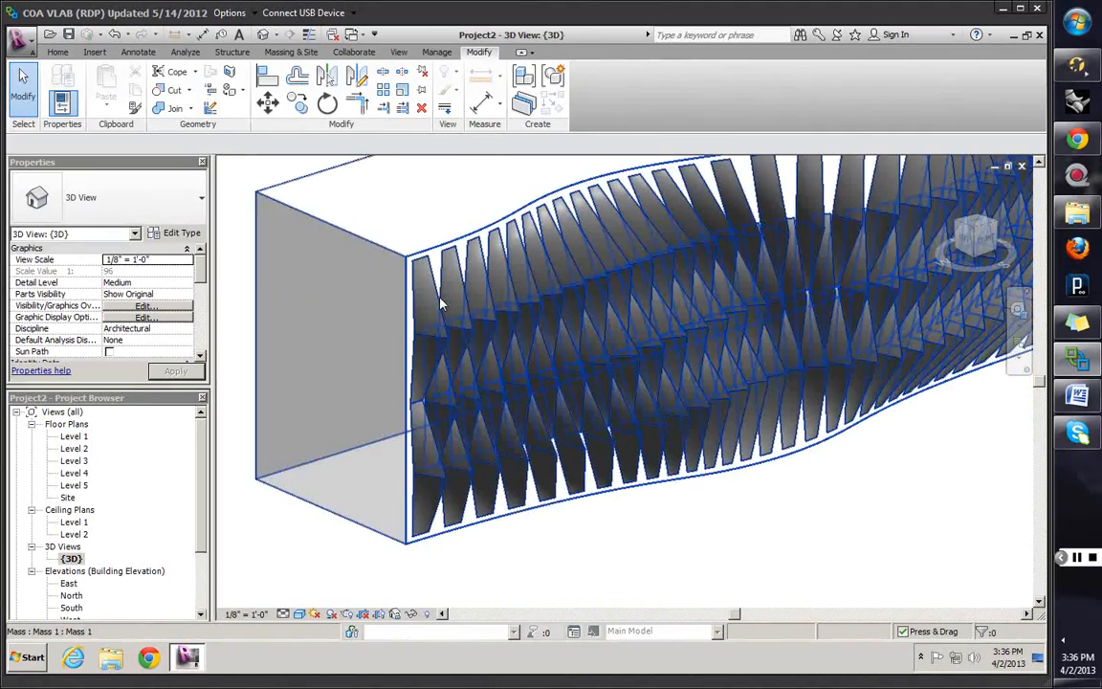
click(441, 304)
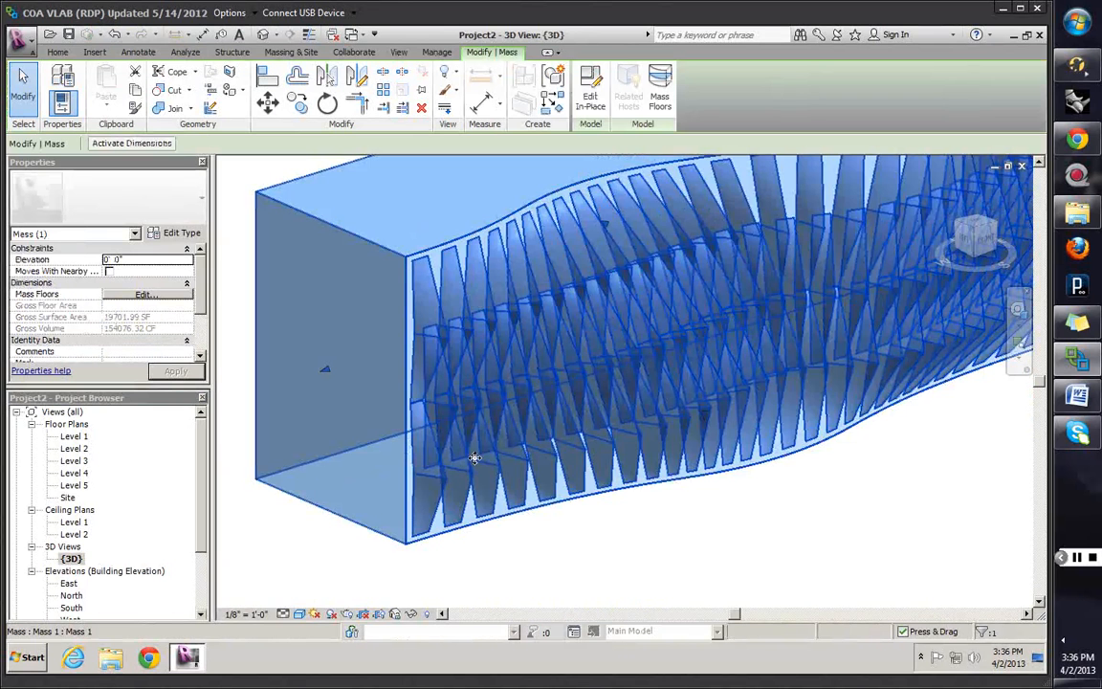
click(590, 91)
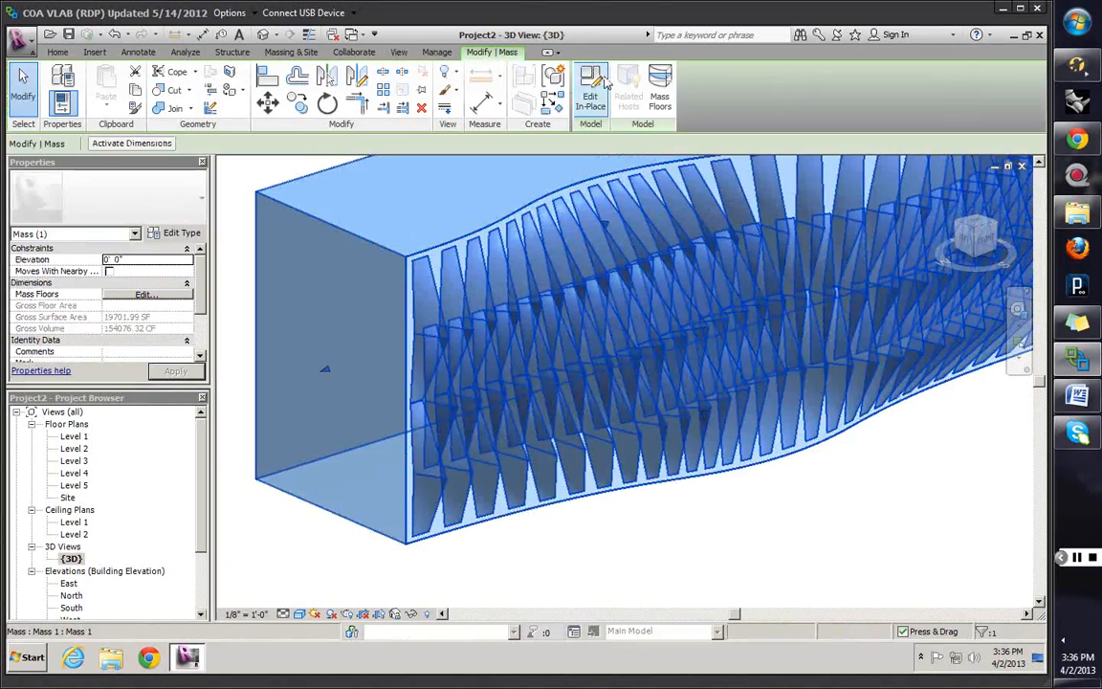
Show the surface grid of the curved face's divided surface and turn on its Nodes in the surface representation
click(446, 290)
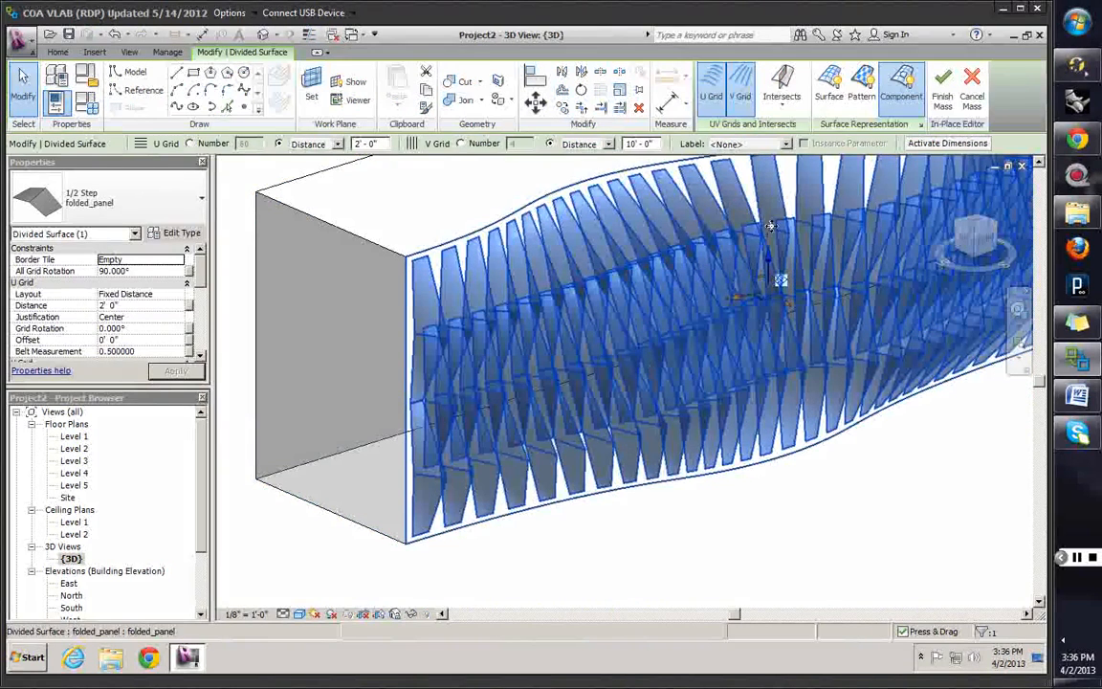
click(843, 84)
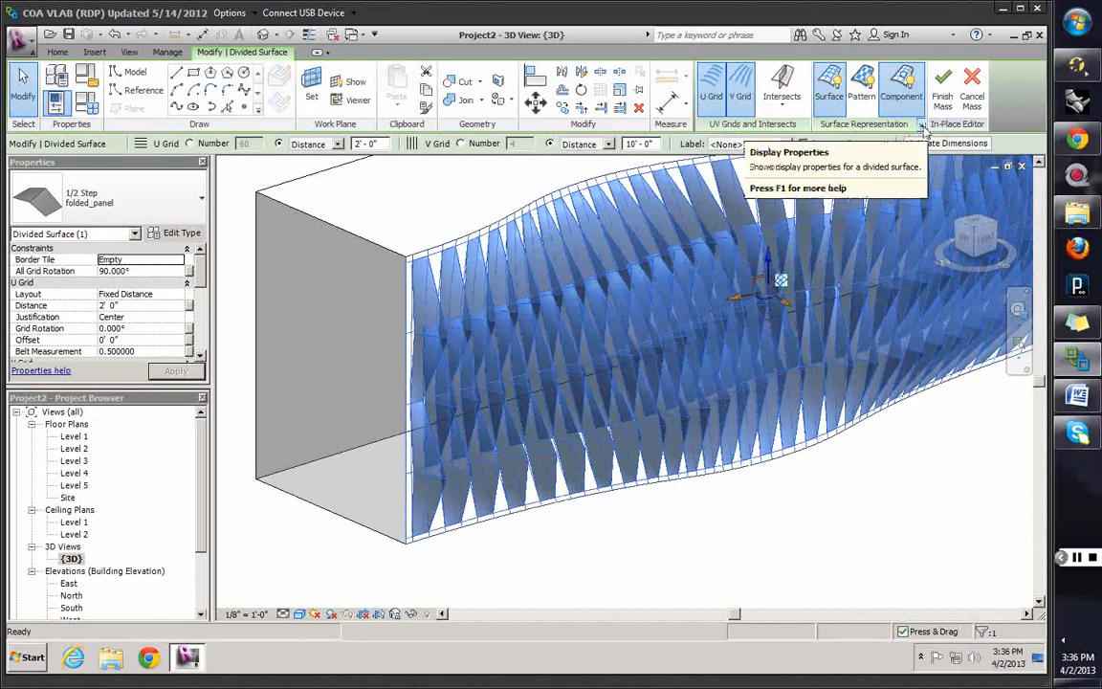
click(923, 131)
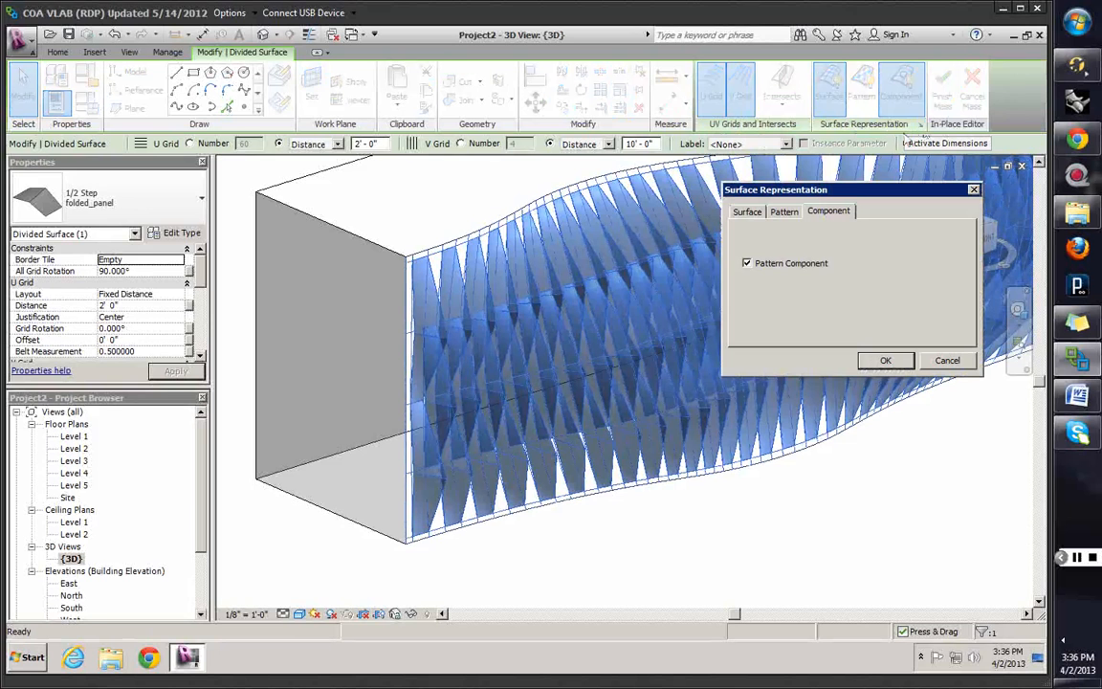
click(747, 211)
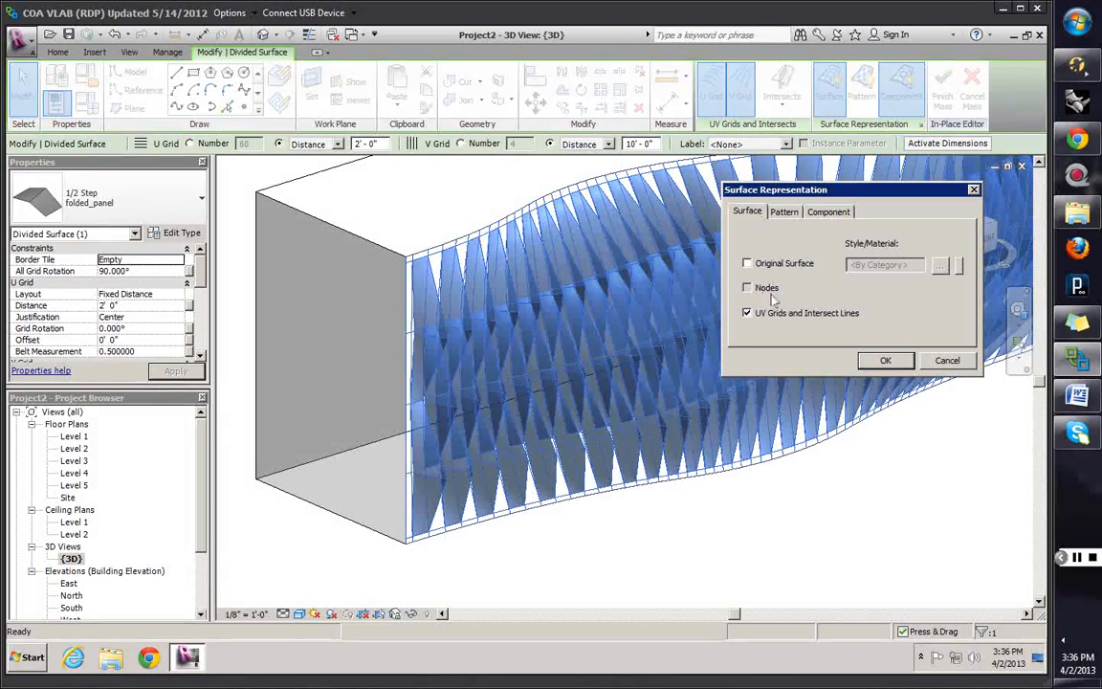
click(747, 288)
key(Return)
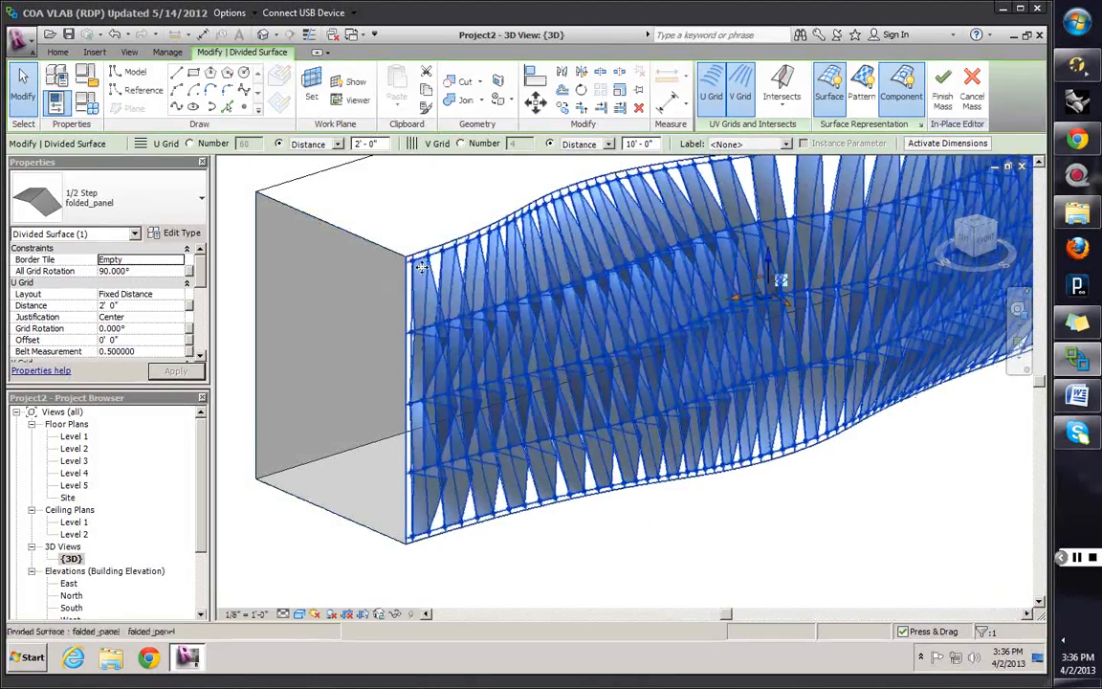
Expand the project's Curtain Panels families down to the stich type
scroll(392, 335, up, 1)
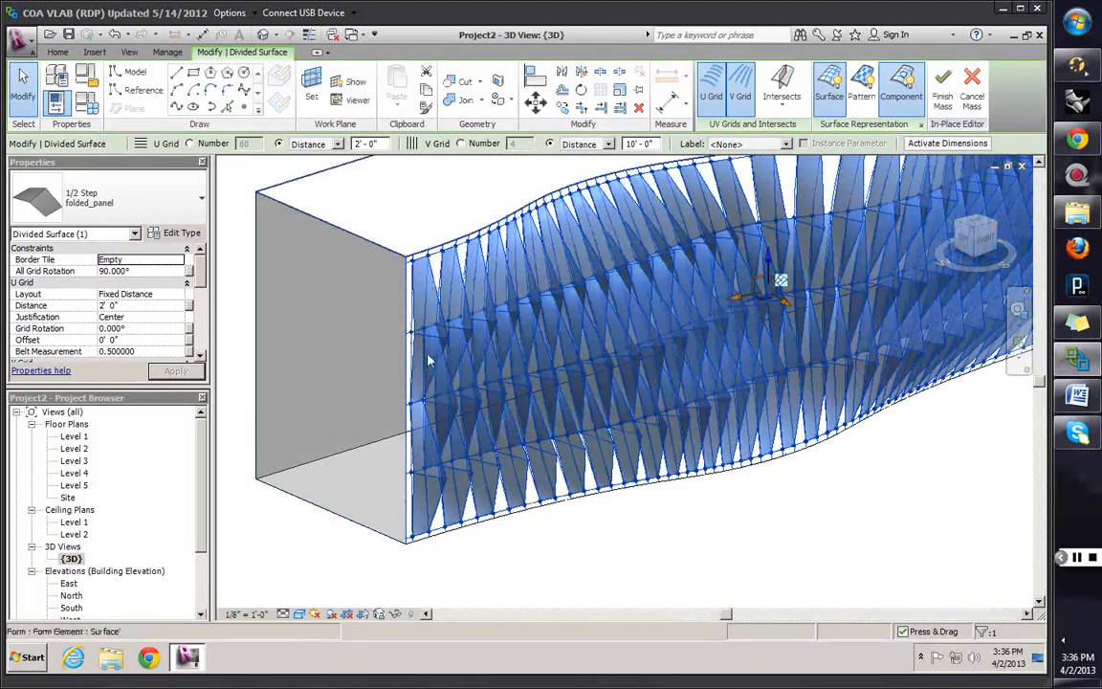
scroll(384, 316, up, 3)
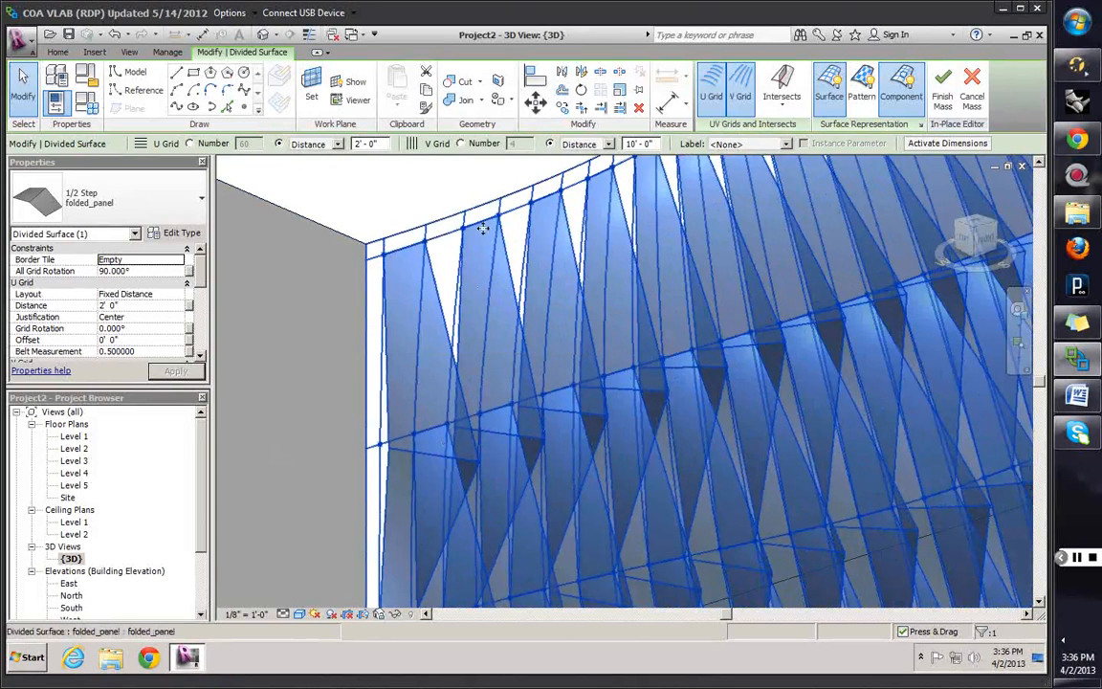
drag(199, 524, 203, 584)
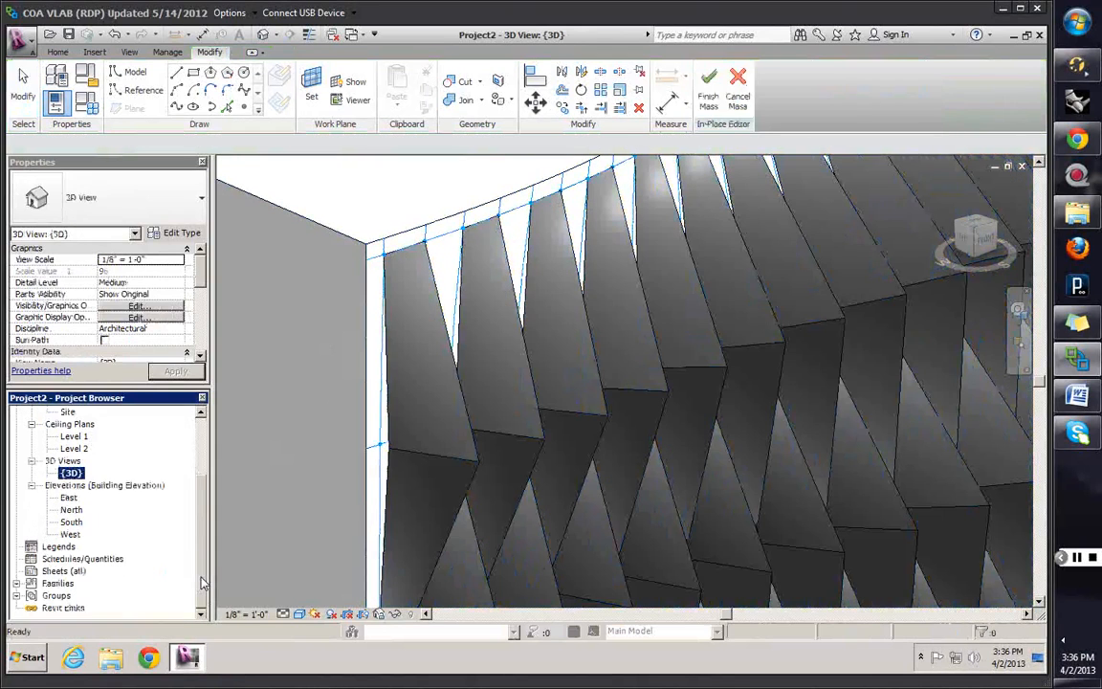
click(17, 583)
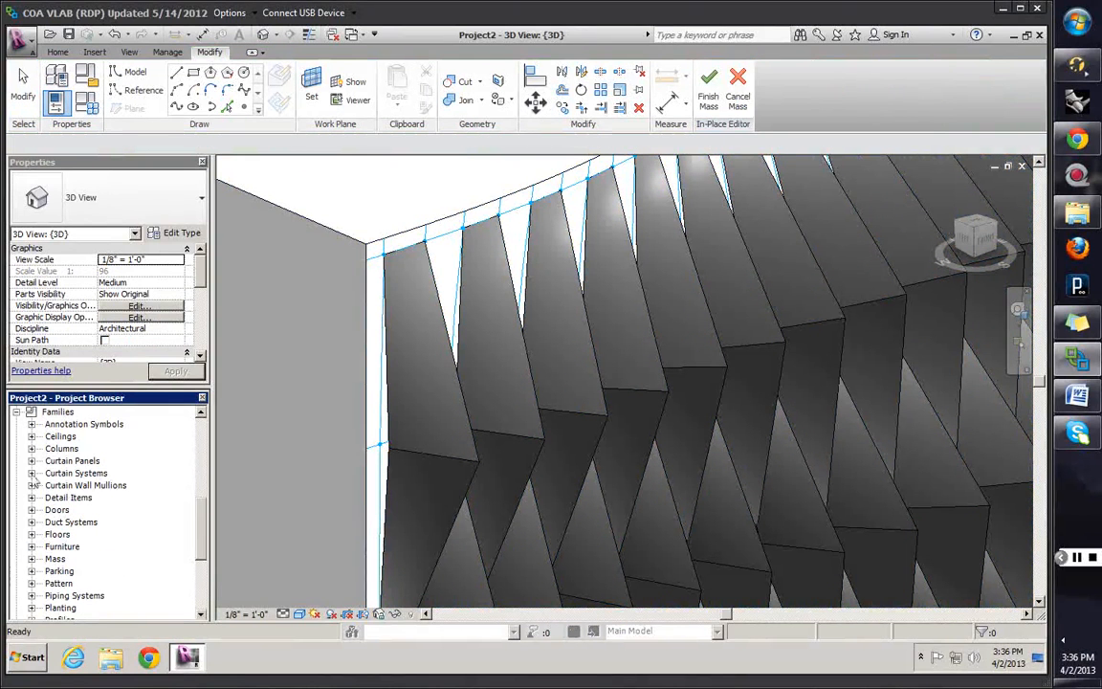
click(32, 461)
click(46, 498)
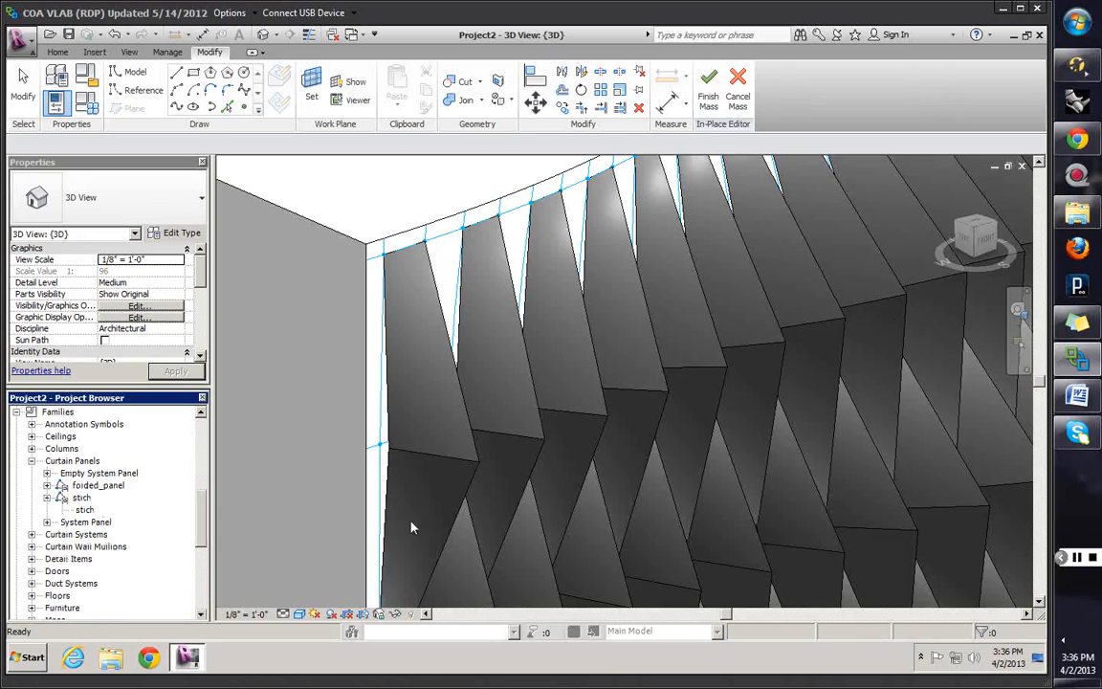
Try to place a stich panel starting from the second node along the divided surface's upper edge, and delete it
click(85, 509)
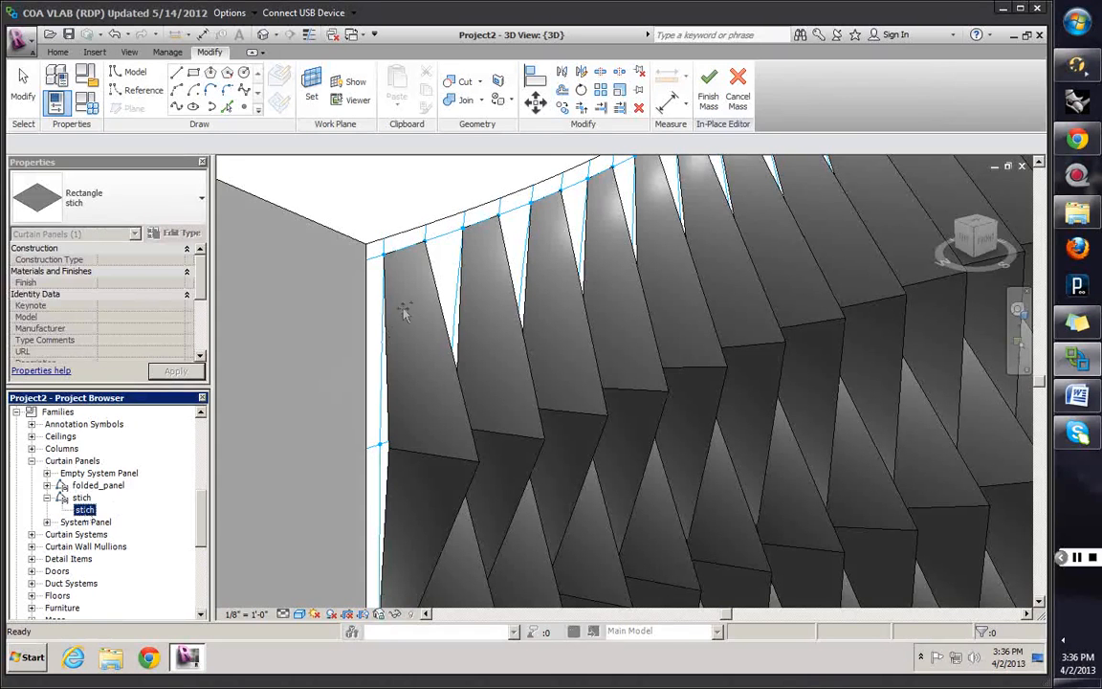
drag(446, 272, 445, 268)
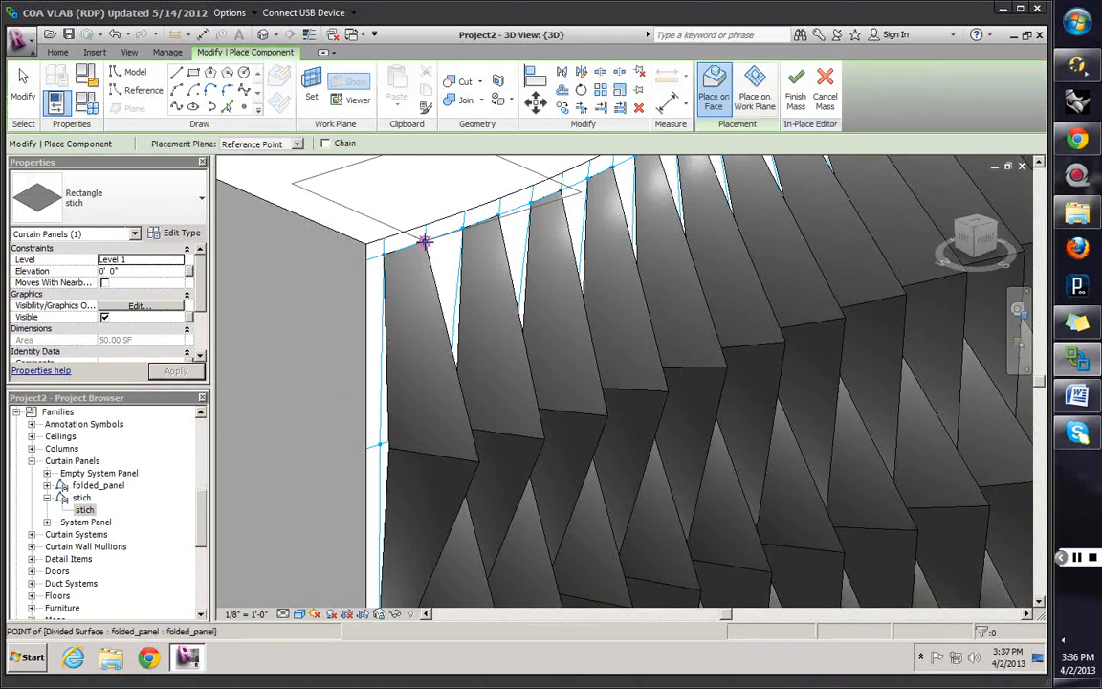
click(424, 242)
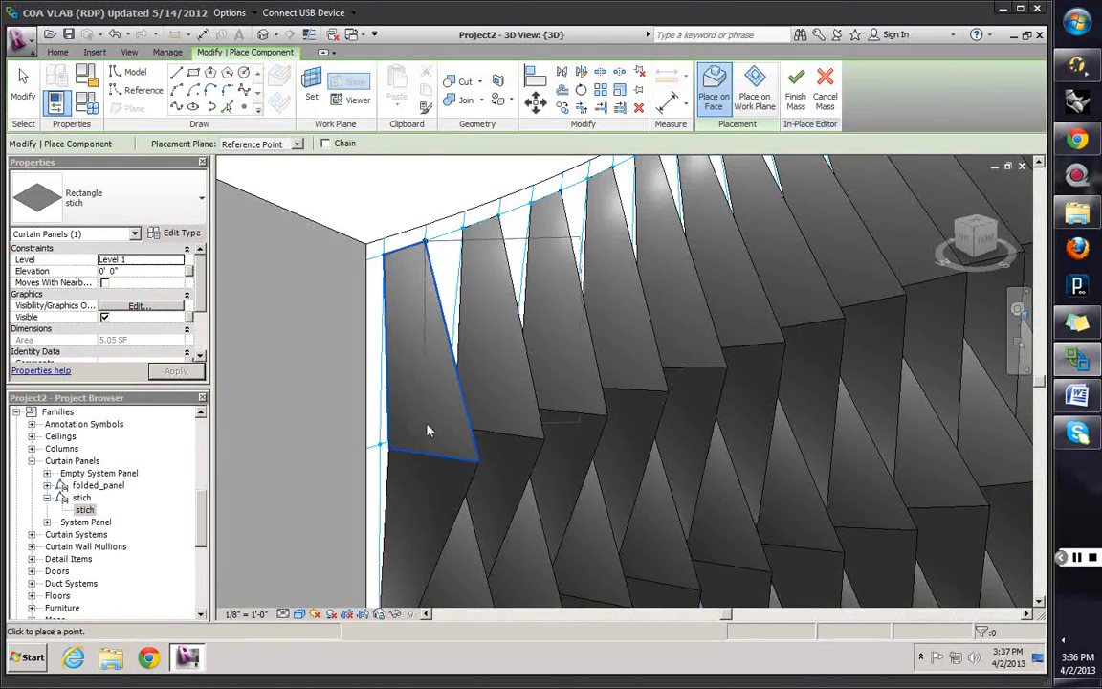
key(Escape)
click(406, 208)
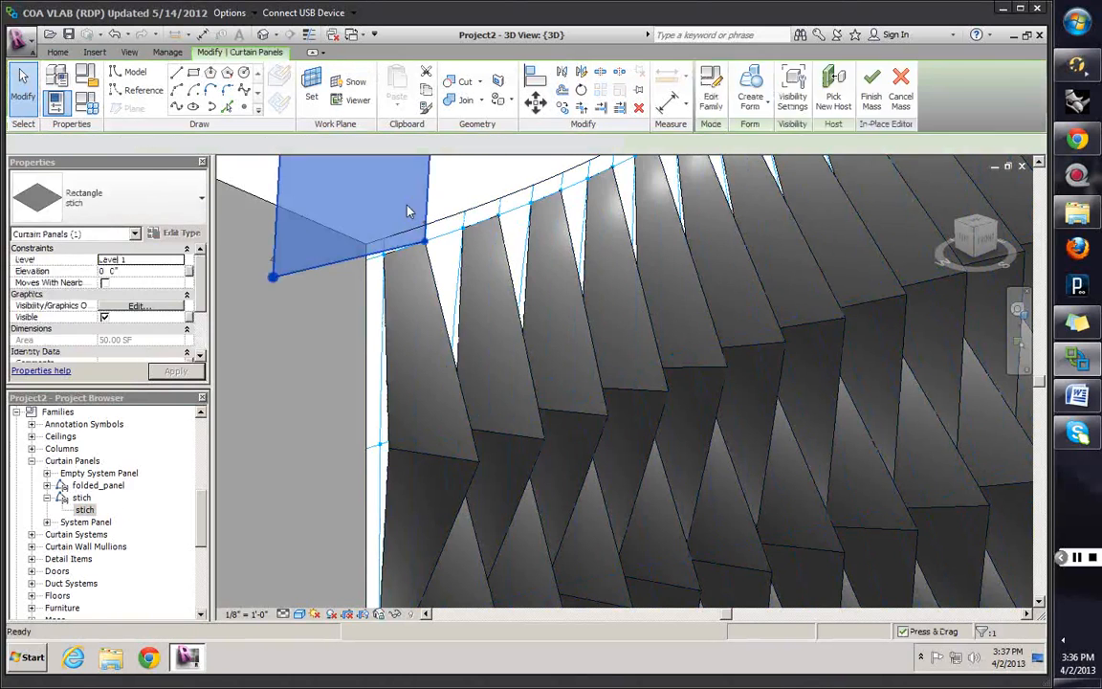
key(Delete)
Hide the divided surface's panel components and show them again
click(426, 323)
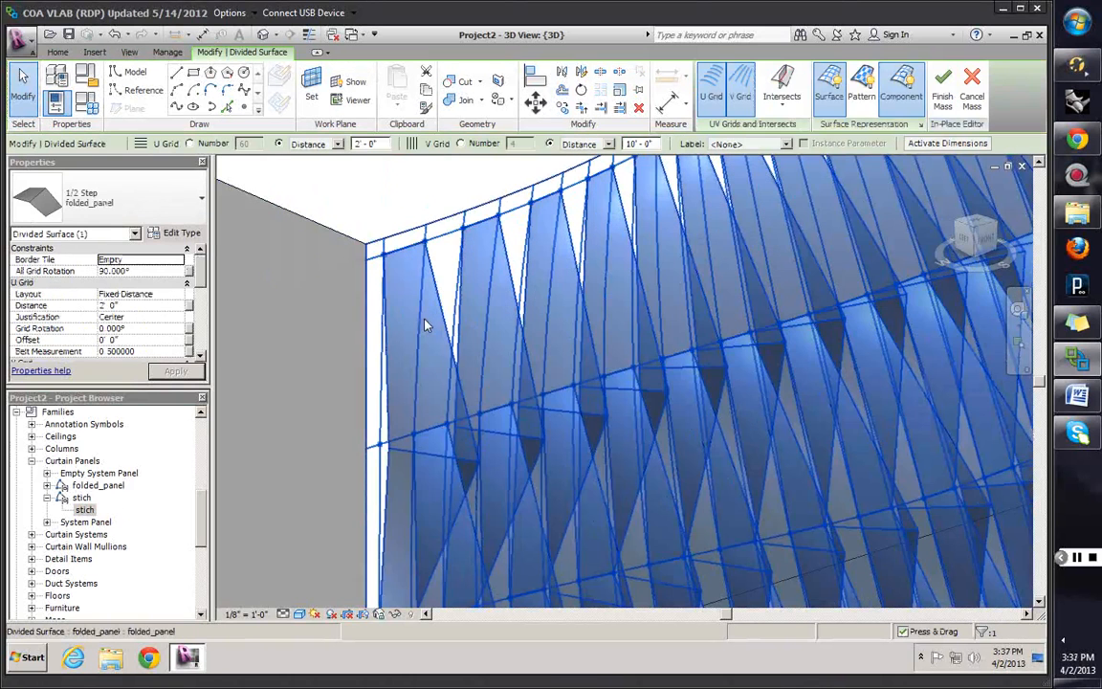
click(899, 84)
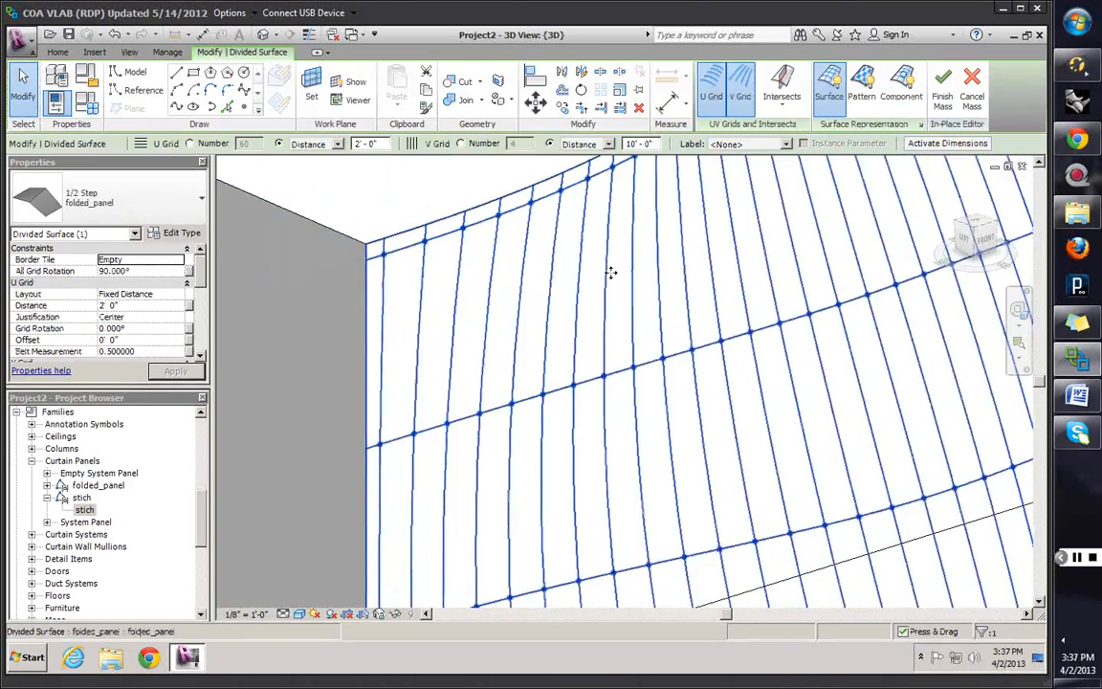
click(901, 86)
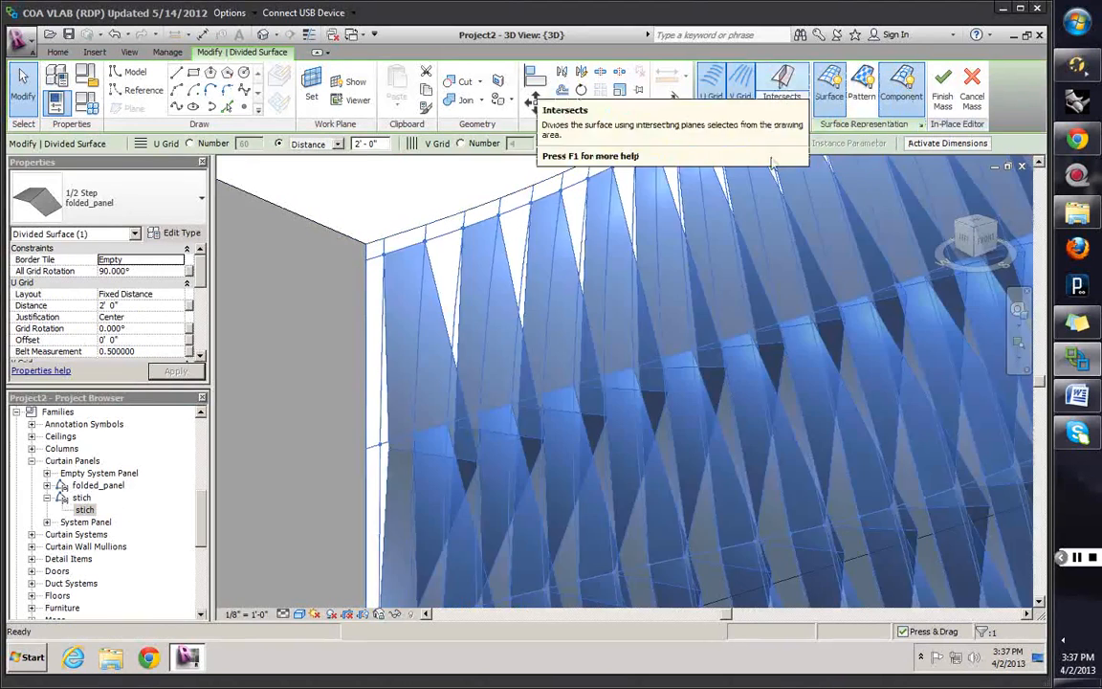
Display the 3D view in the Wireframe visual style
click(300, 614)
click(329, 543)
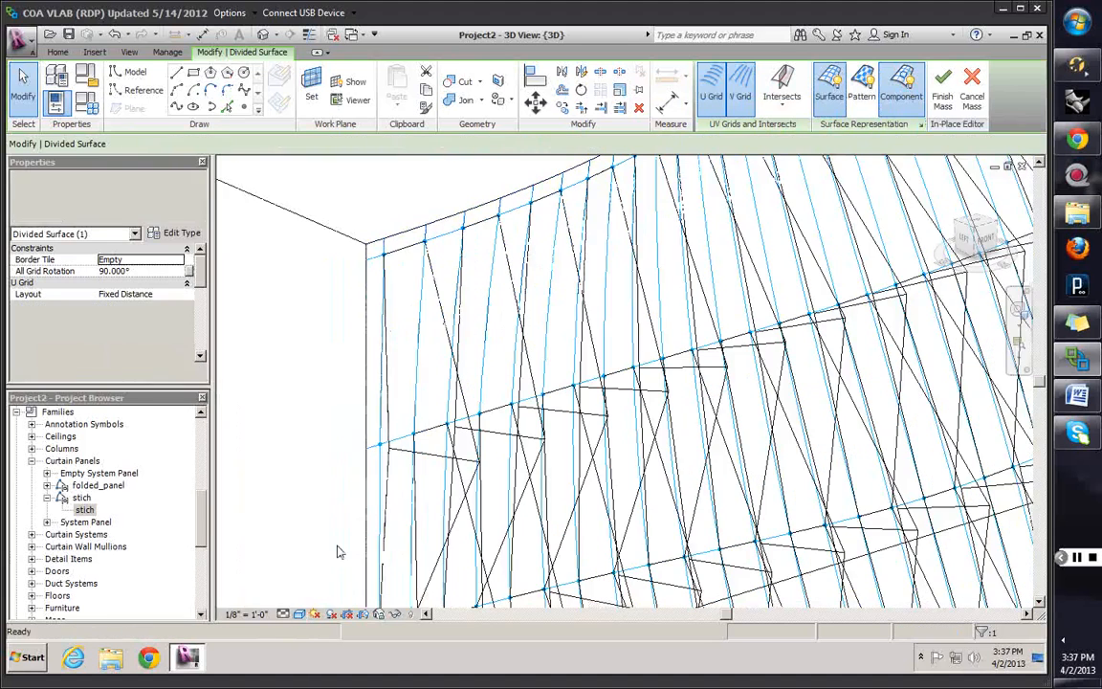
click(425, 381)
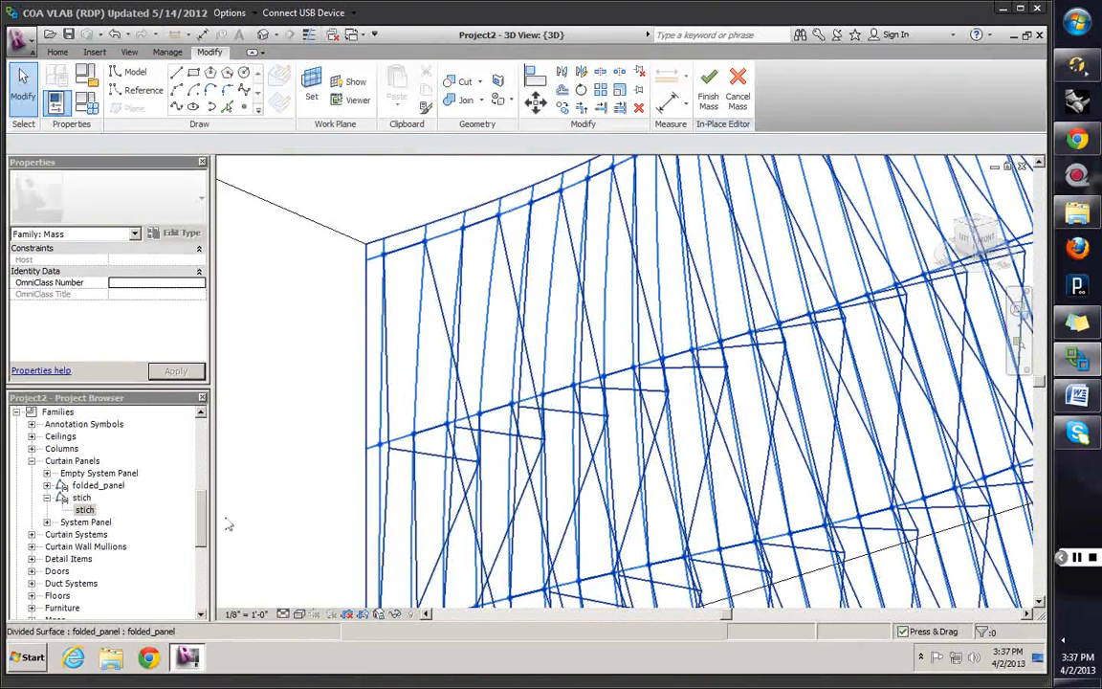
Place a stich panel on the four surface nodes around the first empty gap in the top row of folded panels
click(84, 509)
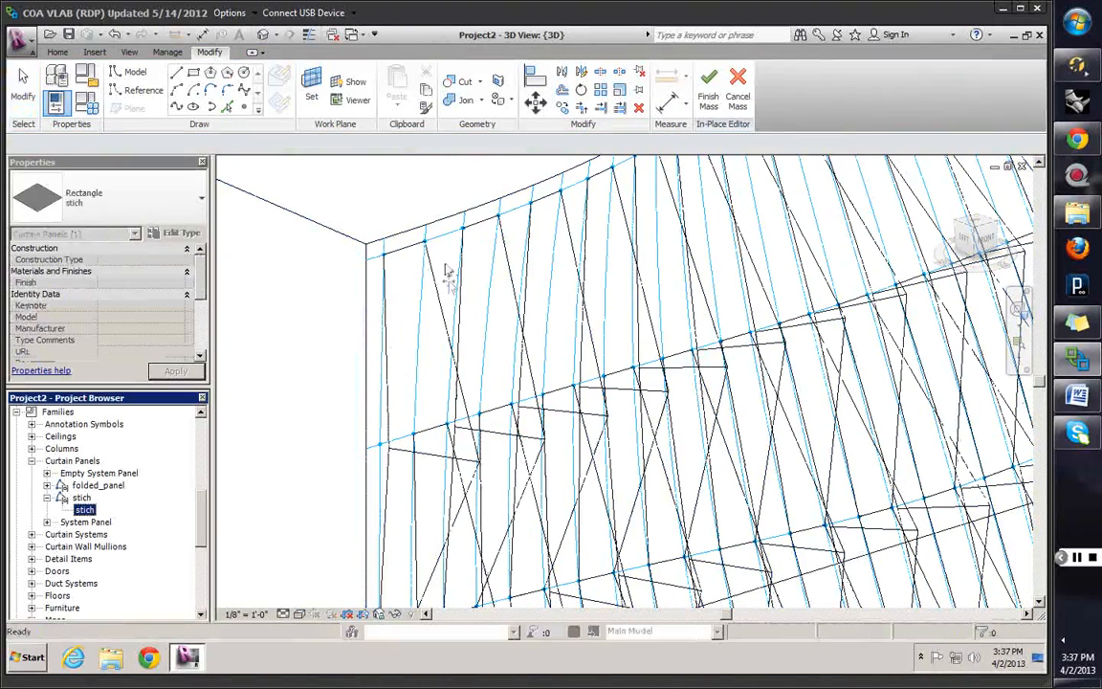
drag(447, 273, 444, 266)
click(424, 241)
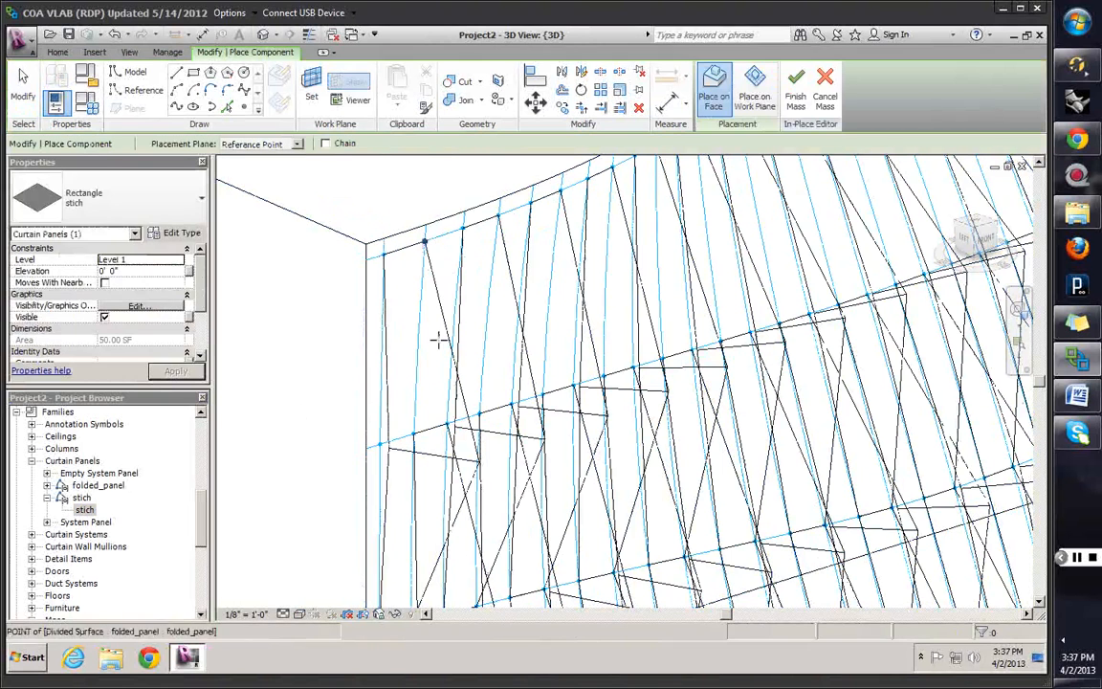
click(413, 435)
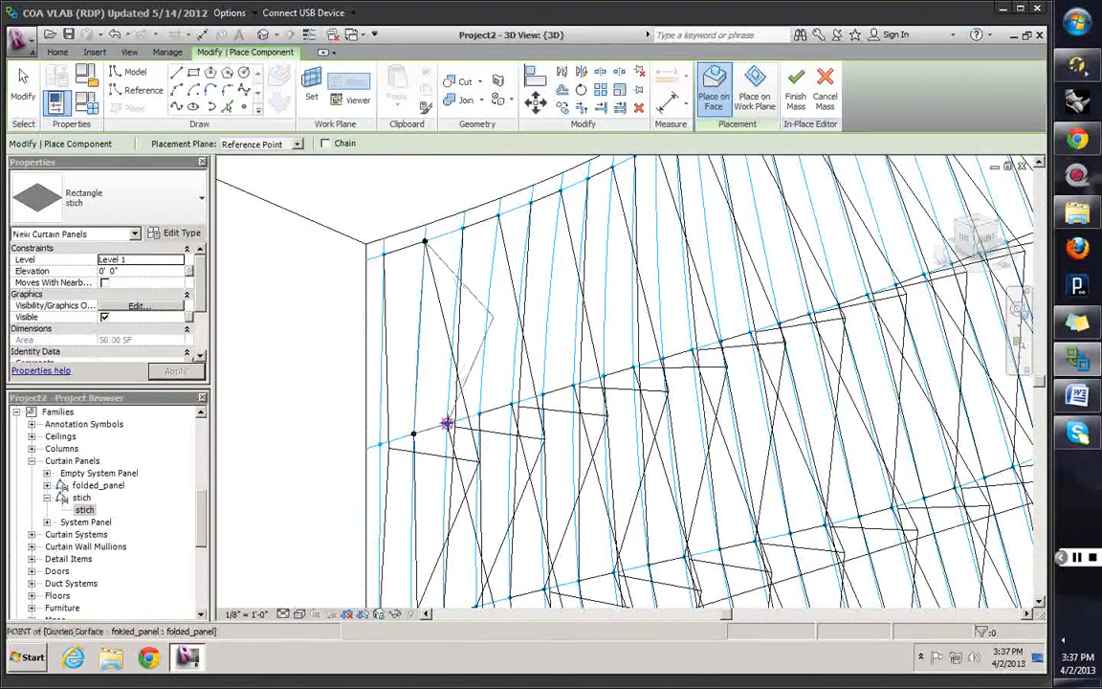
click(447, 423)
click(462, 229)
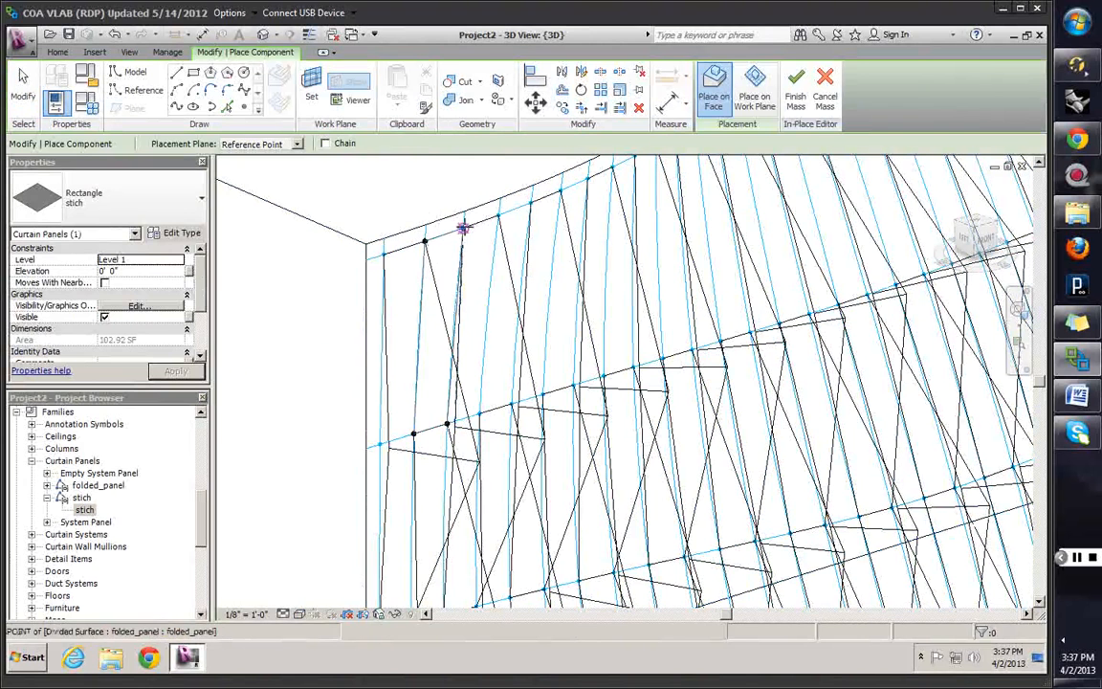
Place another stich panel on the four nodes around the second gap in the top row
click(479, 413)
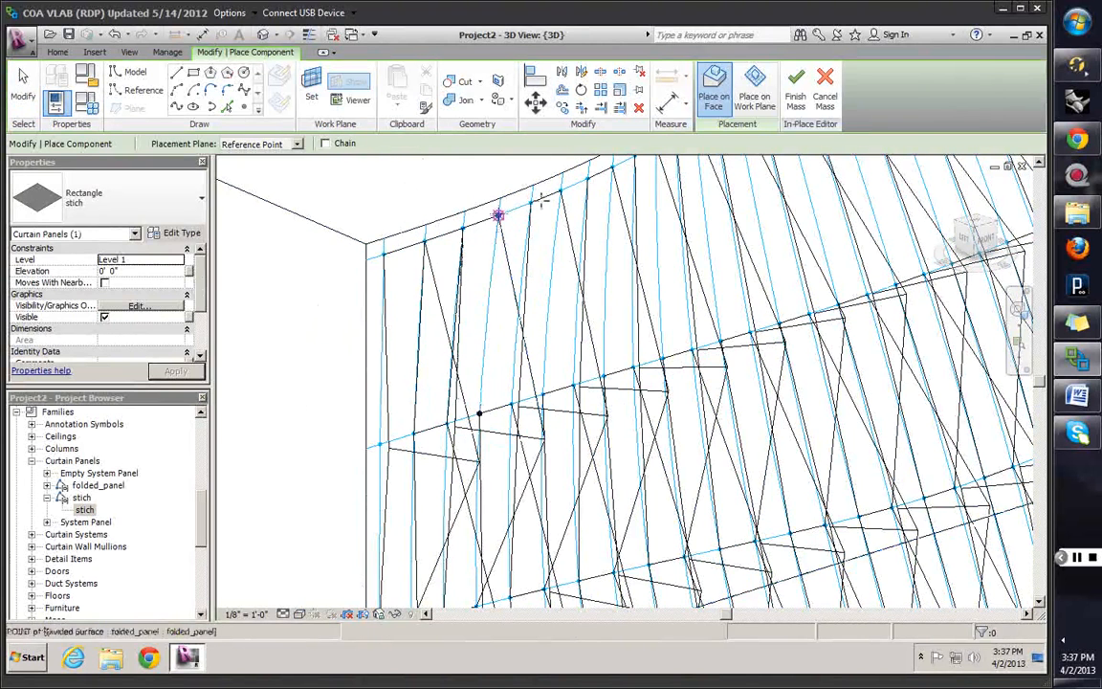
click(497, 216)
click(530, 202)
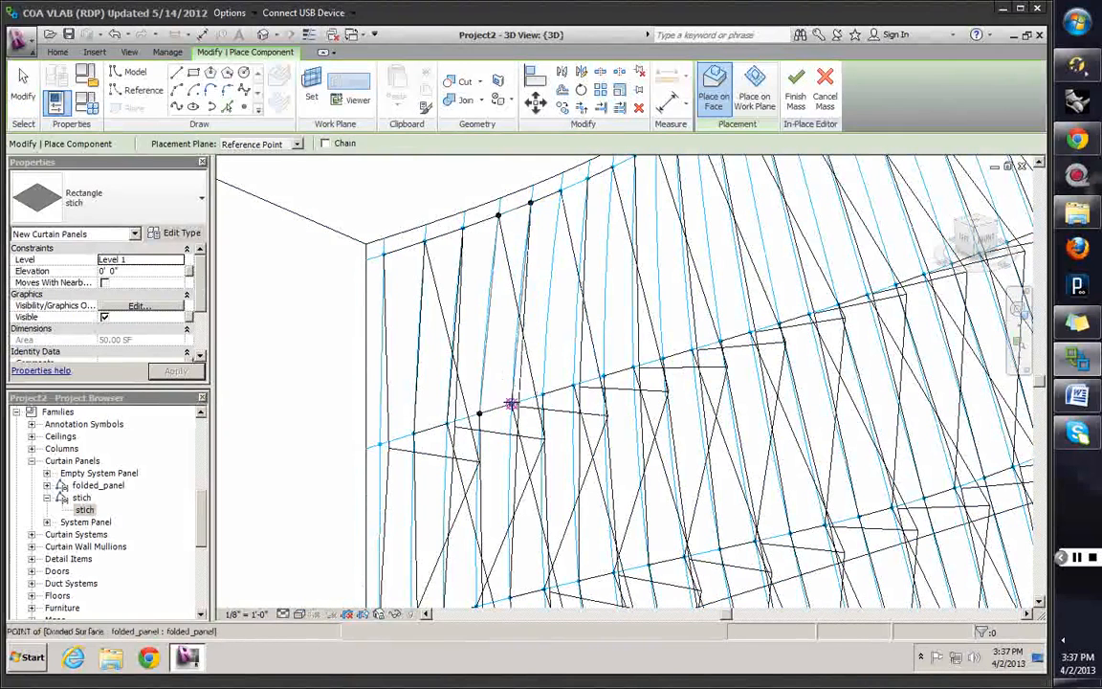
click(512, 404)
Place a stich panel on the four nodes bounding the third gap in the top row
click(542, 394)
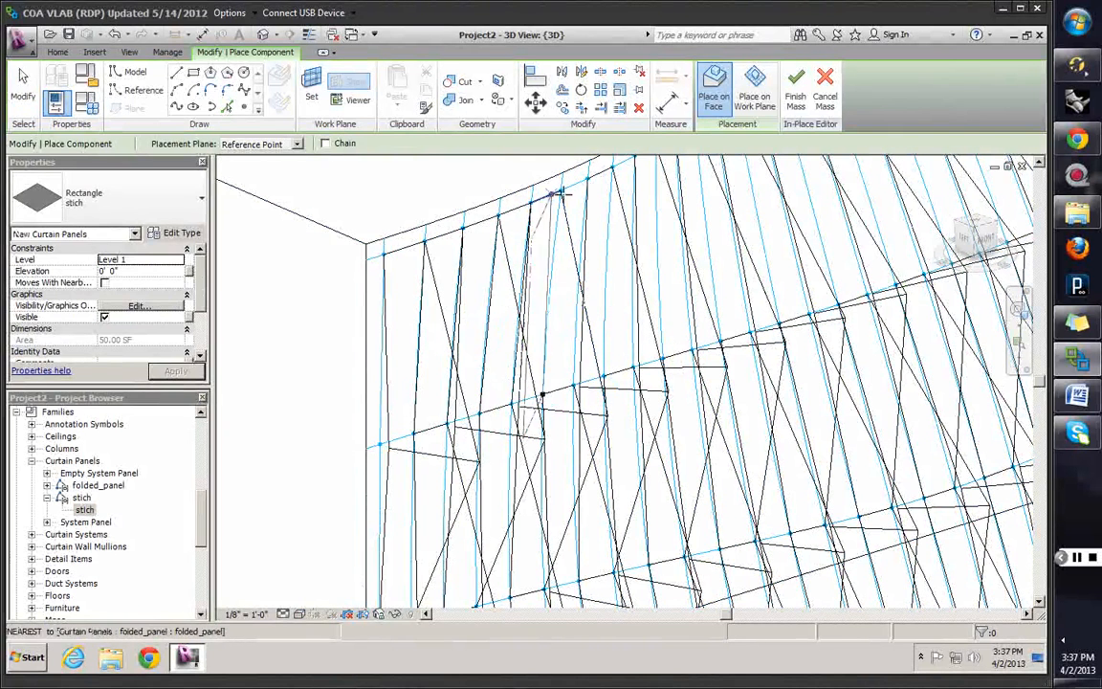
click(561, 191)
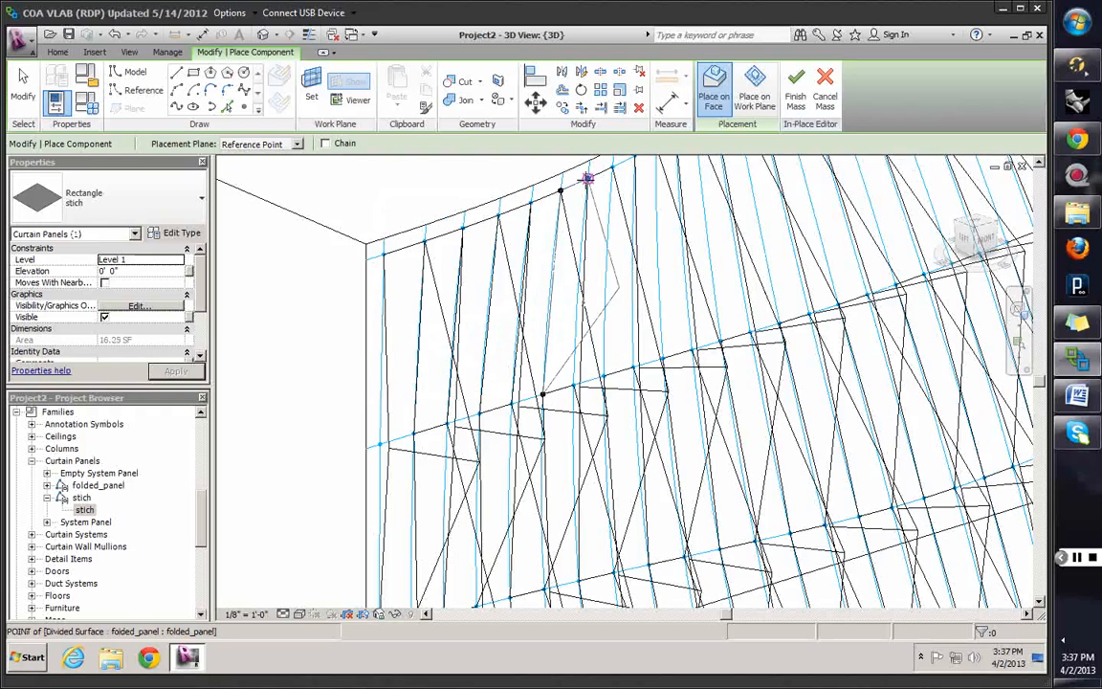
click(587, 178)
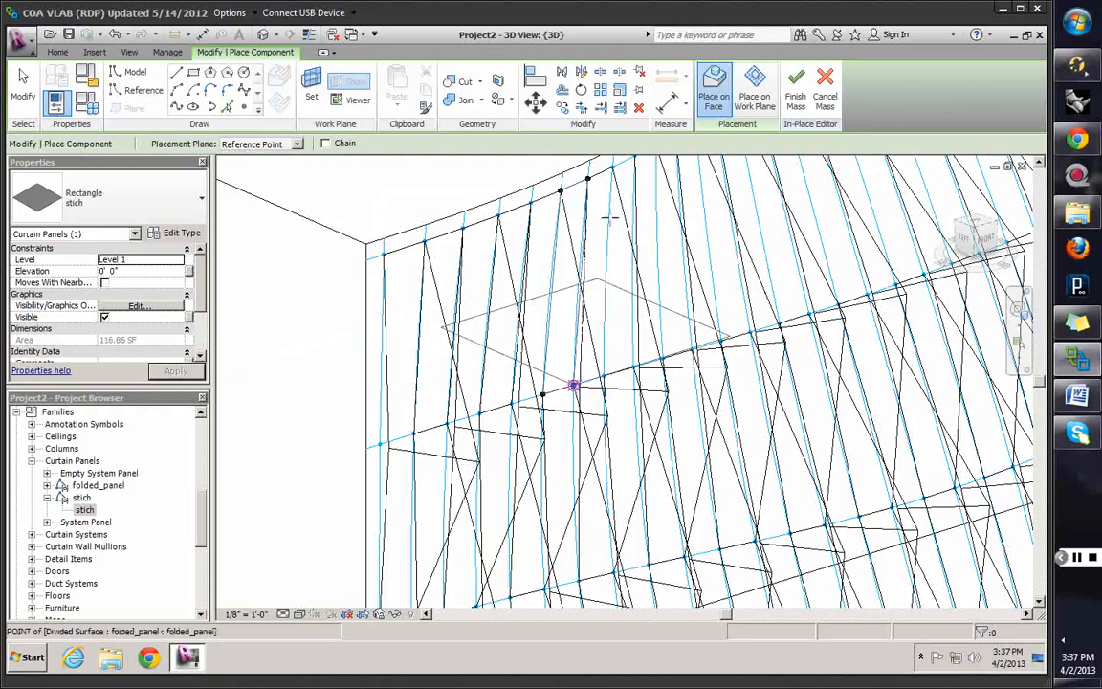
click(573, 386)
Fill the fourth gap in the top row with a stich panel attached to its surface nodes
click(613, 168)
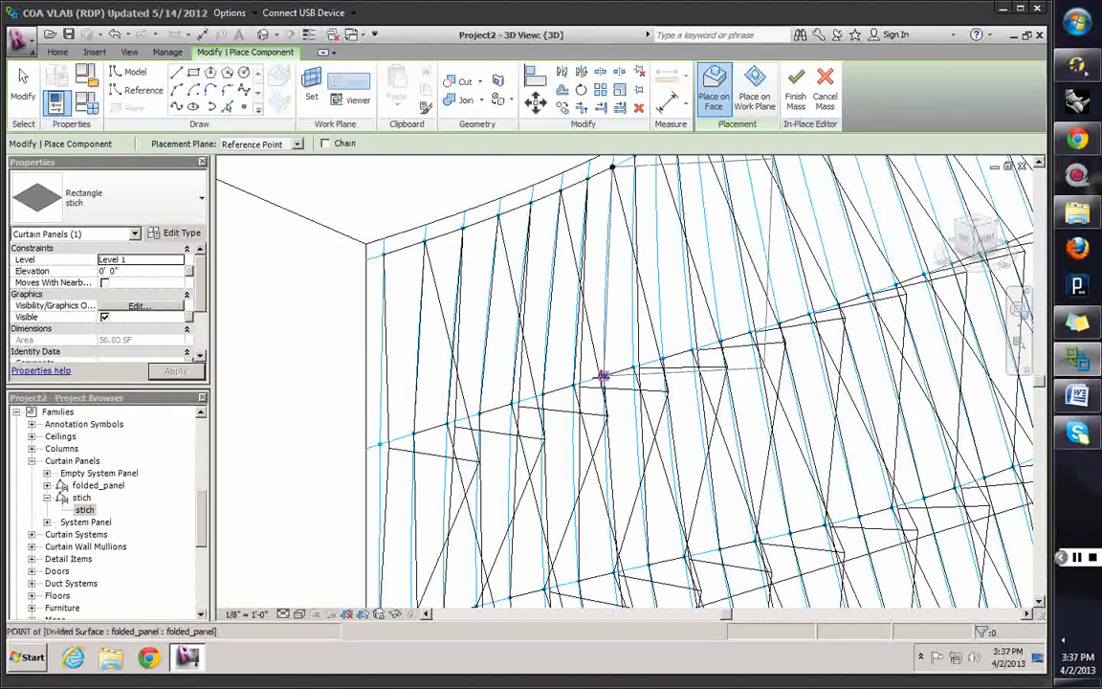
middle_drag(639, 325, 630, 408)
click(625, 246)
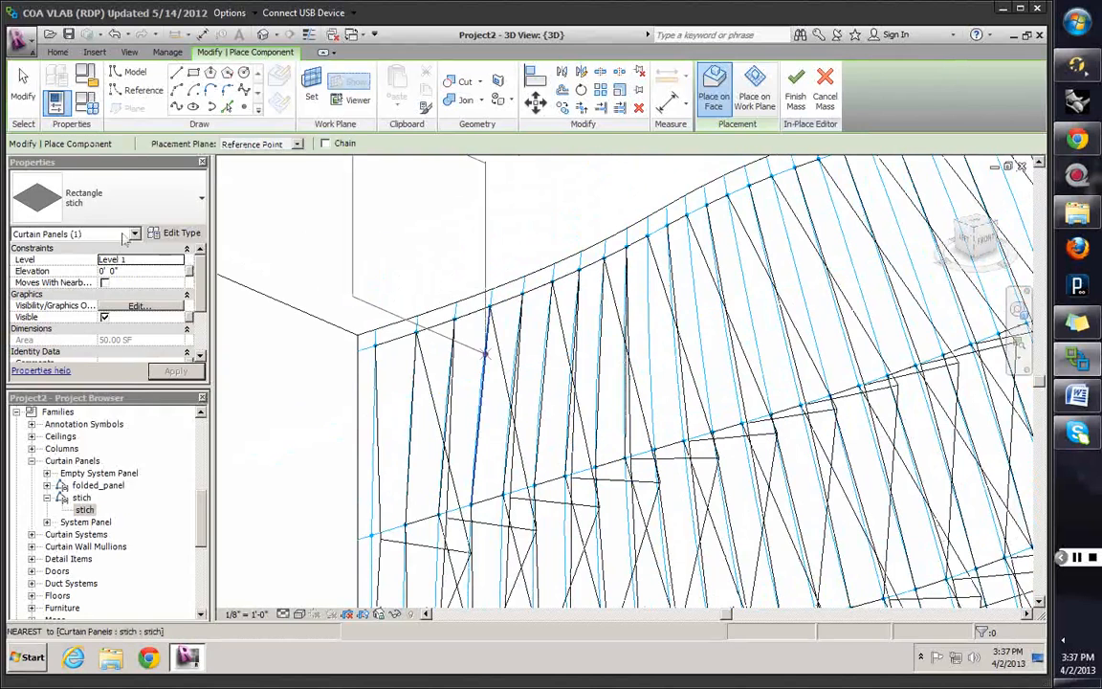
Check the stich panel's type properties and end the panel placement
click(174, 233)
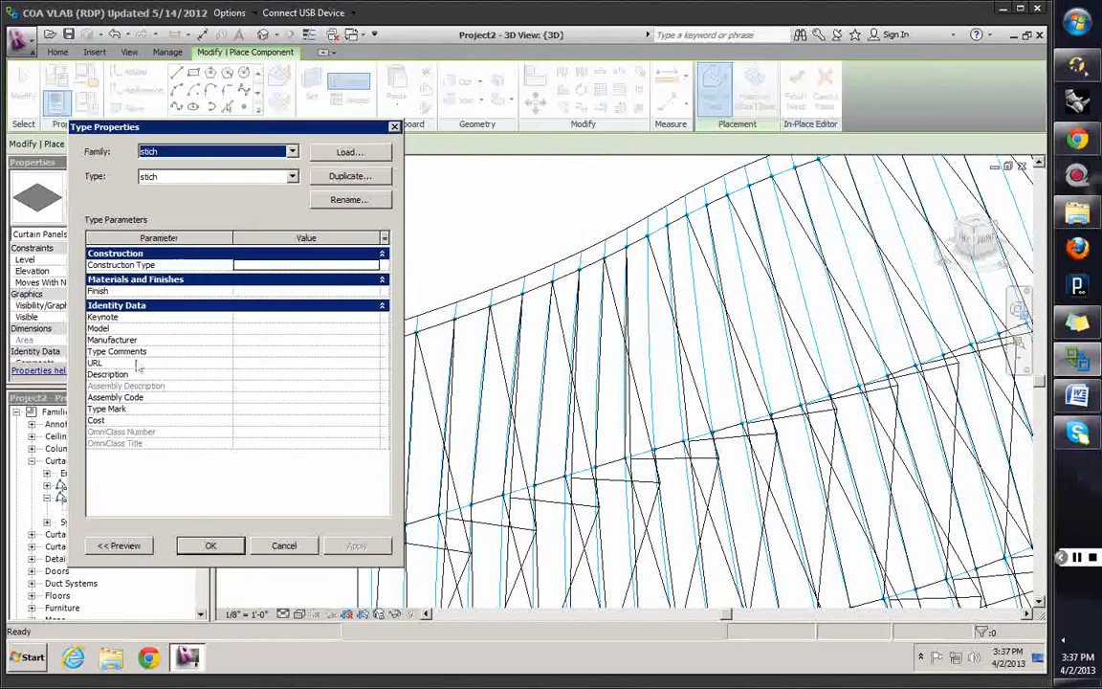
key(Return)
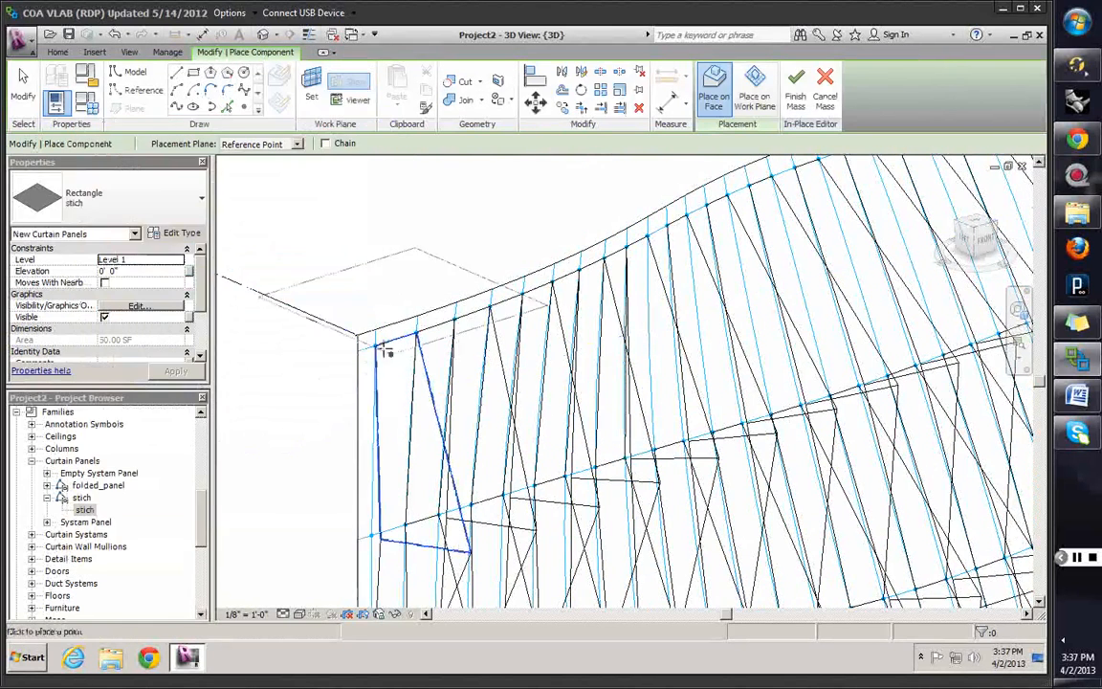
key(Escape)
key(Escape)
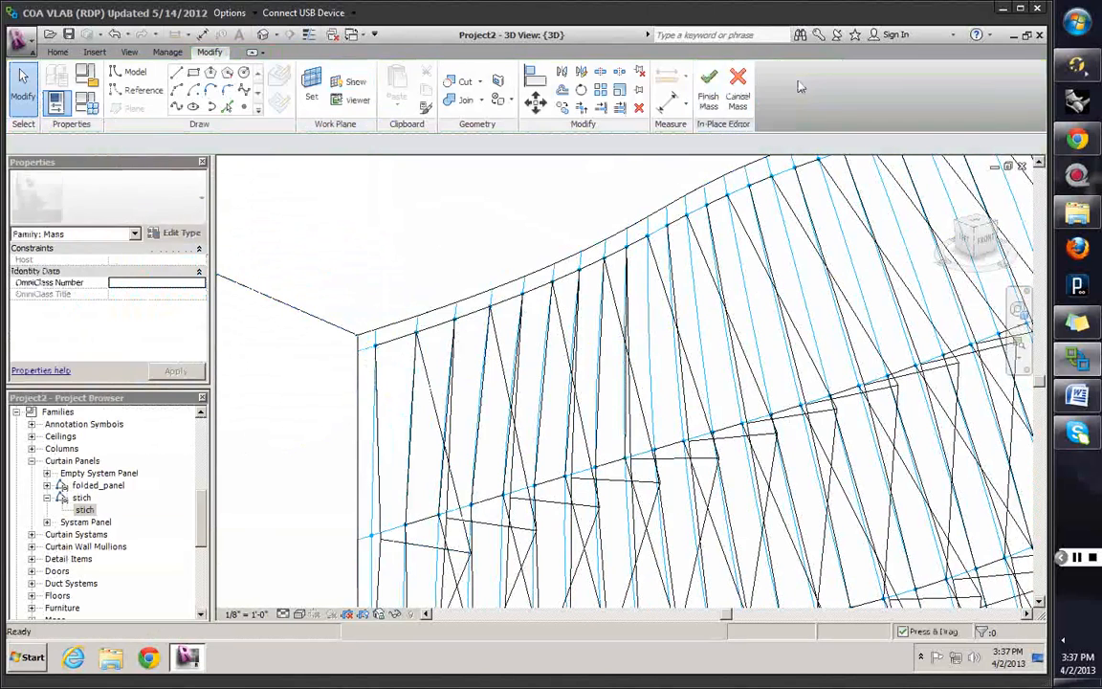
Finish the in-place mass and display the 3D view in the Shaded visual style to inspect the filled gaps
click(710, 92)
click(300, 613)
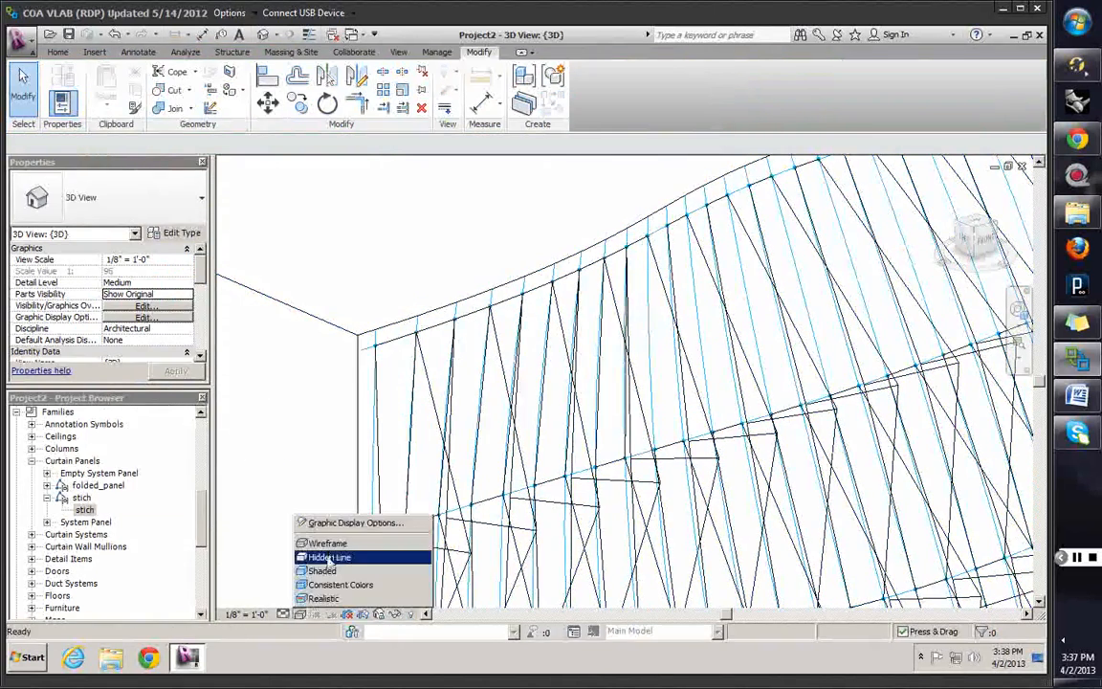
click(322, 571)
mouse_move(593, 382)
shift+middle_down()
mouse_move(409, 316)
mouse_move(450, 324)
mouse_move(404, 364)
shift+middle_up()
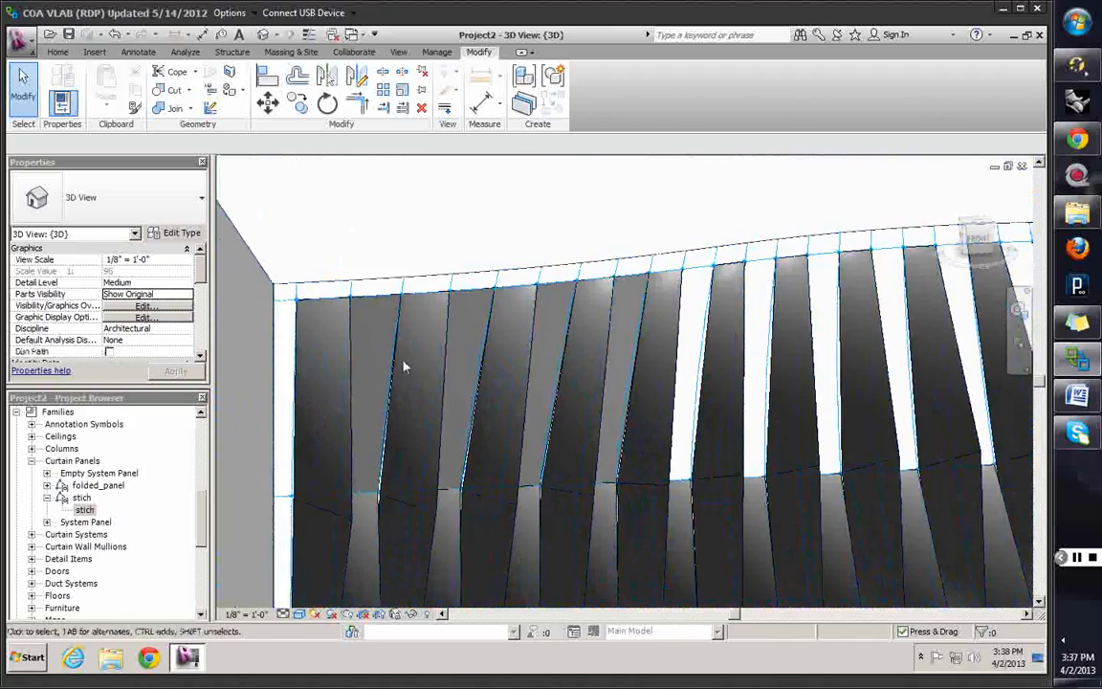
Reopen in-place editing of the mass and select its divided surface
click(300, 301)
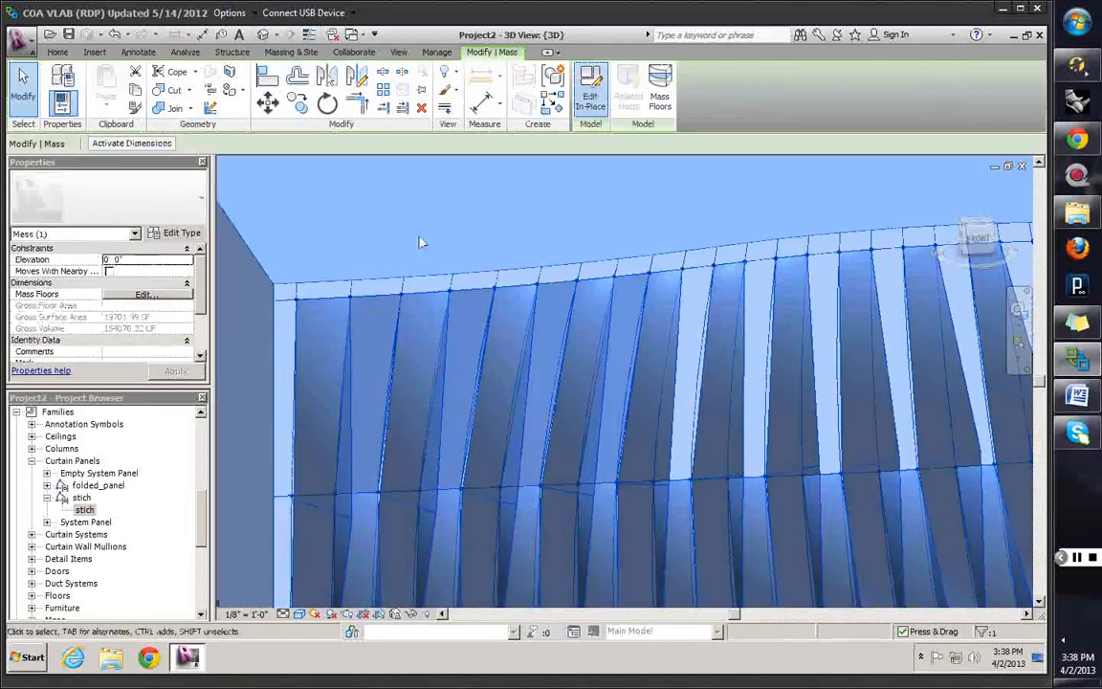
click(340, 317)
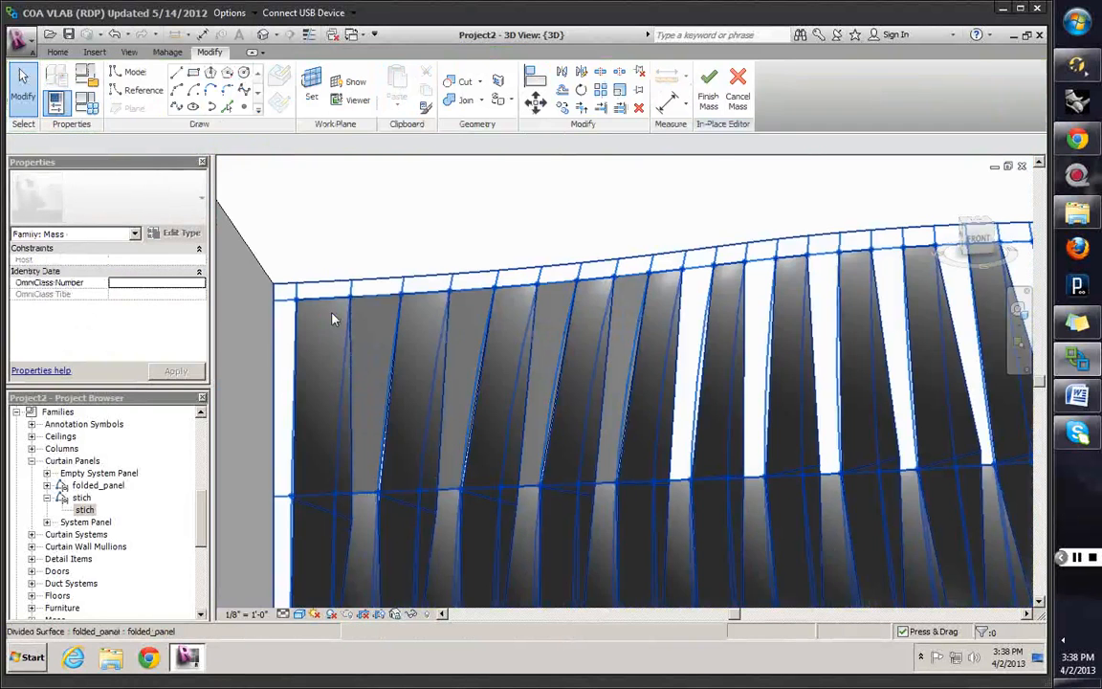
click(333, 318)
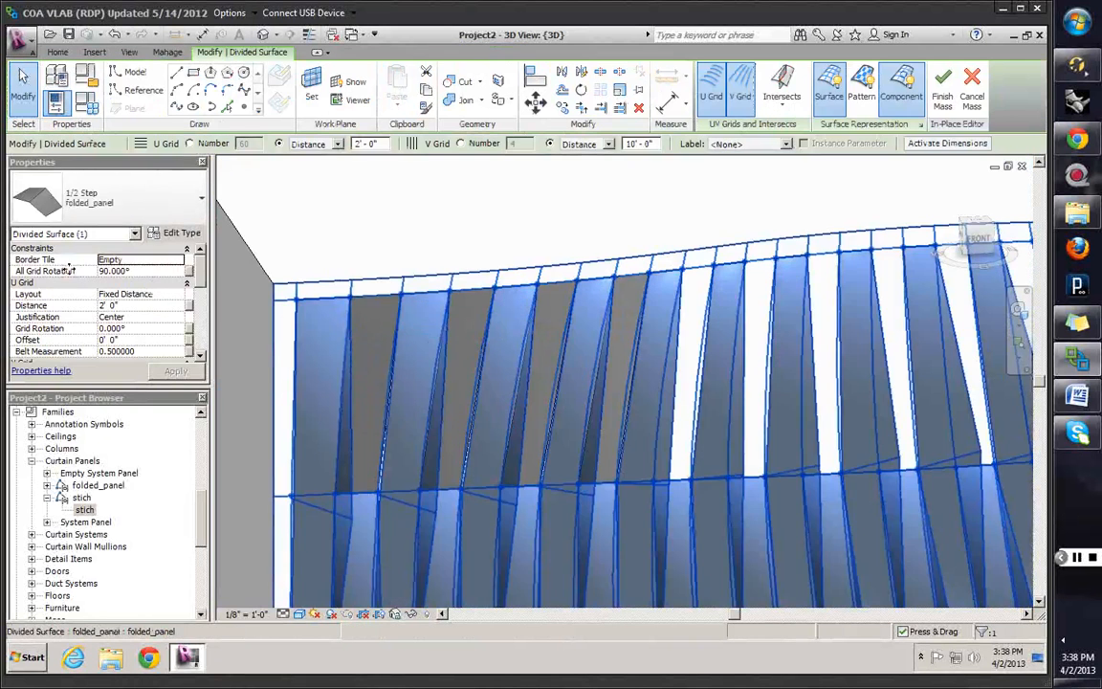
Check the divided surface's border tile and grid rotation settings and view the folded_panel type properties without changing them
click(163, 256)
click(139, 270)
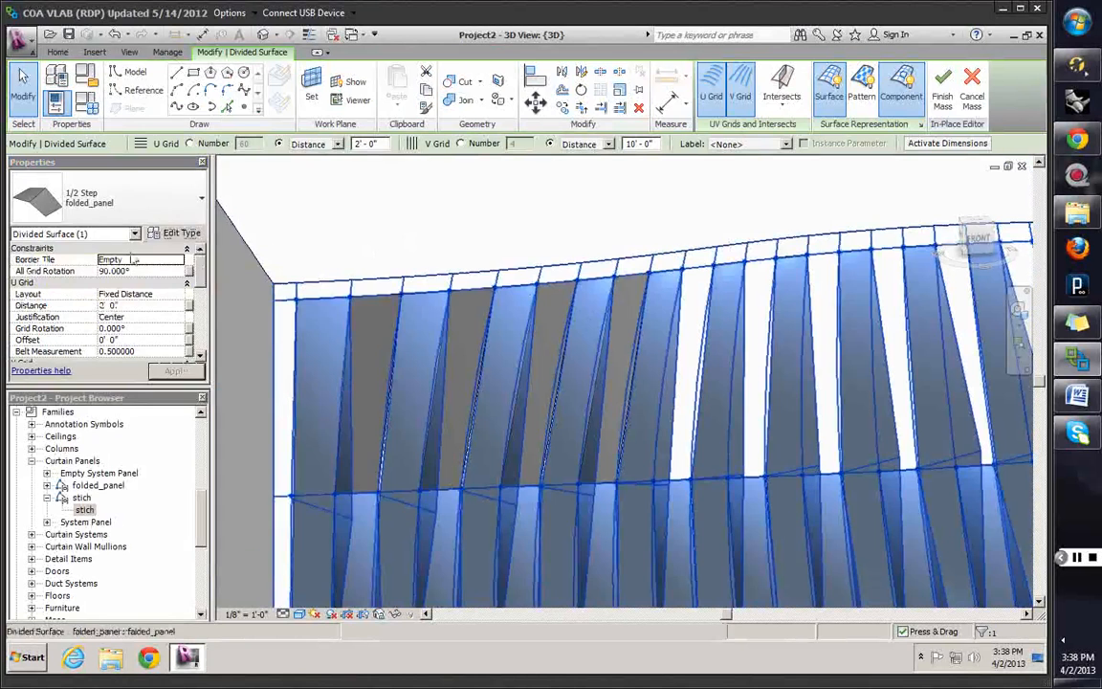
click(175, 233)
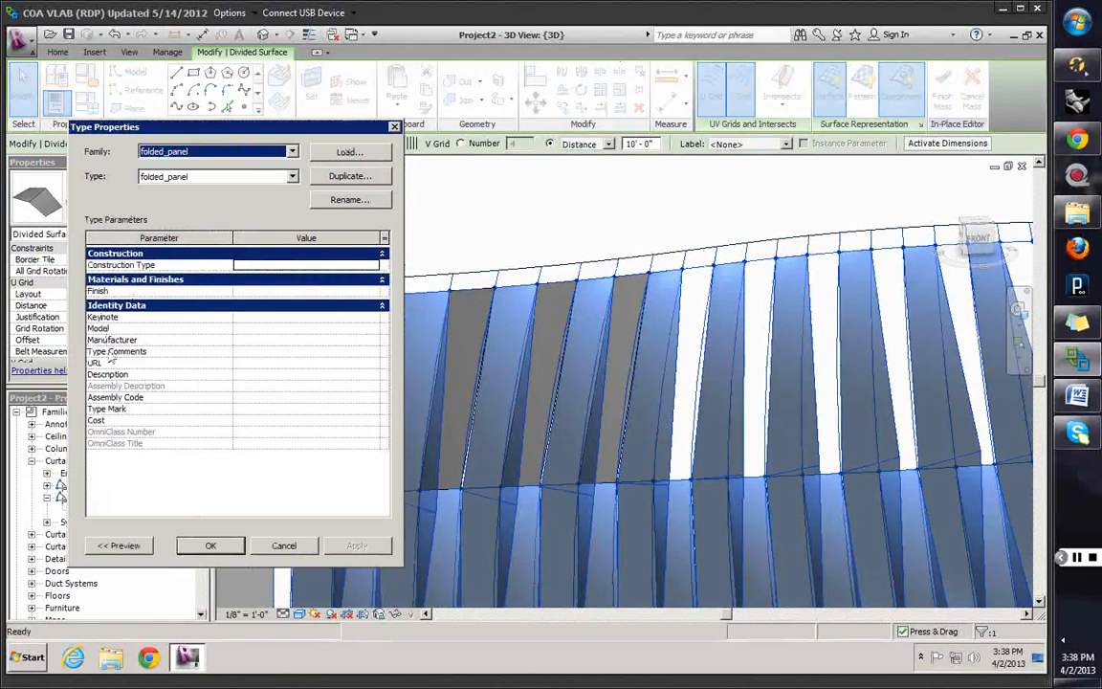
key(Escape)
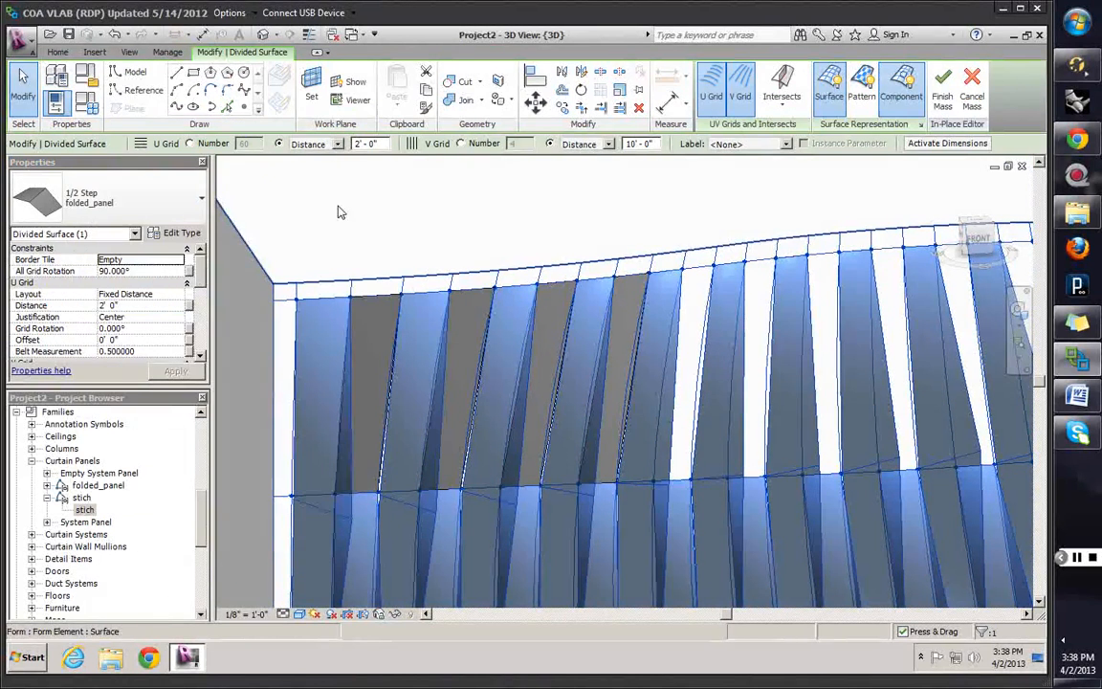
Deselect the divided surface, inspect the whole panelled mass from several angles and finish the in-place editing
mouse_move(200, 271)
mouse_down()
mouse_move(209, 368)
mouse_move(212, 260)
mouse_up()
click(319, 241)
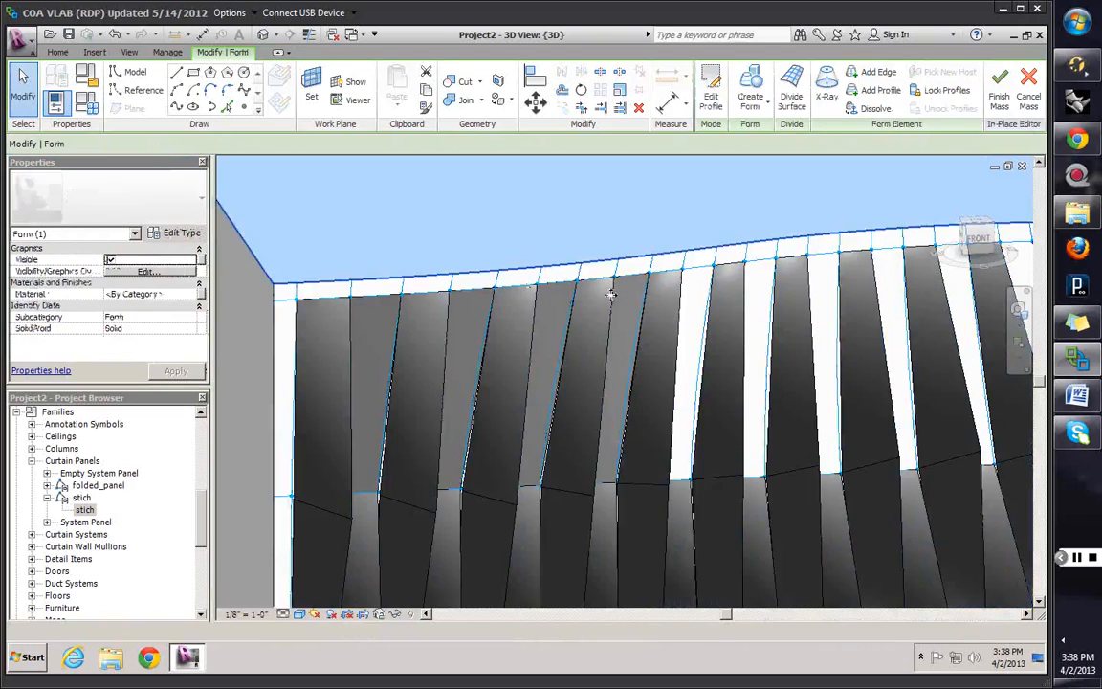
scroll(610, 294, down, 1)
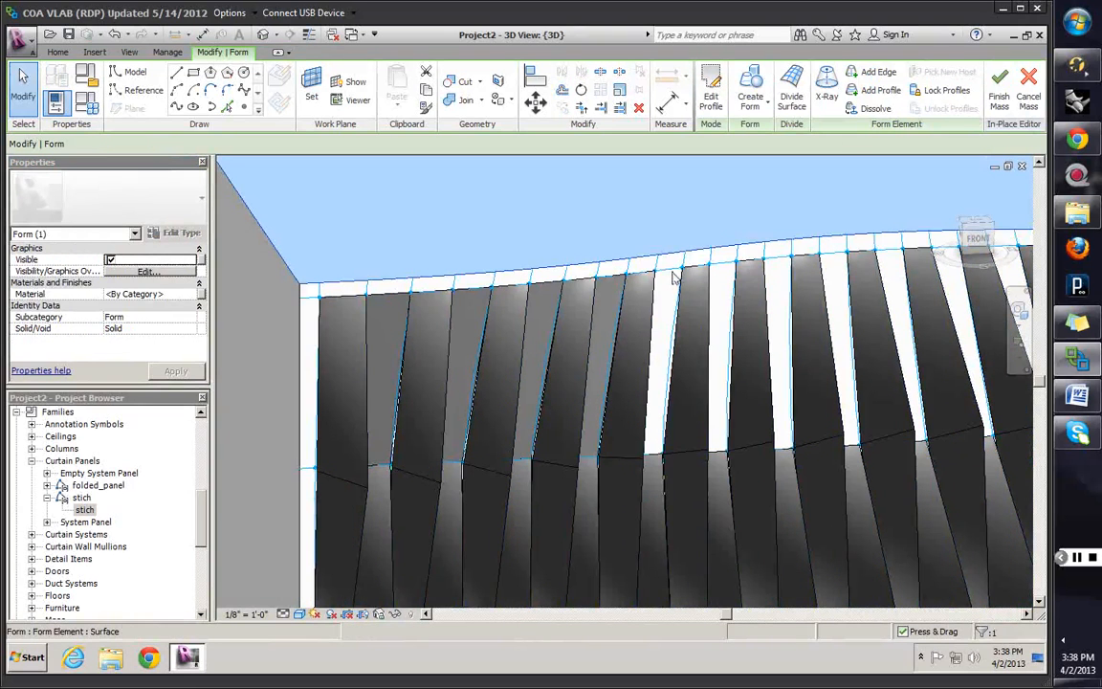
scroll(572, 243, down, 6)
key(Escape)
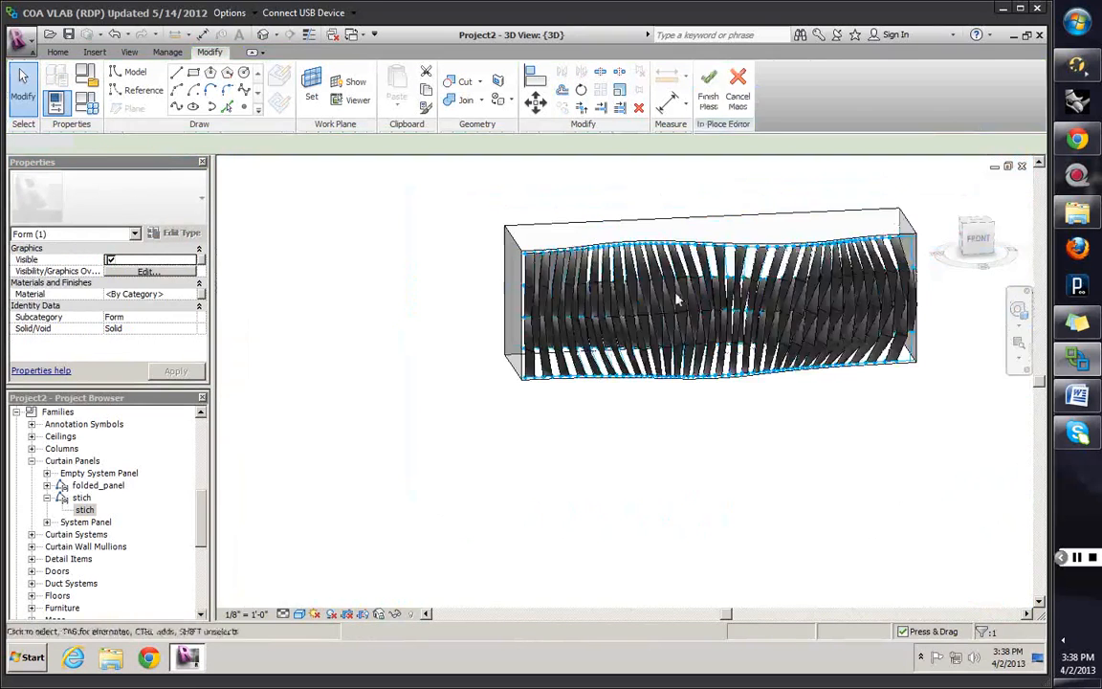
shift+middle_drag(574, 255, 554, 244)
scroll(555, 244, up, 6)
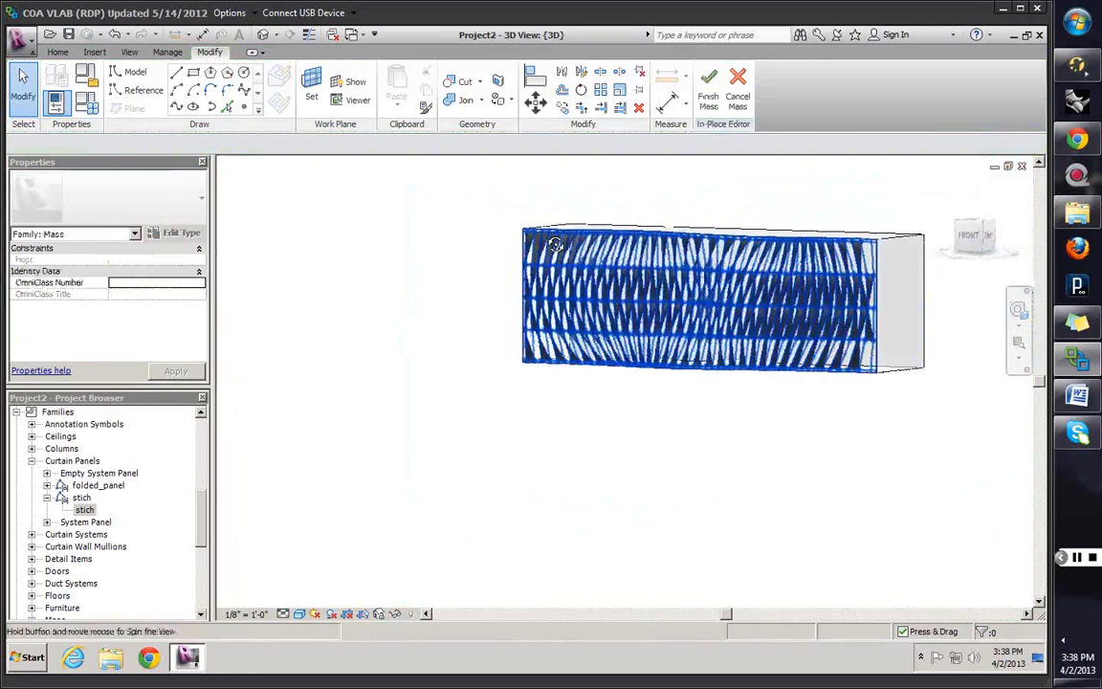
middle_drag(529, 384, 662, 374)
scroll(660, 370, down, 1)
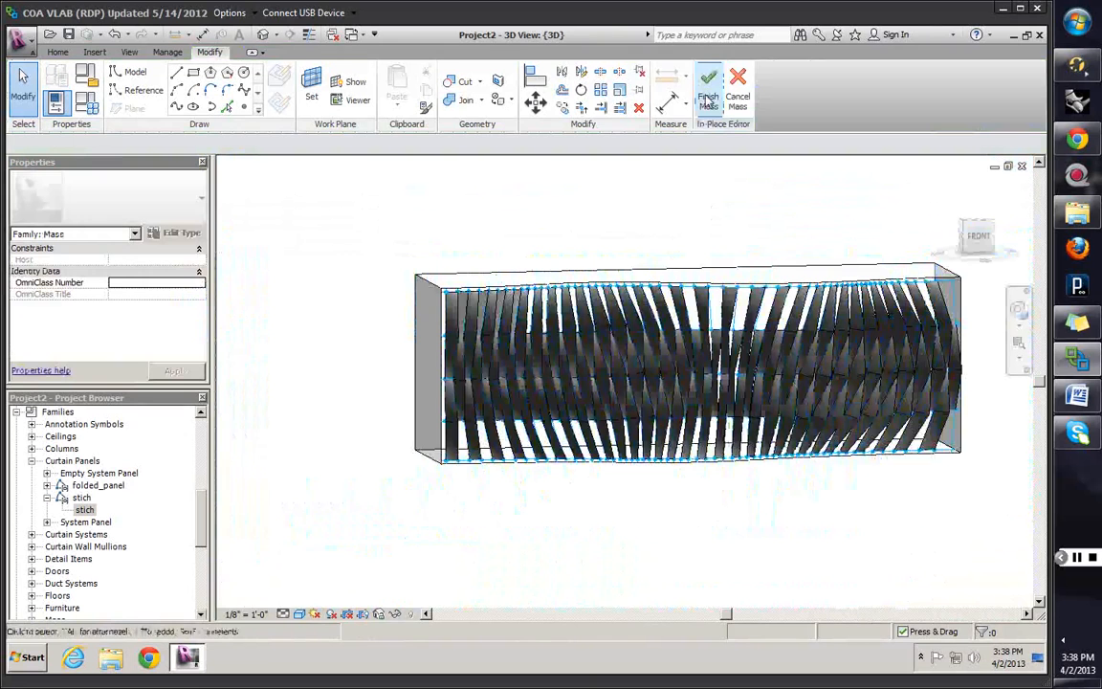
click(708, 100)
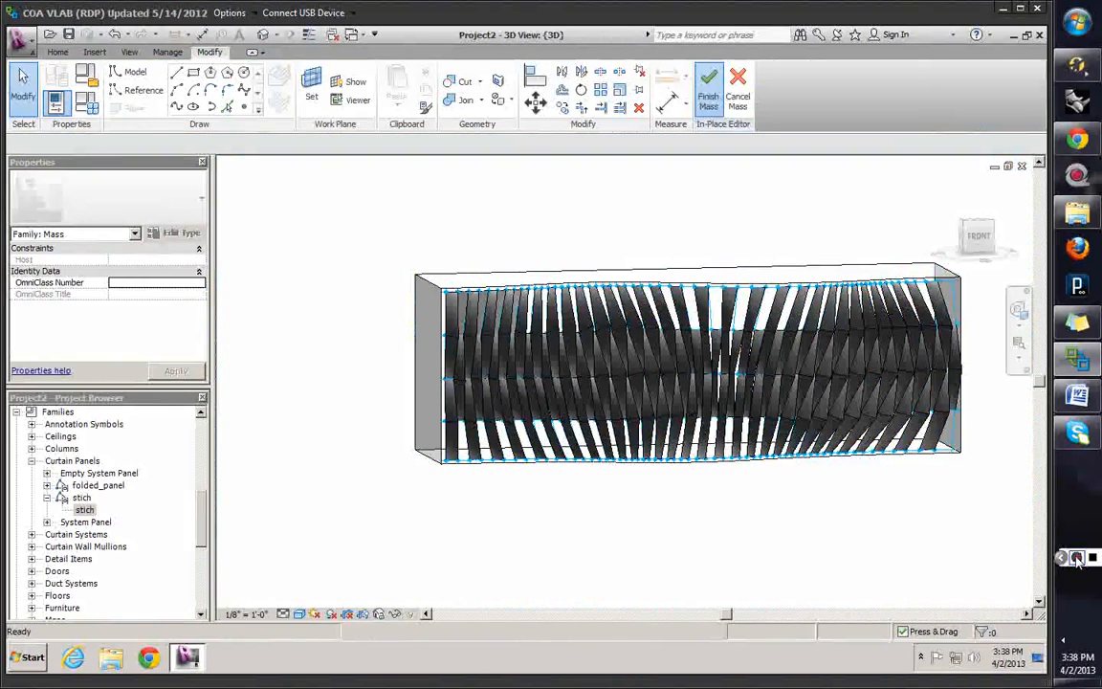
click(1076, 558)
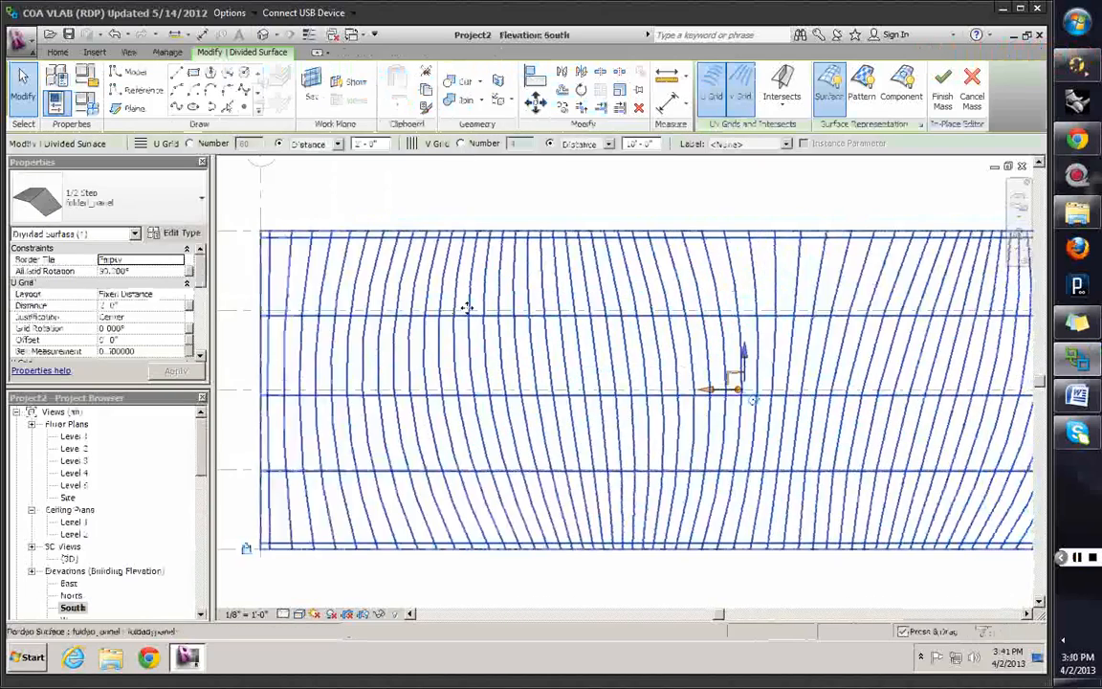
Open the {3D} view, turn on the component representation of the divided surface and clear the selection
scroll(466, 307, down, 3)
scroll(508, 299, up, 3)
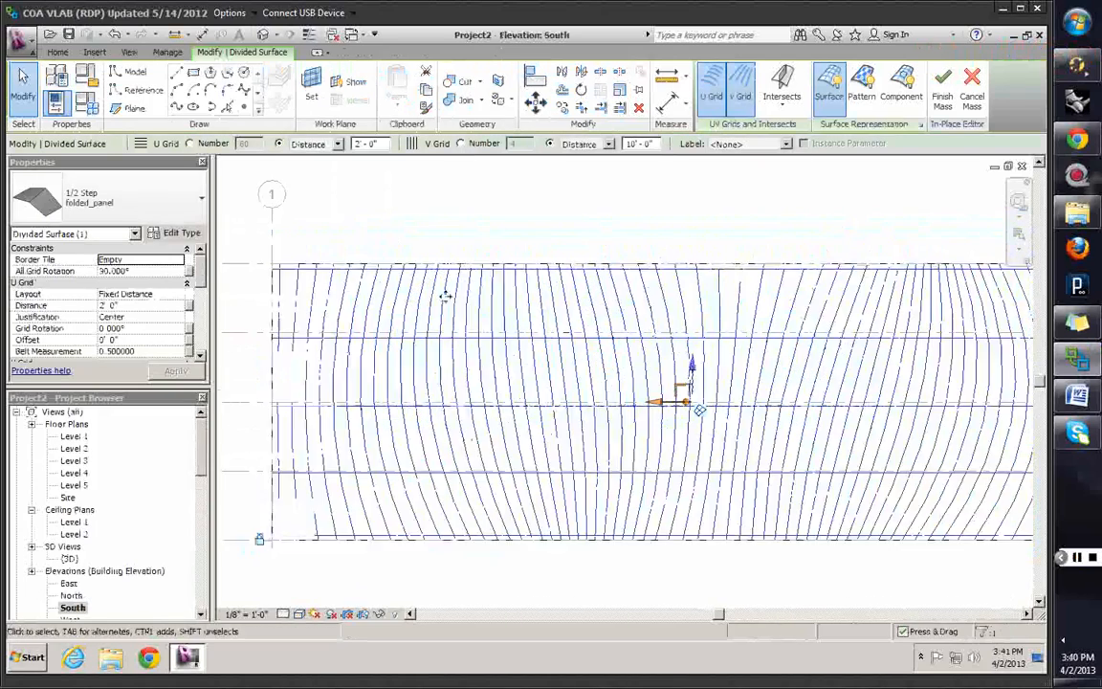
scroll(278, 319, down, 2)
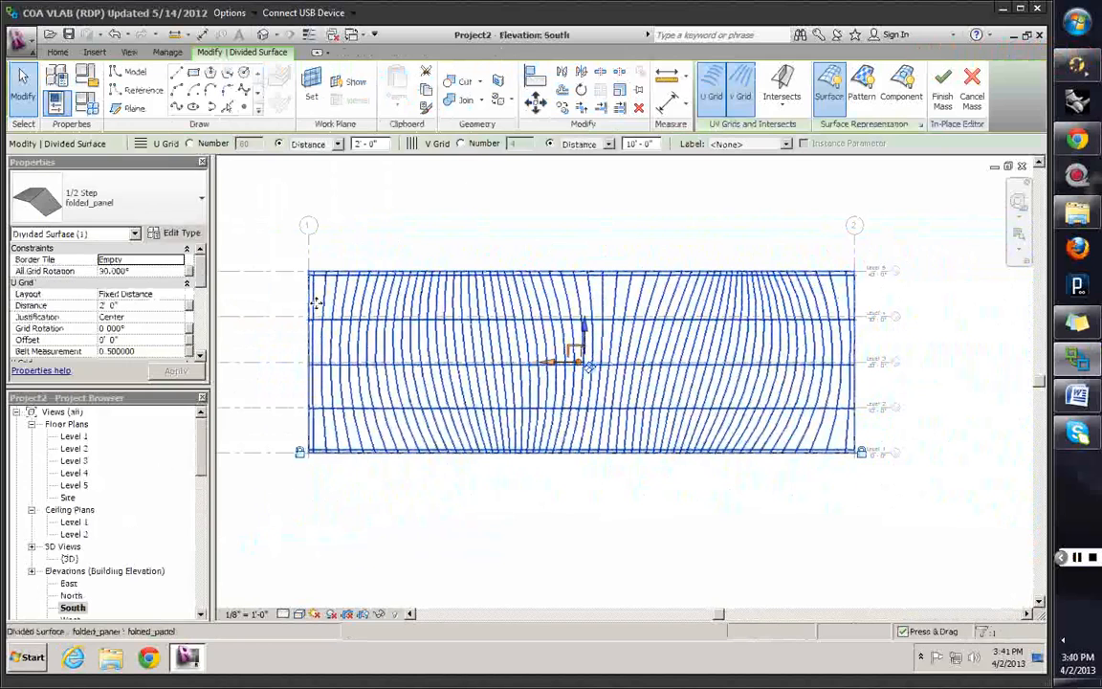
scroll(317, 303, up, 5)
double_click(73, 558)
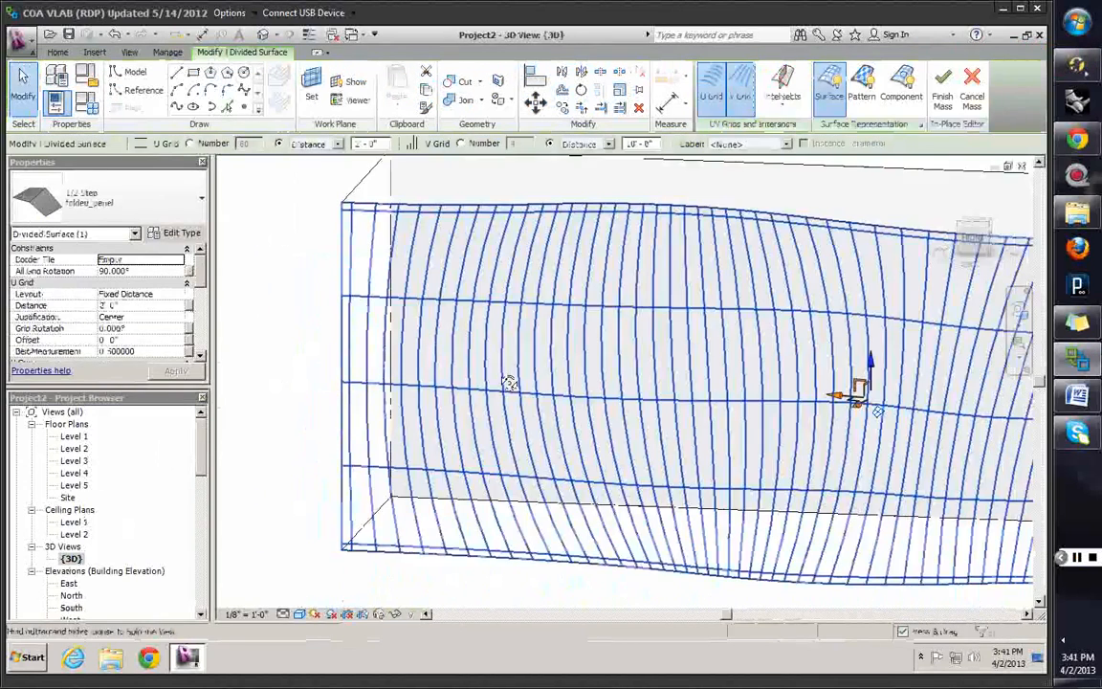
shift+middle_drag(510, 382, 617, 381)
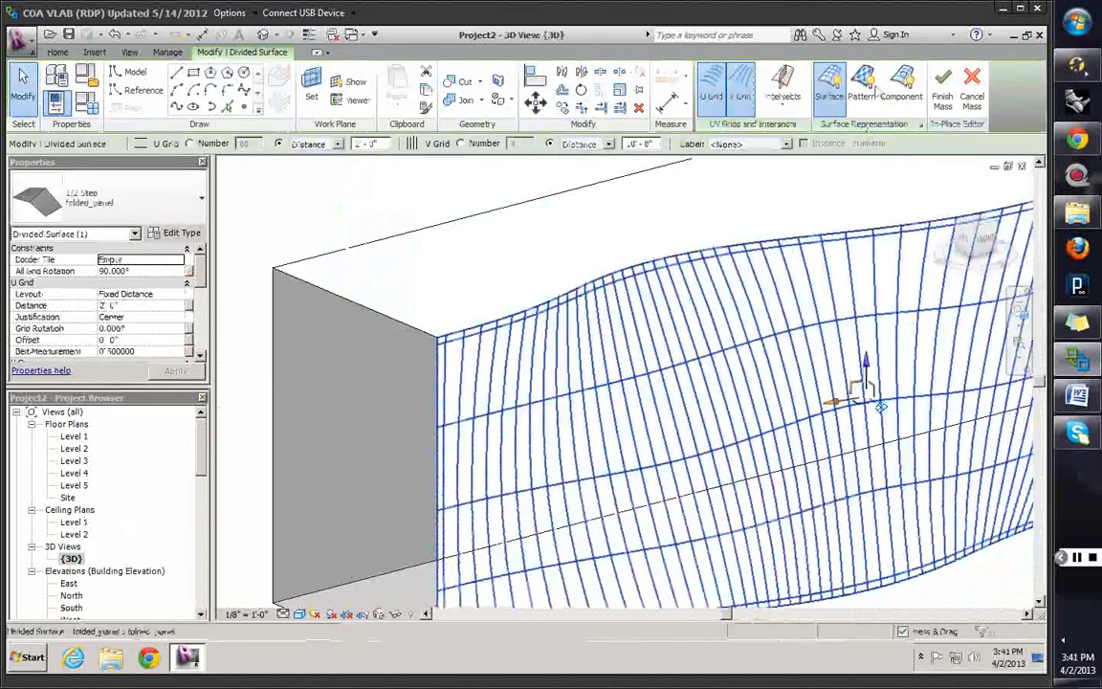
click(904, 94)
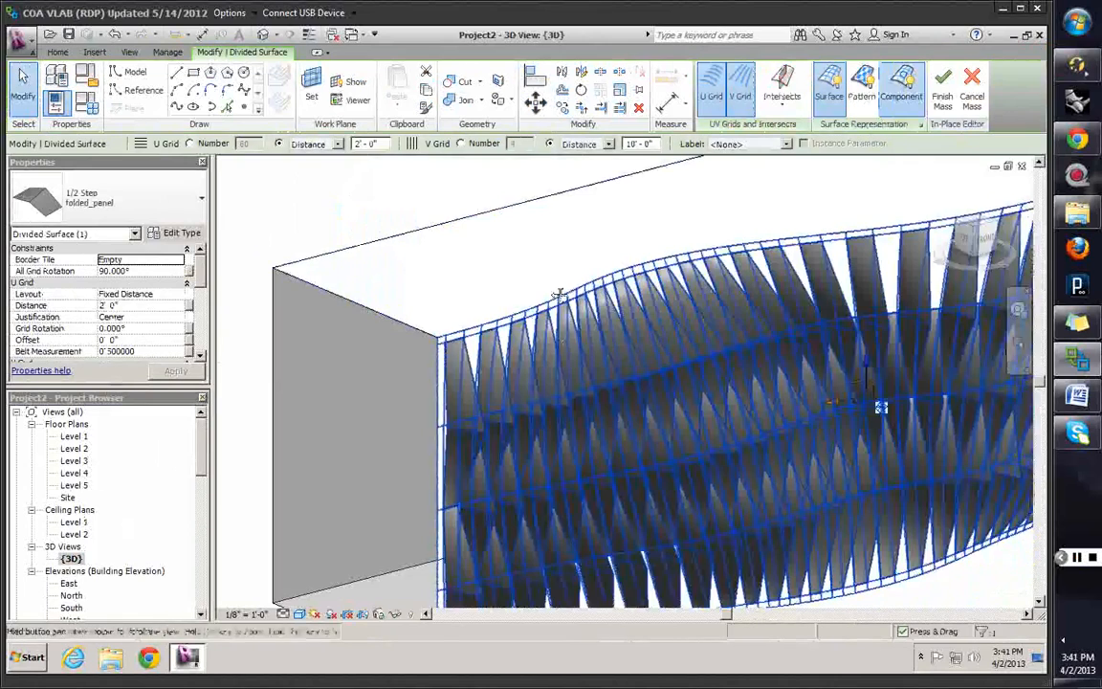
shift+middle_drag(500, 271, 282, 153)
click(282, 153)
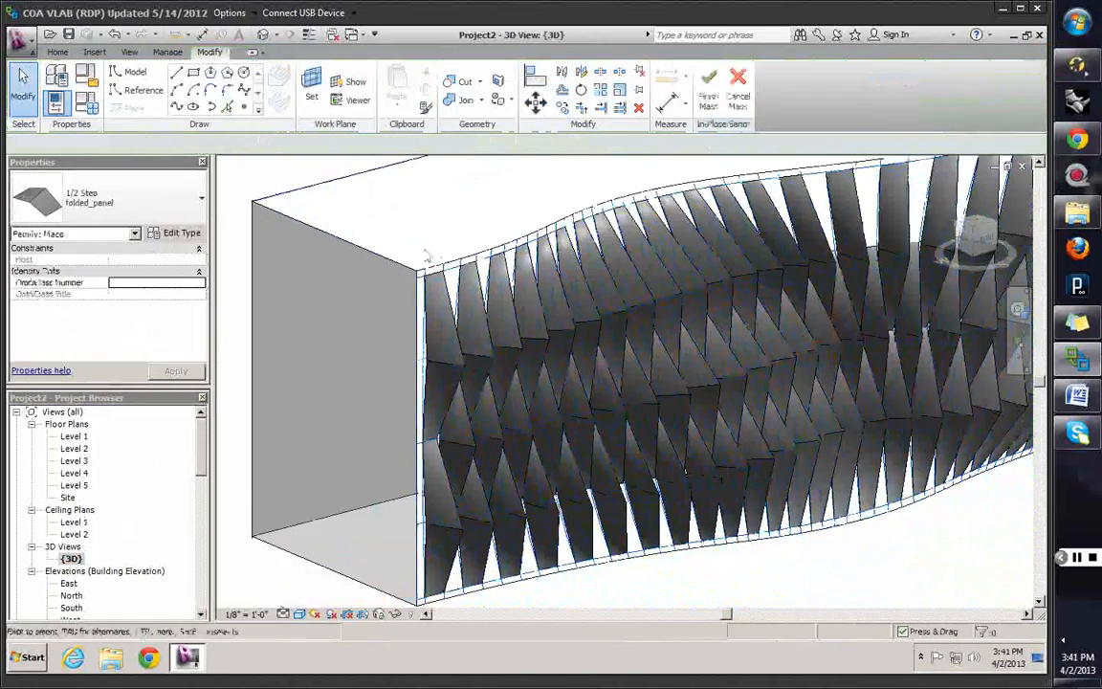
Finish the in-place mass and inspect the gaps along the upper edge of the panelled surface
scroll(446, 275, up, 3)
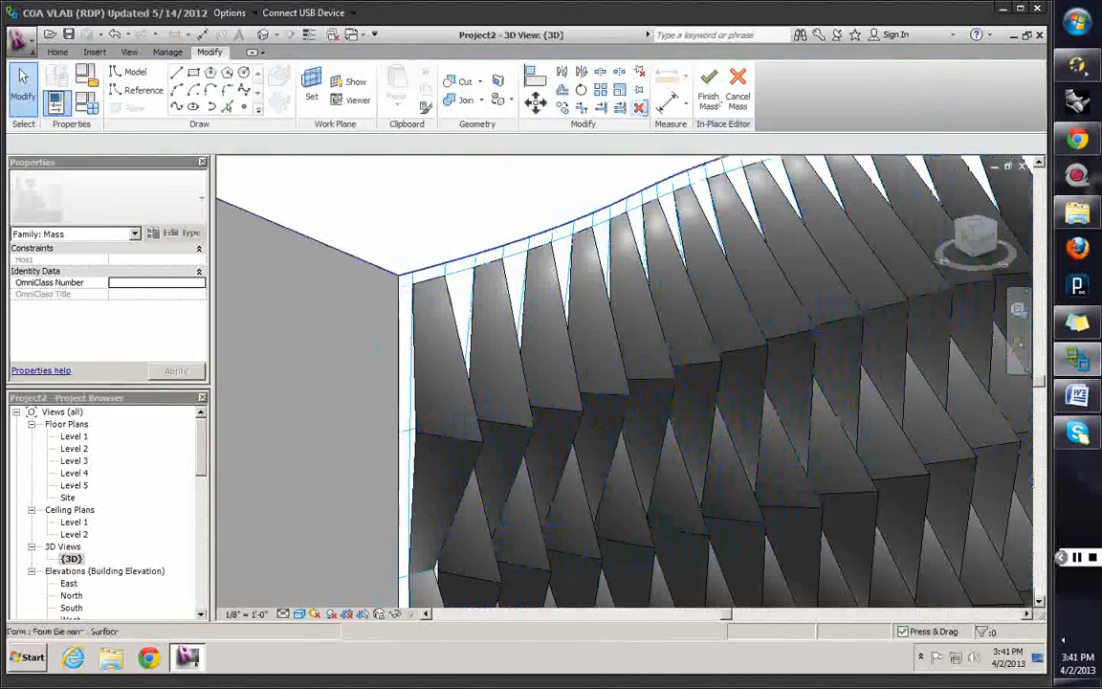
click(713, 92)
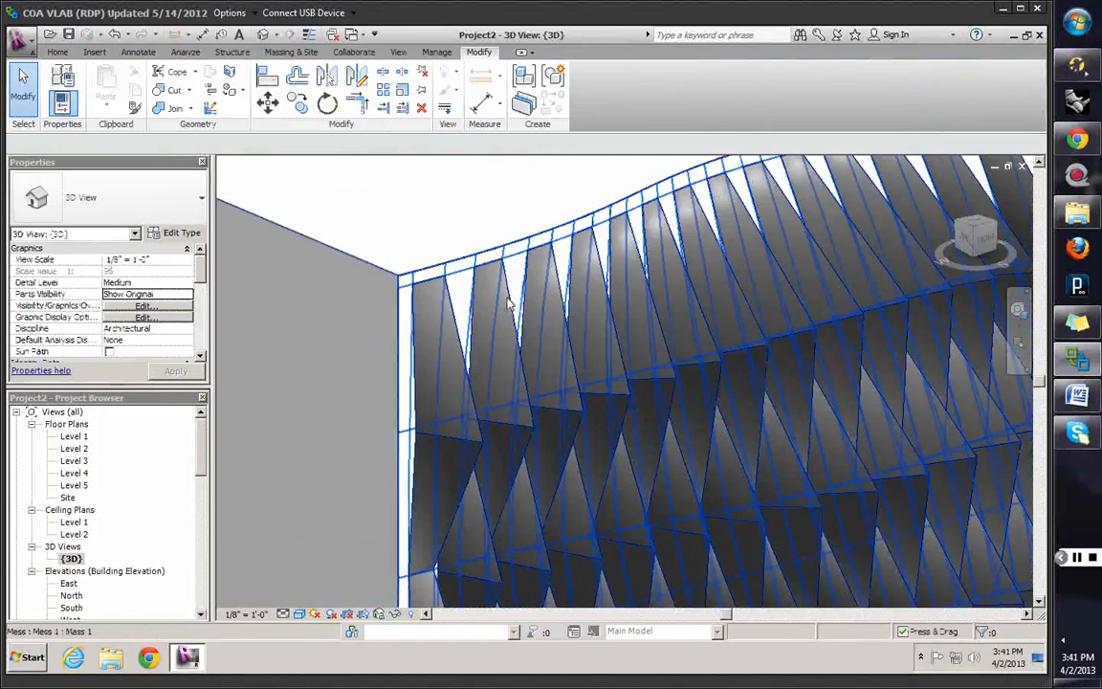
scroll(478, 297, down, 2)
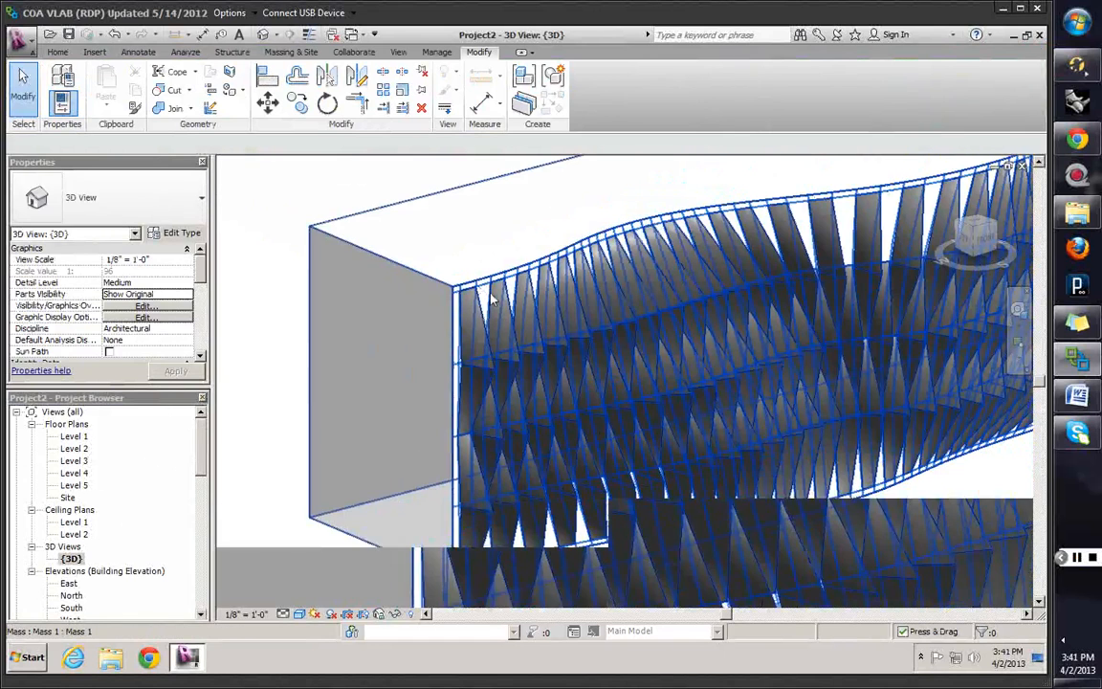
Reopen the mass for in-place editing and select the divided surface with the folded panels
click(489, 297)
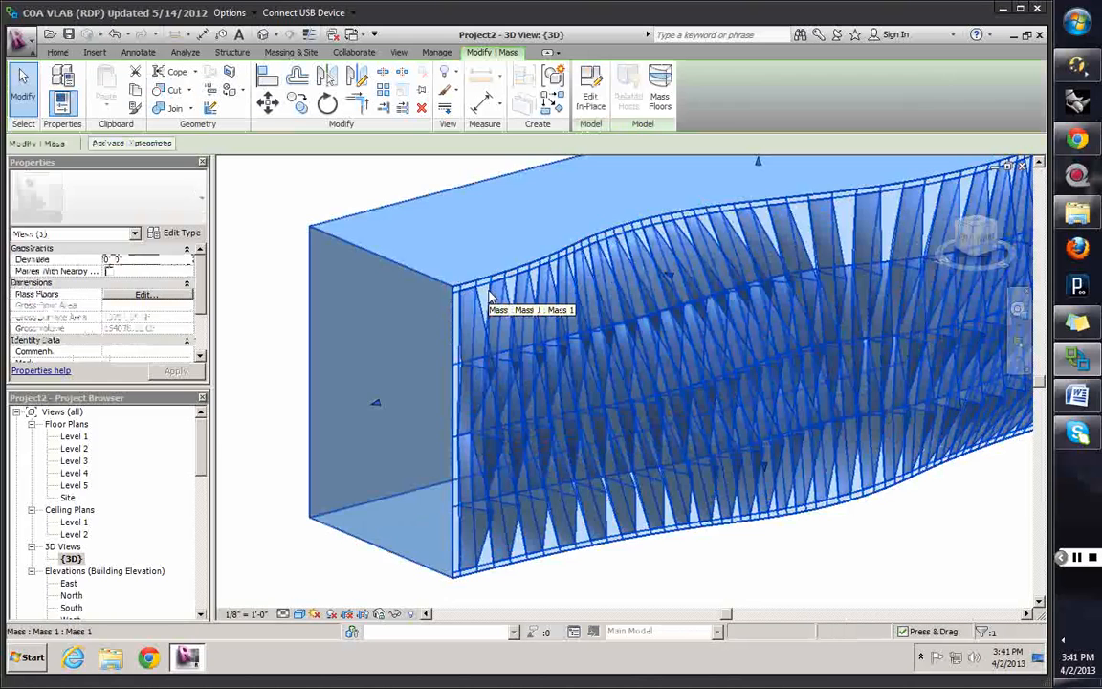
click(588, 97)
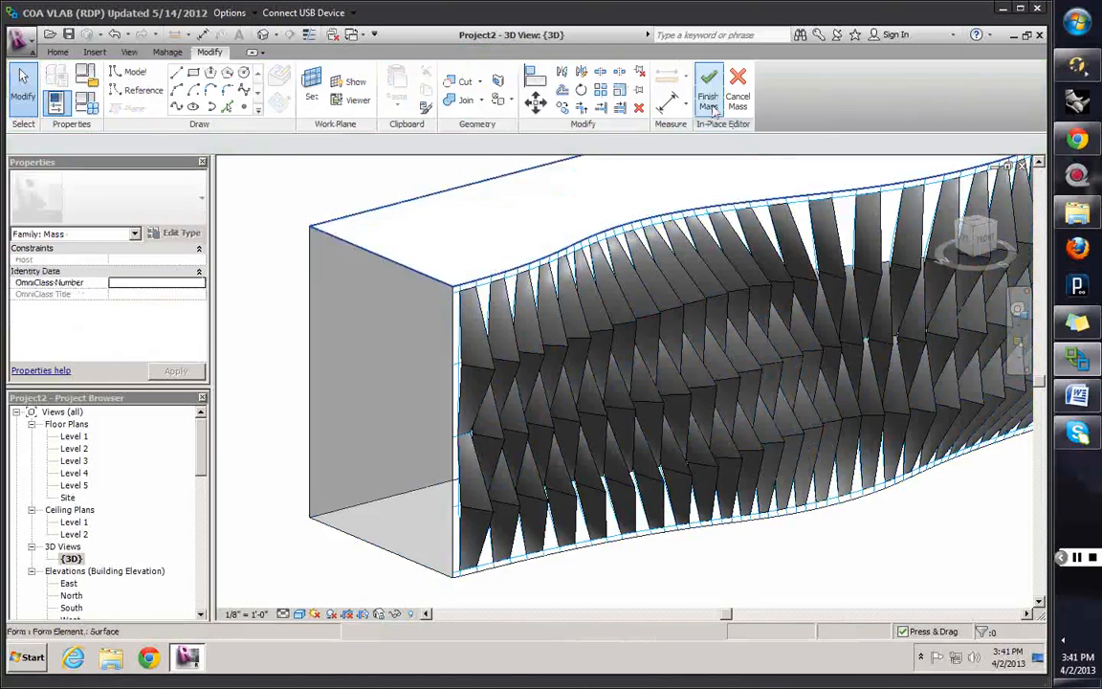
click(491, 298)
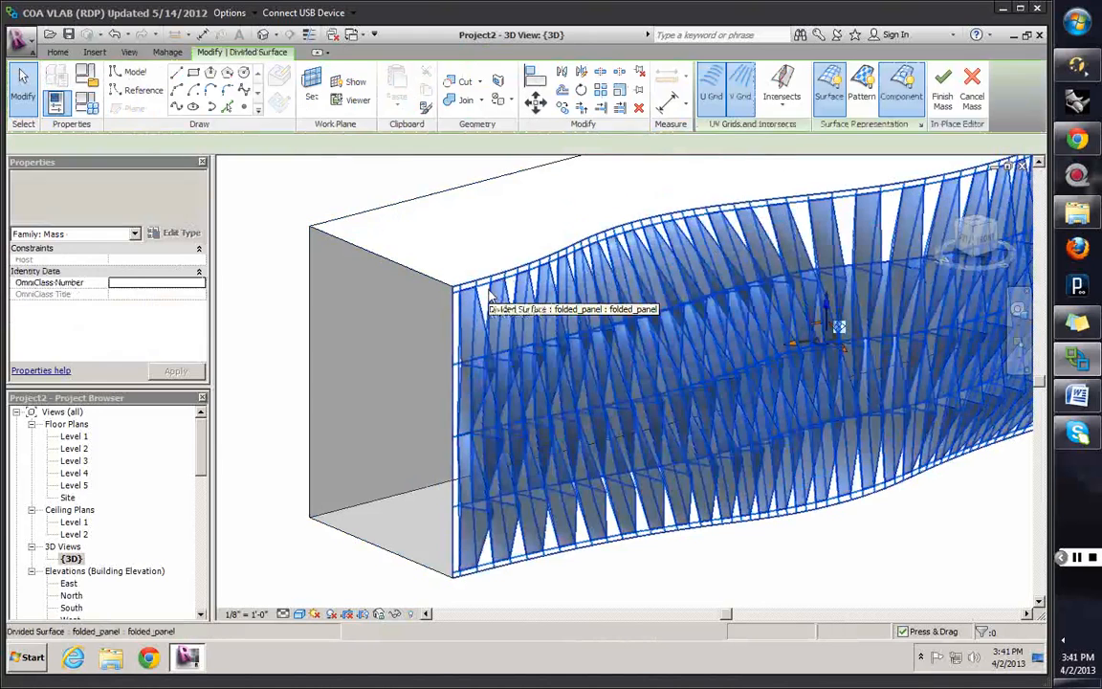
Turn off the divided surface's surface representation to view only the folded panels, and turn it back on
click(830, 95)
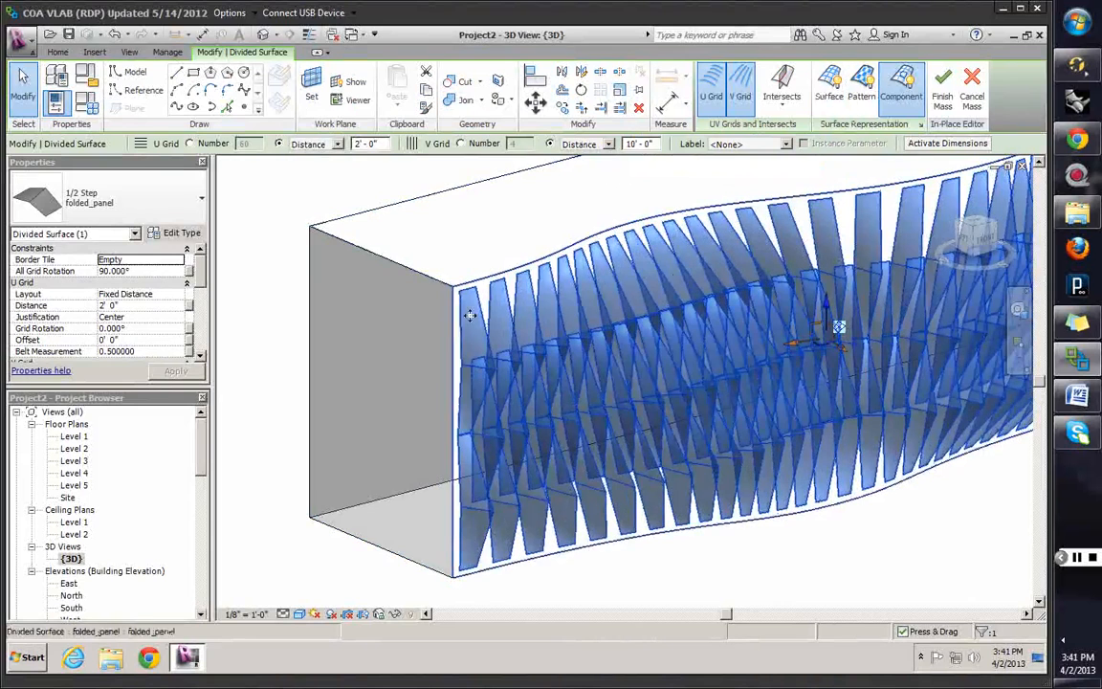
shift+middle_drag(506, 325, 459, 292)
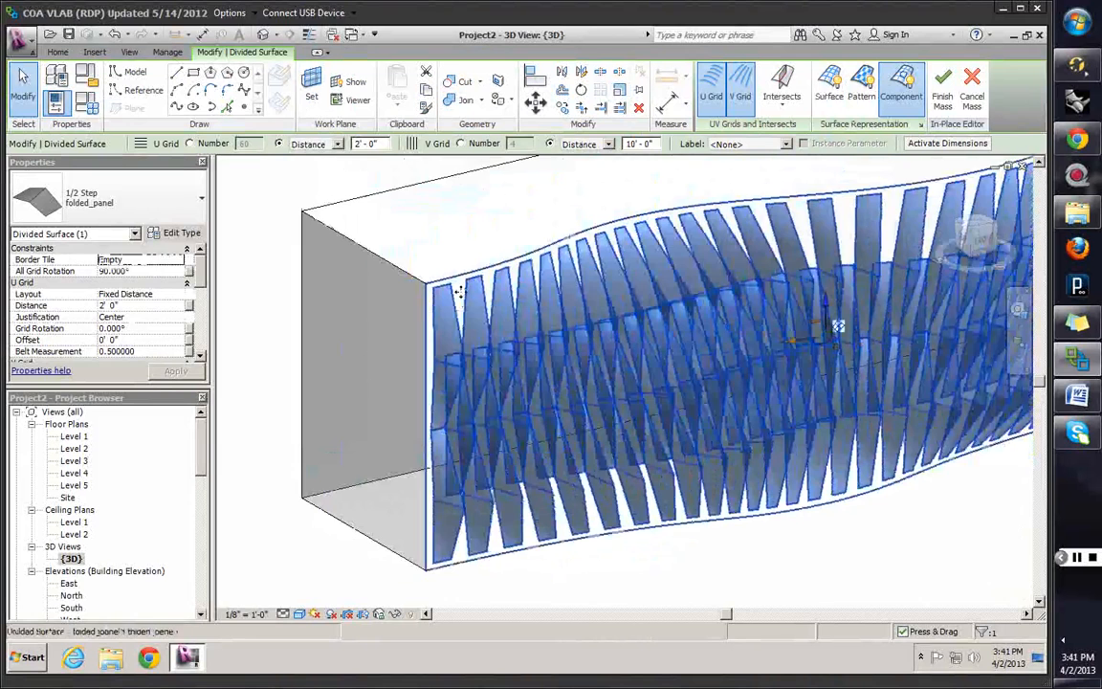
scroll(458, 291, up, 3)
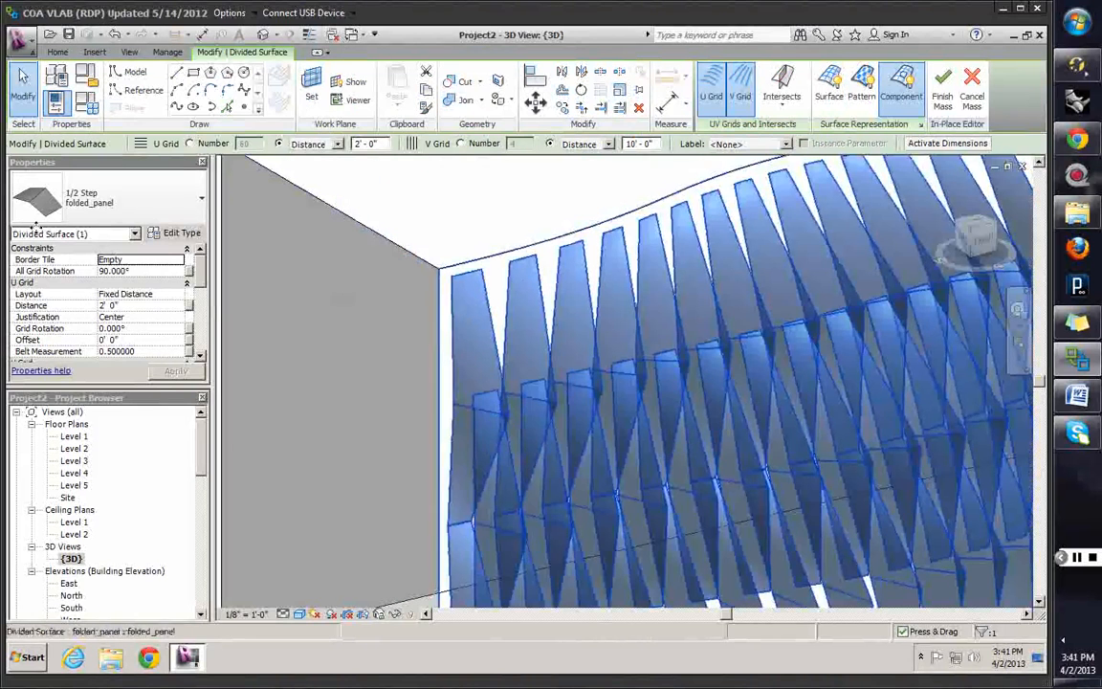
scroll(517, 280, down, 1)
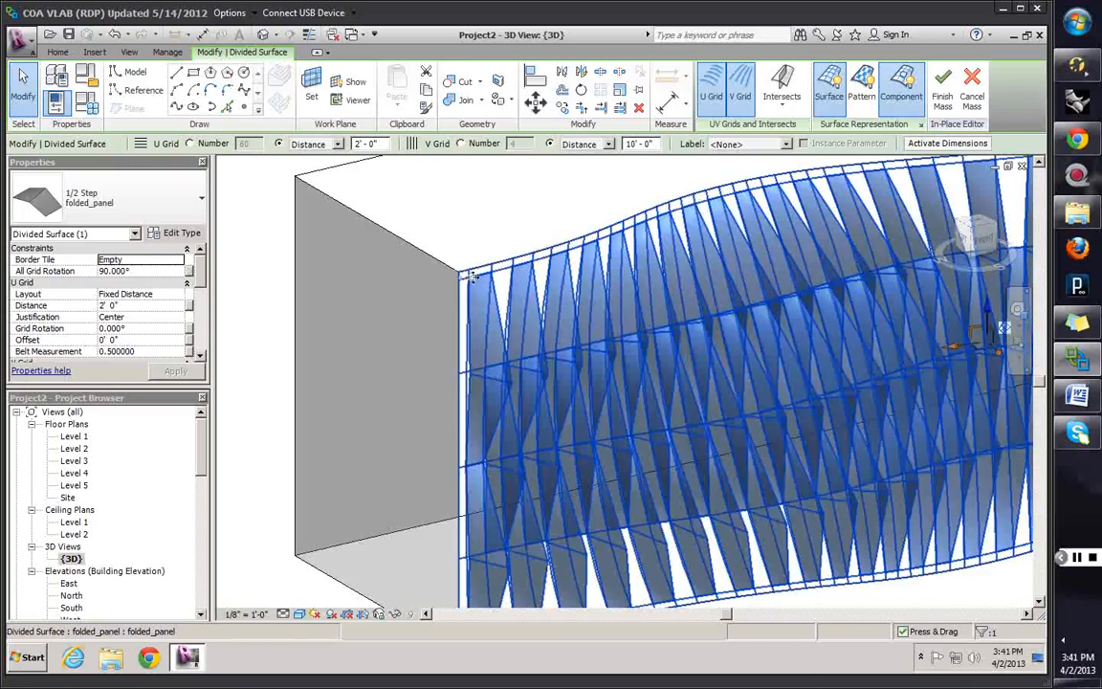
Examine the empty border strips along the divided surface's edges and review its U and V grid properties
scroll(472, 276, up, 5)
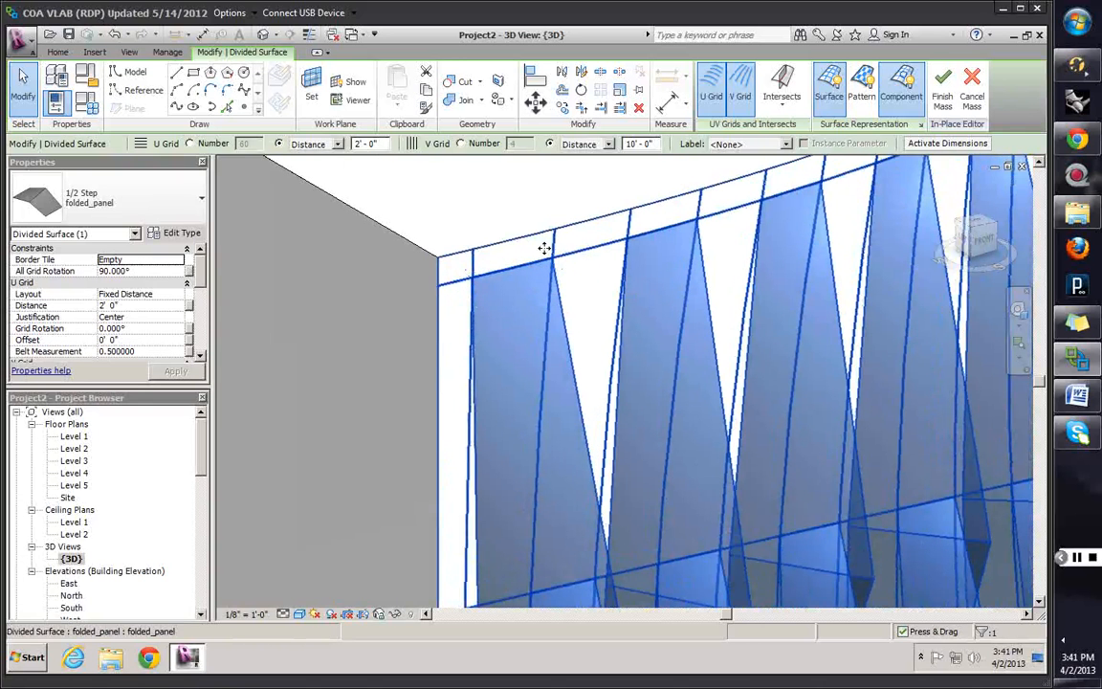
scroll(468, 281, down, 3)
scroll(472, 277, down, 5)
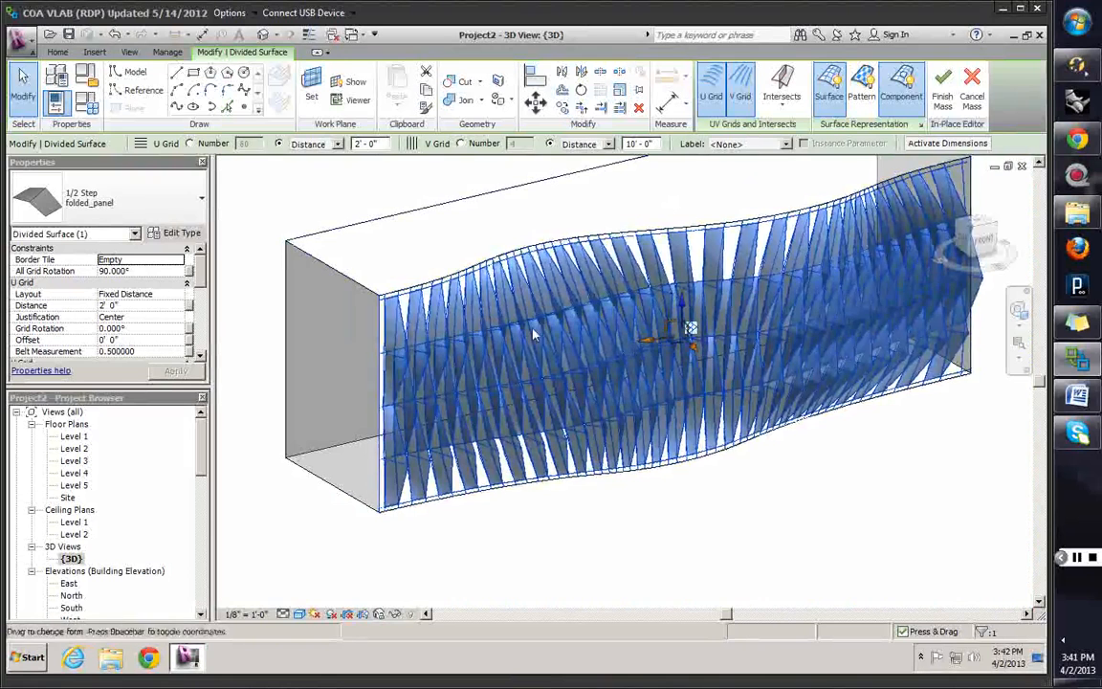
scroll(373, 331, up, 5)
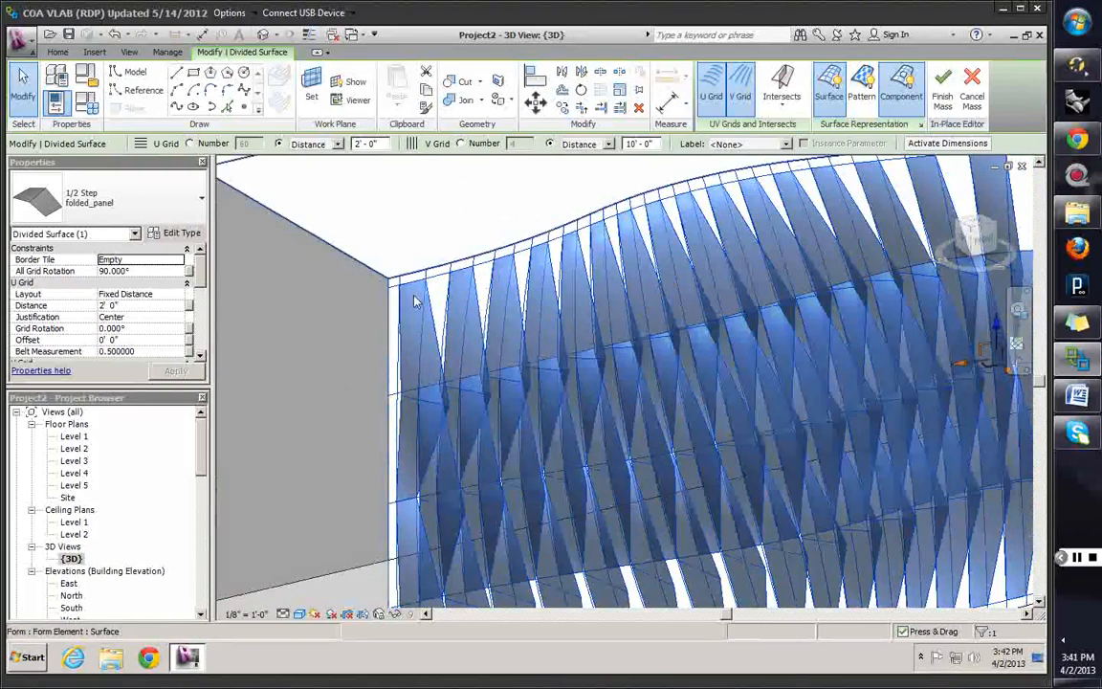
scroll(409, 287, down, 3)
scroll(383, 371, up, 3)
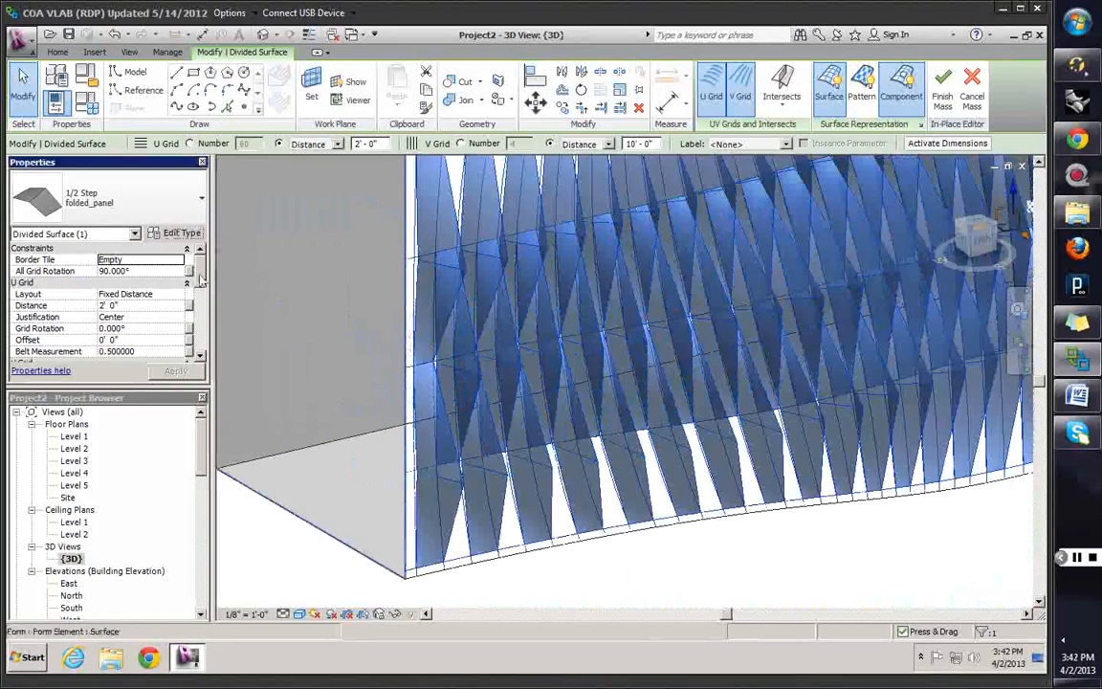
scroll(114, 296, down, 1)
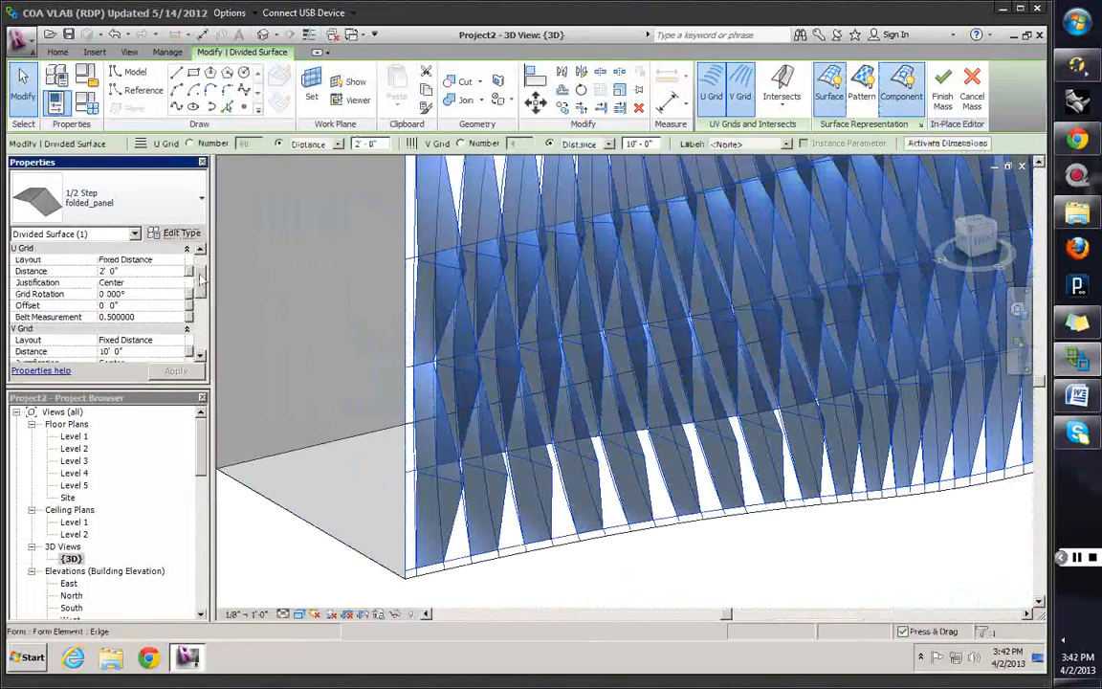
scroll(54, 328, up, 1)
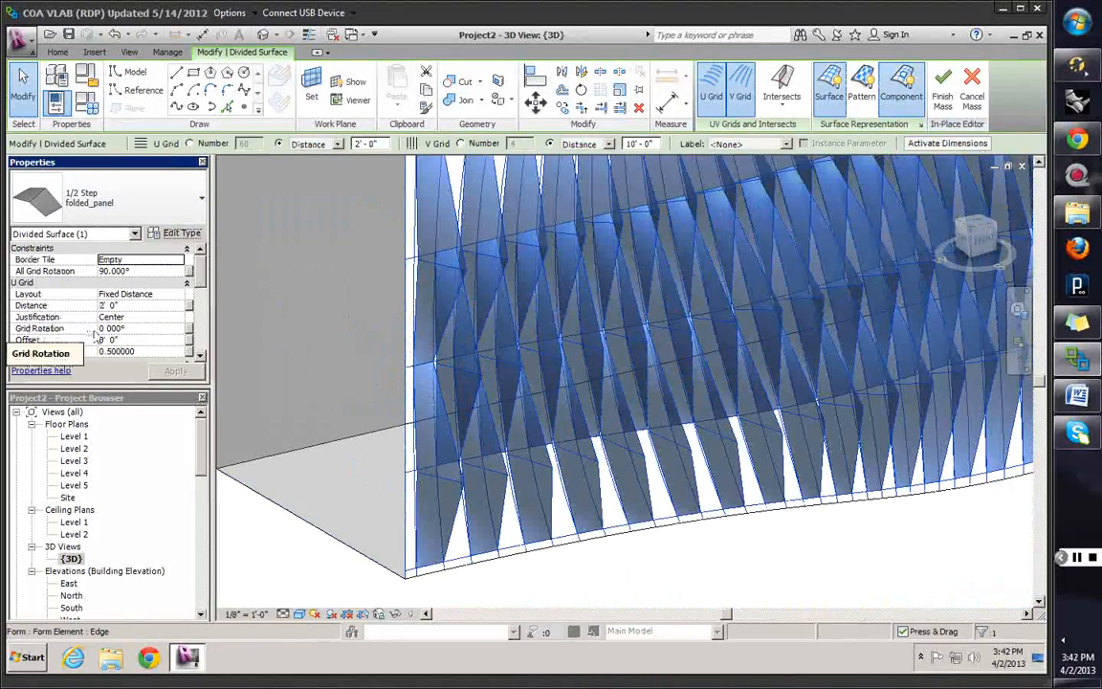
Set the U grid justification of the divided surface to Beginning and inspect the regenerated panels
click(178, 317)
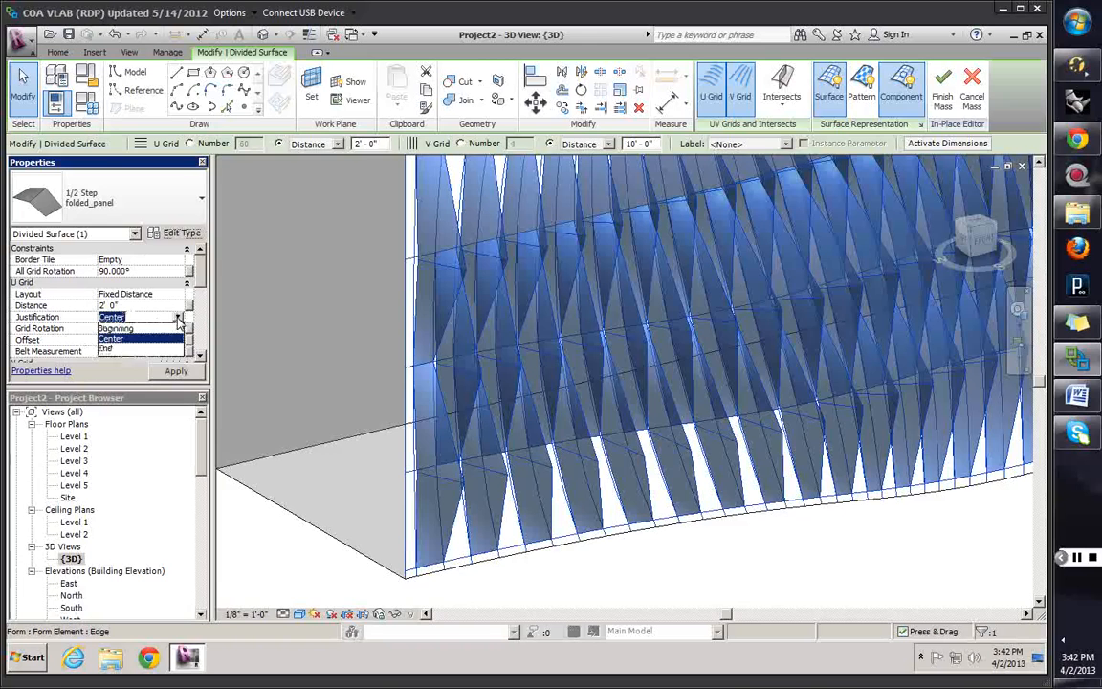
click(116, 328)
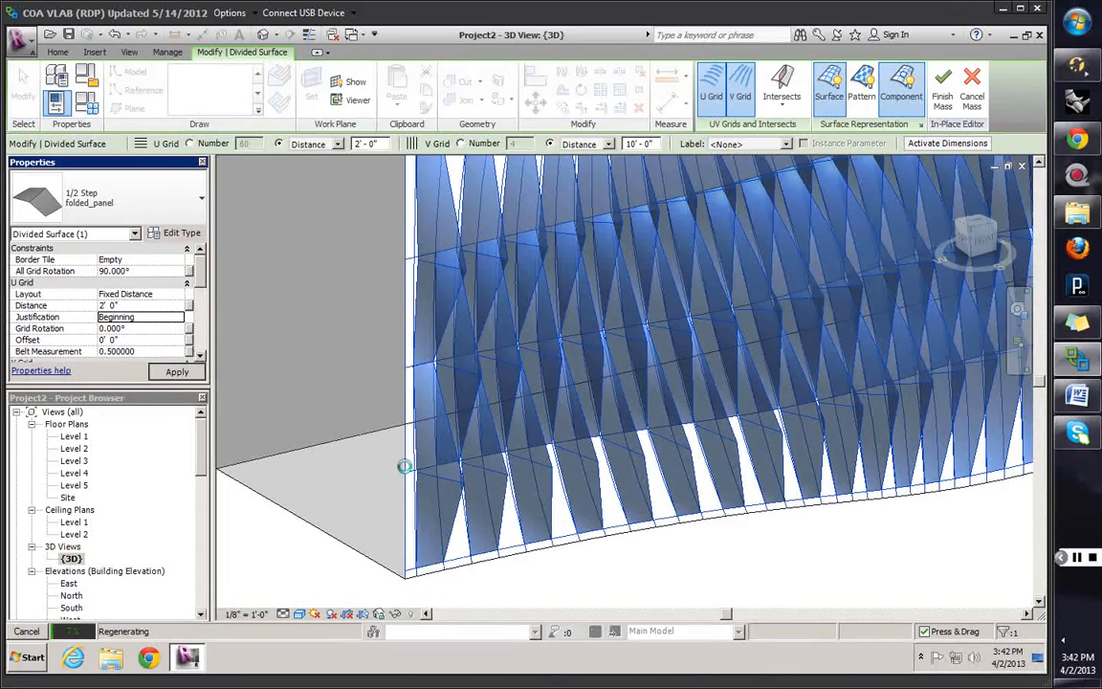
shift+middle_drag(485, 509, 433, 470)
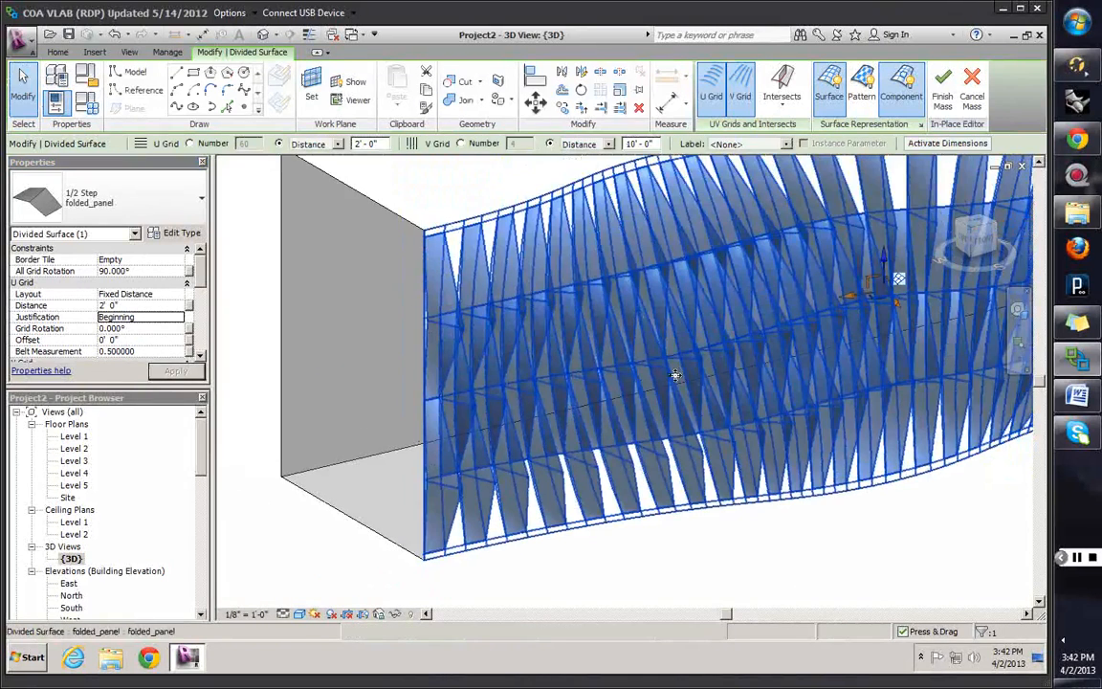
Set the V grid justification of the divided surface to Beginning and apply the change
scroll(751, 393, down, 2)
middle_drag(732, 440, 453, 478)
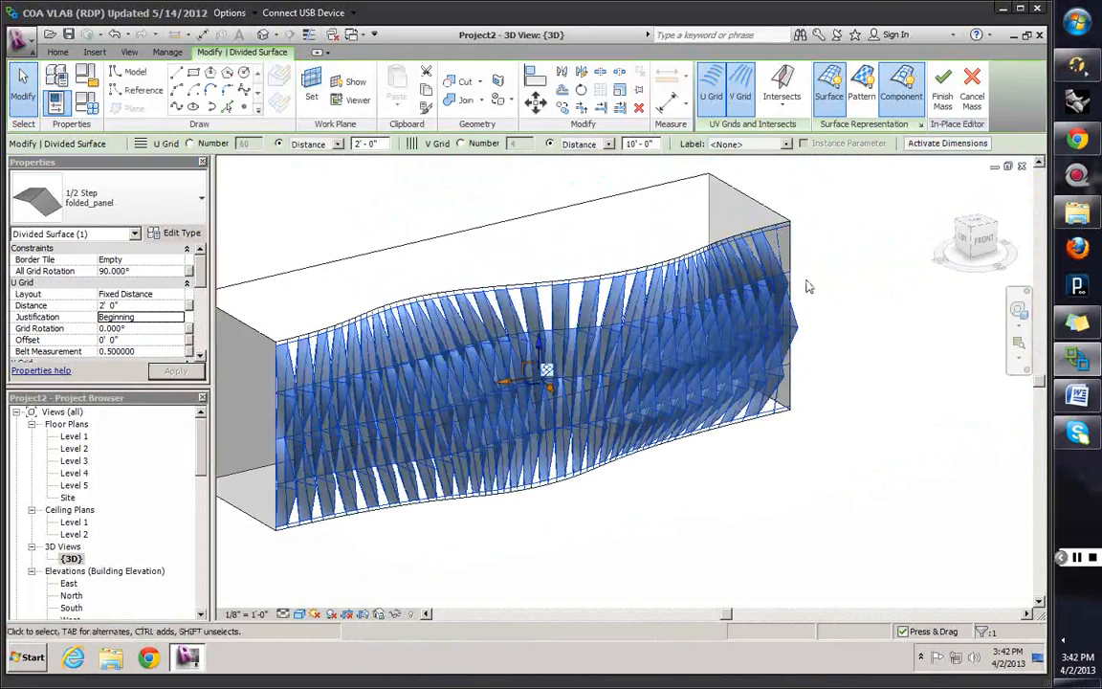
scroll(755, 307, up, 5)
scroll(640, 294, down, 5)
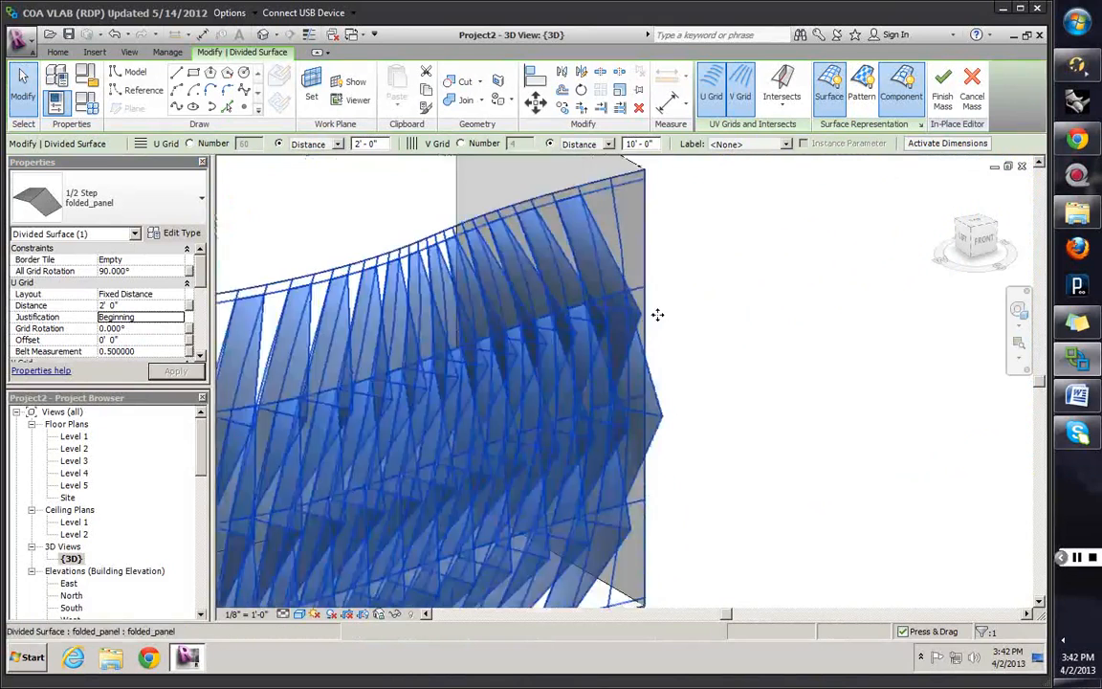
scroll(448, 354, up, 2)
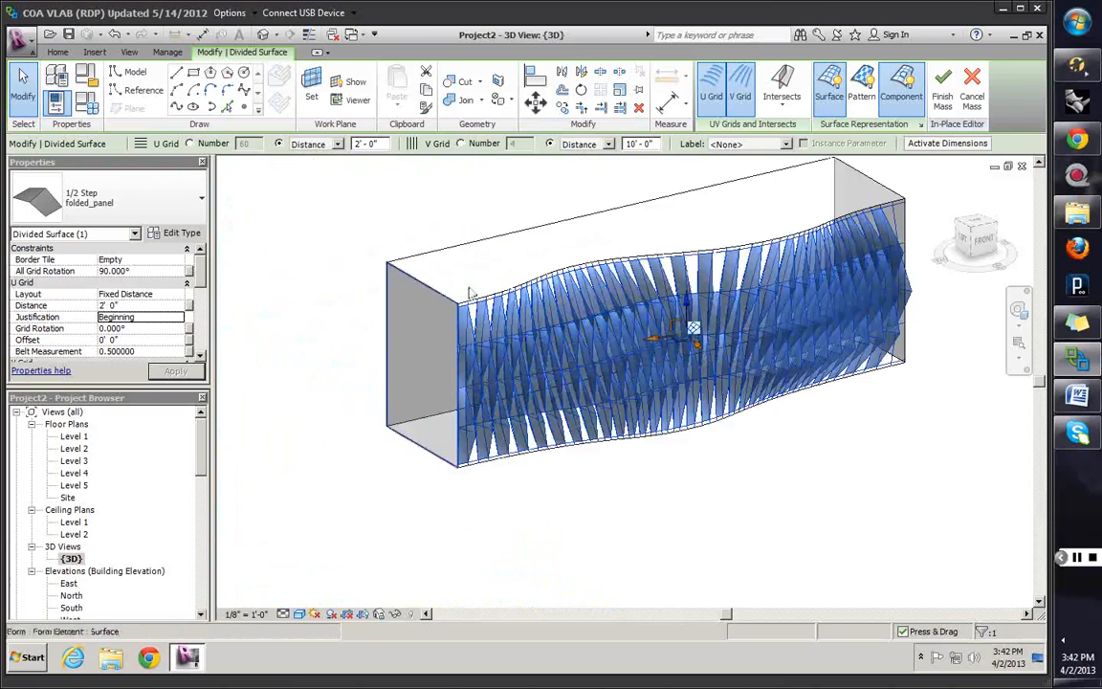
scroll(469, 292, up, 3)
scroll(196, 287, down, 2)
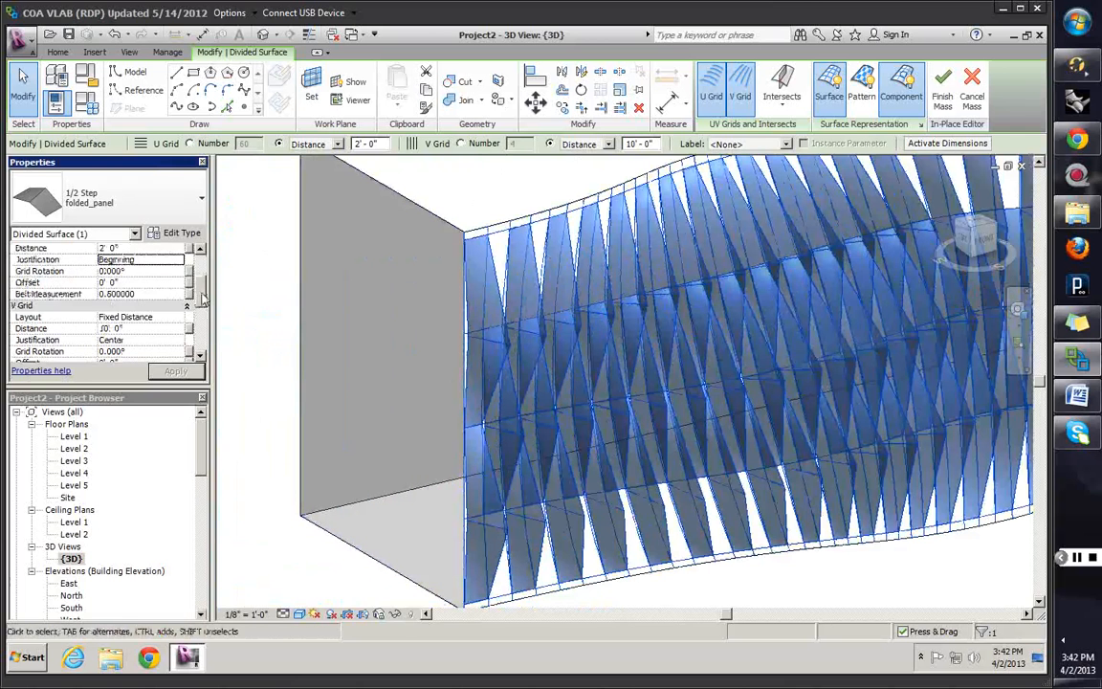
scroll(134, 298, down, 2)
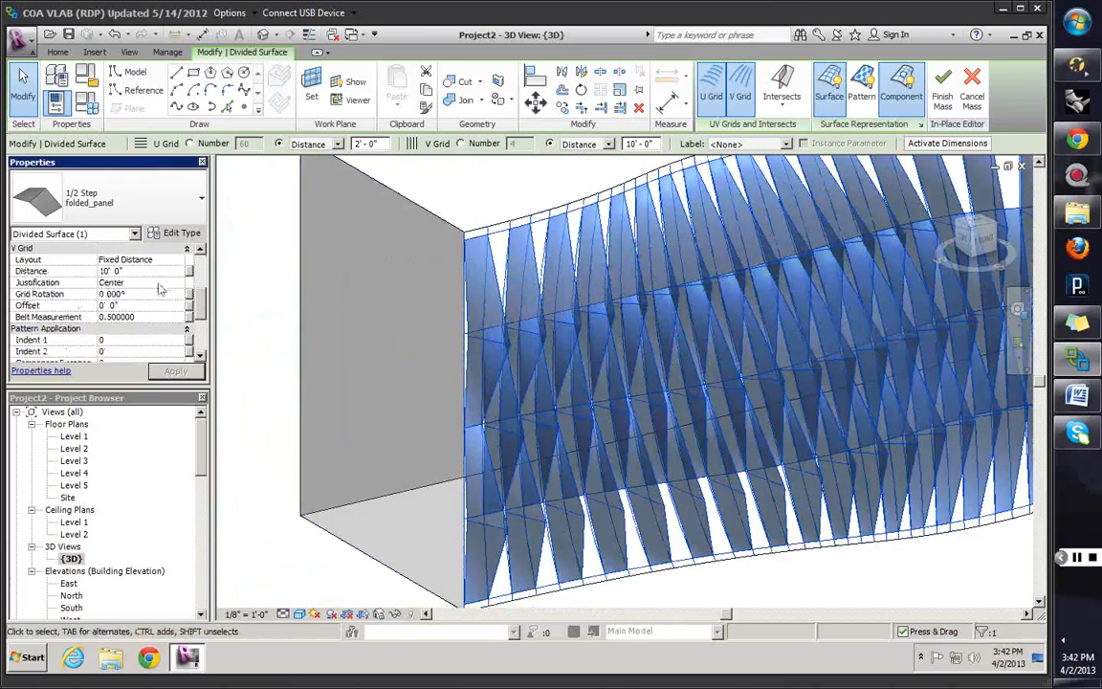
click(153, 282)
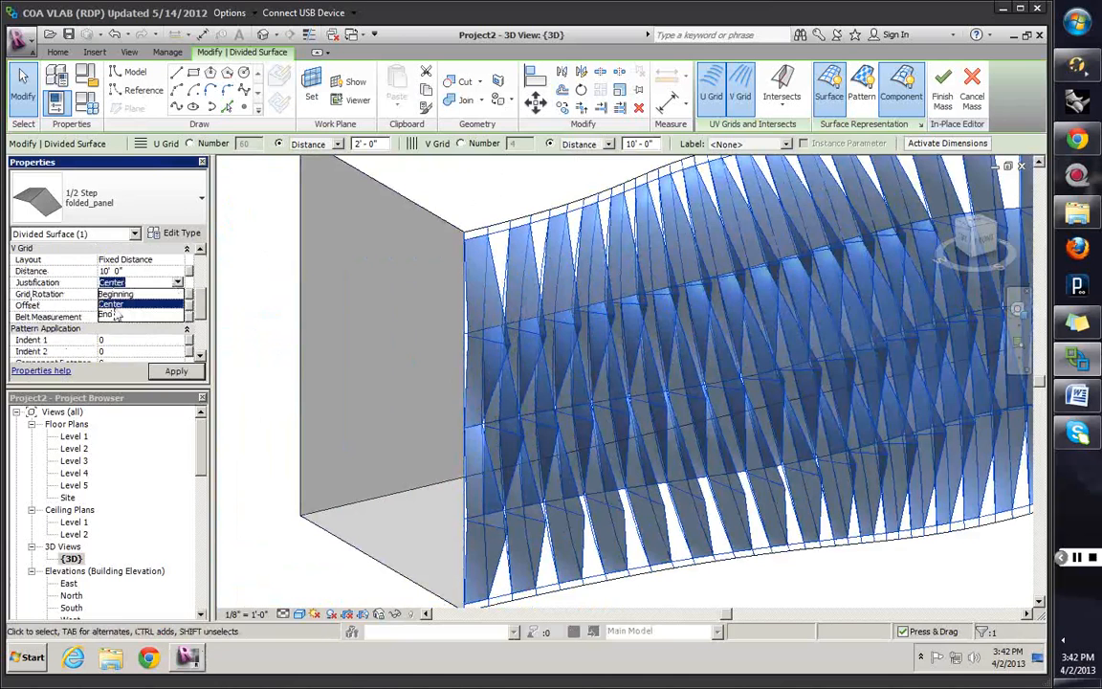
click(115, 294)
click(176, 371)
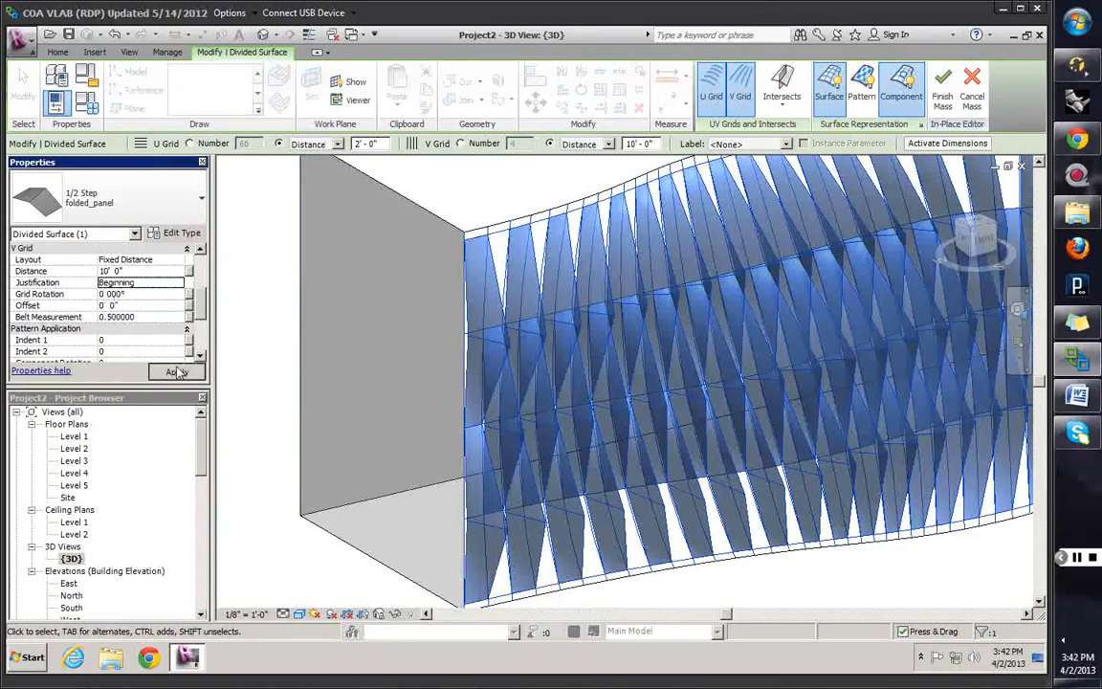
click(179, 372)
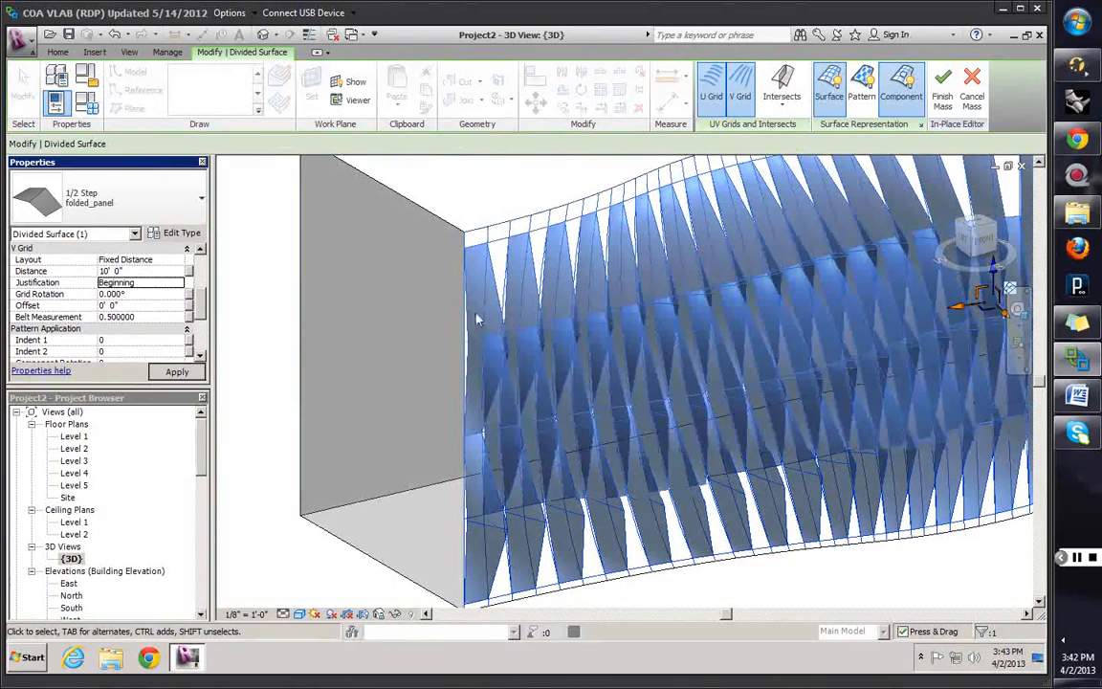
Switch the V grid of the divided surface from a fixed distance to a fixed number of 4 divisions
shift+middle_drag(486, 306, 499, 543)
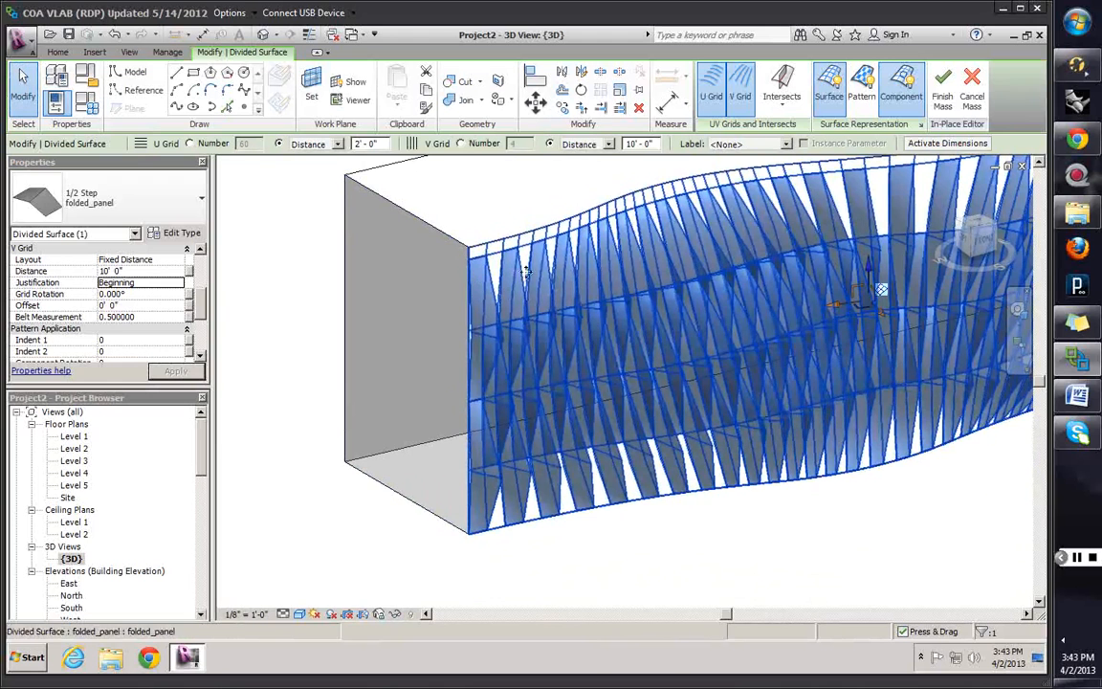
shift+middle_drag(539, 274, 545, 135)
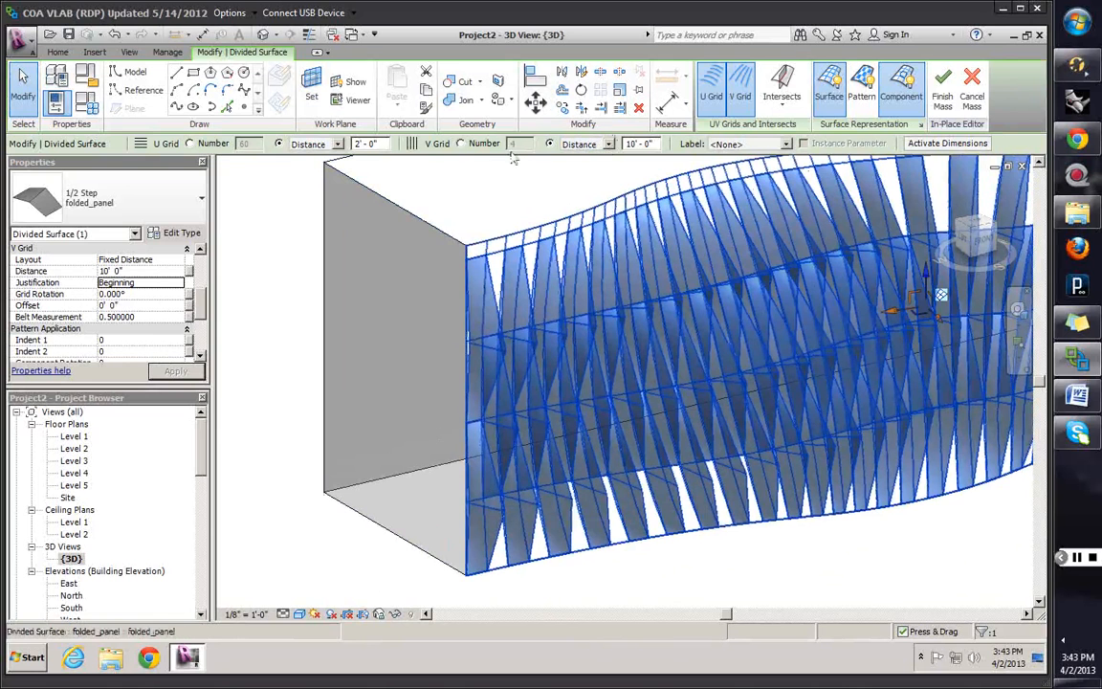
click(461, 143)
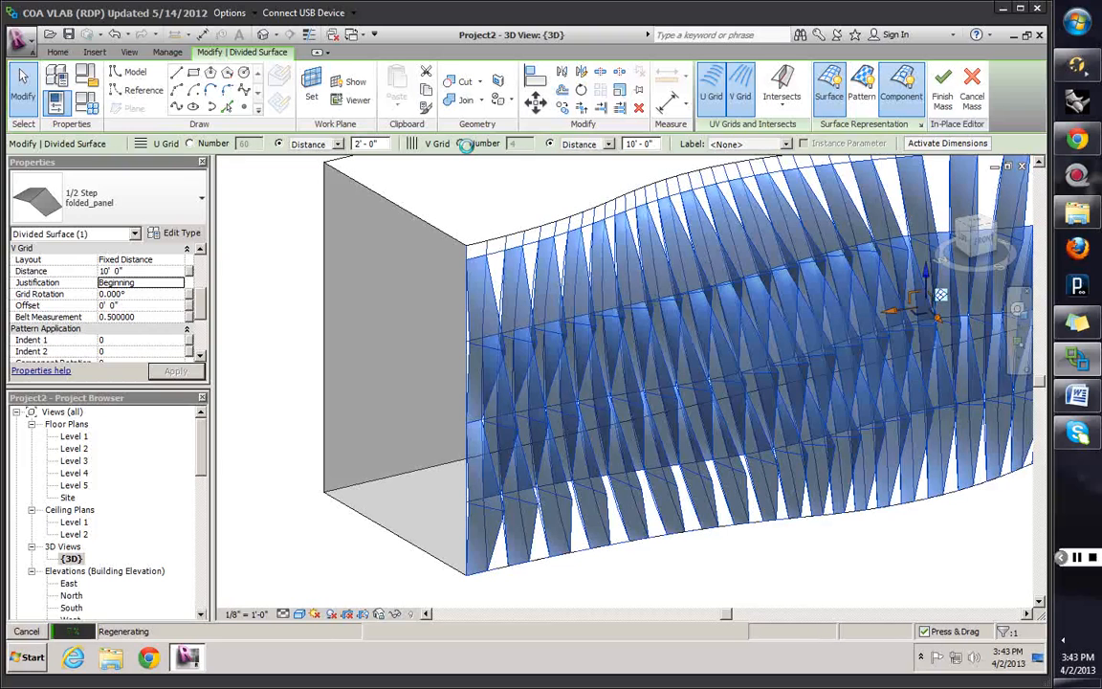
click(461, 143)
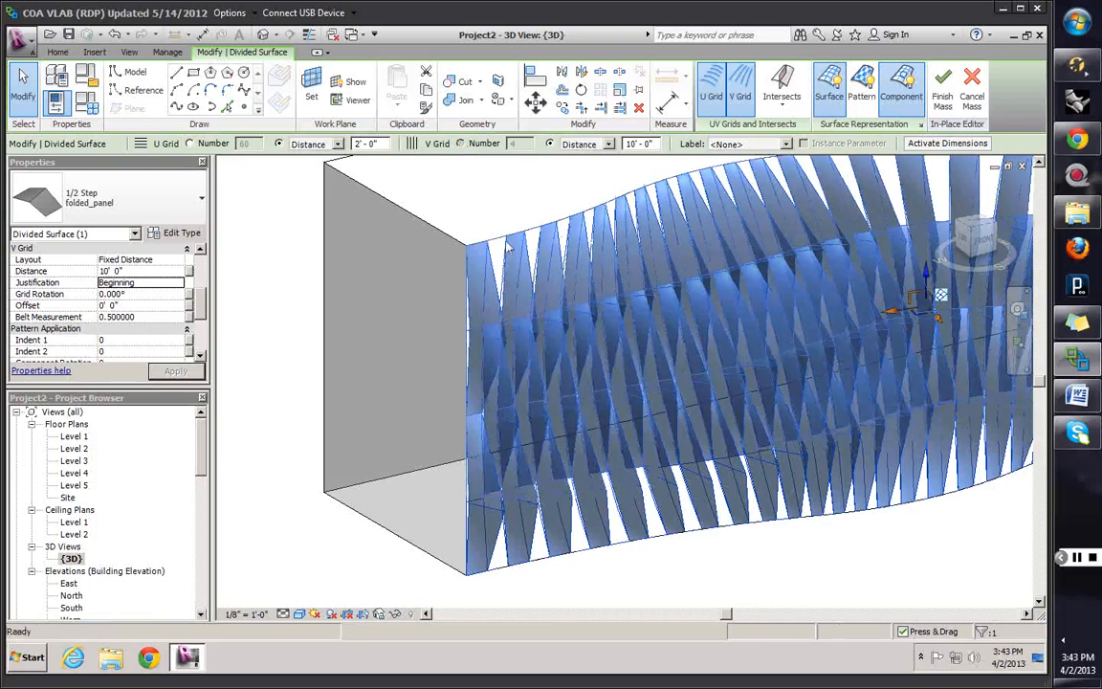
Set the 3D view's visual style to Wireframe and finish the in-place mass
shift+middle_drag(630, 381, 304, 615)
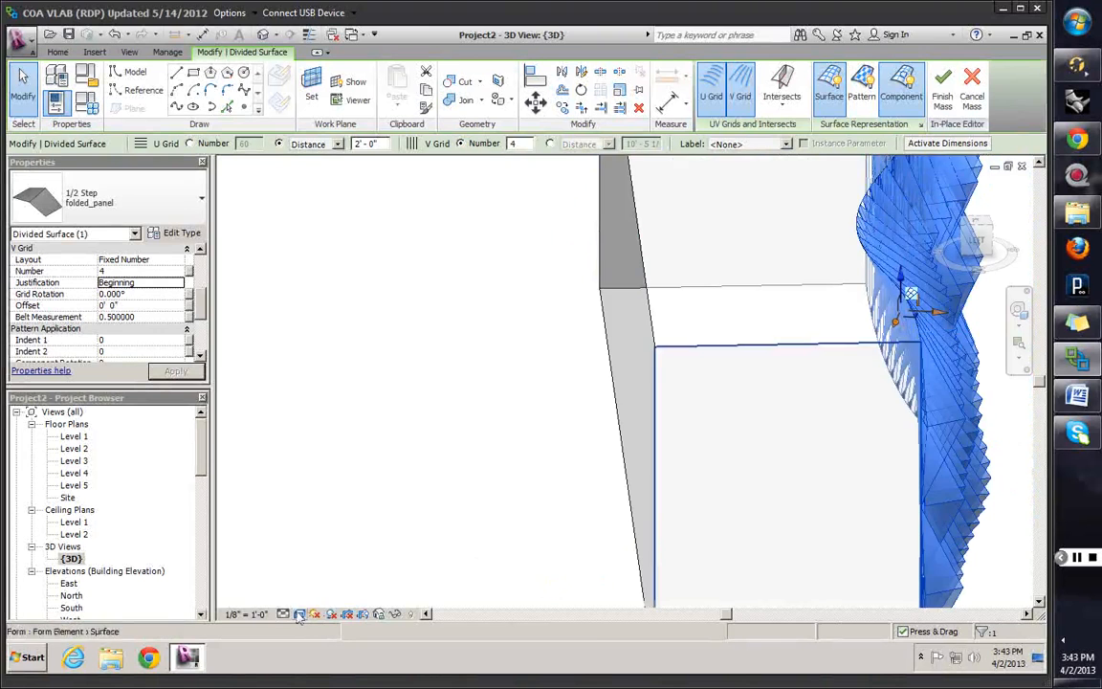
click(301, 615)
click(330, 544)
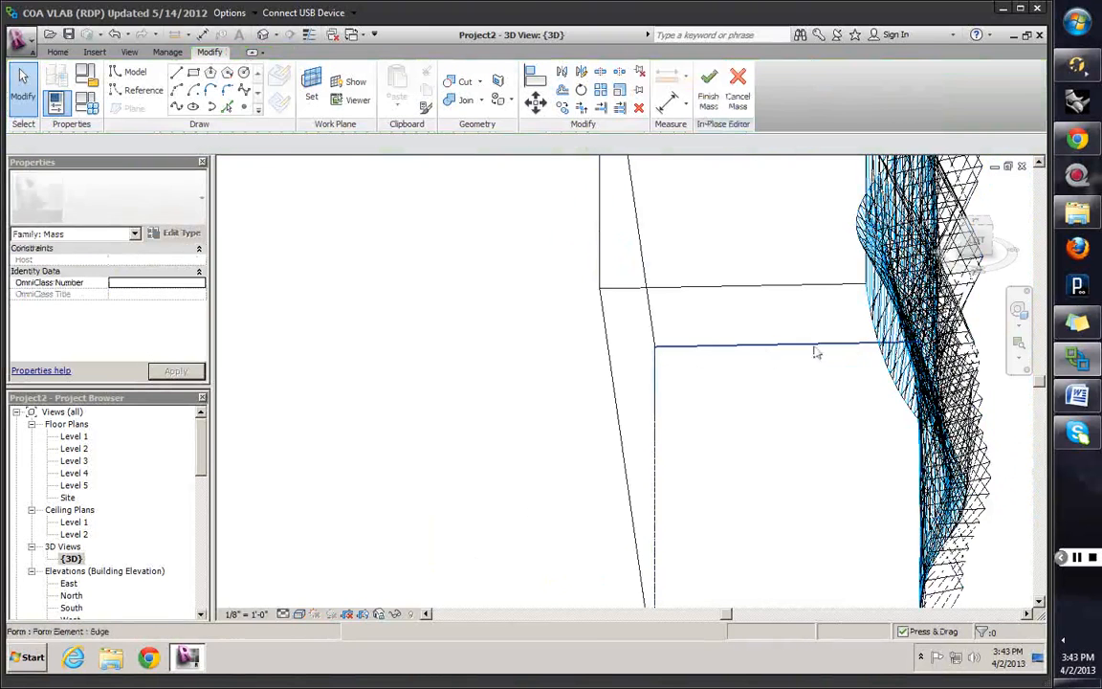
shift+middle_drag(768, 359, 714, 383)
click(709, 91)
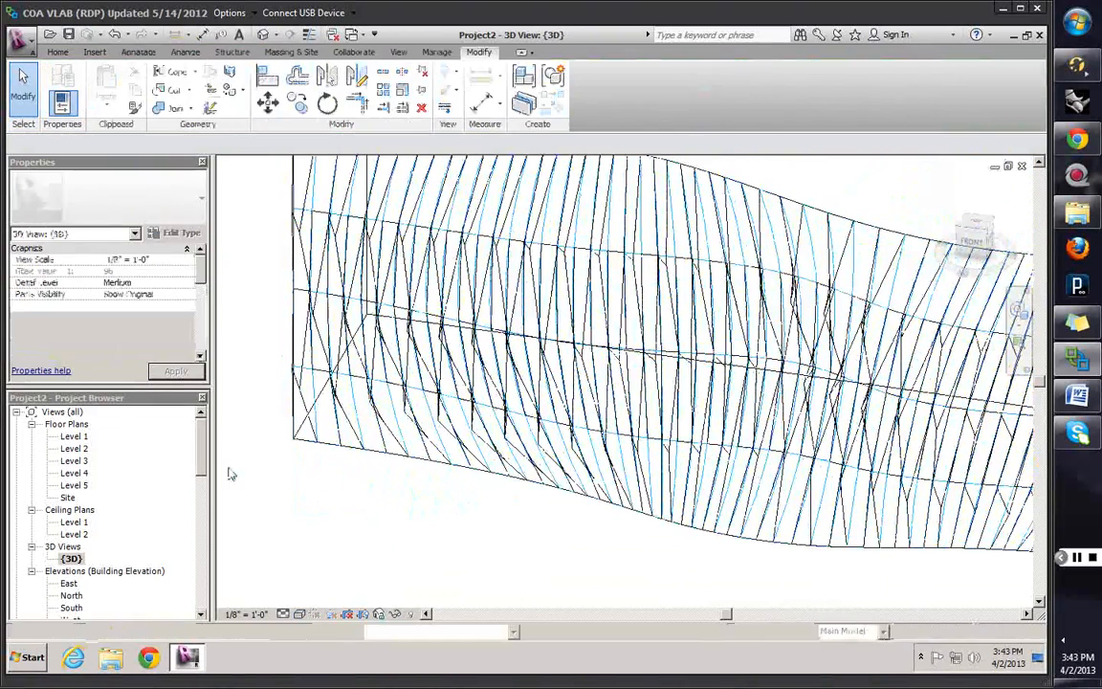
In the Level 1 floor plan, place a perspective camera southeast of the mass, aimed at the middle of the curved folded-panel wall
double_click(76, 437)
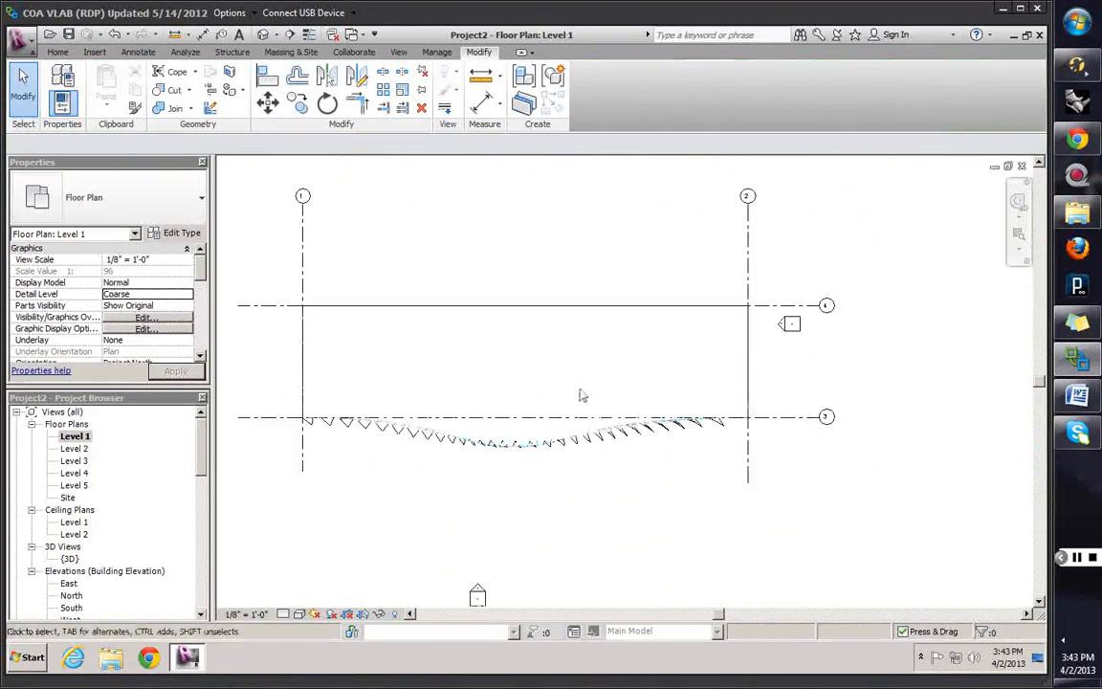
scroll(579, 396, down, 1)
scroll(507, 402, up, 3)
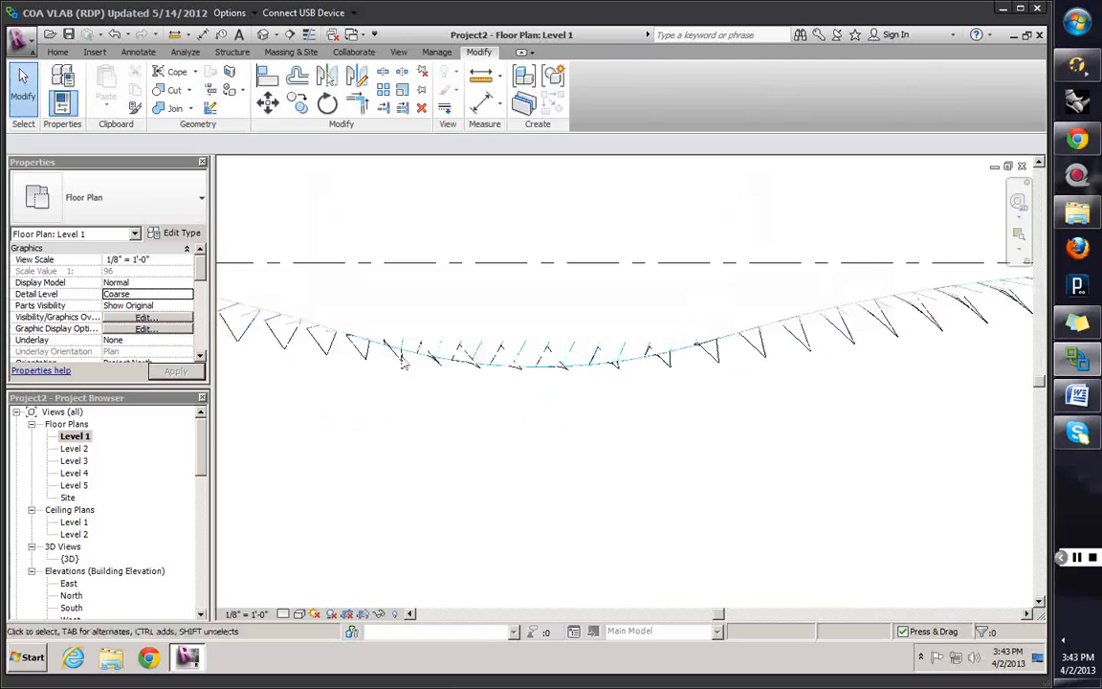
scroll(392, 316, down, 1)
middle_drag(404, 307, 448, 325)
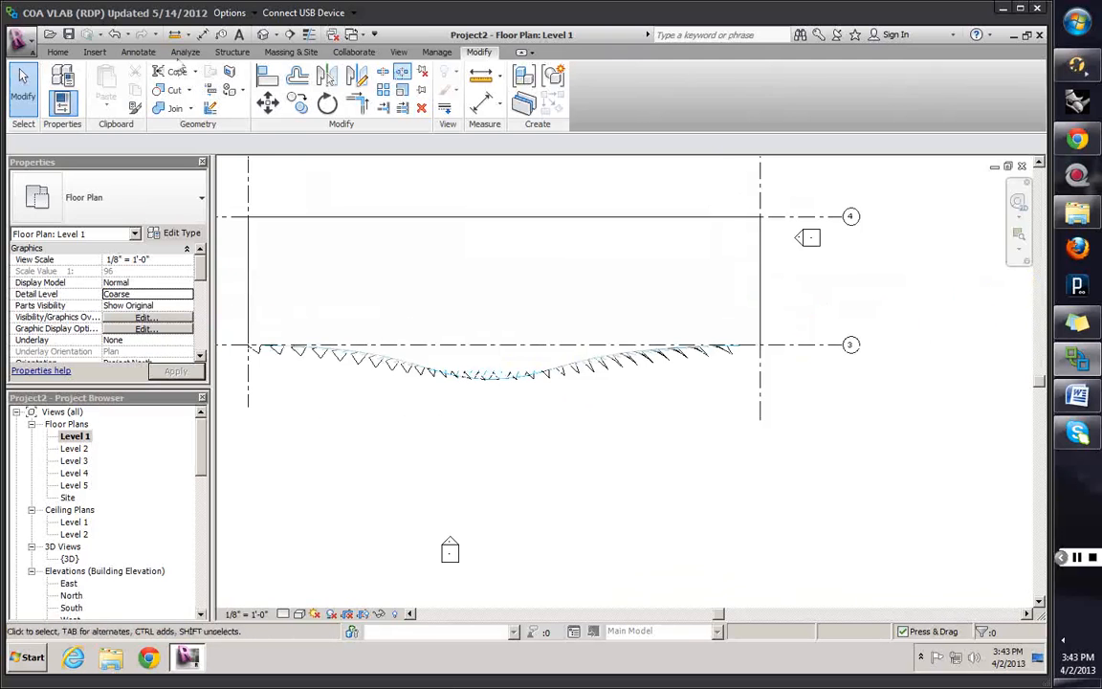
click(398, 52)
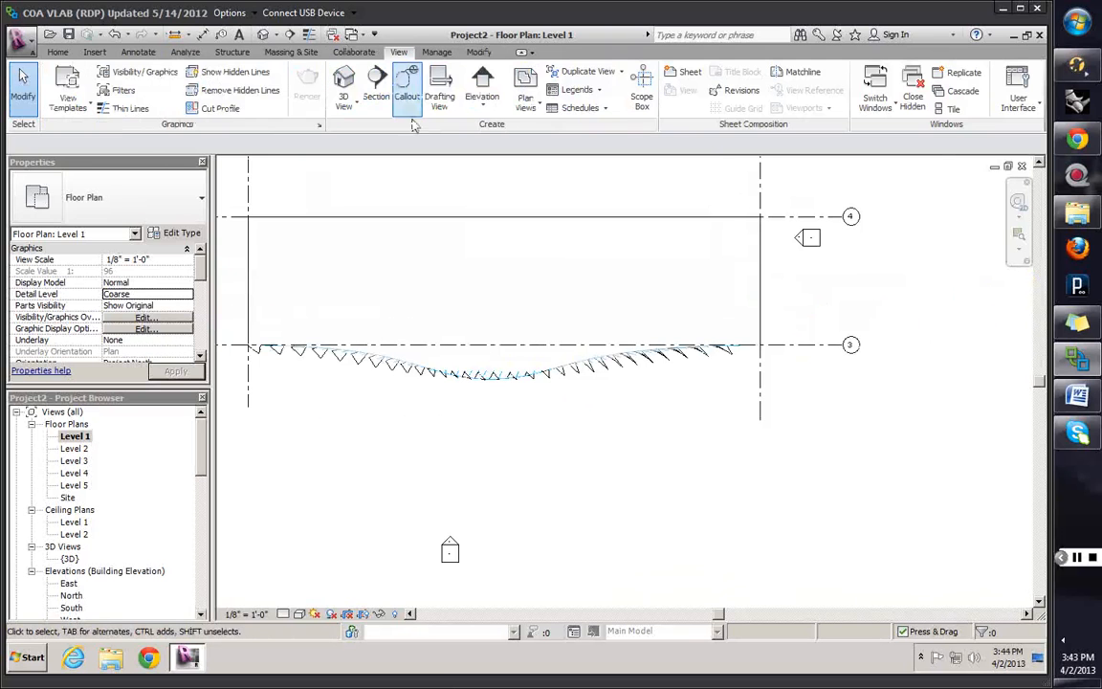
click(346, 111)
click(309, 164)
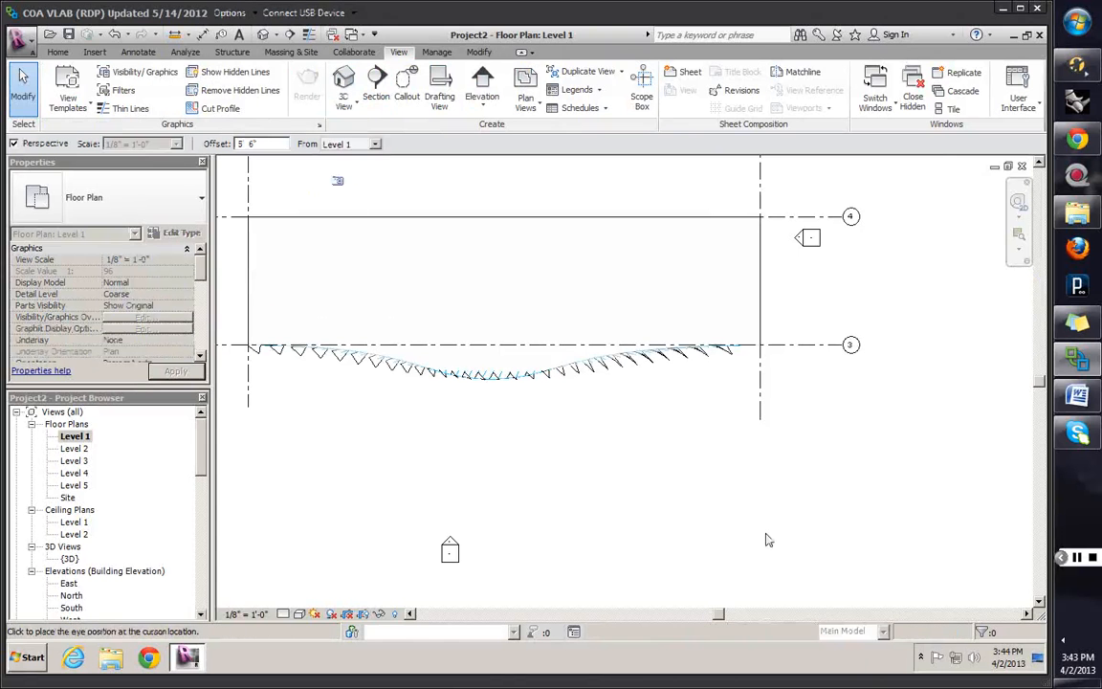
click(820, 571)
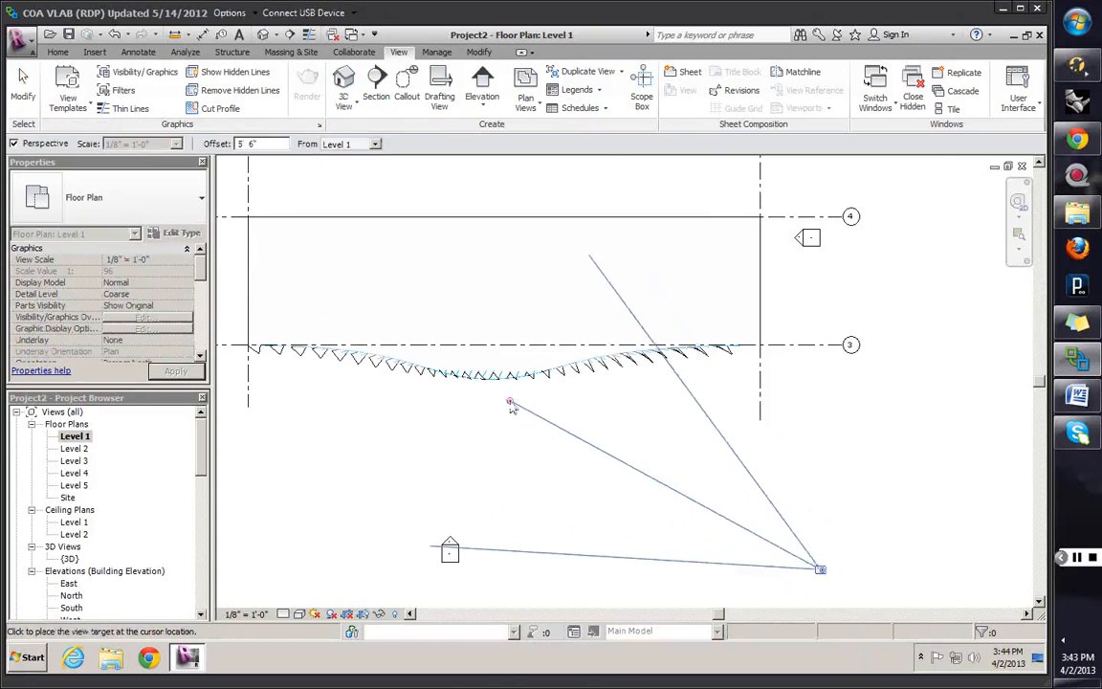
click(511, 400)
Set the new camera view's visual style to Shaded and select the mass in it
shift+middle_drag(875, 330, 437, 636)
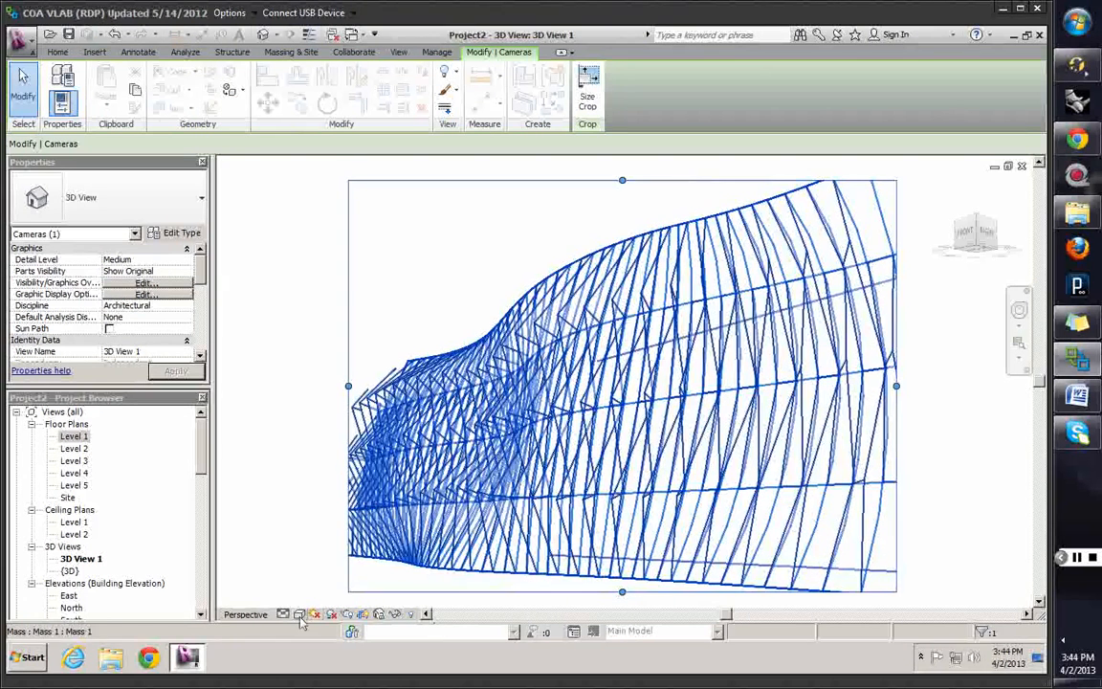
click(300, 613)
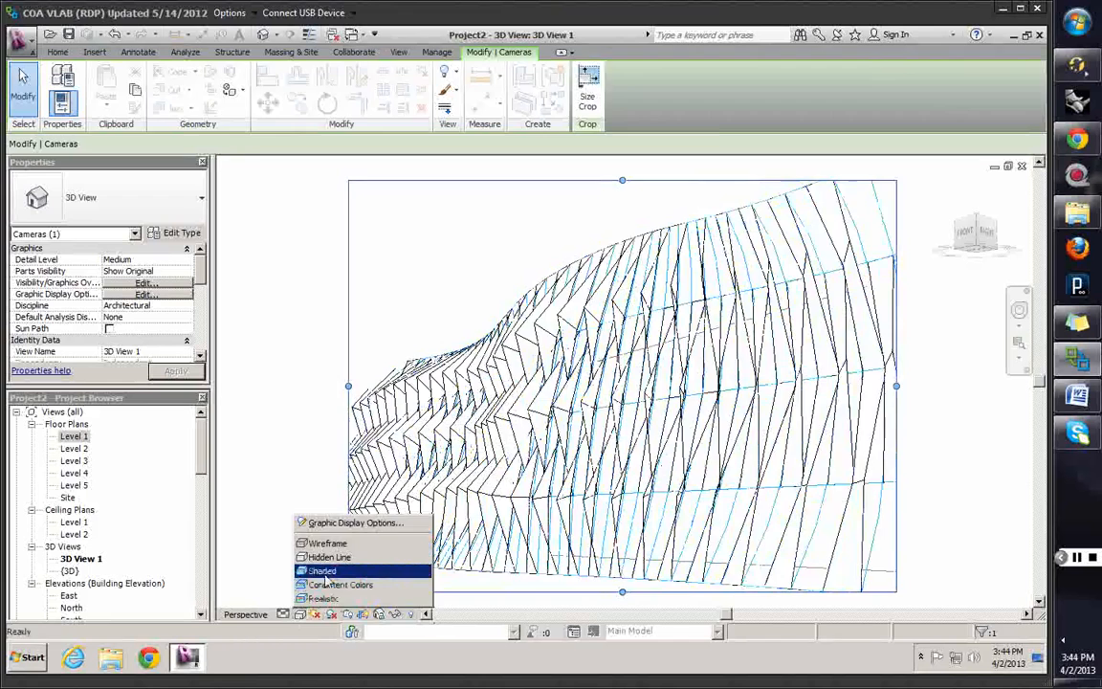
click(323, 571)
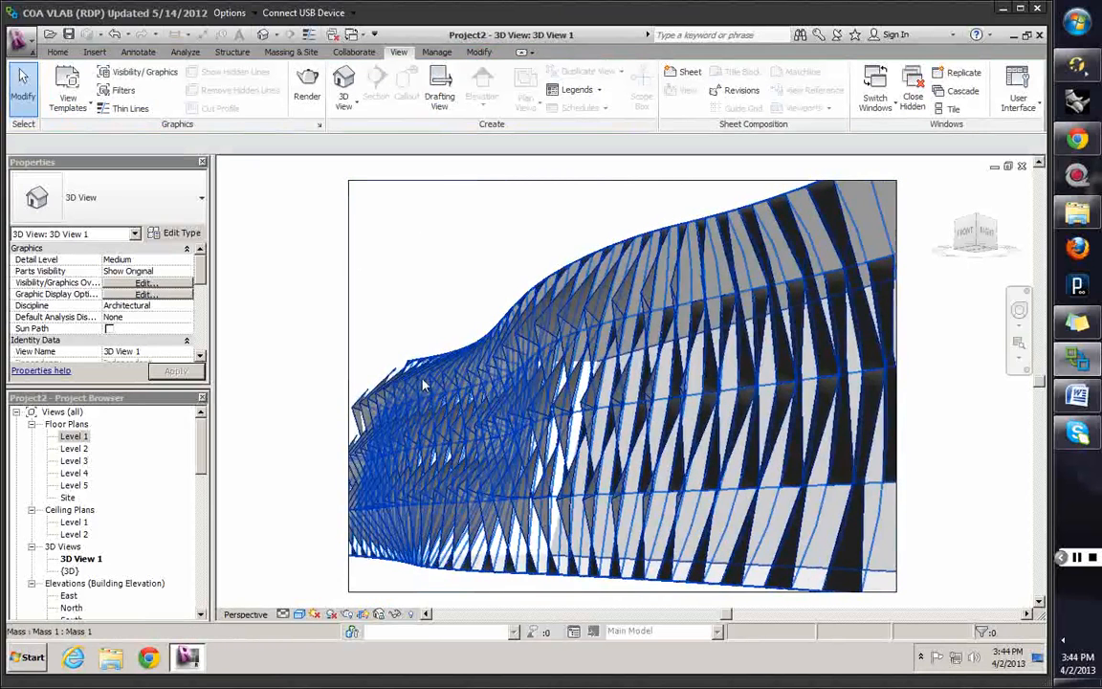
click(427, 392)
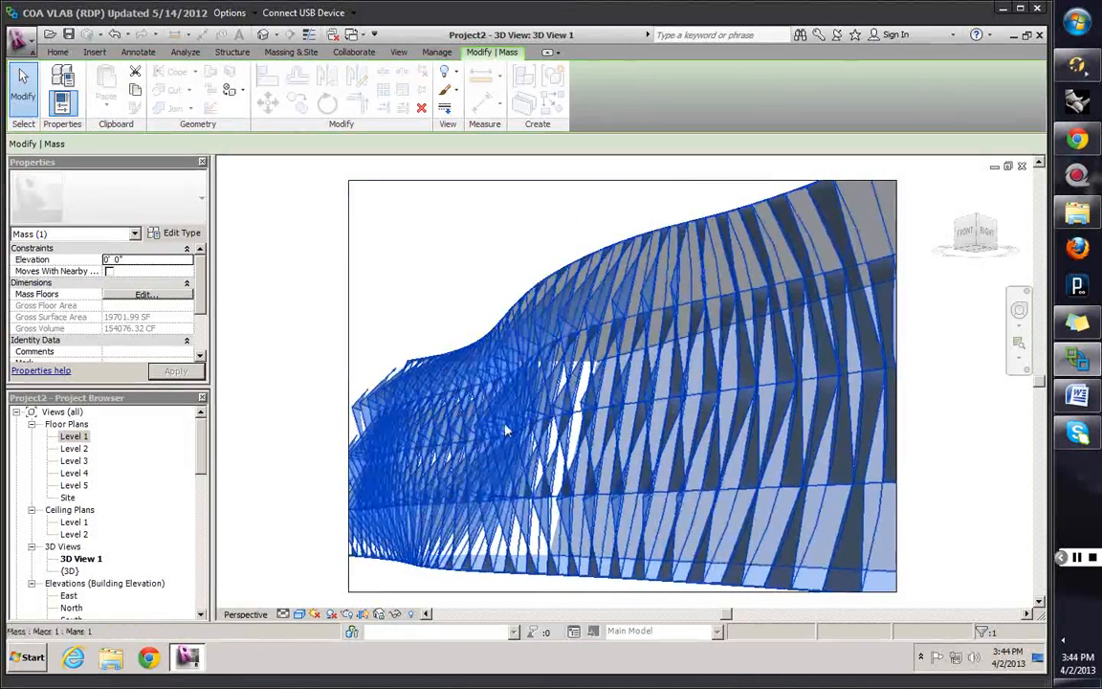
double_click(74, 437)
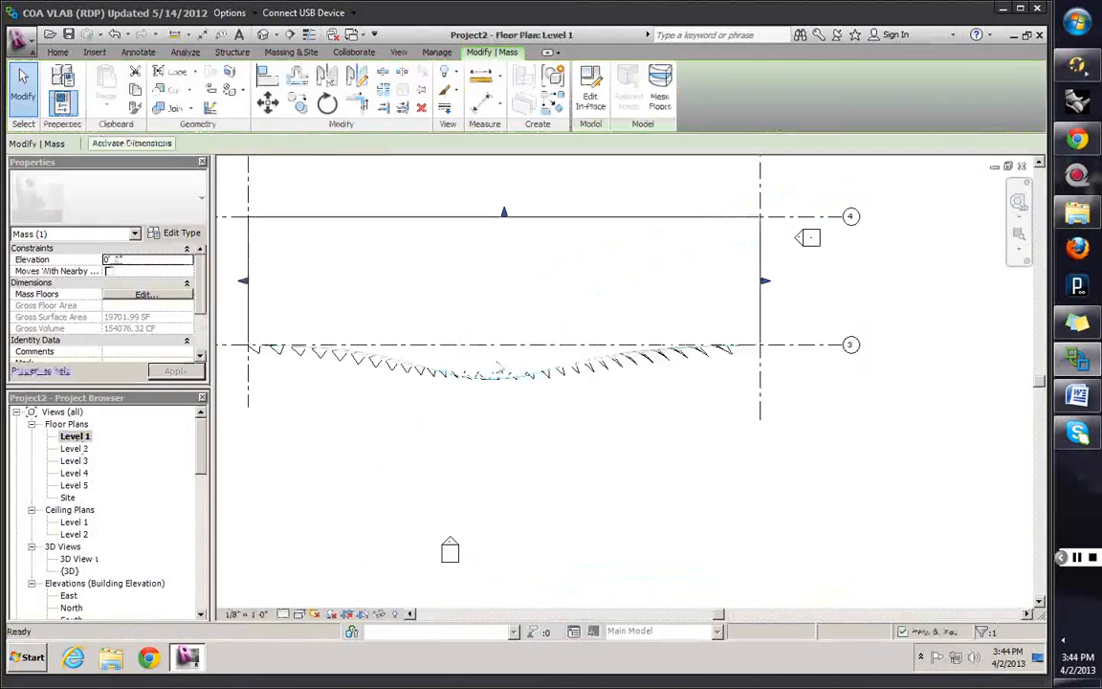
middle_drag(508, 412, 588, 409)
scroll(588, 410, down, 3)
click(760, 493)
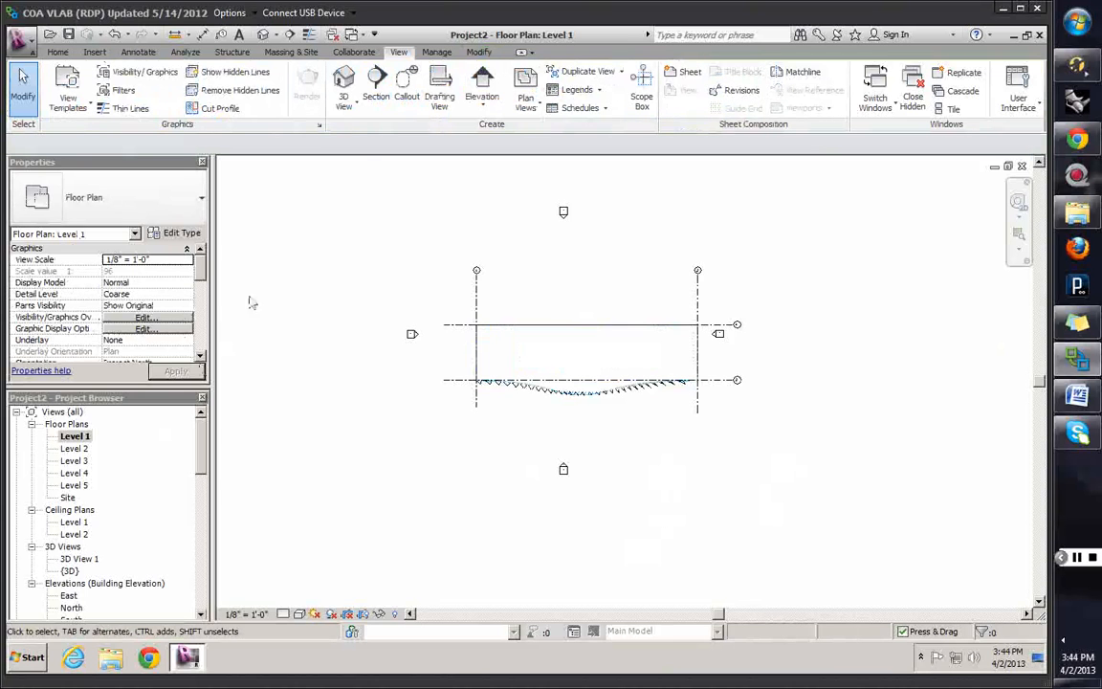
click(345, 102)
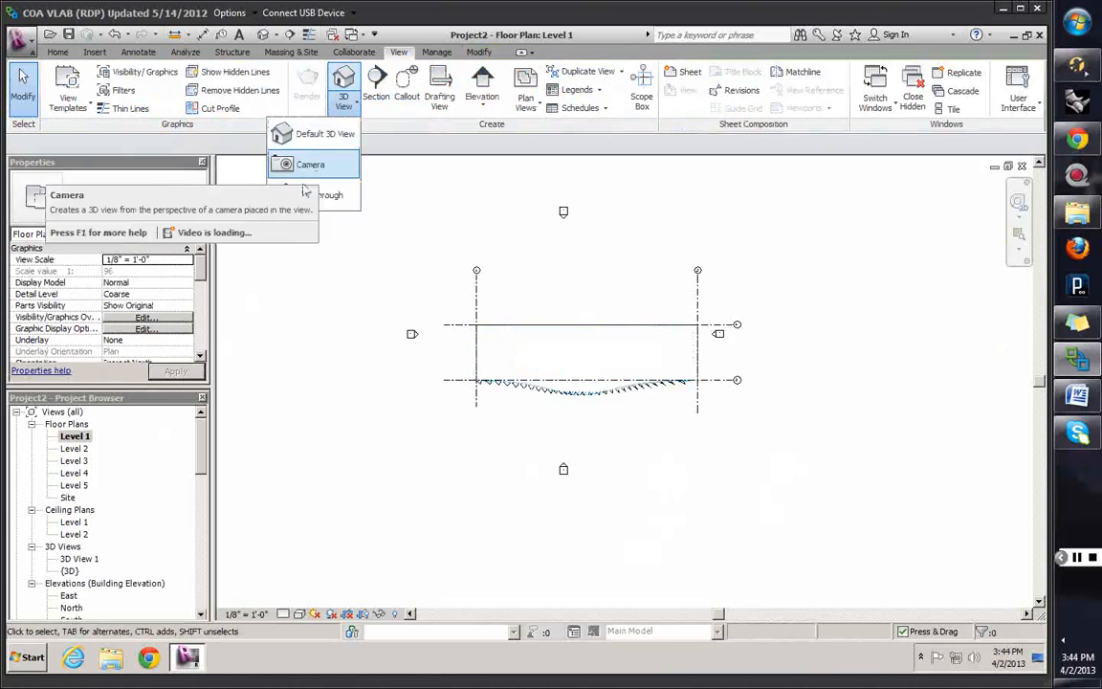
Show the 3D View 1 camera in the Level 1 floor plan and extend its far clip beyond the mass's far end, returning to the camera view
double_click(75, 560)
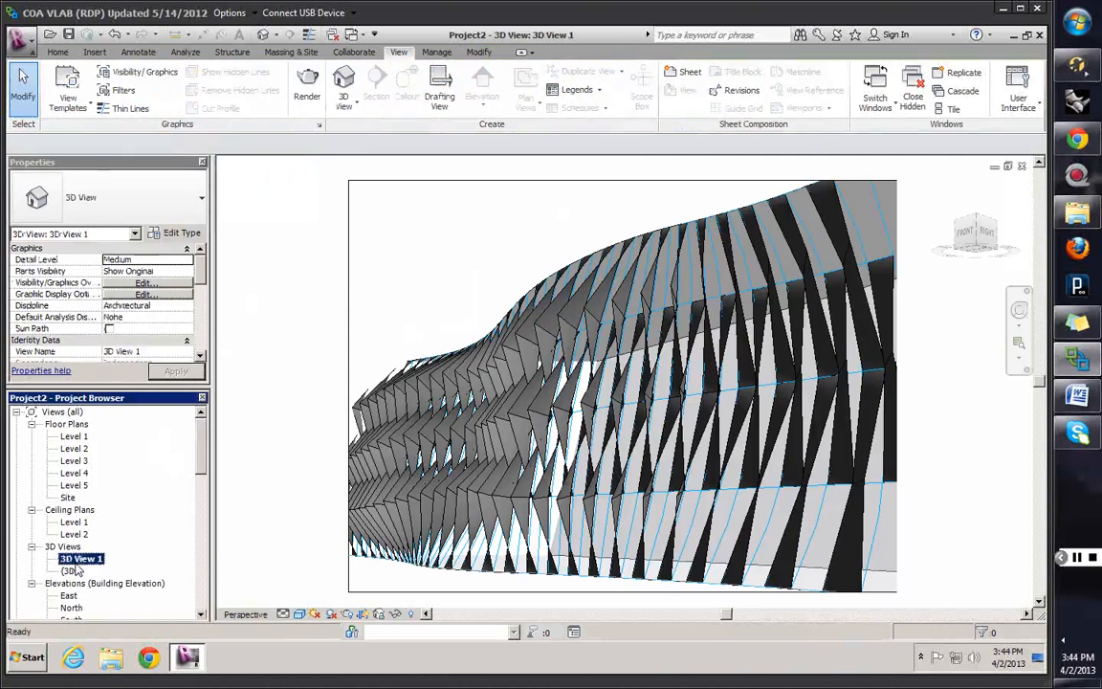
right_click(75, 561)
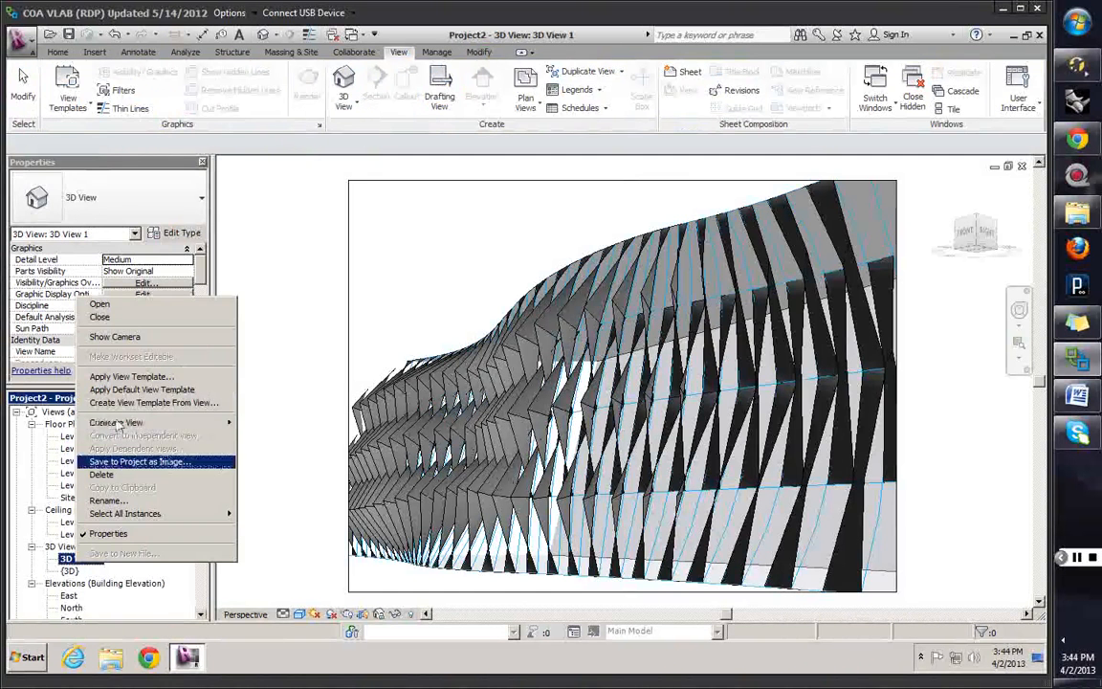
click(115, 337)
double_click(82, 438)
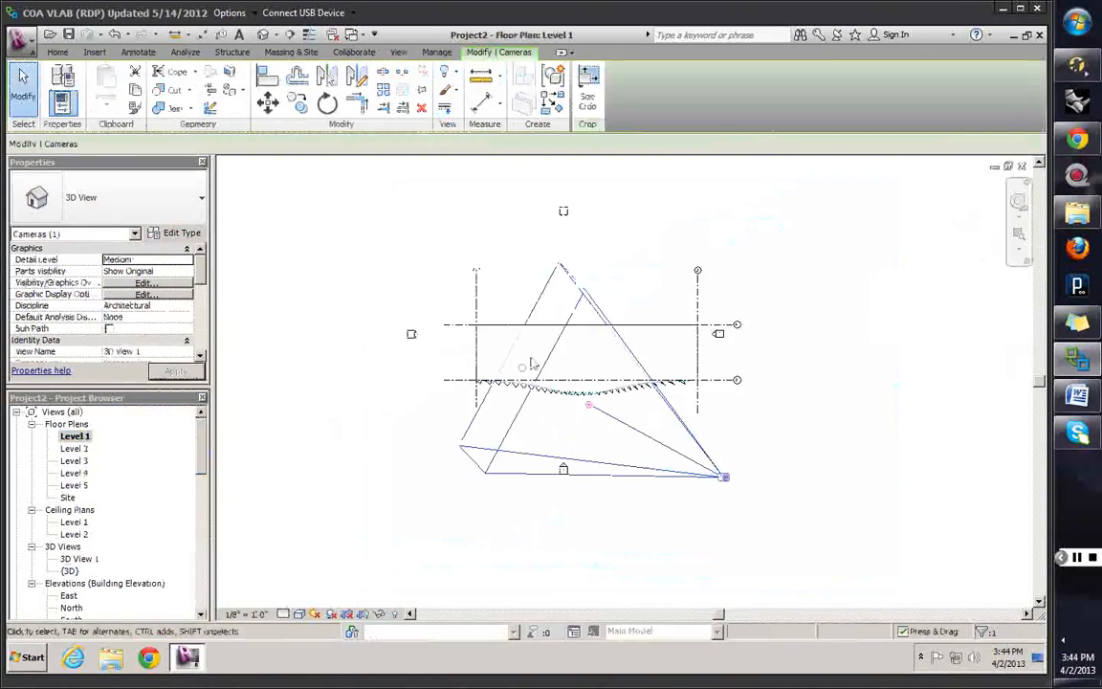
drag(451, 316, 423, 301)
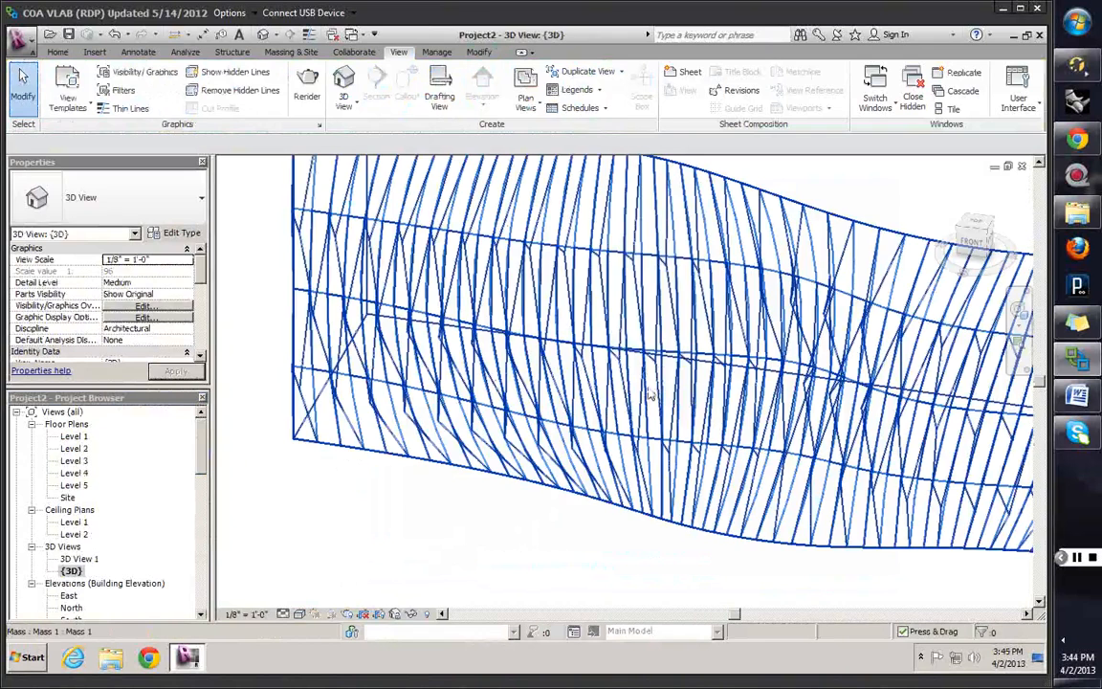
double_click(81, 559)
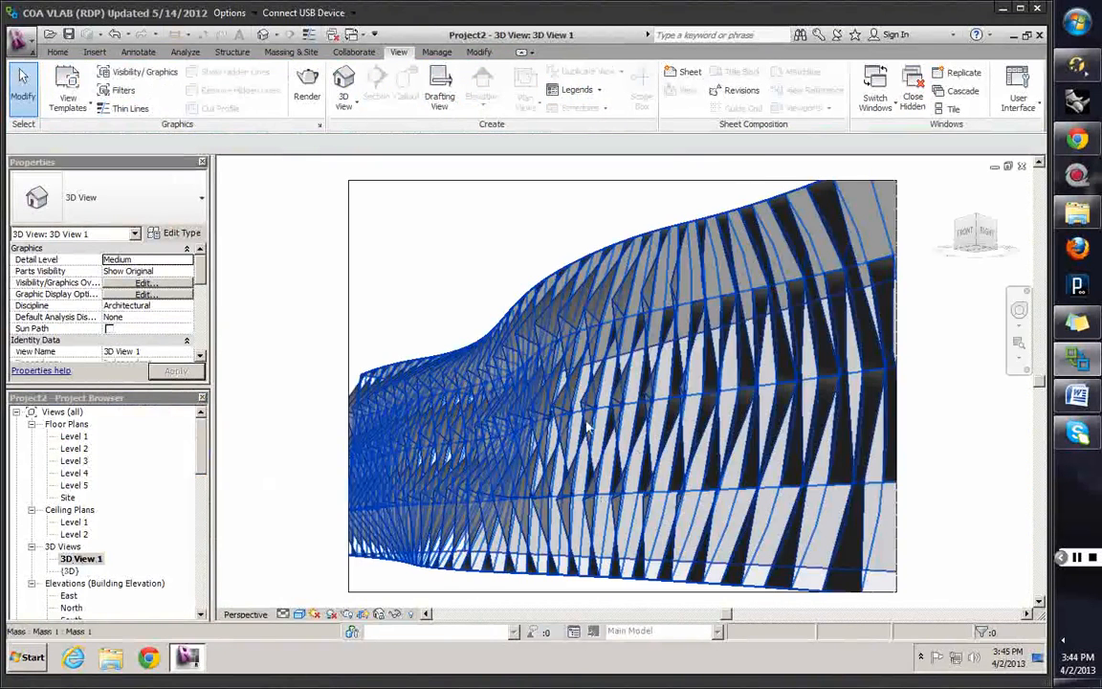